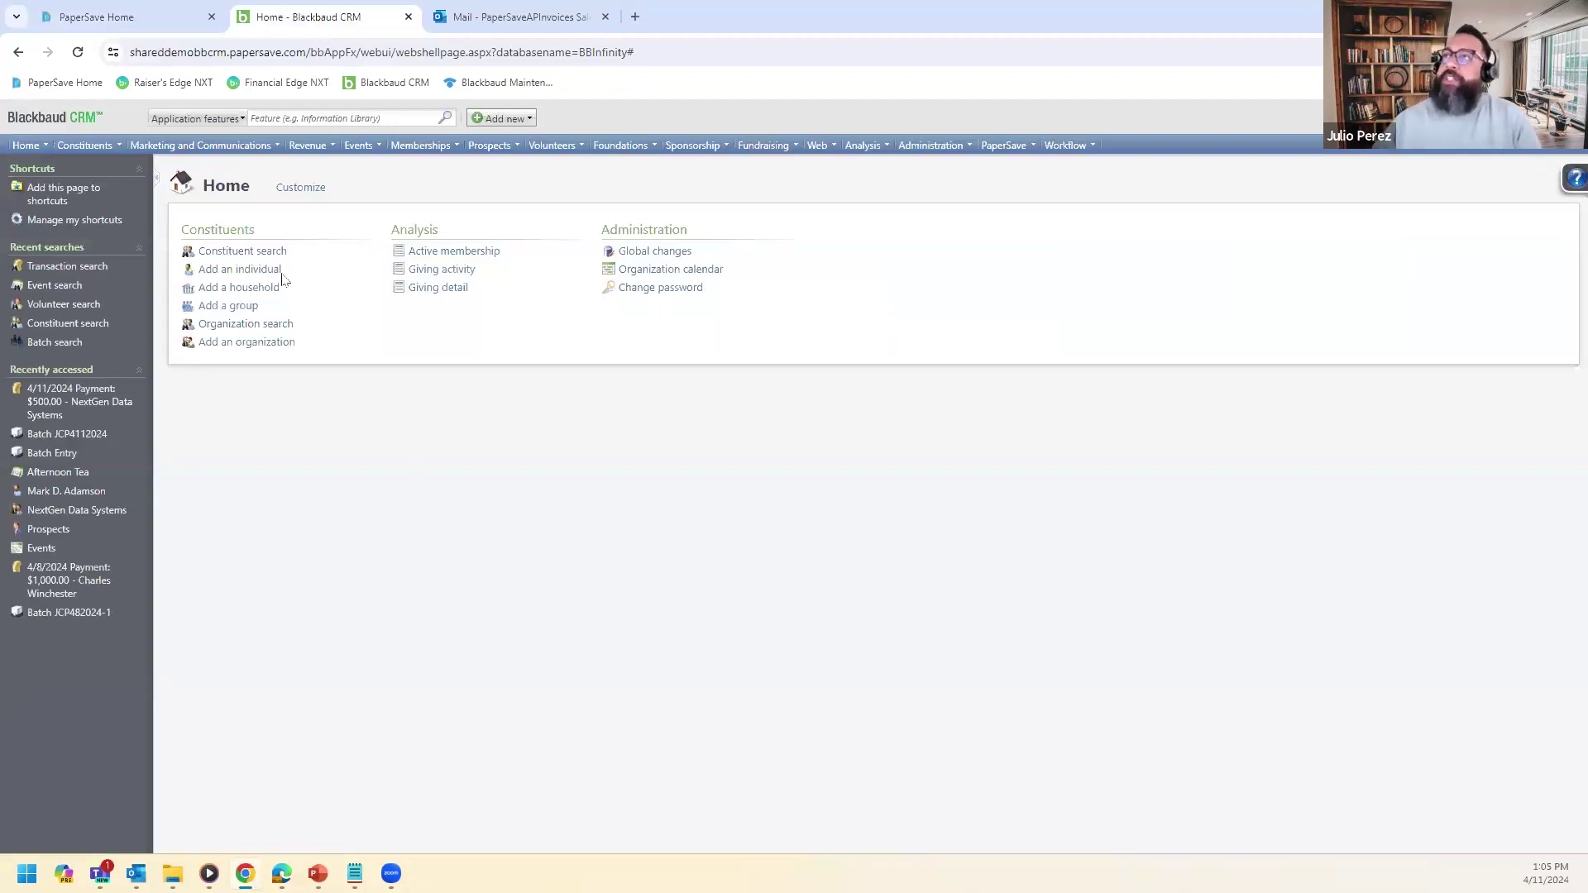
# Search the constituents, open the AAA Concrete record and view its attached "updated check copy" PDF.
pyautogui.click(240, 251)
pyautogui.click(1063, 298)
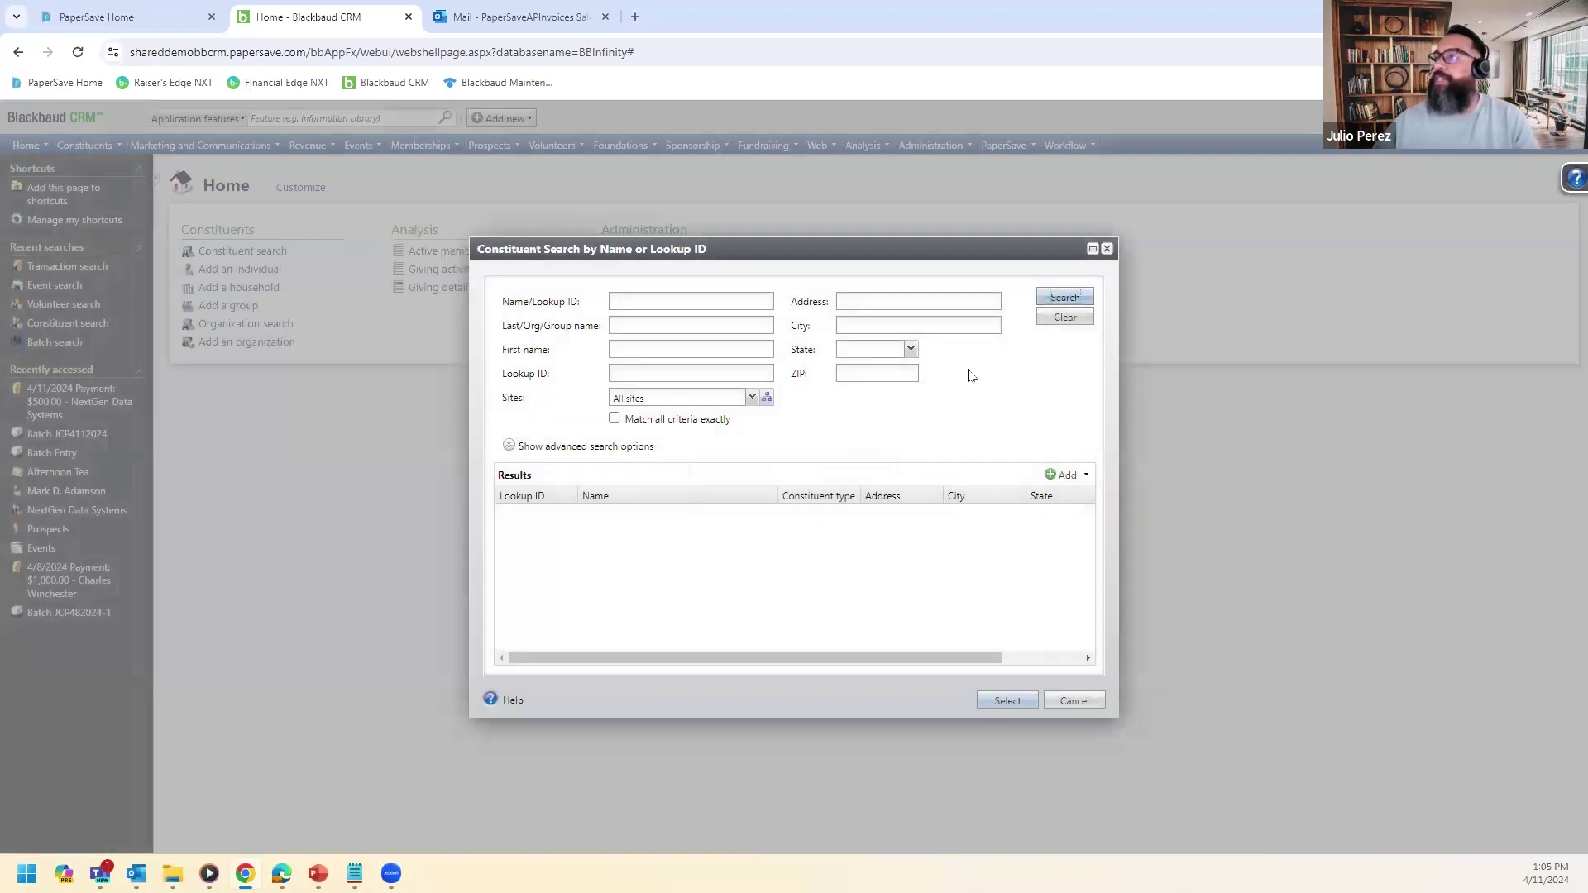
pyautogui.click(635, 522)
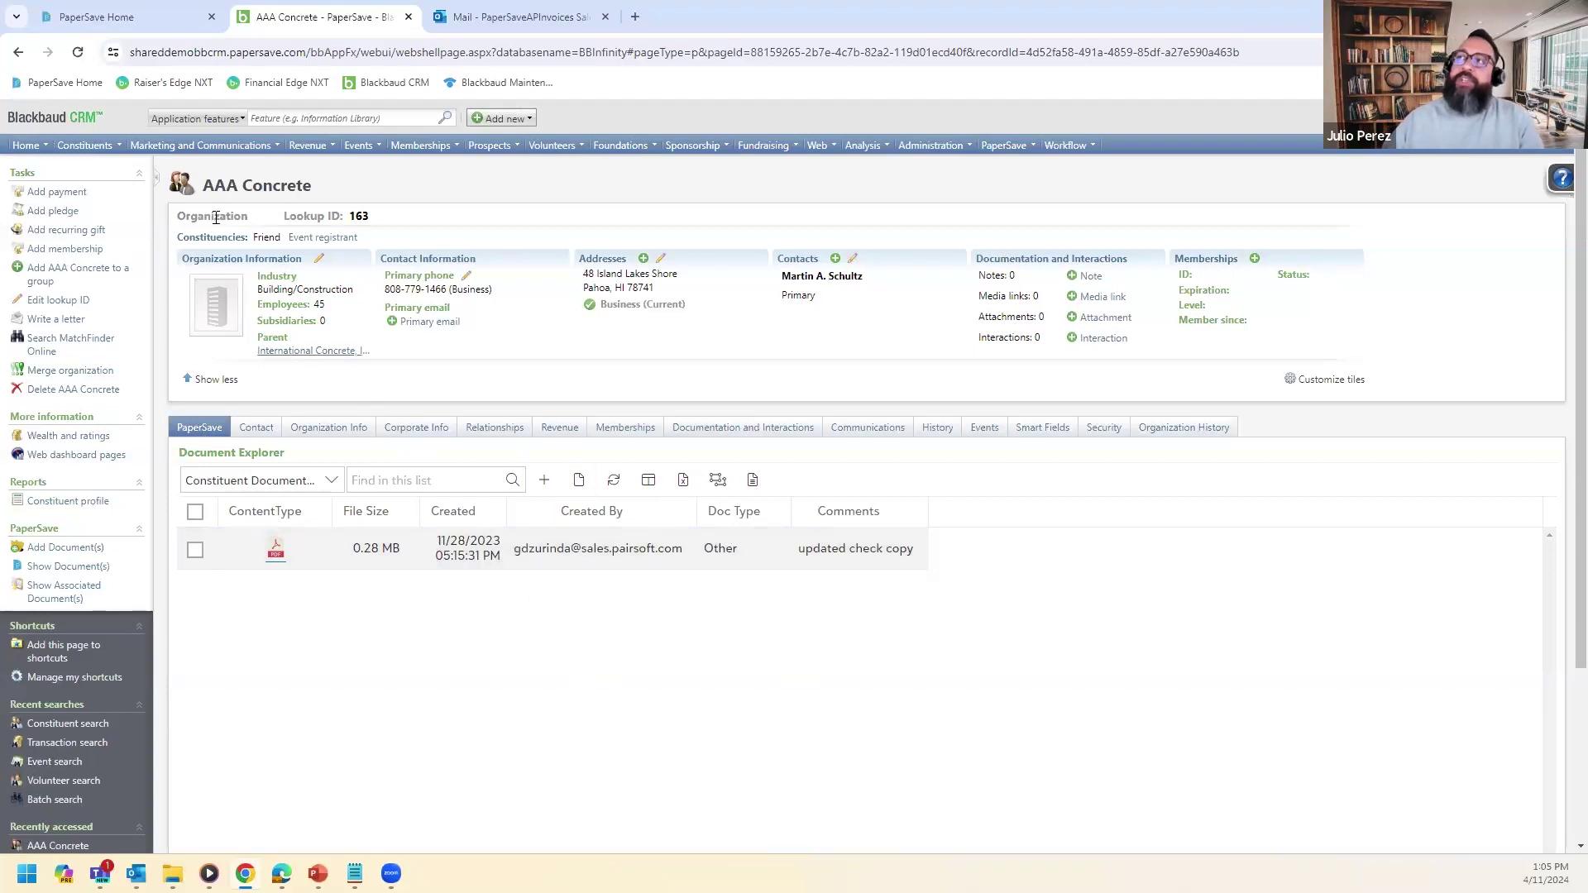
pyautogui.click(274, 556)
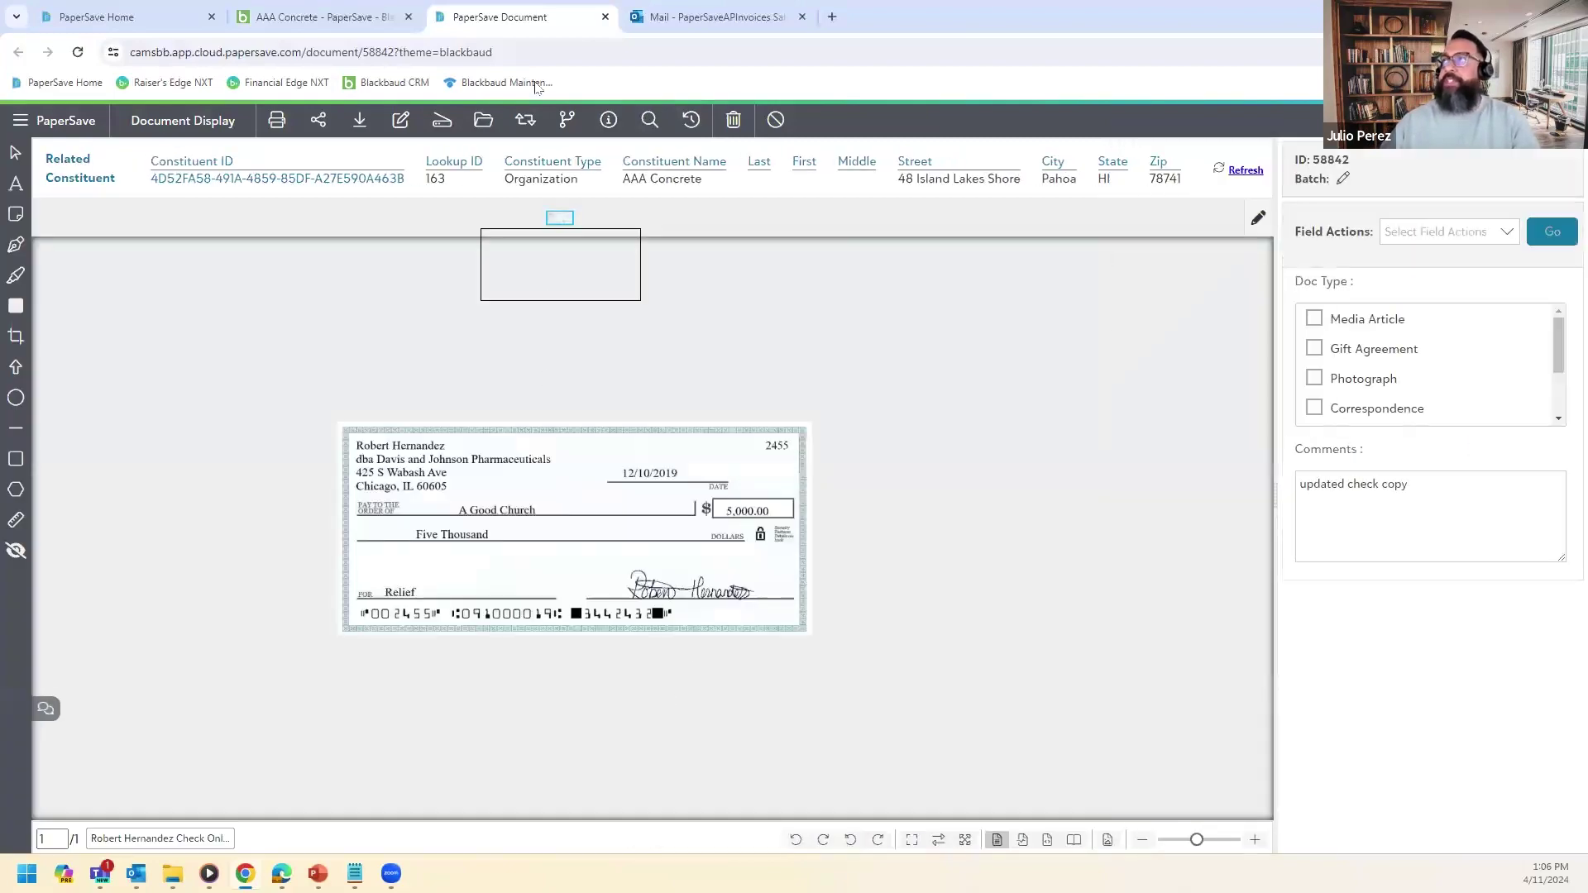
pyautogui.click(605, 17)
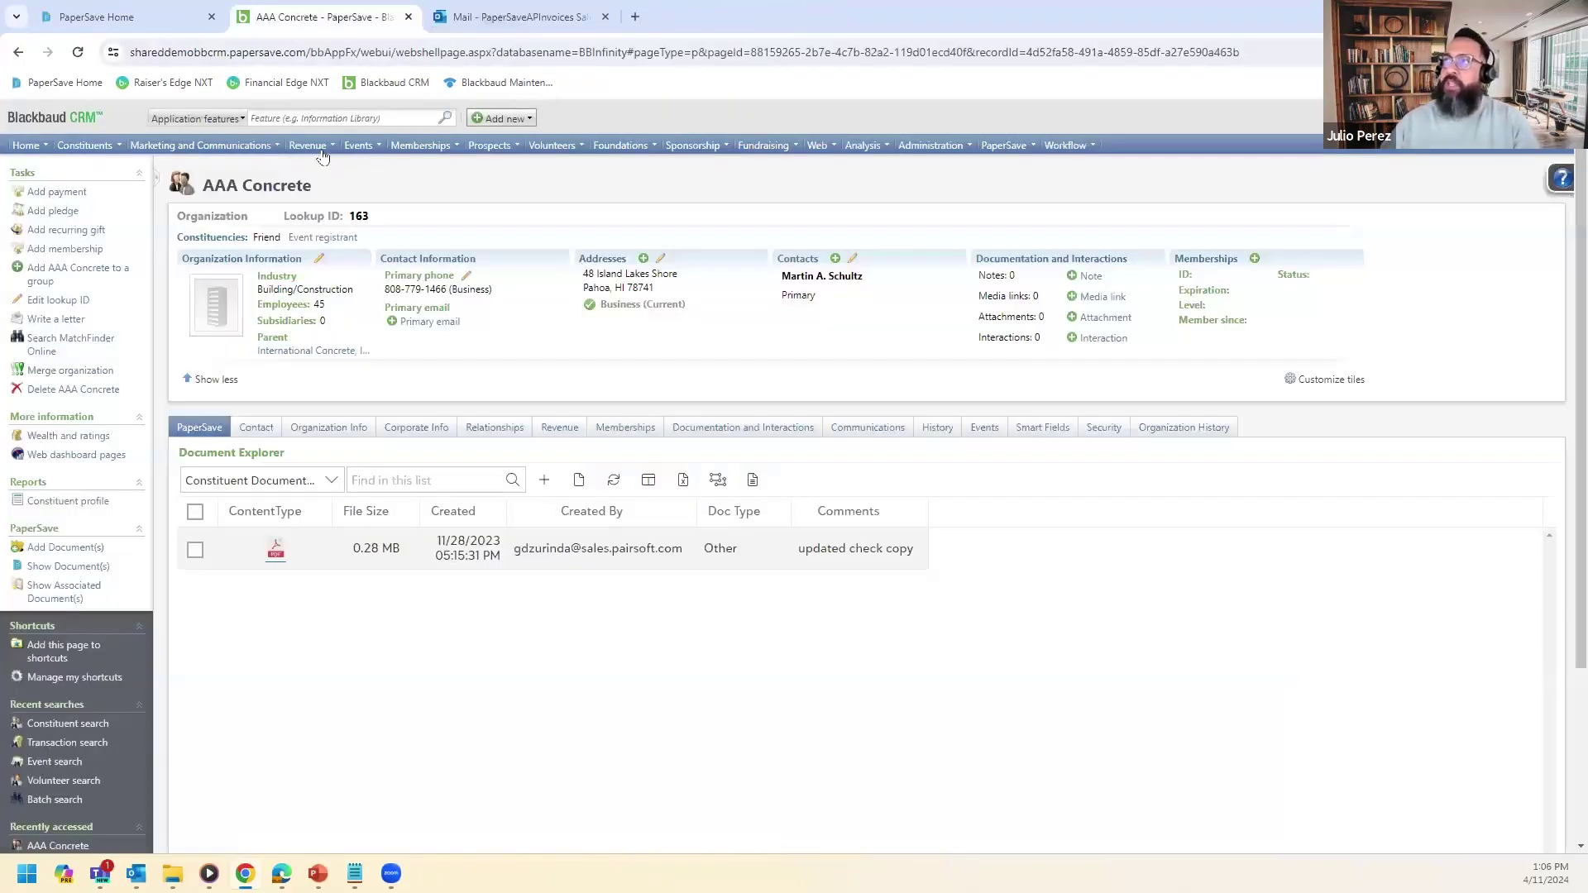
# Search the events and open the Afternoon Tea event record.
pyautogui.click(369, 147)
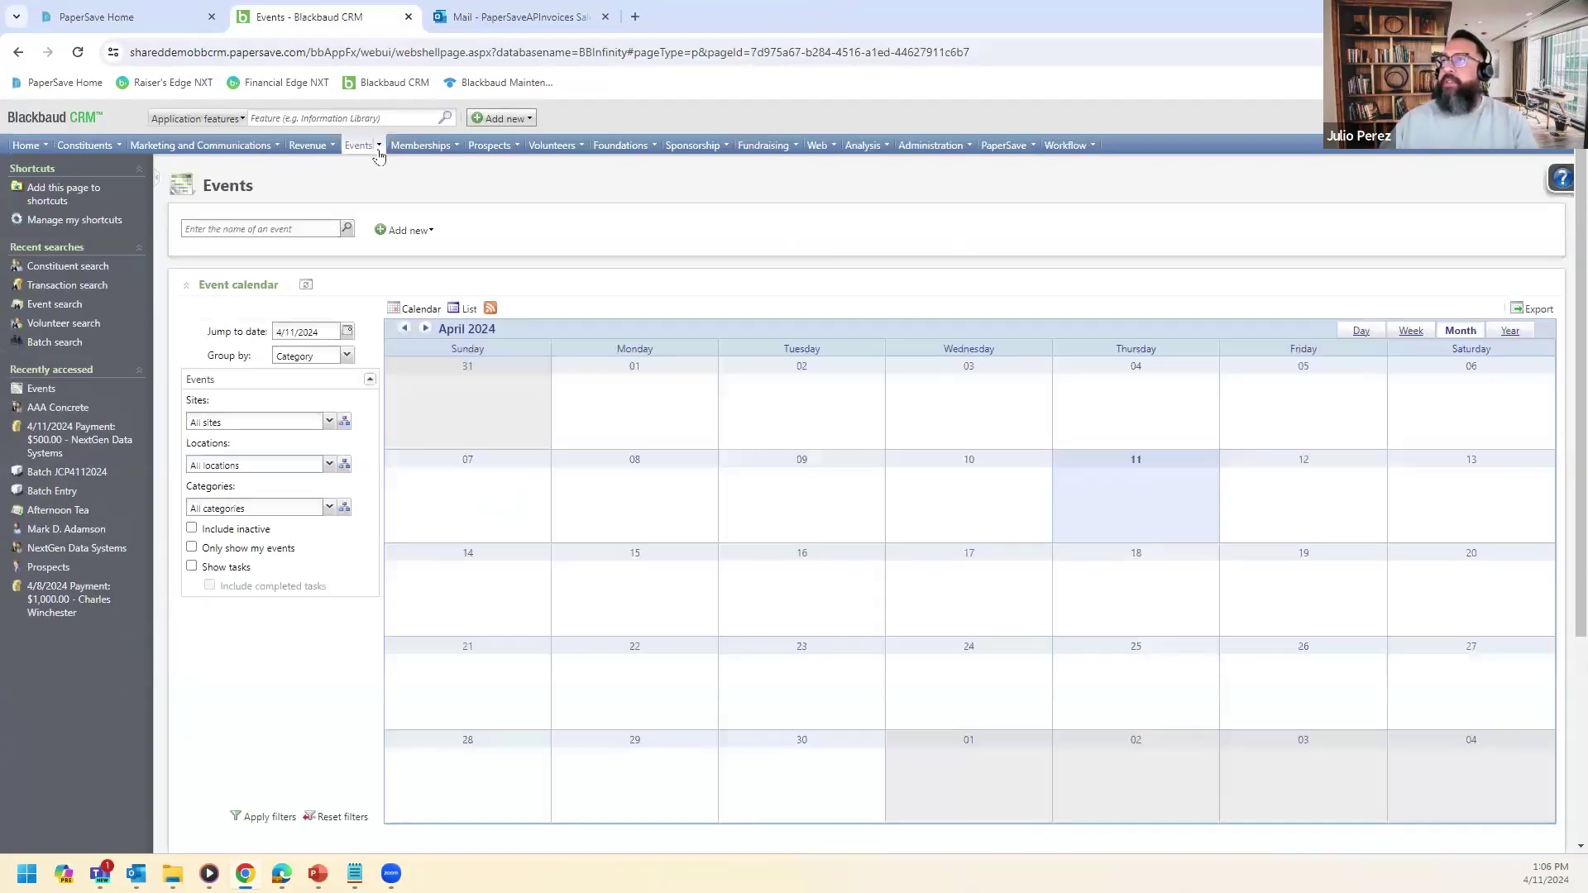
pyautogui.moveTo(380, 154)
pyautogui.click(385, 206)
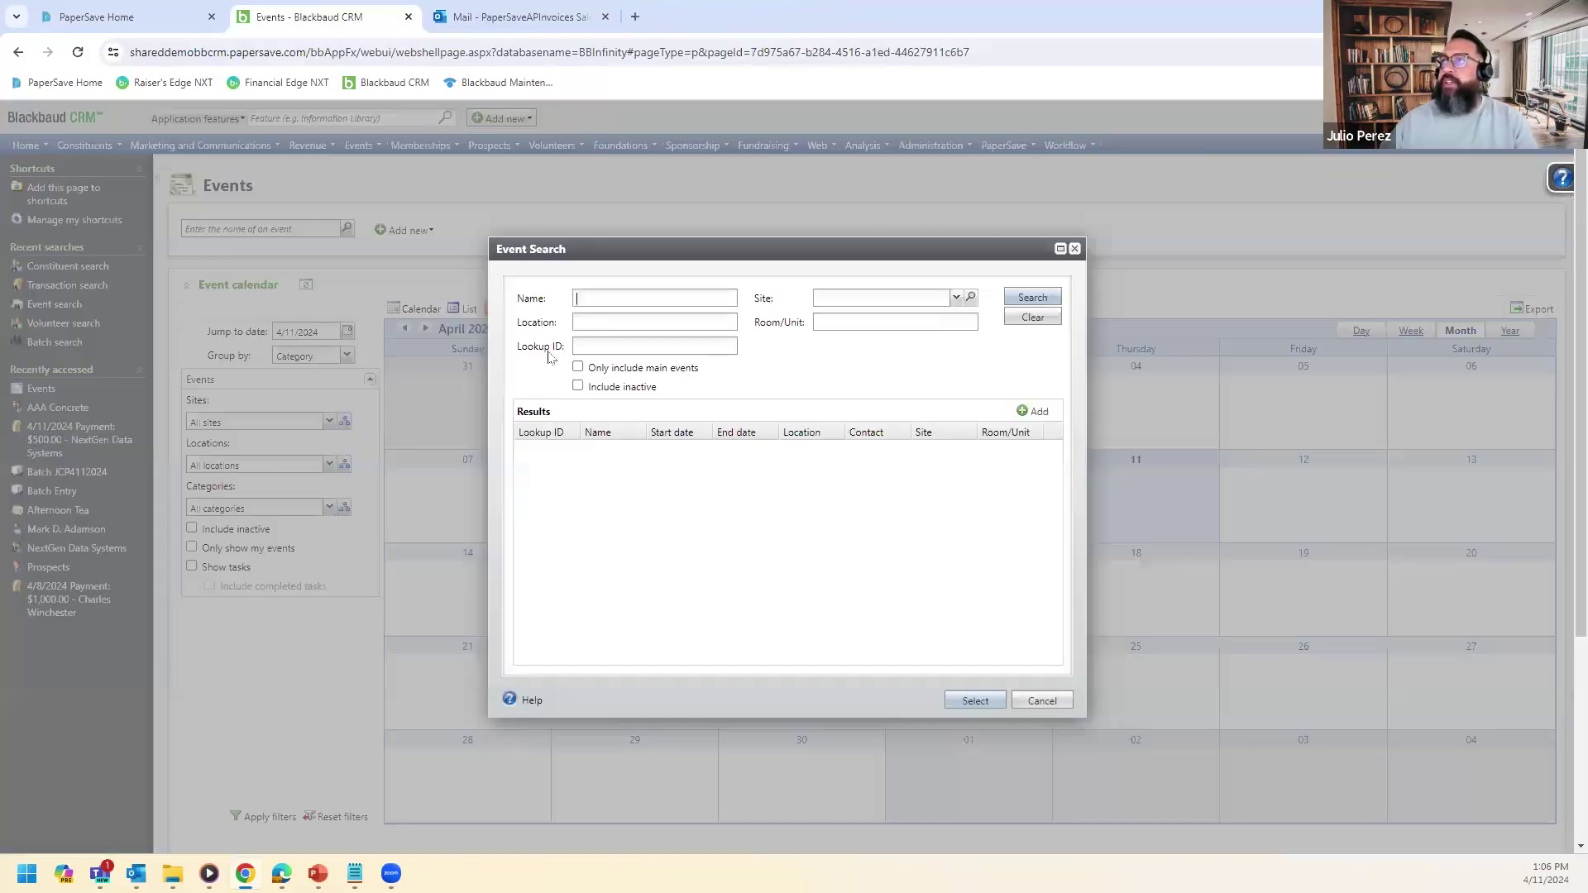
pyautogui.click(1032, 300)
pyautogui.doubleClick(603, 454)
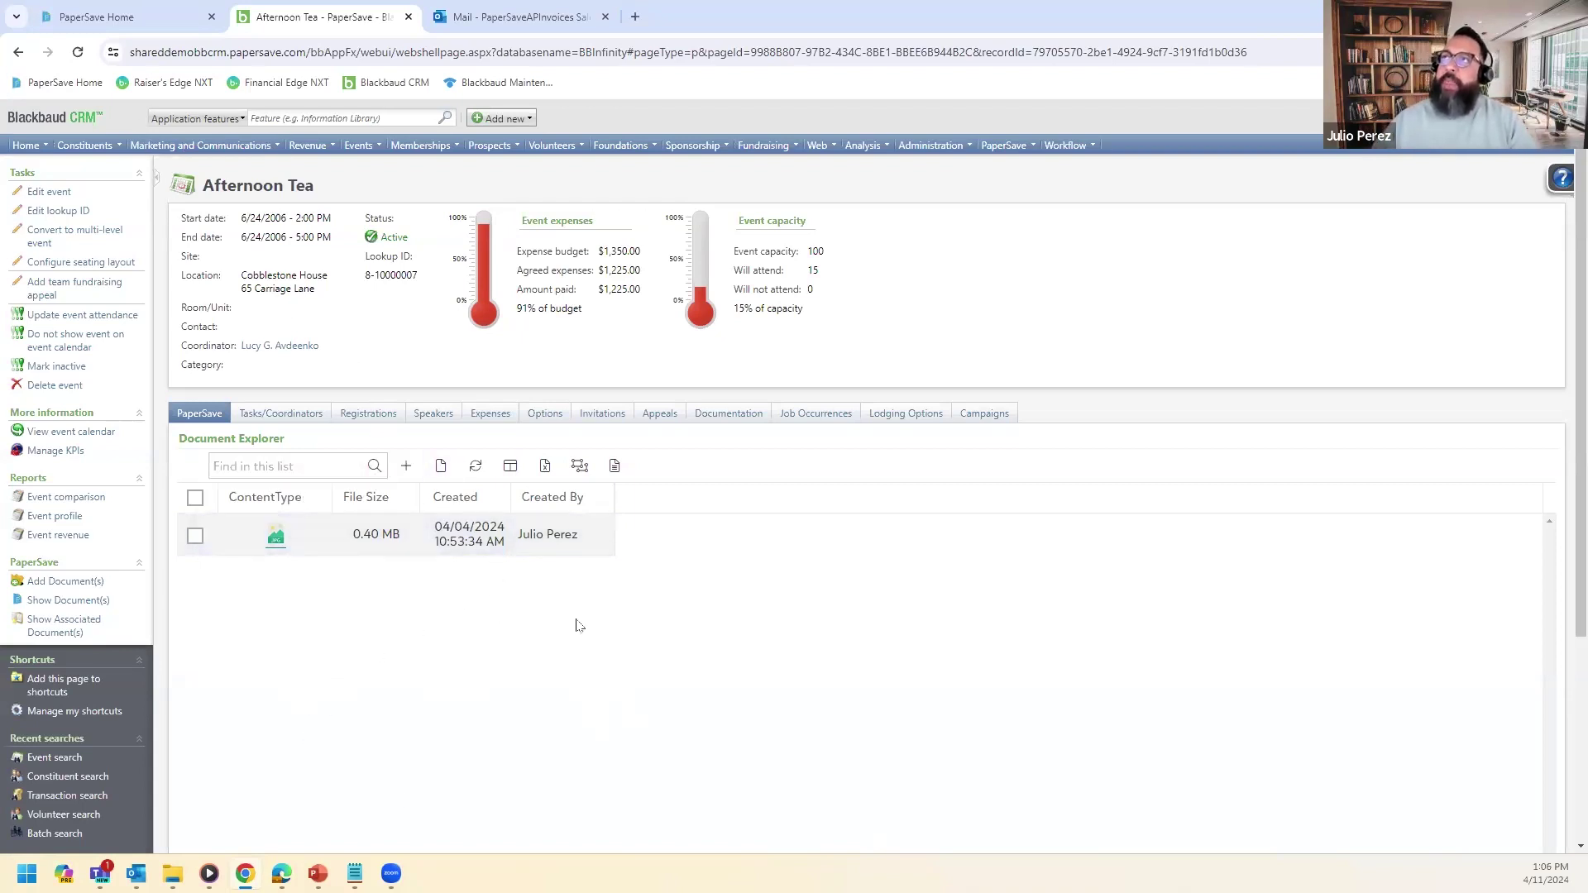
# Switch to PaperSave, open its configuration page, and return to the Afternoon Tea event in Blackbaud CRM.
pyautogui.click(138, 17)
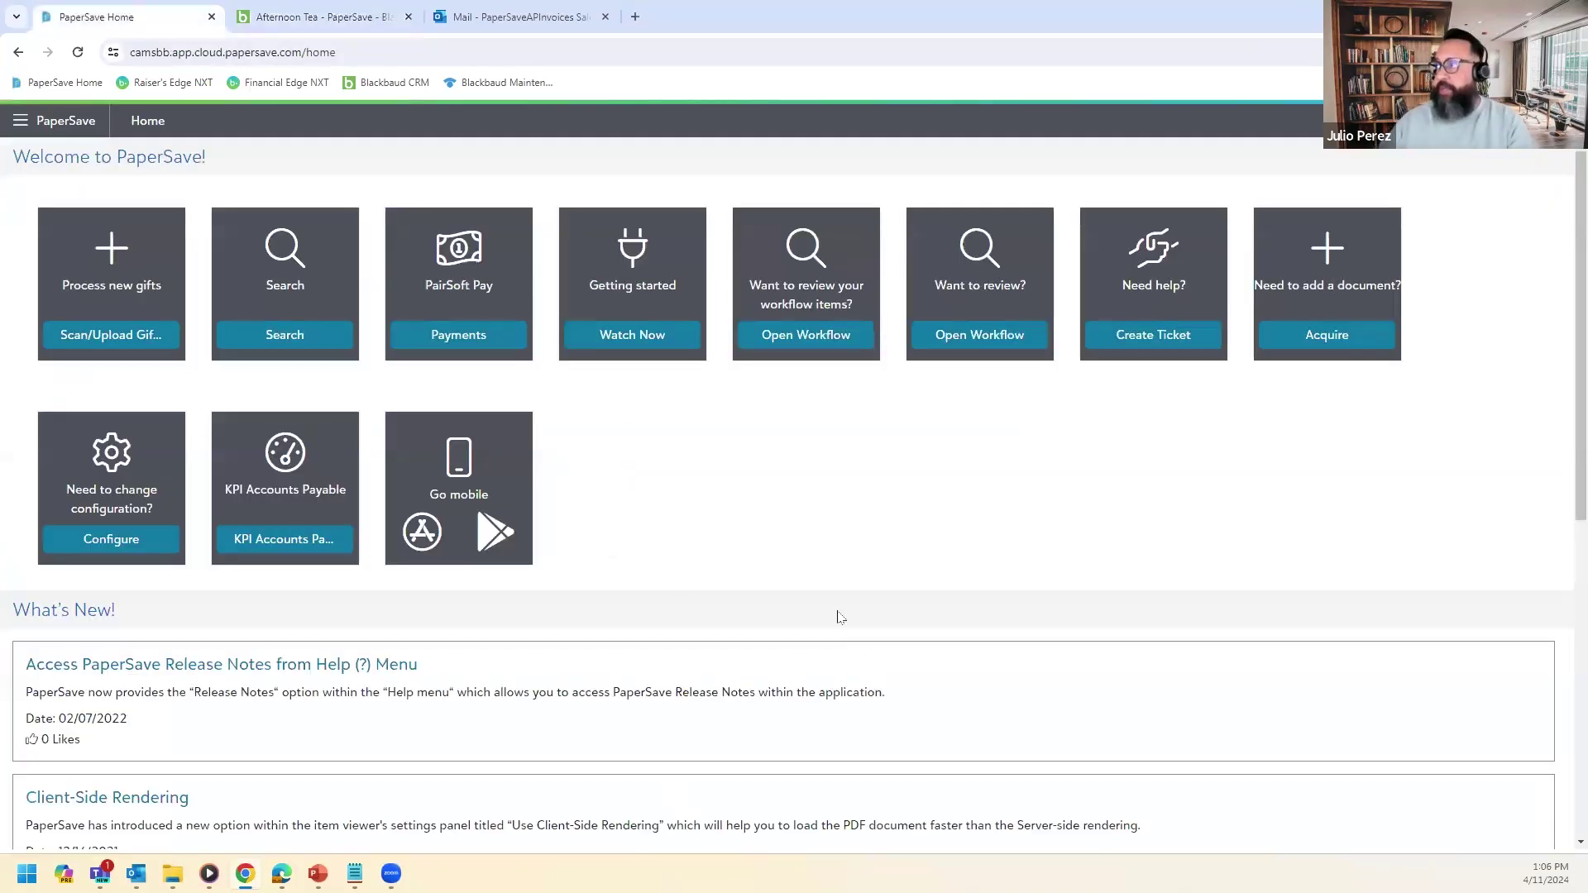
pyautogui.click(125, 553)
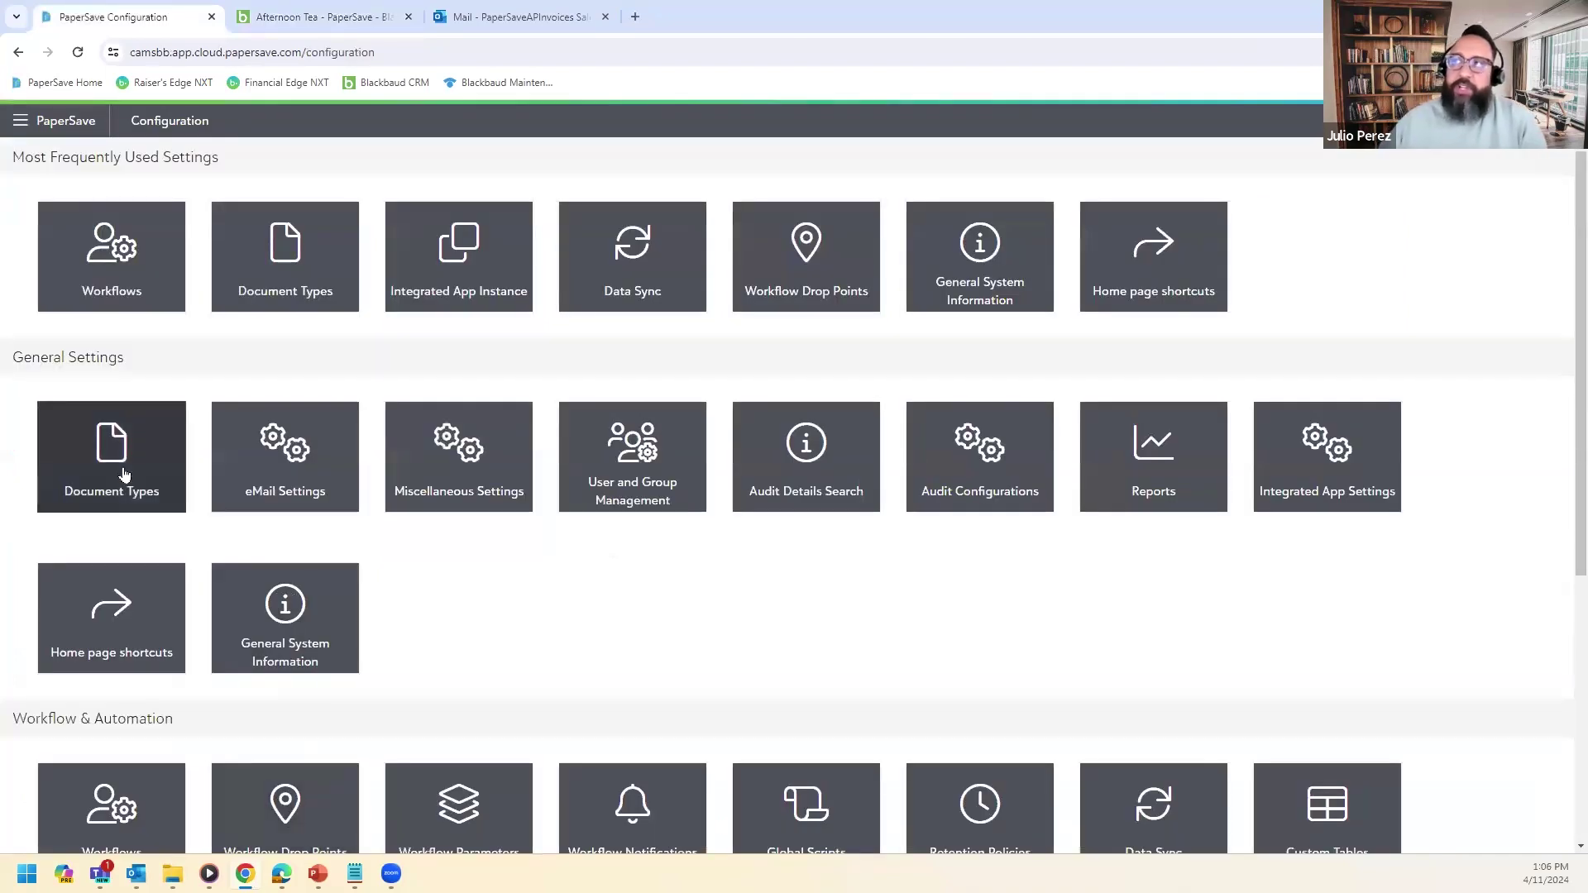
pyautogui.click(350, 16)
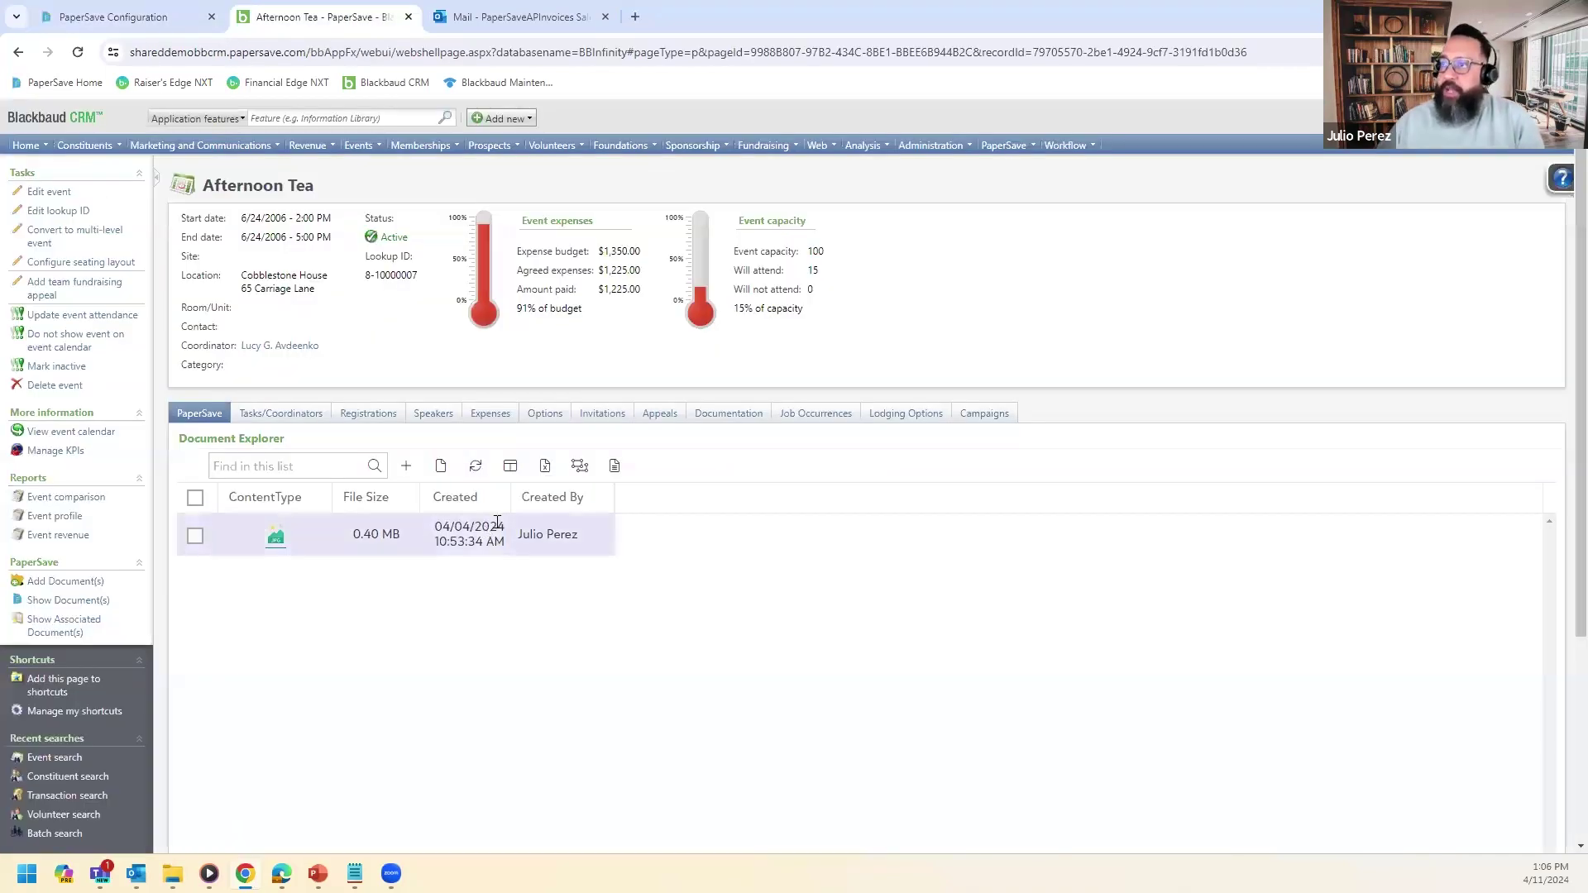
# Start a new PaperSave document for the Afternoon Tea event and check which document types are offered.
pyautogui.click(405, 467)
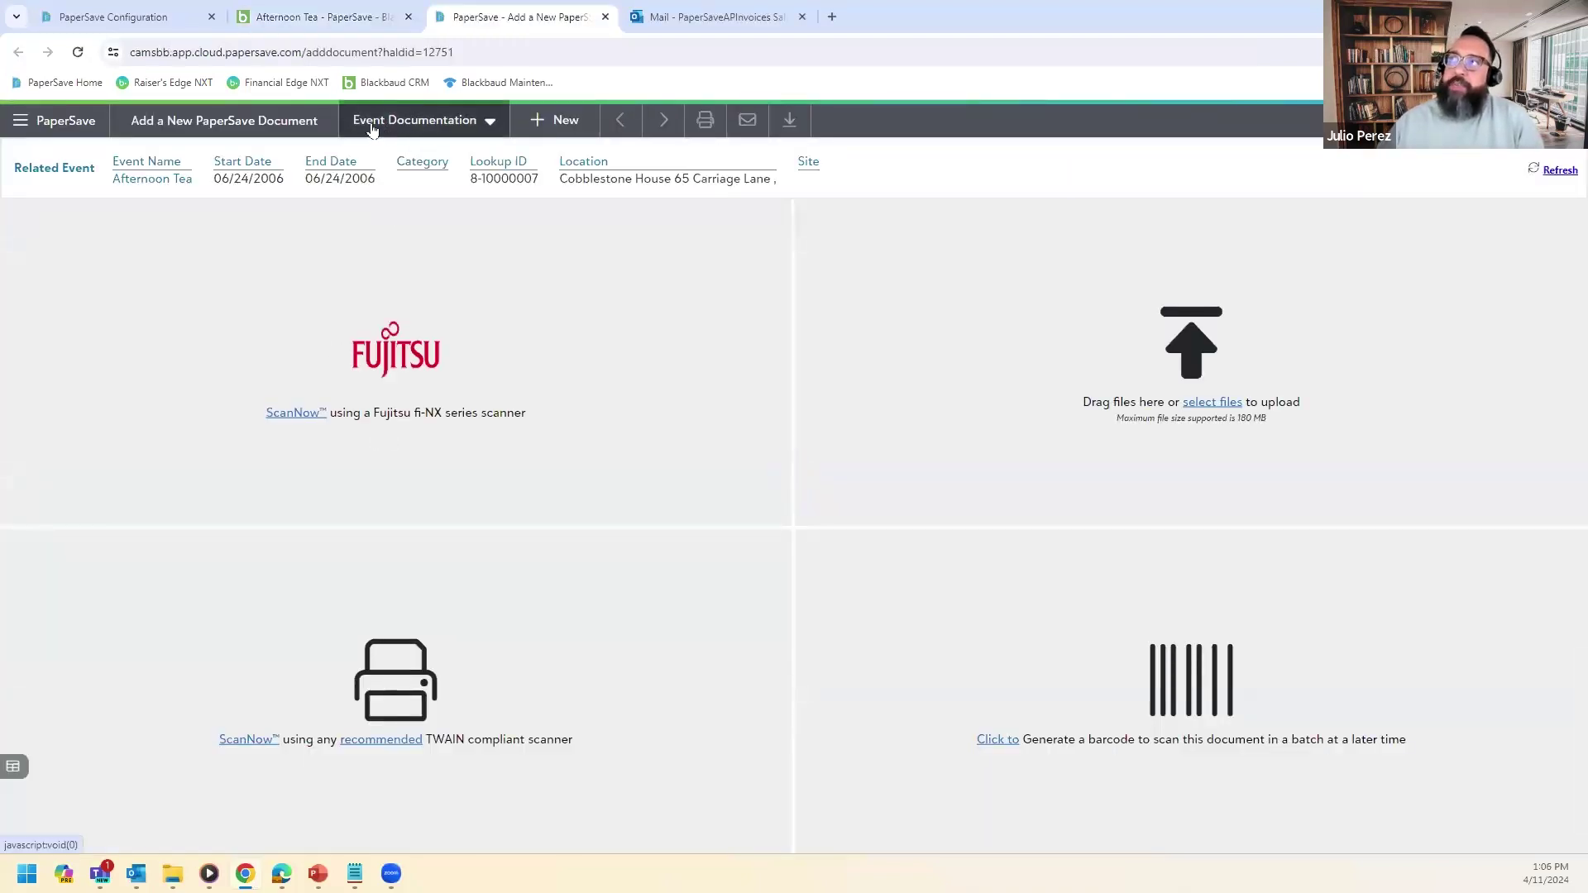
pyautogui.click(397, 135)
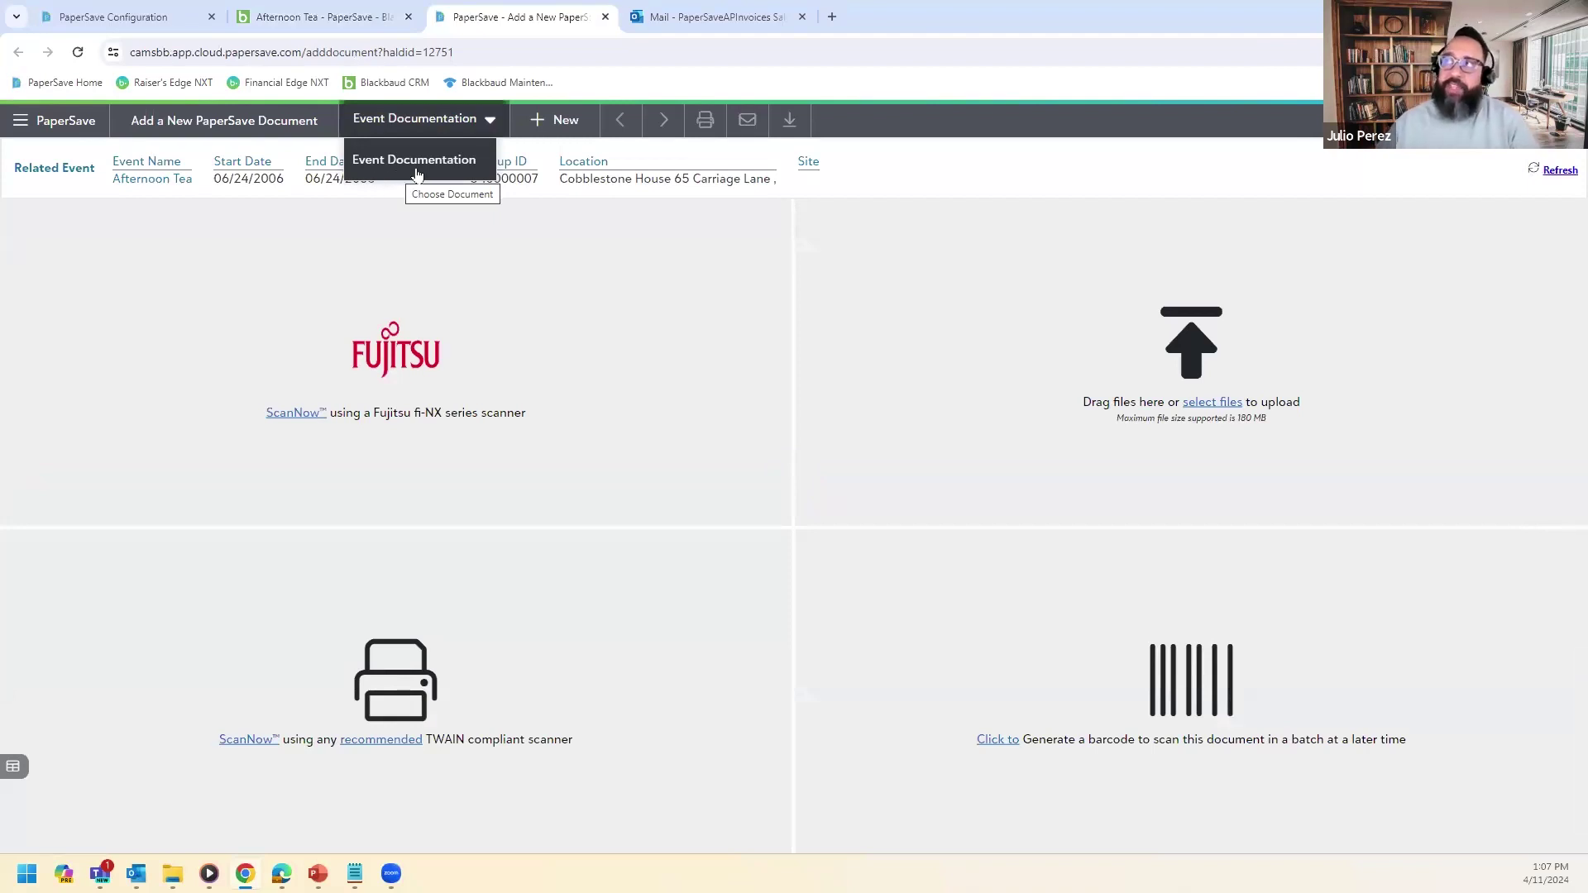
pyautogui.moveTo(426, 164); pyautogui.dragTo(501, 269)
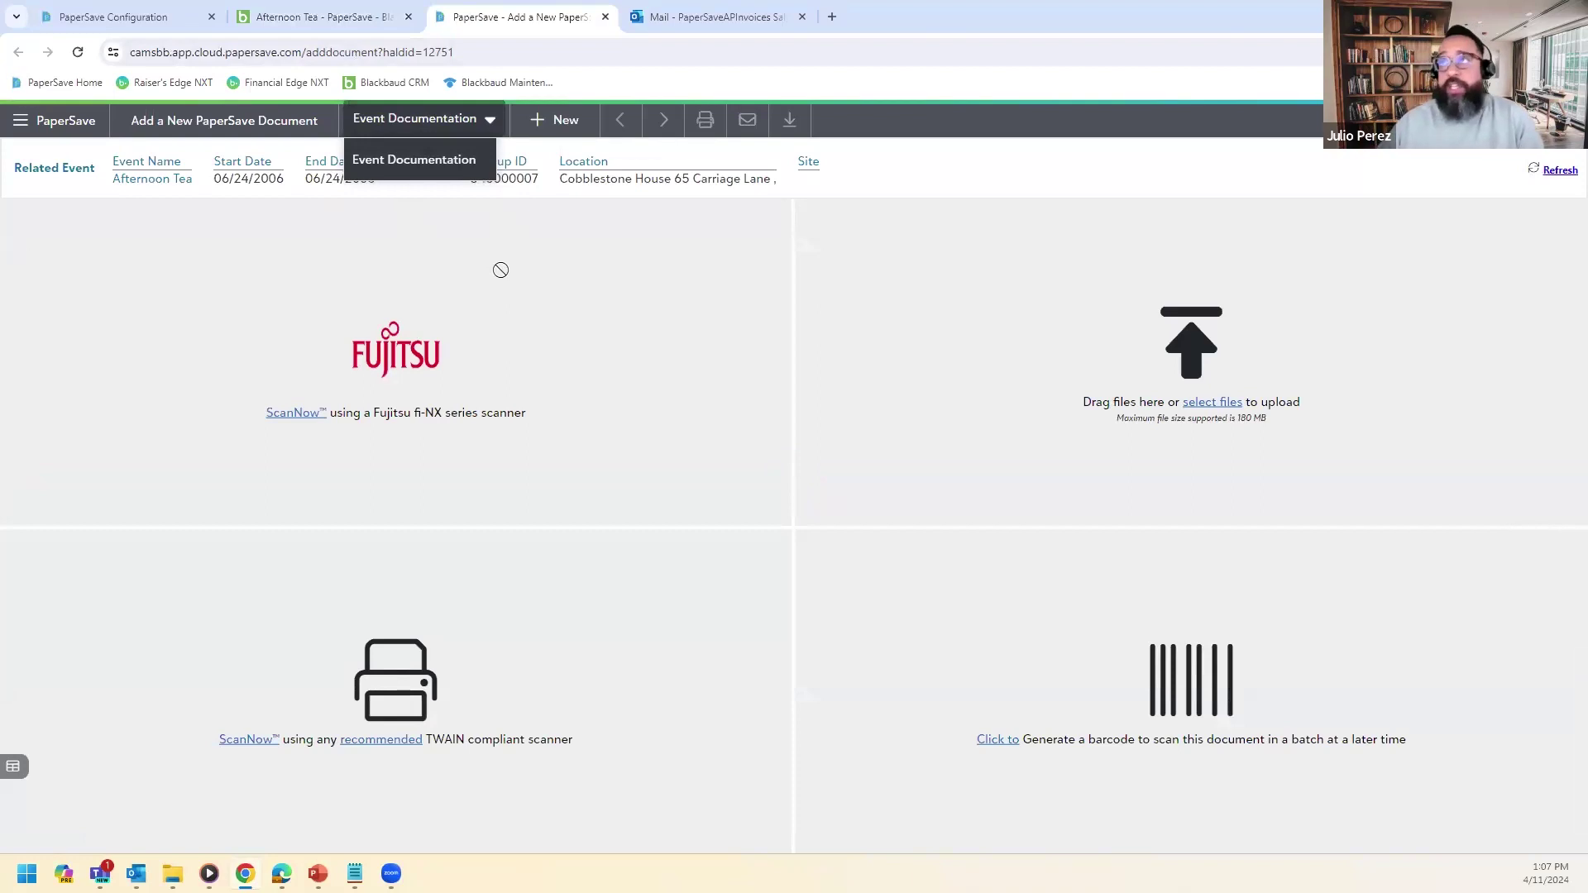
pyautogui.moveTo(500, 269); pyautogui.dragTo(799, 696)
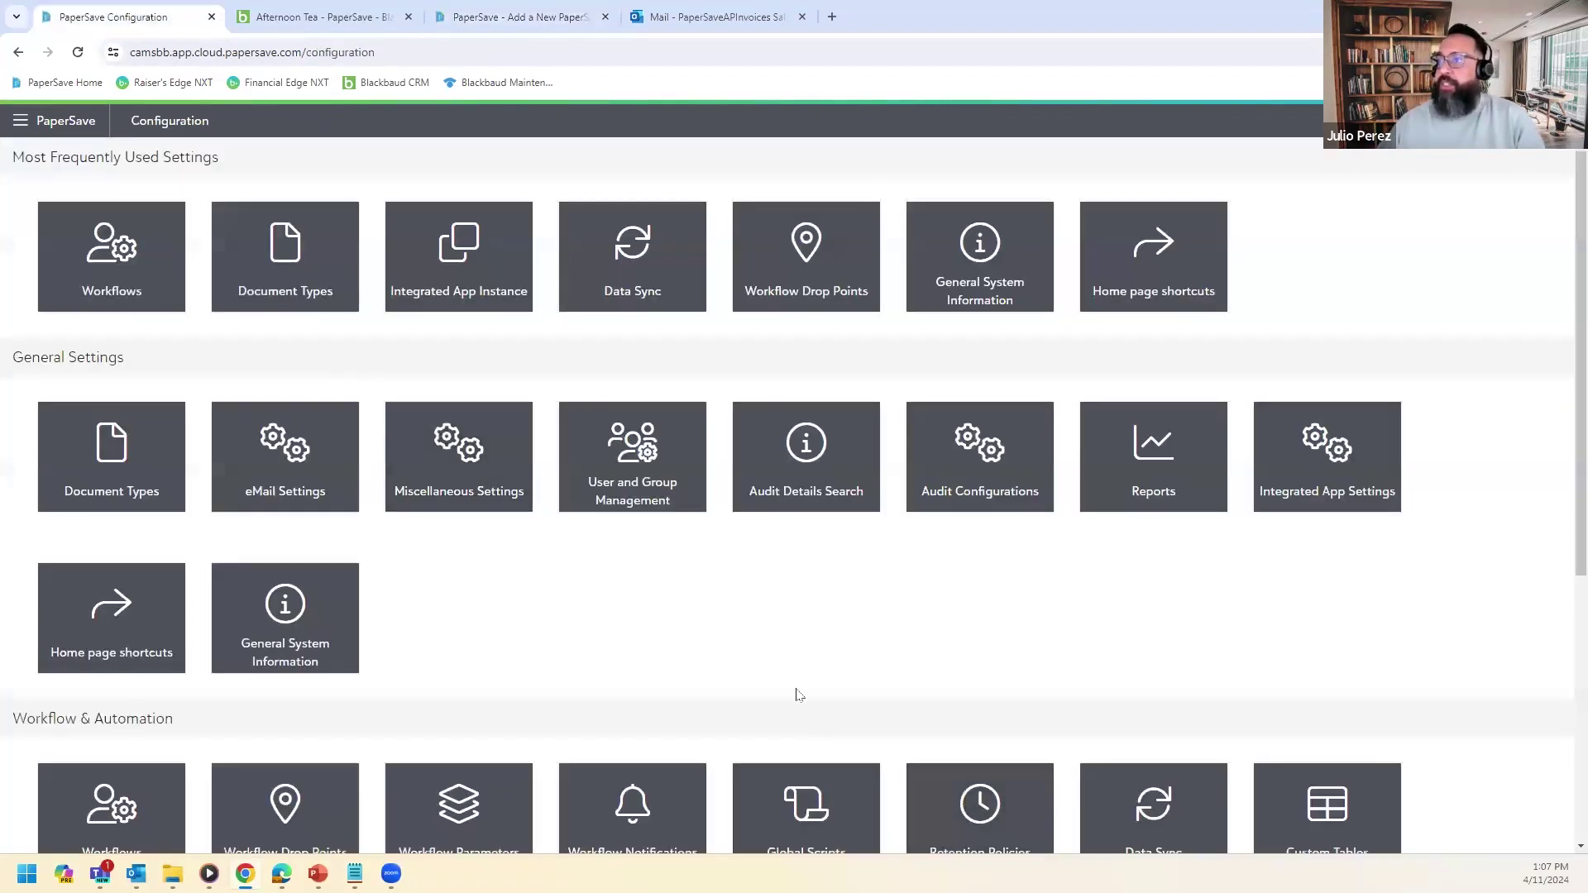
# Open the document types configuration and filter the integrated application types to Blackbaud Enterprise CRM.
pyautogui.click(110, 492)
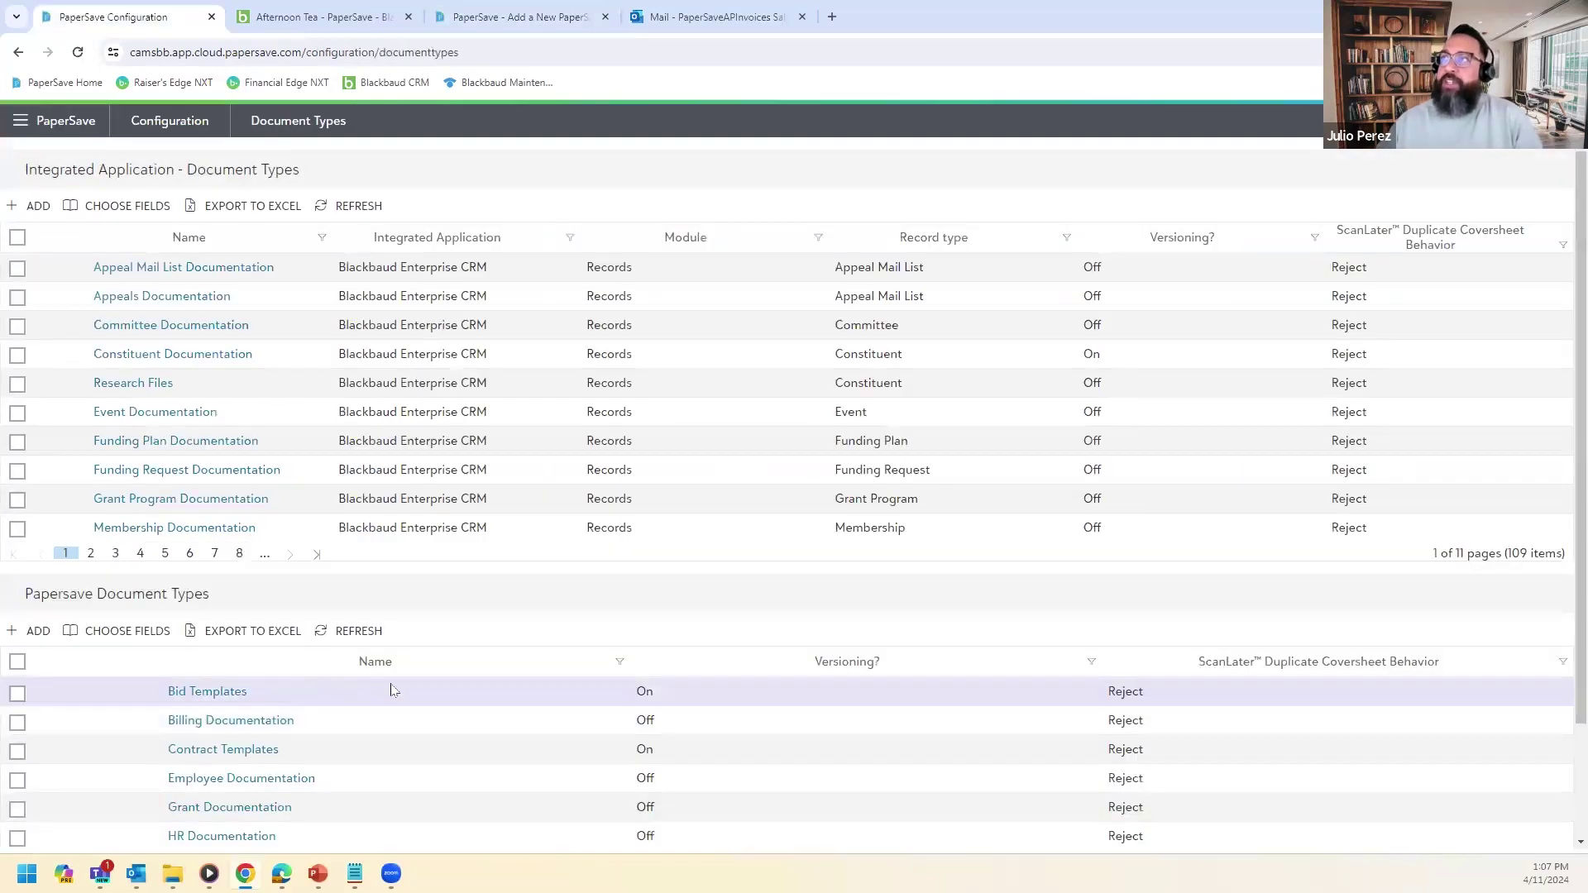
pyautogui.click(570, 238)
pyautogui.click(394, 416)
pyautogui.click(394, 453)
pyautogui.click(449, 596)
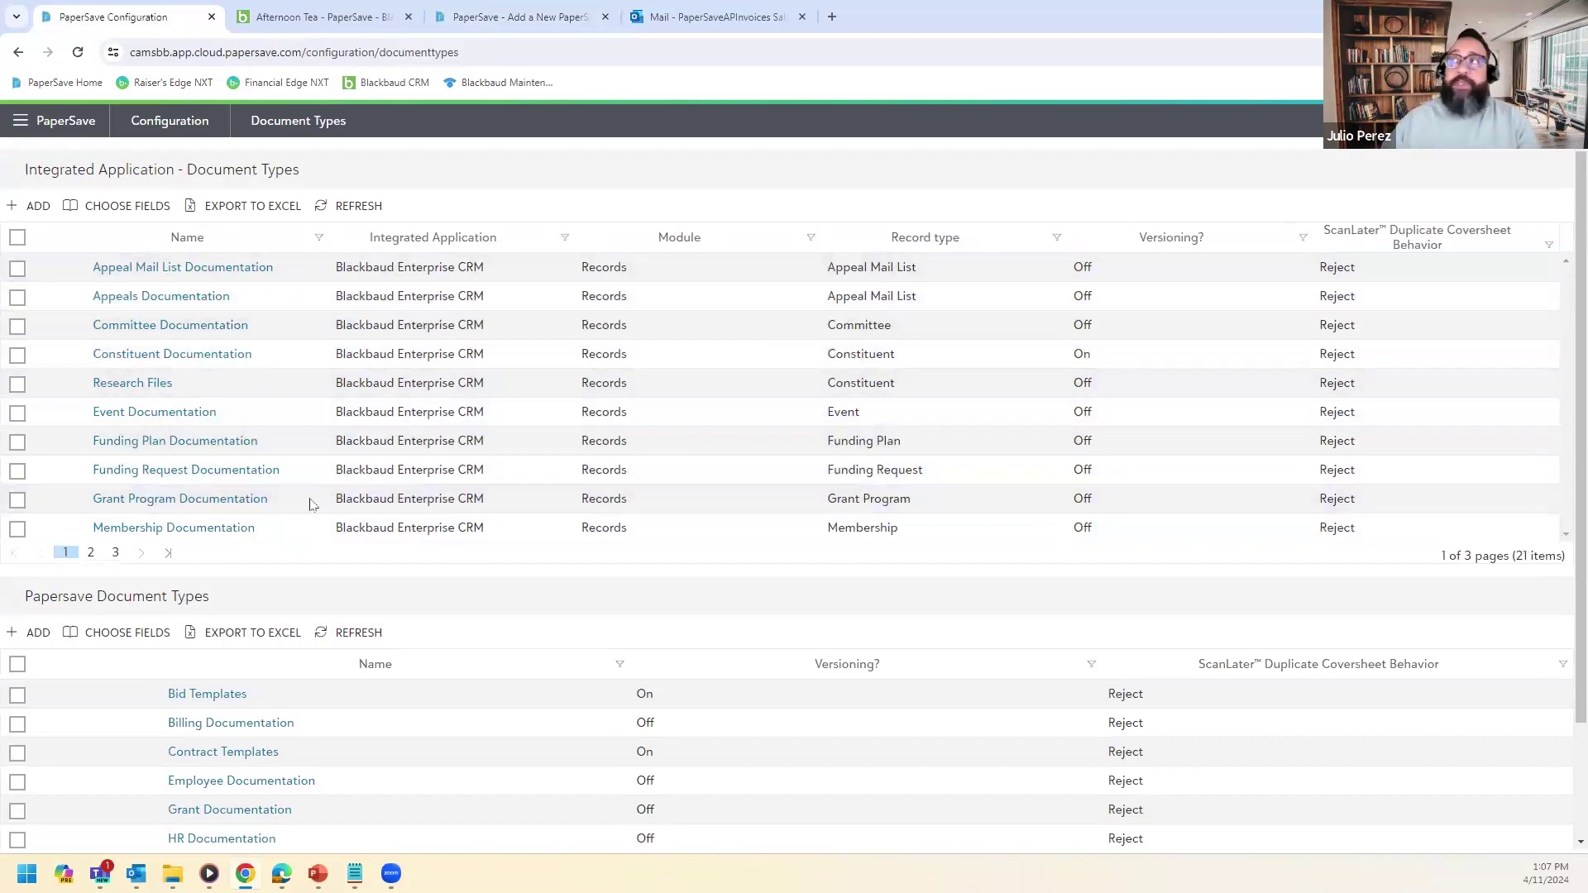
# Review the list of PaperSave document types beneath the integrated application document types.
pyautogui.click(339, 16)
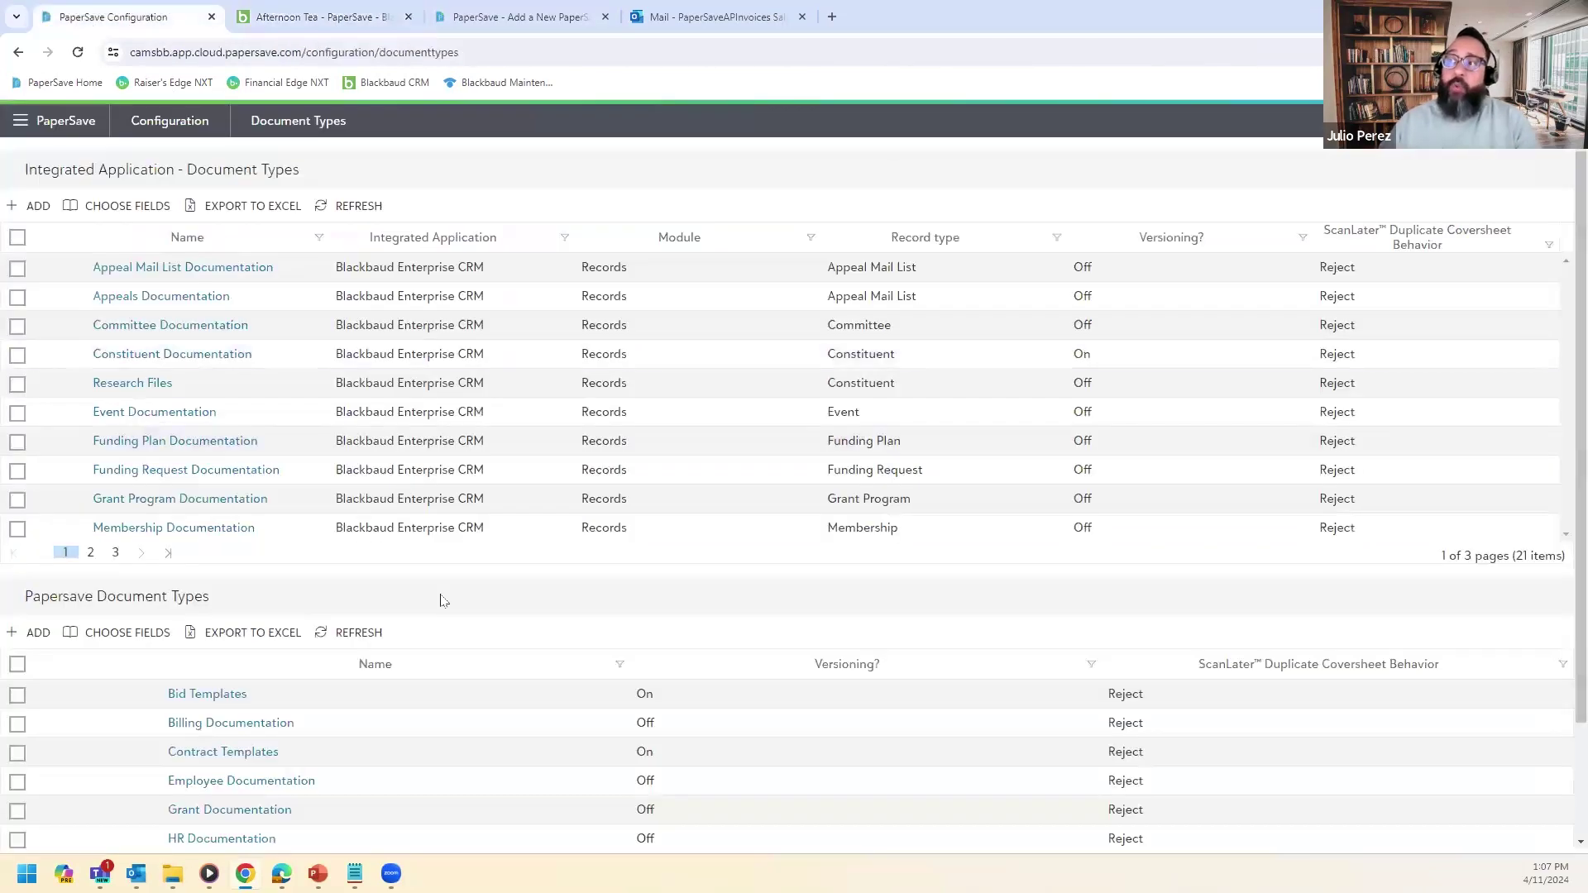
pyautogui.click(91, 15)
pyautogui.scroll(-1, 235, 639)
pyautogui.scroll(-1, 236, 638)
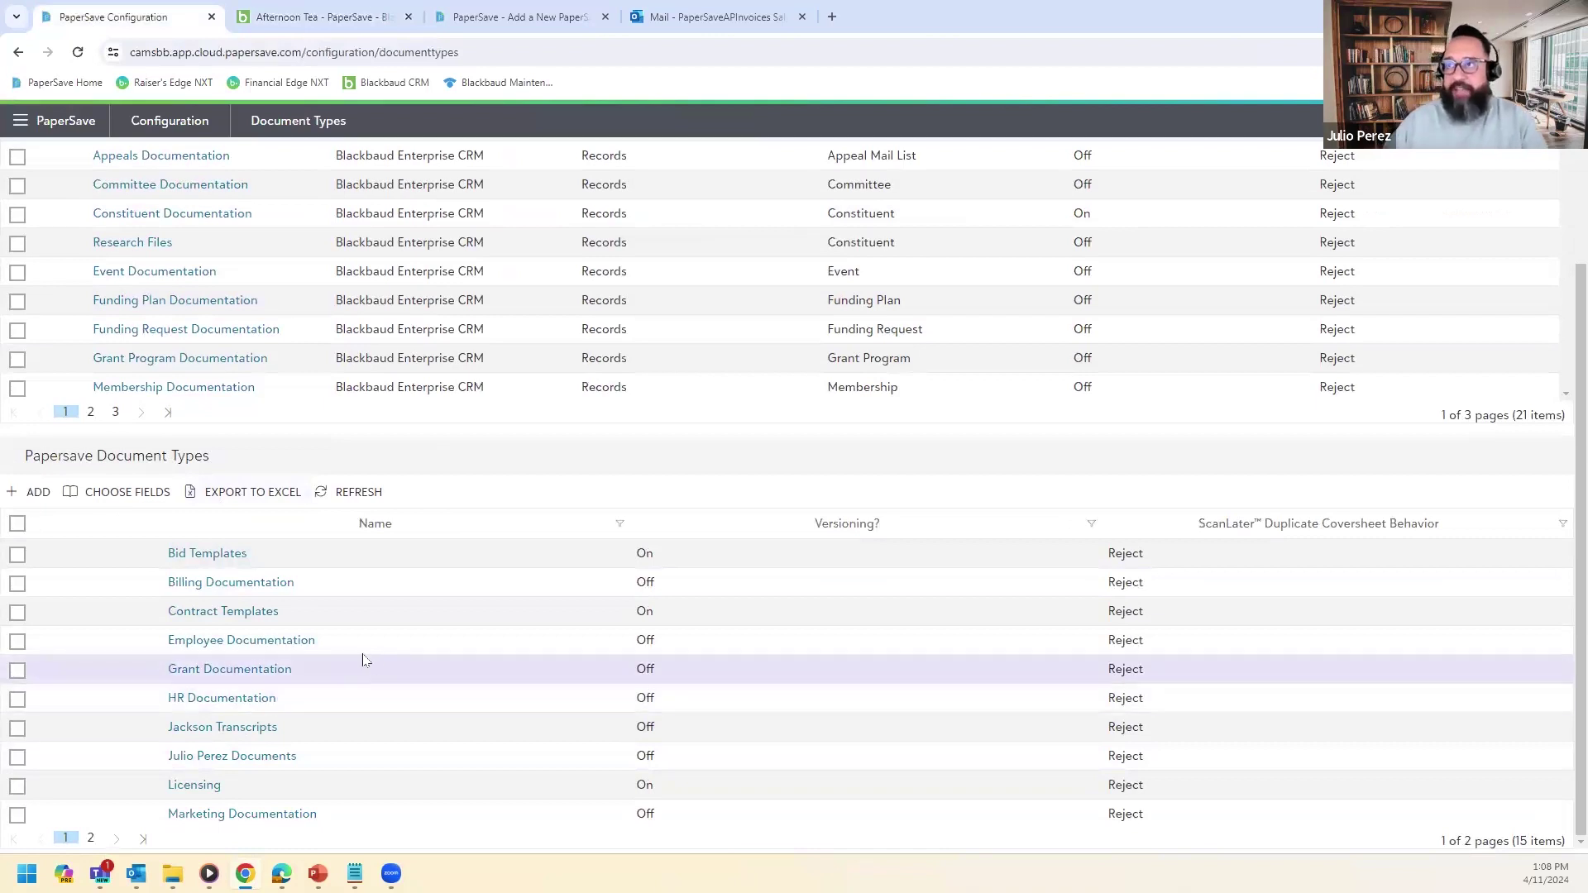
pyautogui.scroll(2, 281, 723)
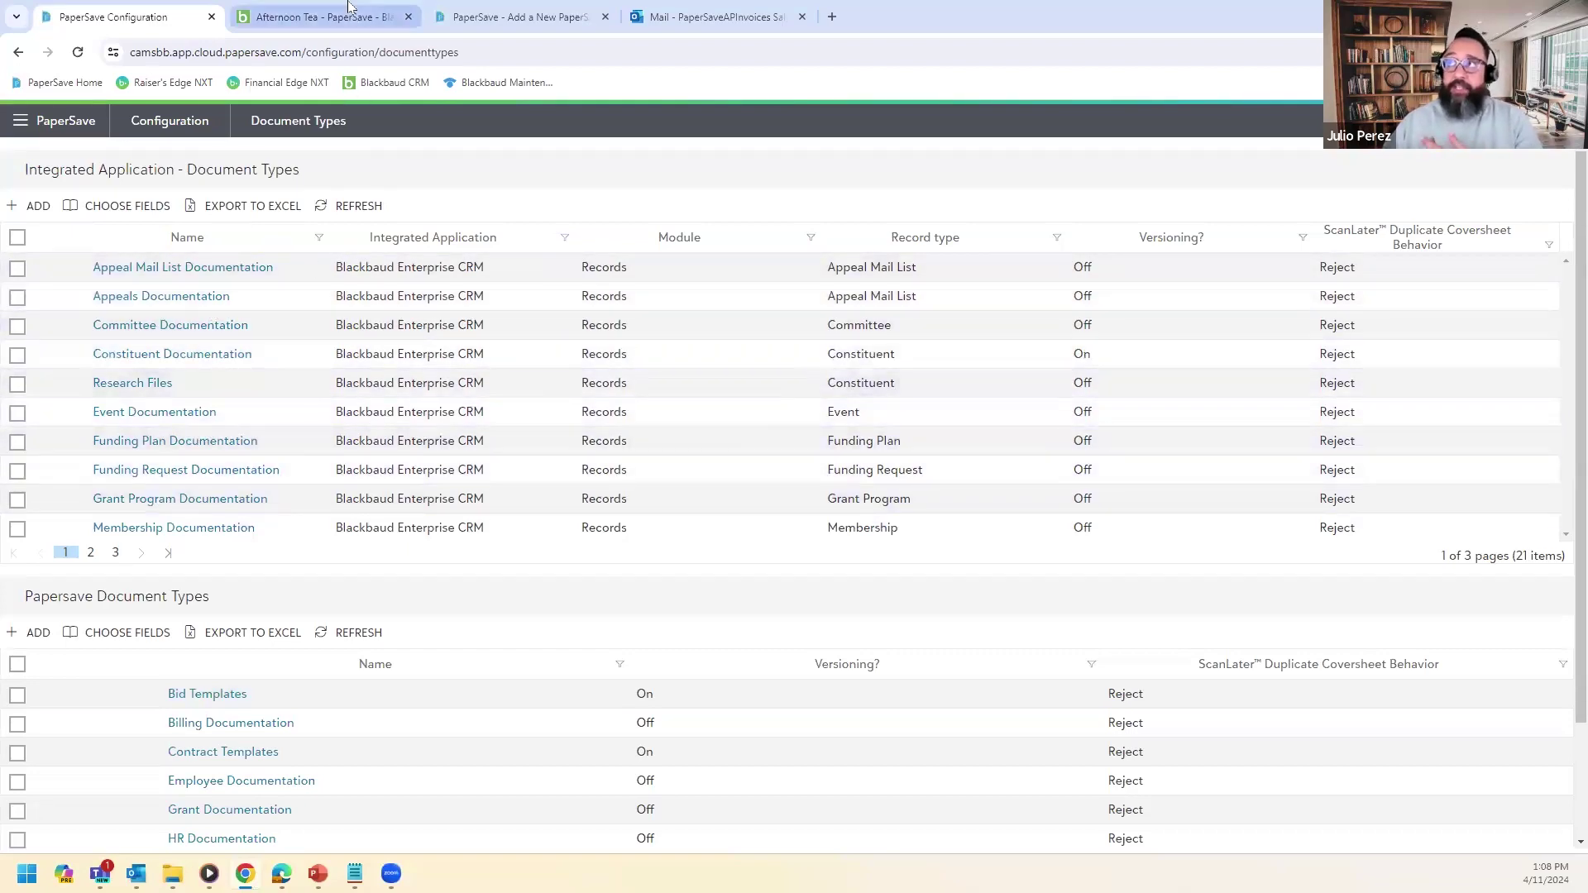
# Compare the configured document types with the document options on the Afternoon Tea event in Blackbaud CRM.
pyautogui.click(322, 17)
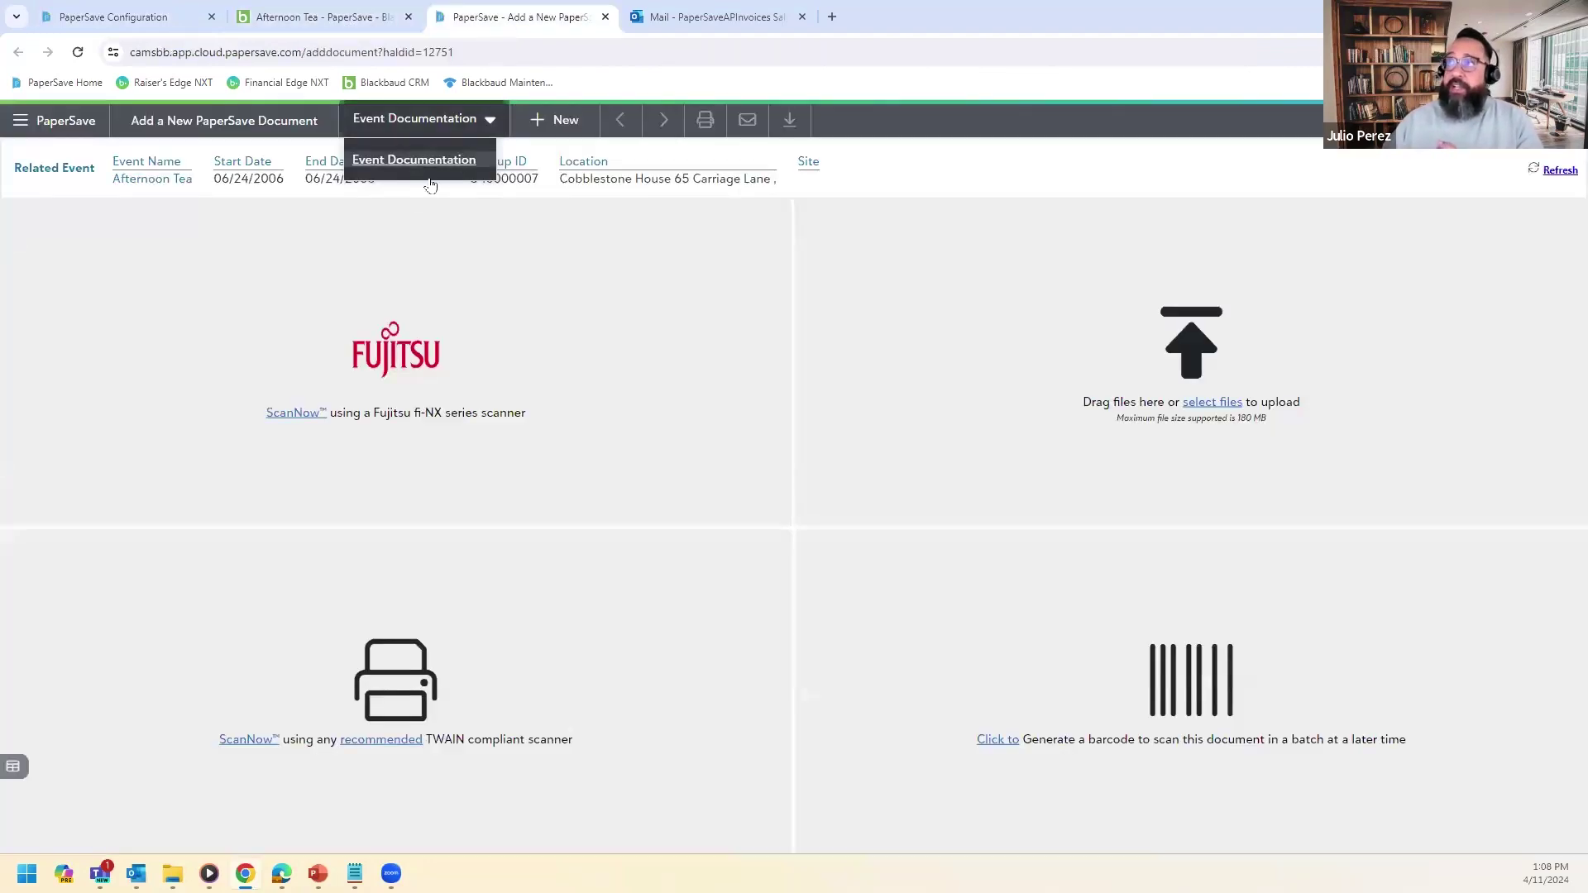
pyautogui.click(301, 15)
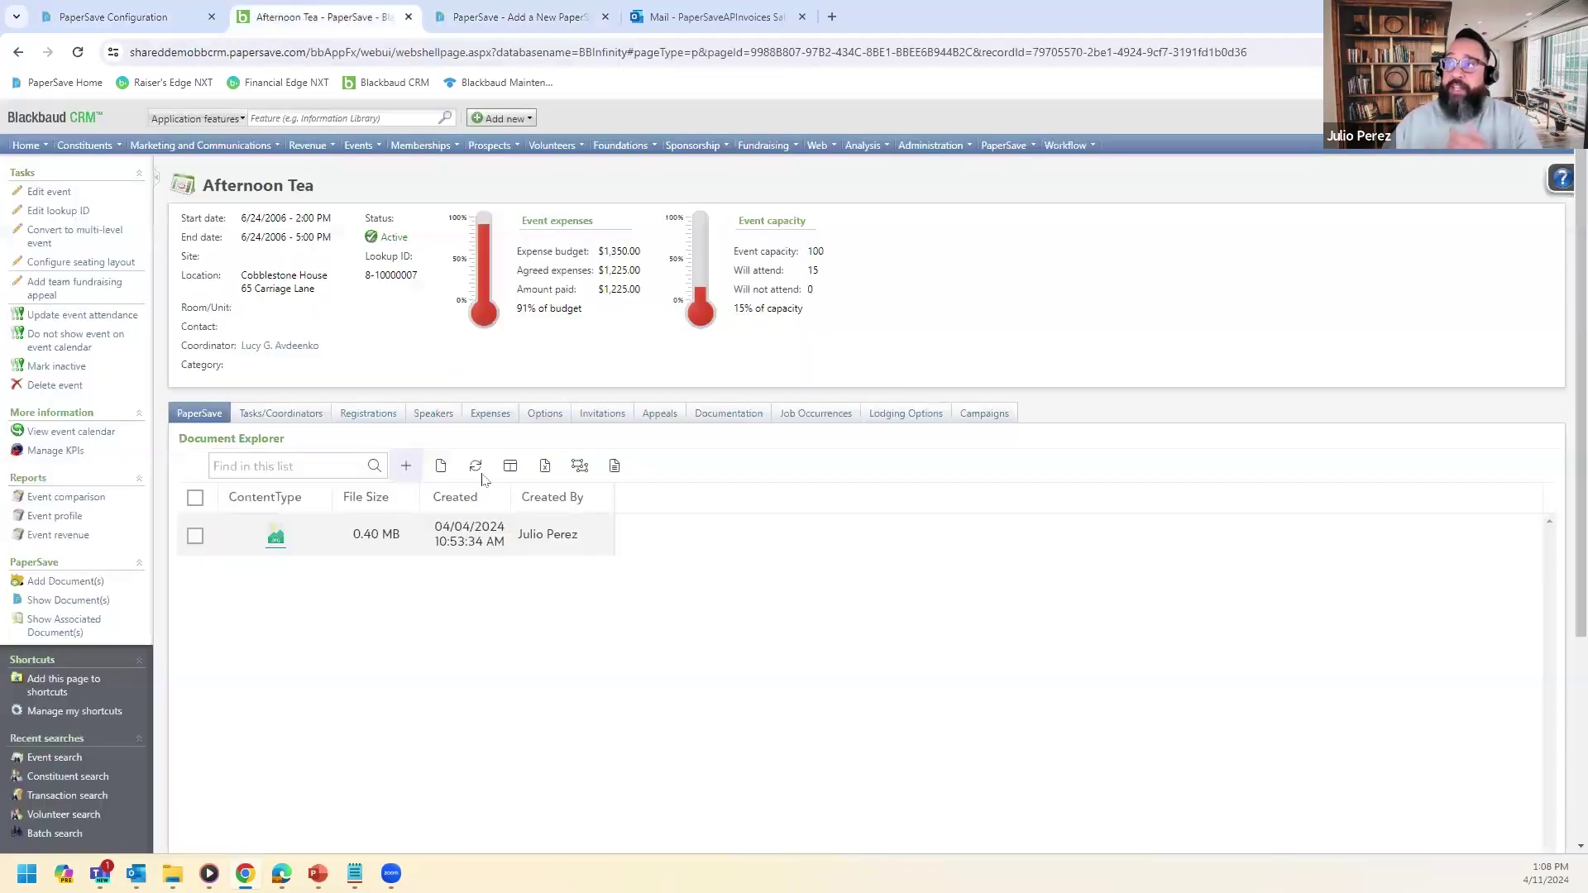
pyautogui.click(135, 11)
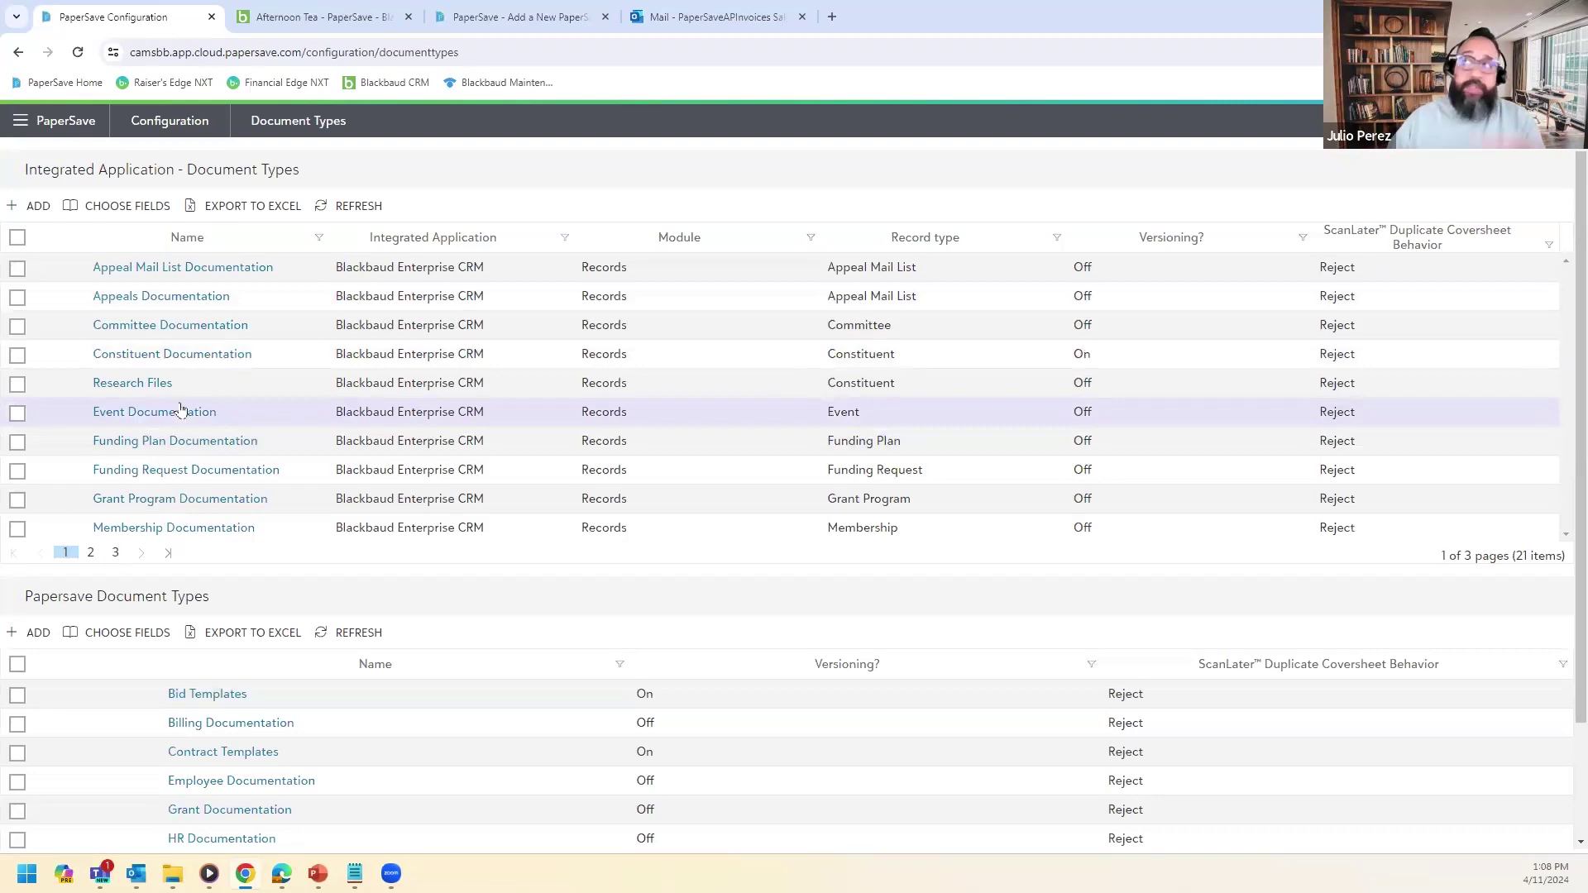
pyautogui.click(306, 12)
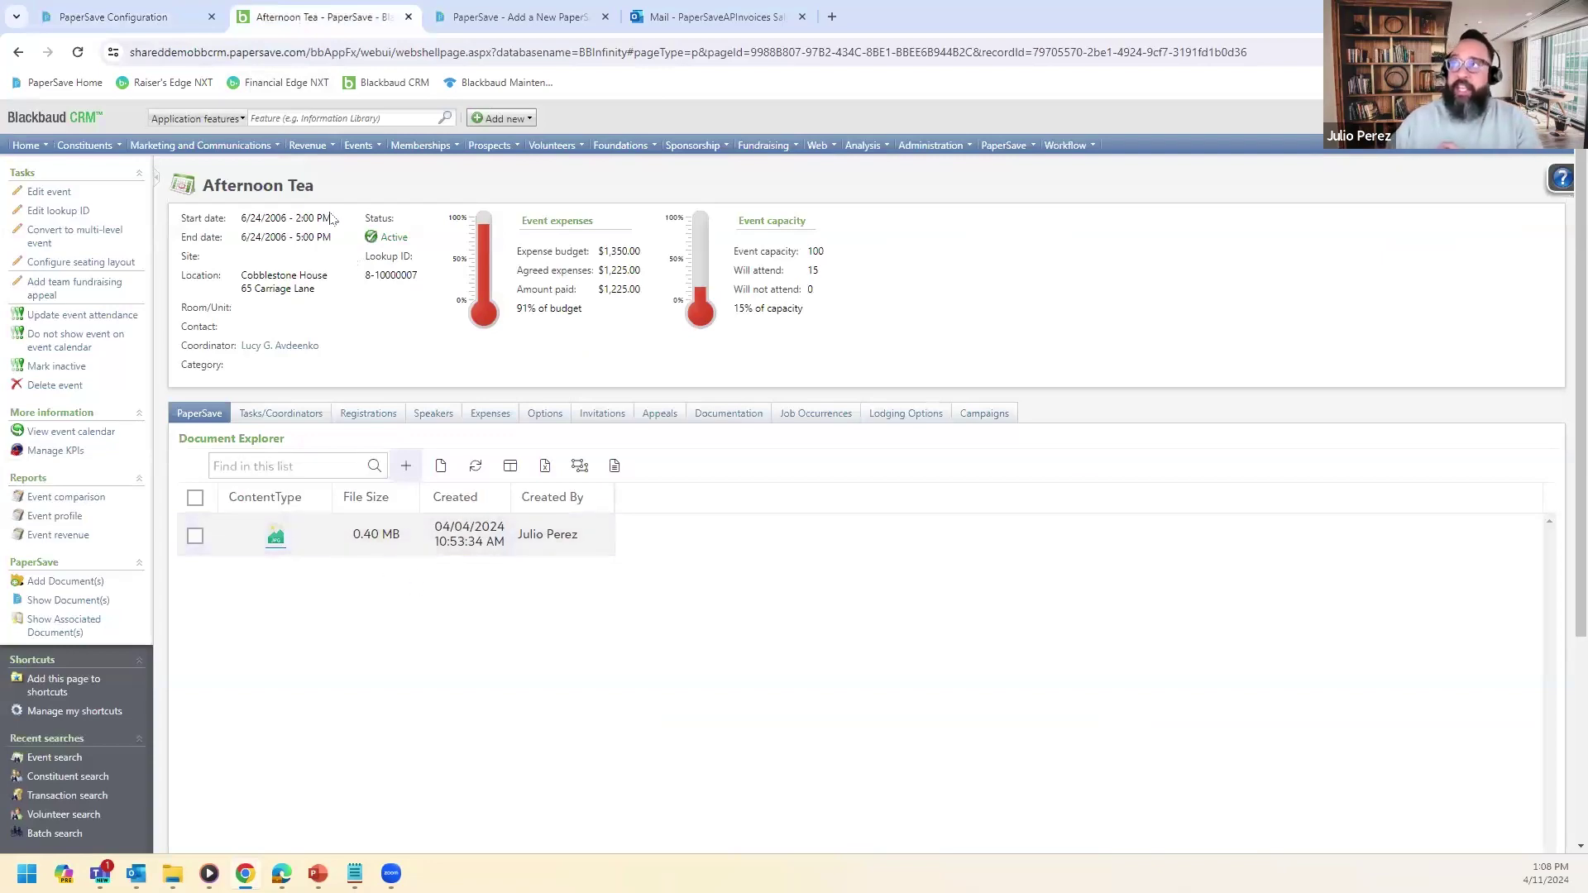
# Create a PaperSave document type named "Contrast" in the PaperSave configuration and save it.
pyautogui.click(124, 15)
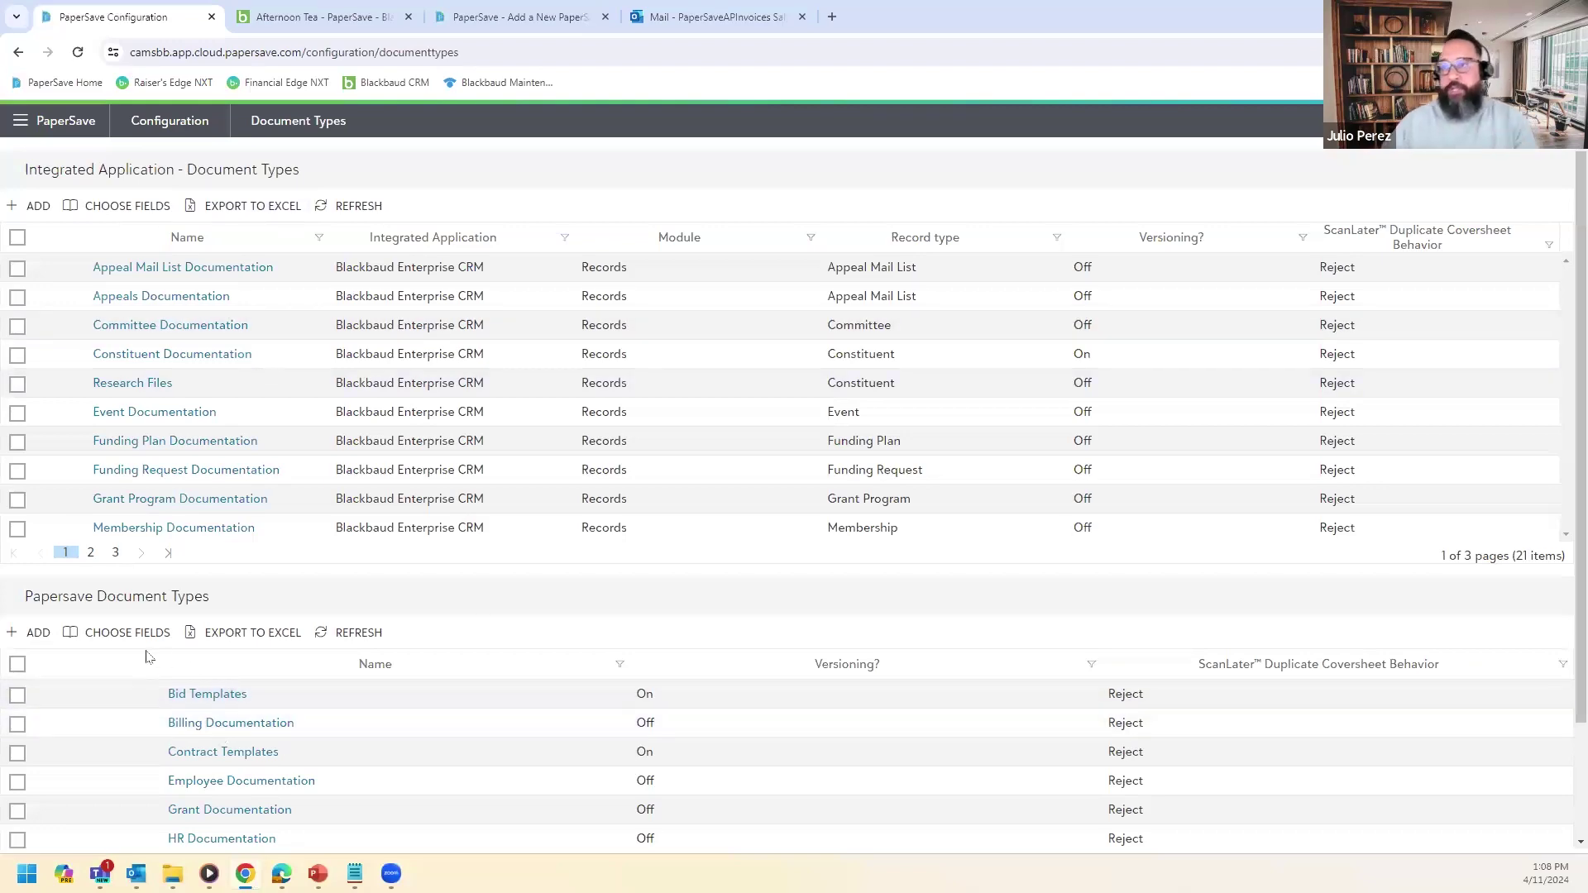
pyautogui.click(35, 638)
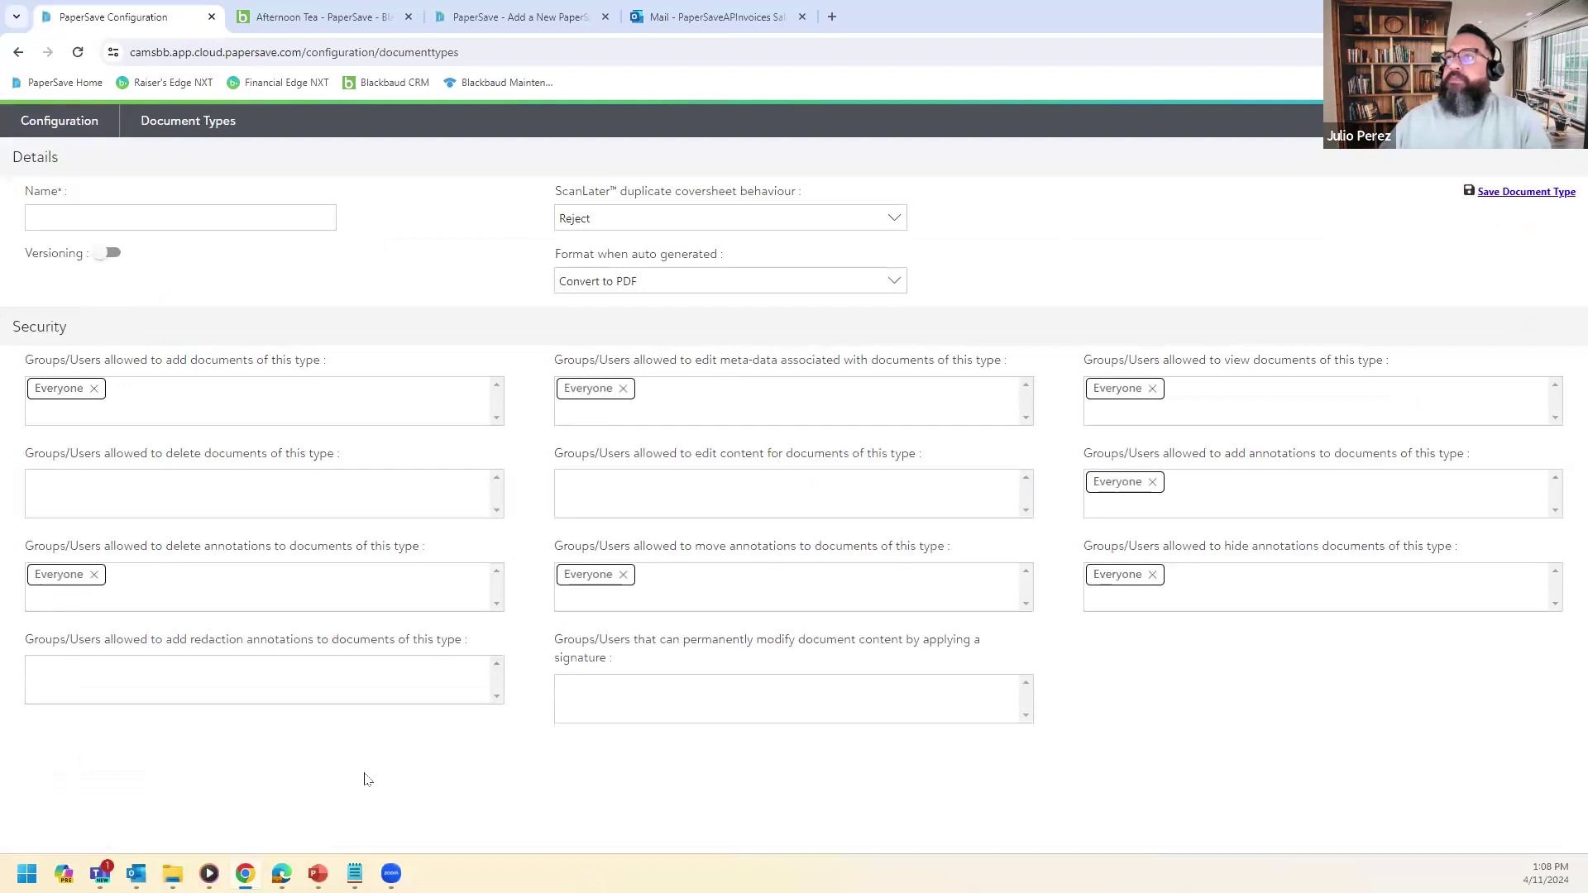
pyautogui.click(98, 215)
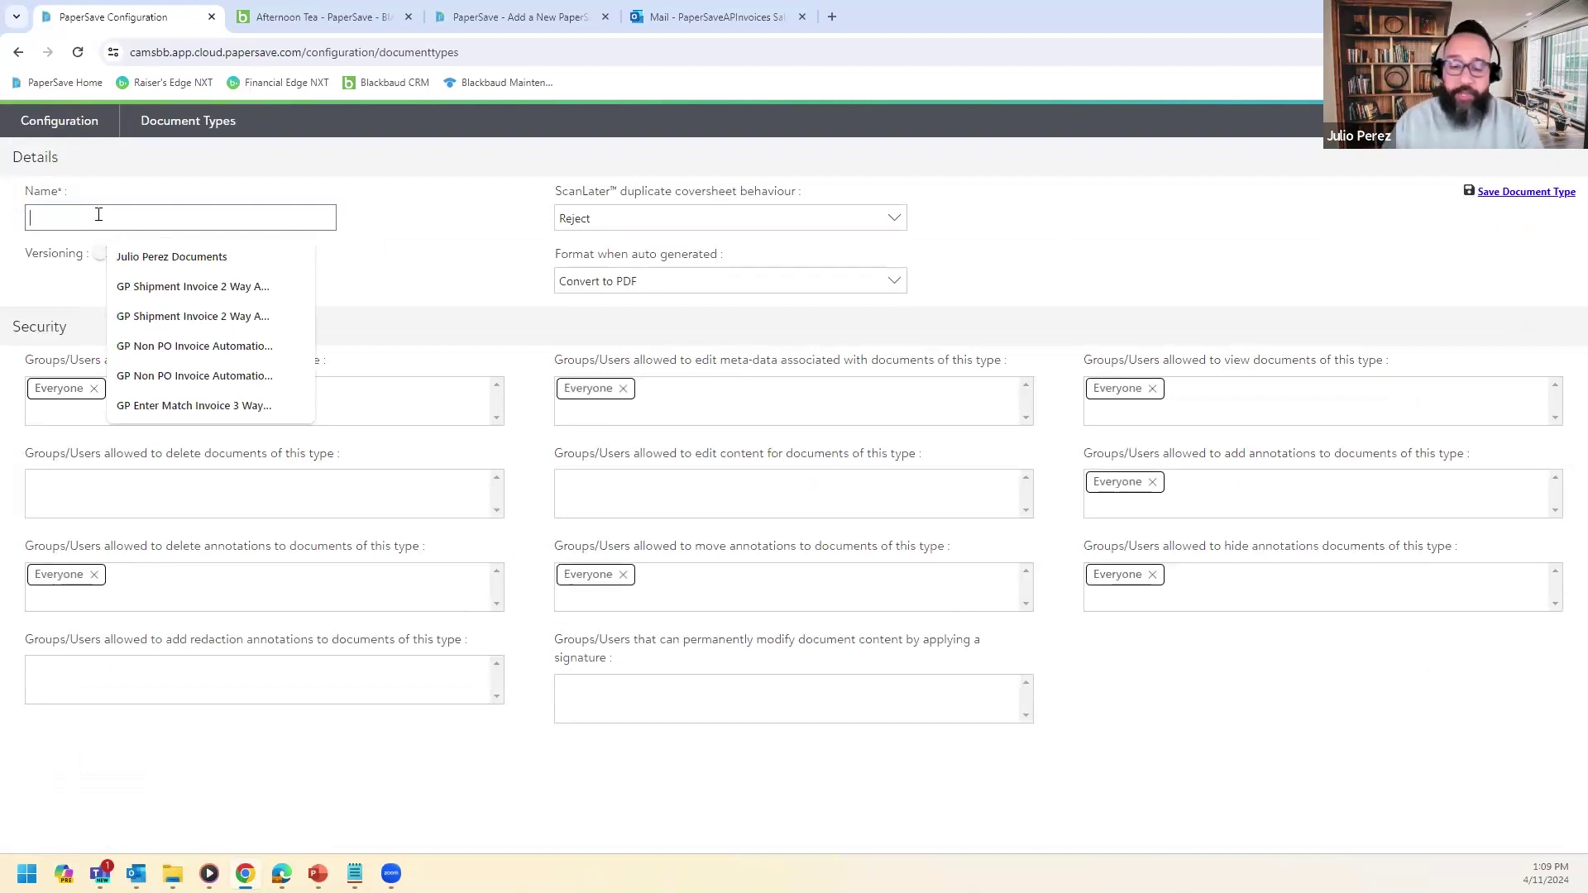
pyautogui.write('Con')
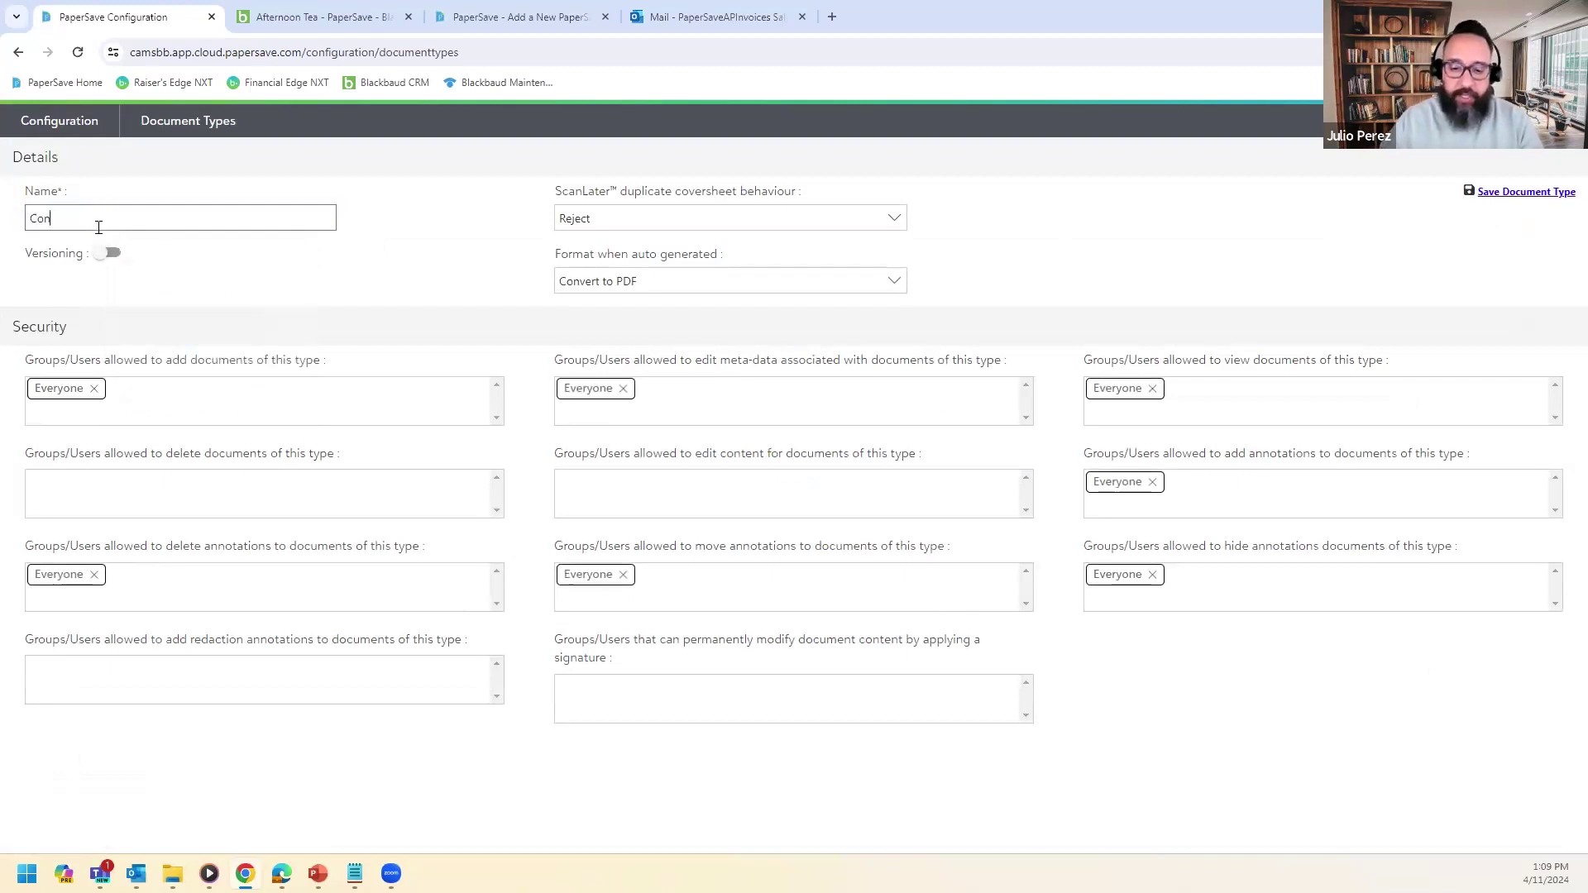
pyautogui.write('trats')
pyautogui.moveTo(117, 218); pyautogui.dragTo(35, 236)
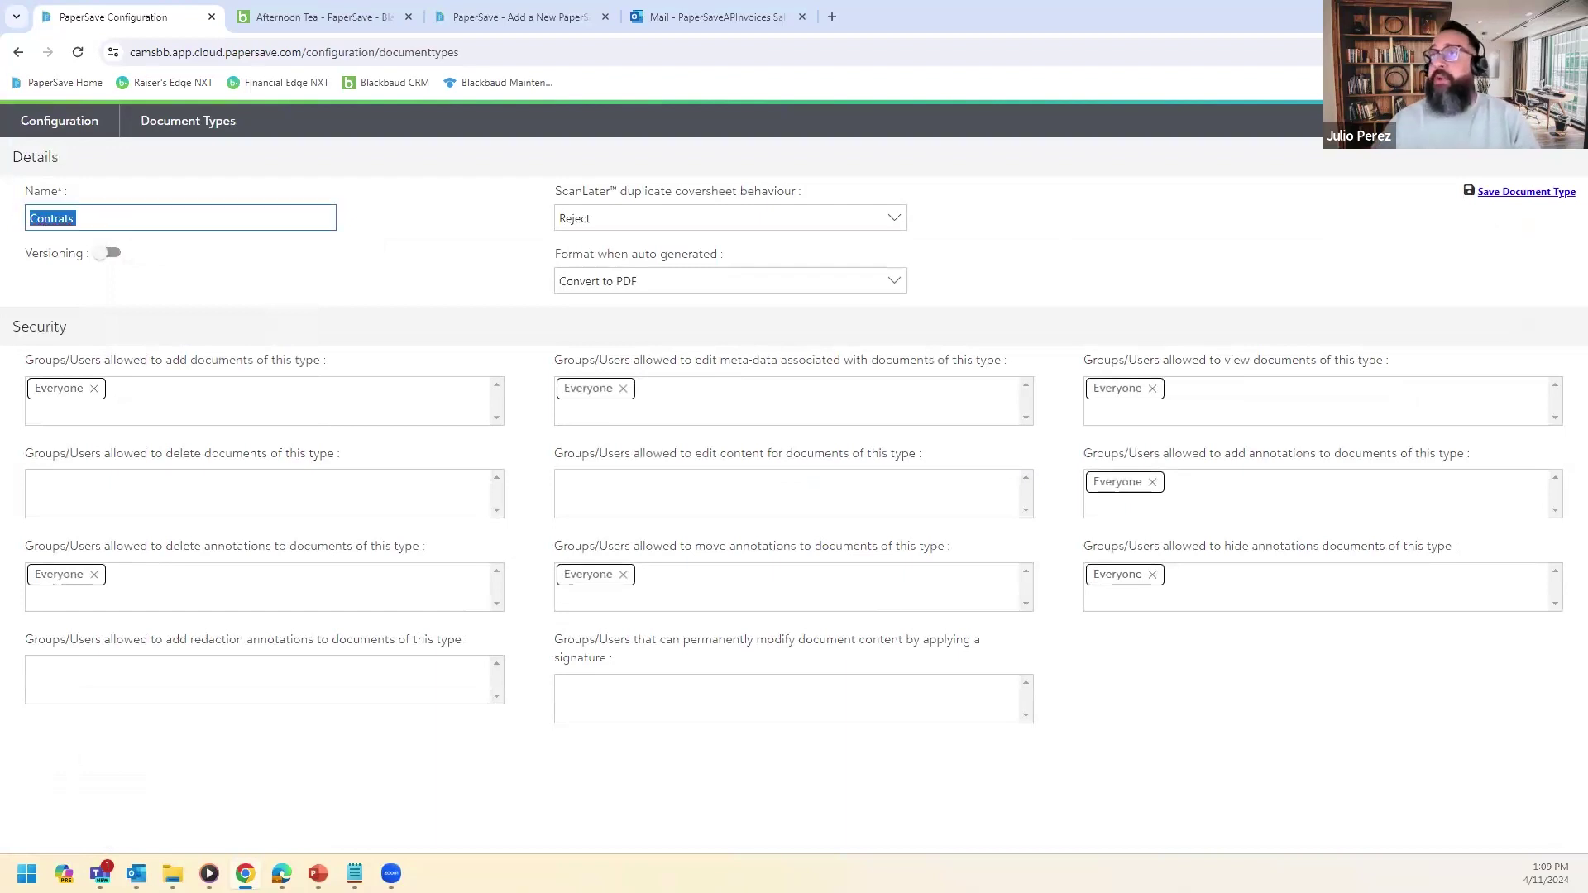
pyautogui.rightClick(56, 225)
pyautogui.click(92, 237)
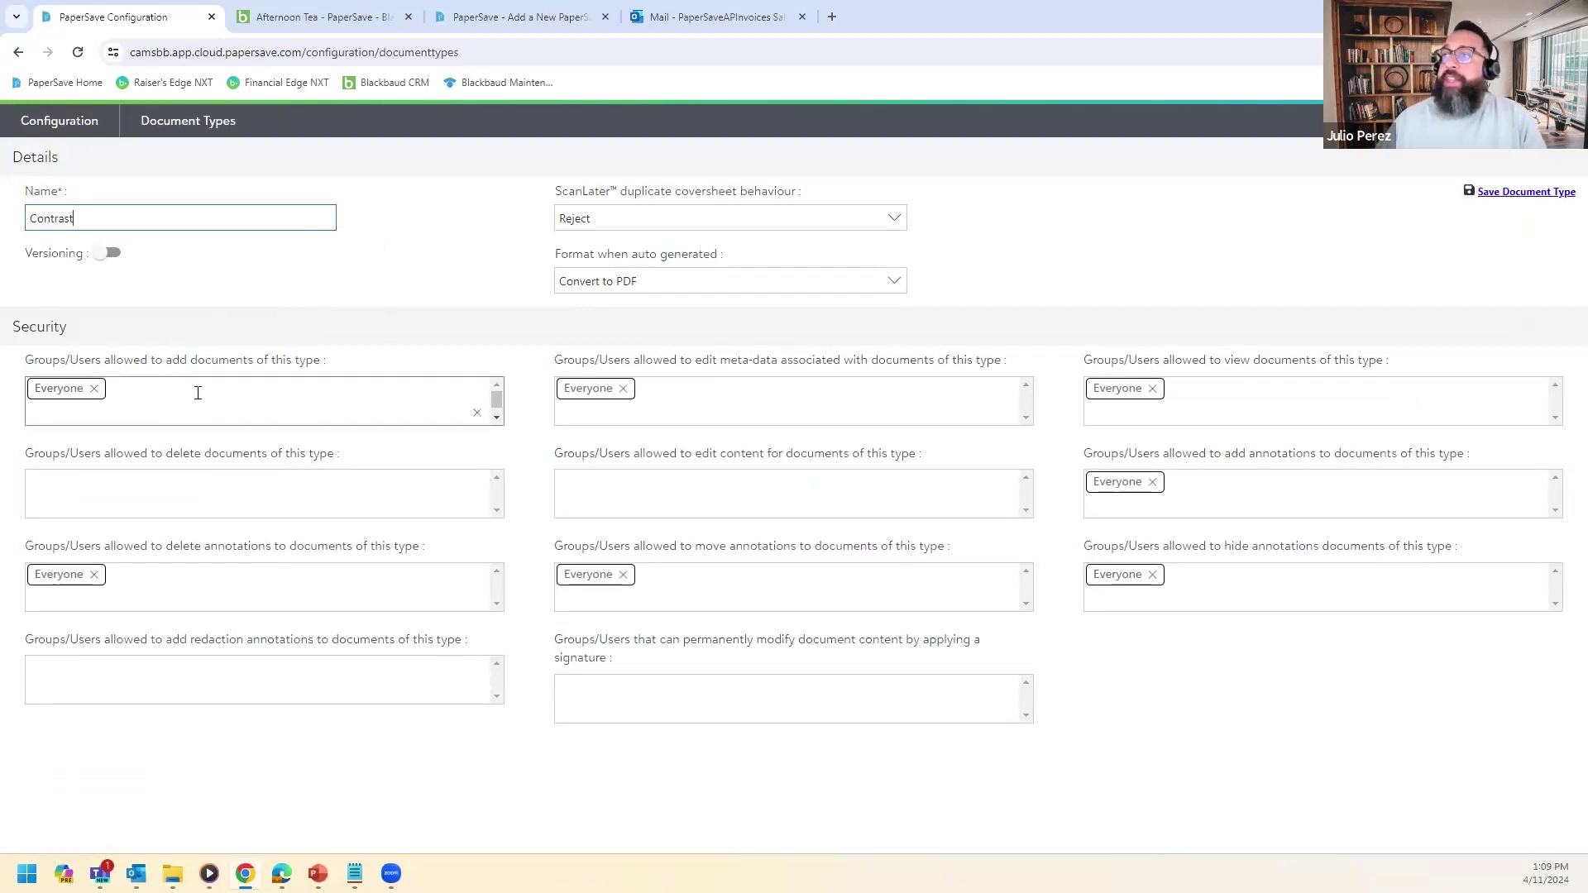
pyautogui.scroll(1, 206, 413)
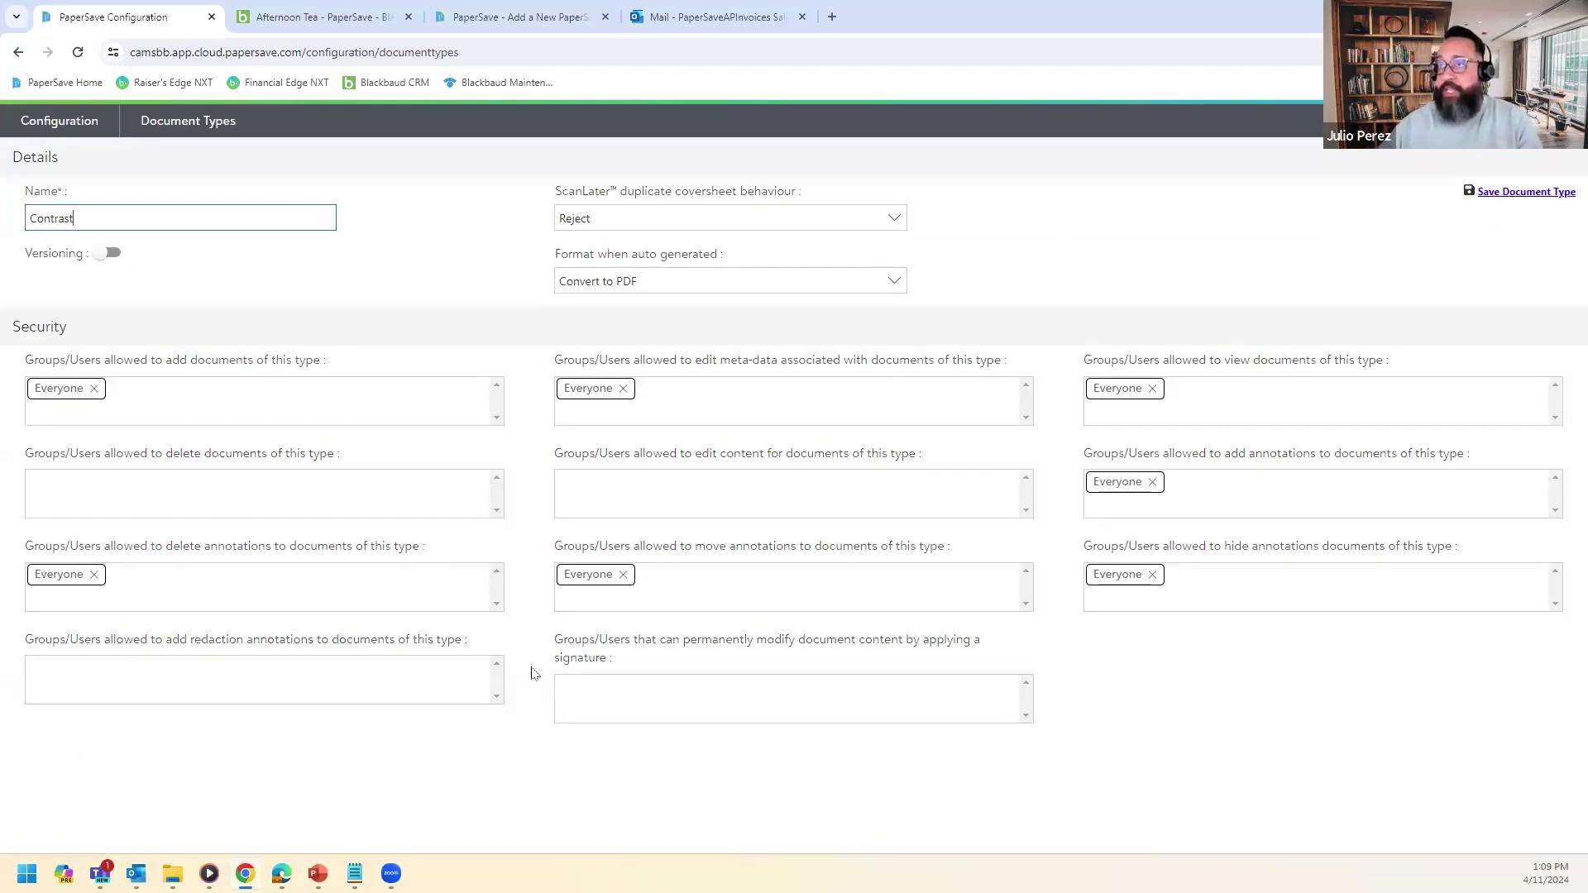
pyautogui.click(1522, 195)
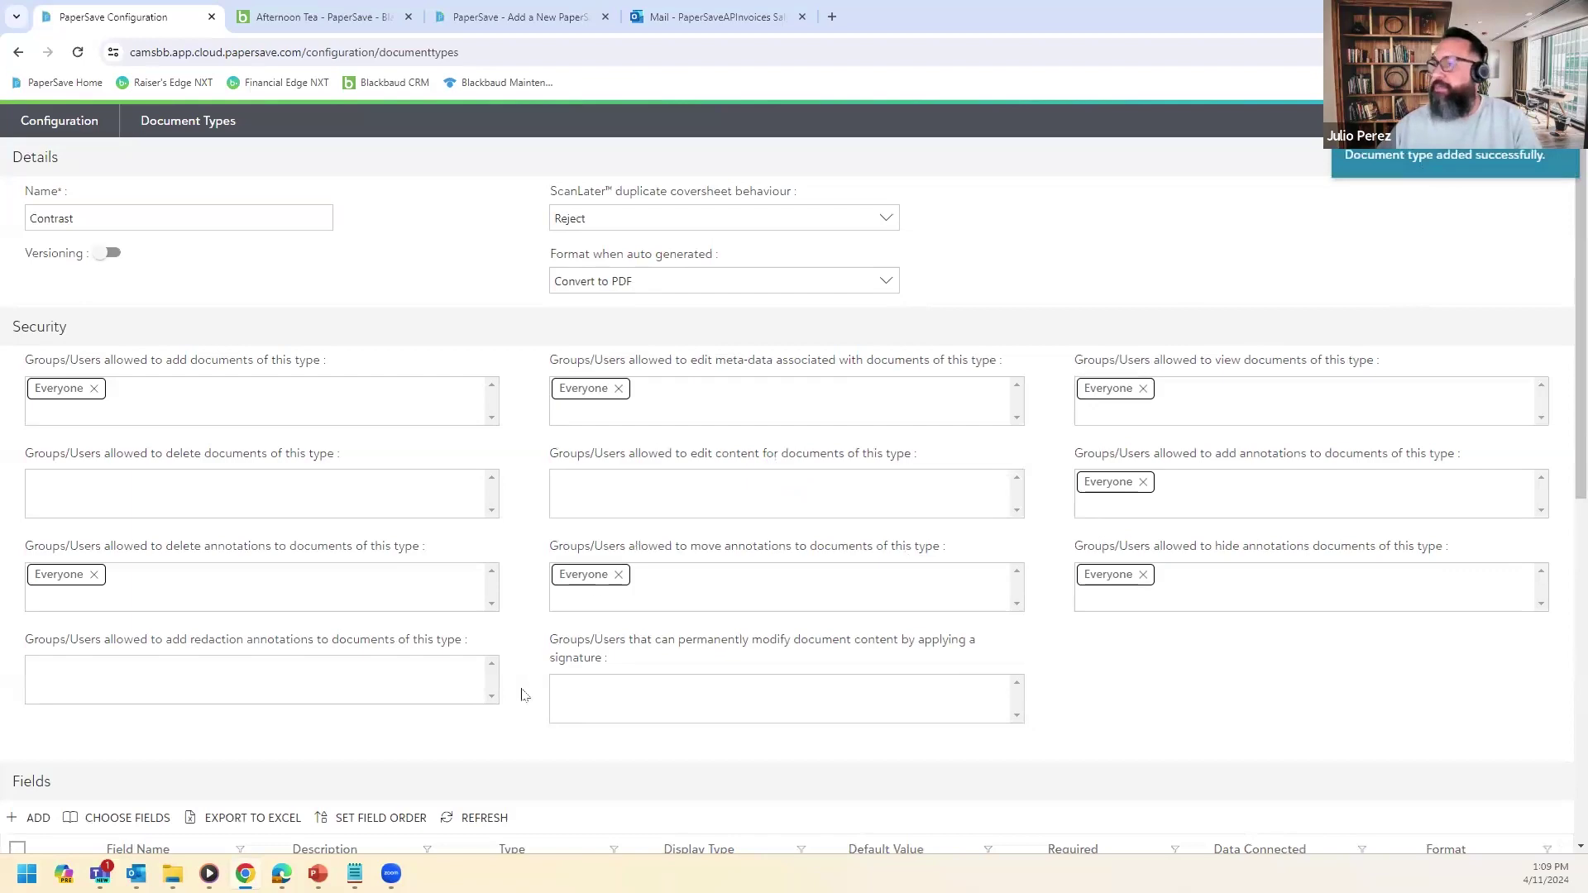
# Start a new field on the Contrast document type and enter "Date Field" as both its name and description.
pyautogui.scroll(-5, 400, 556)
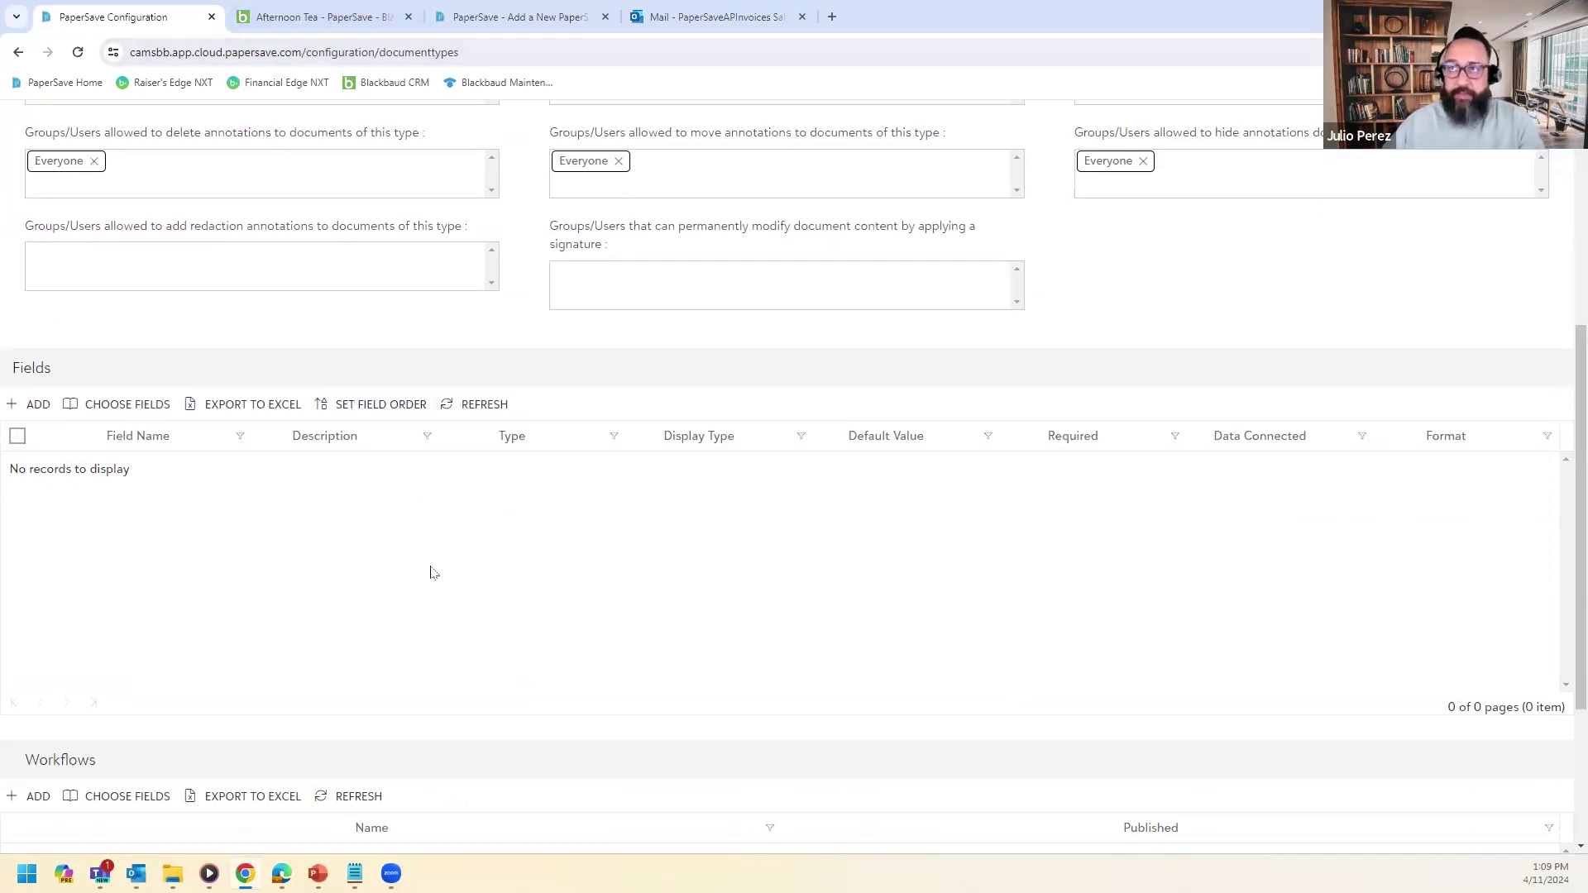
pyautogui.click(302, 11)
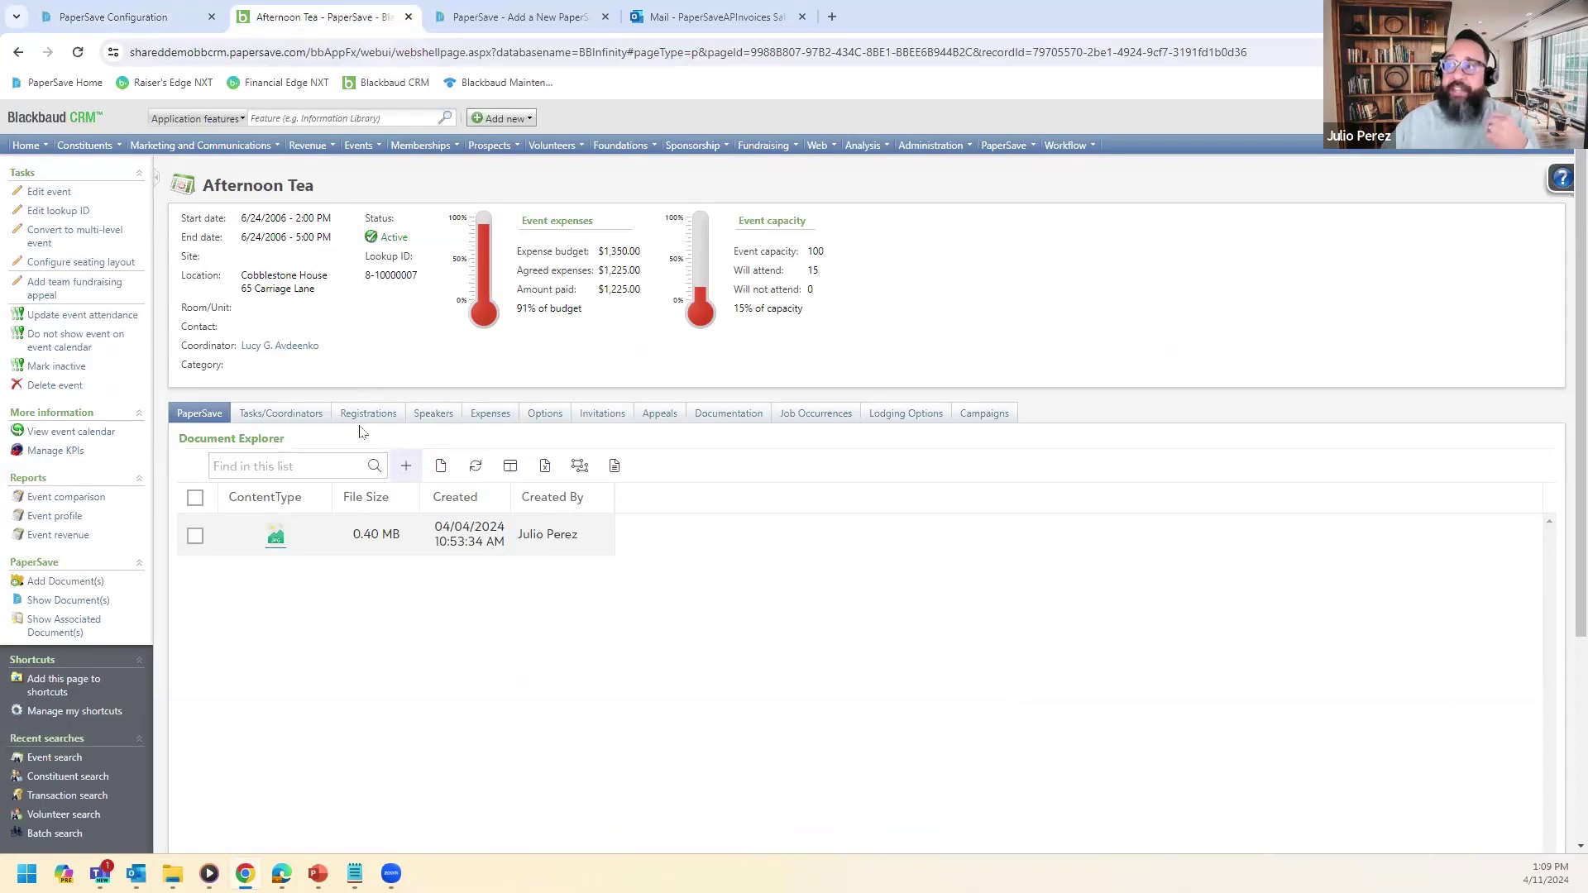
pyautogui.click(143, 19)
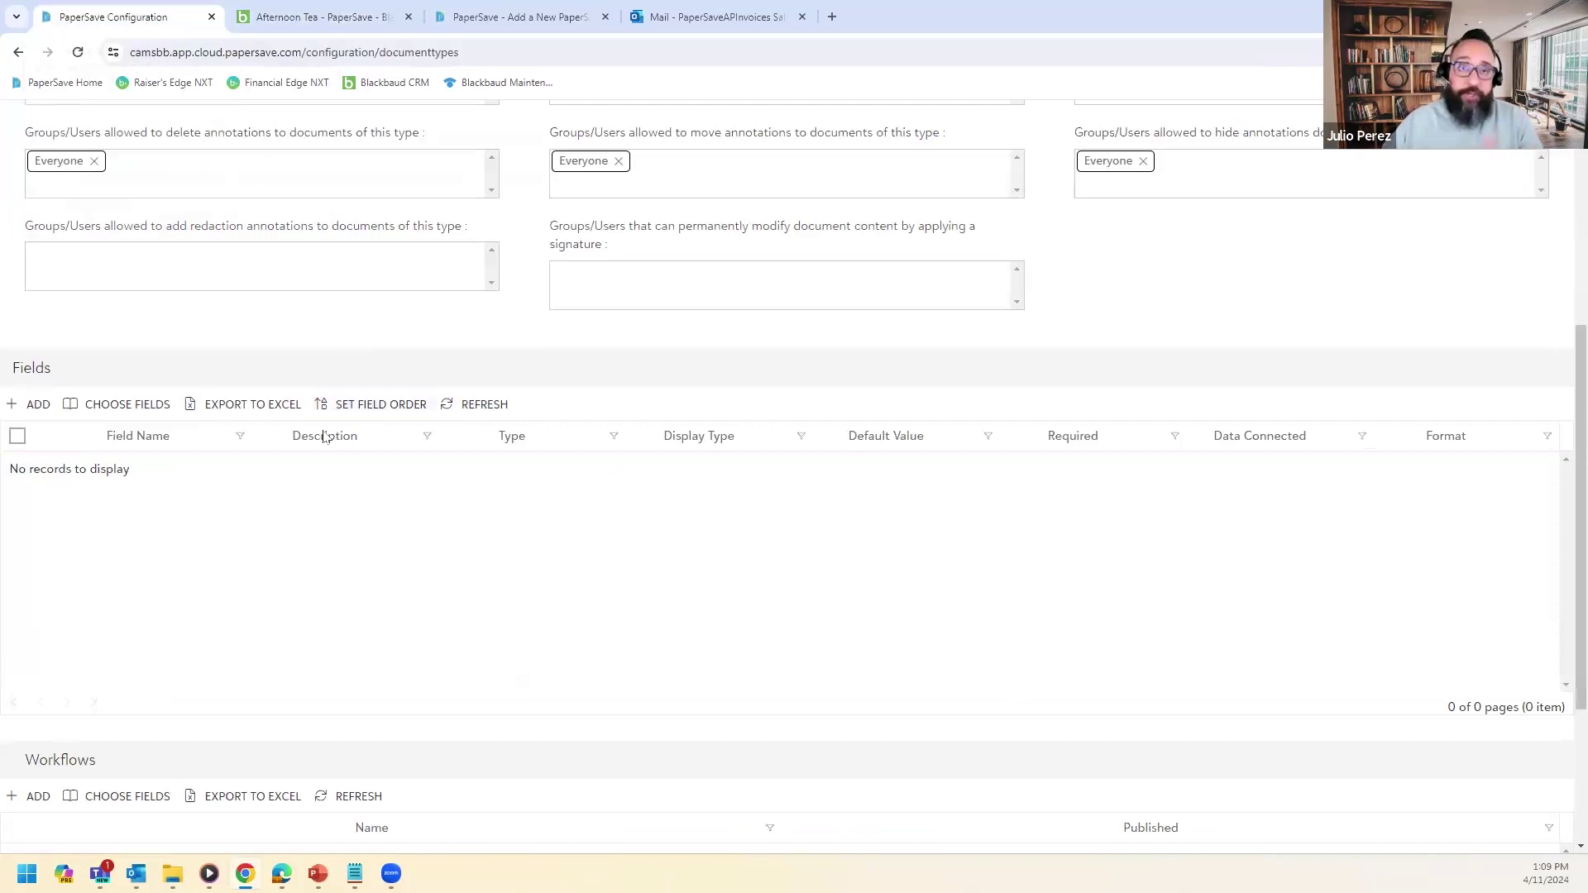
pyautogui.click(39, 411)
pyautogui.click(102, 214)
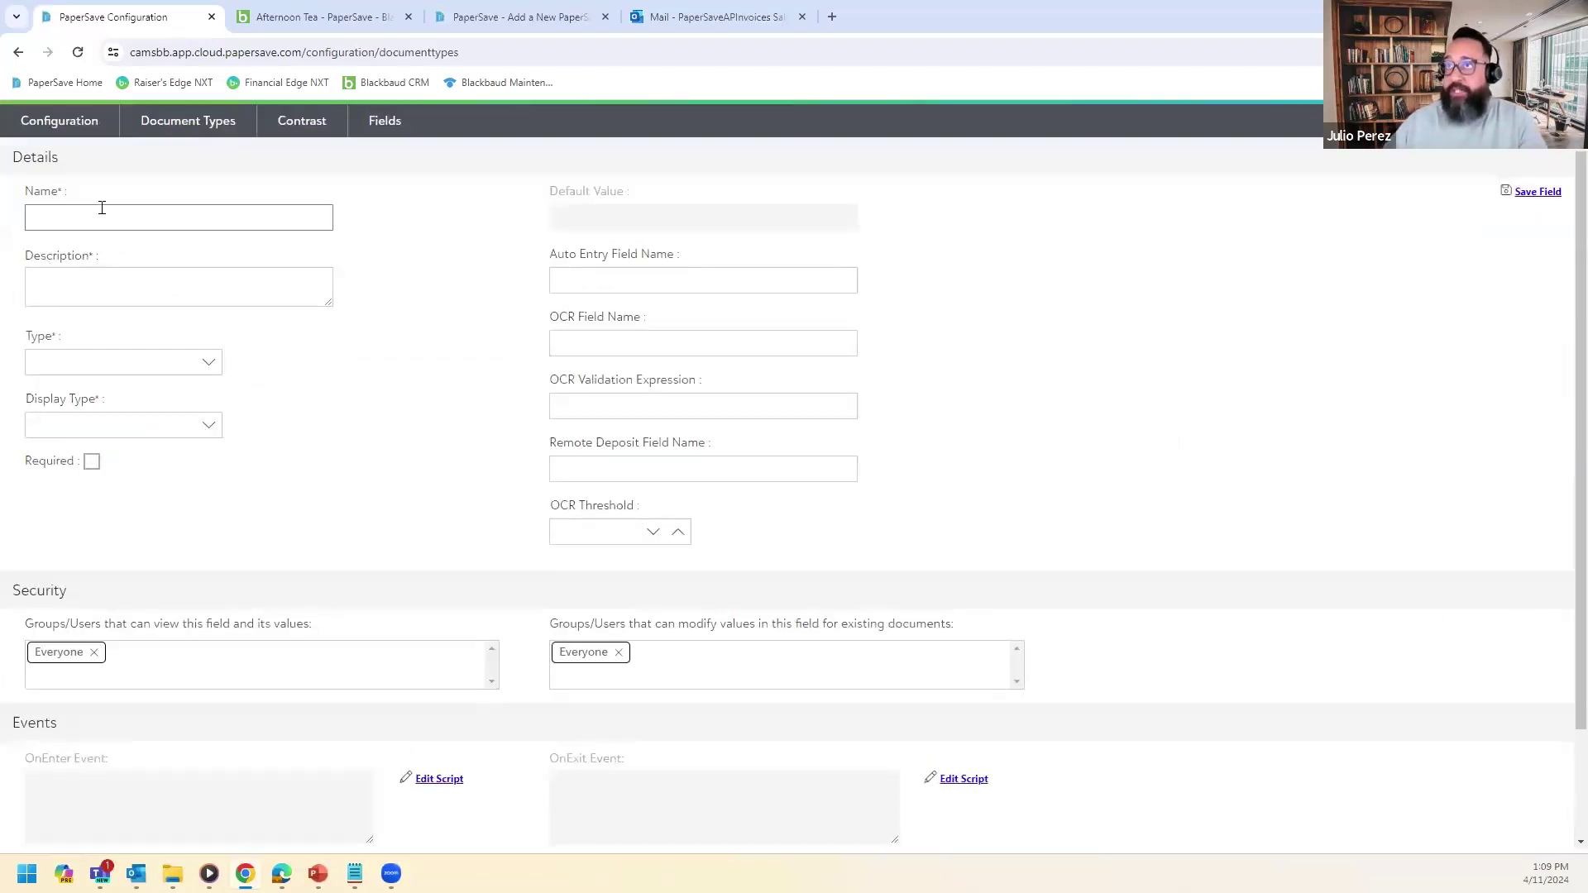
pyautogui.write('Date Field')
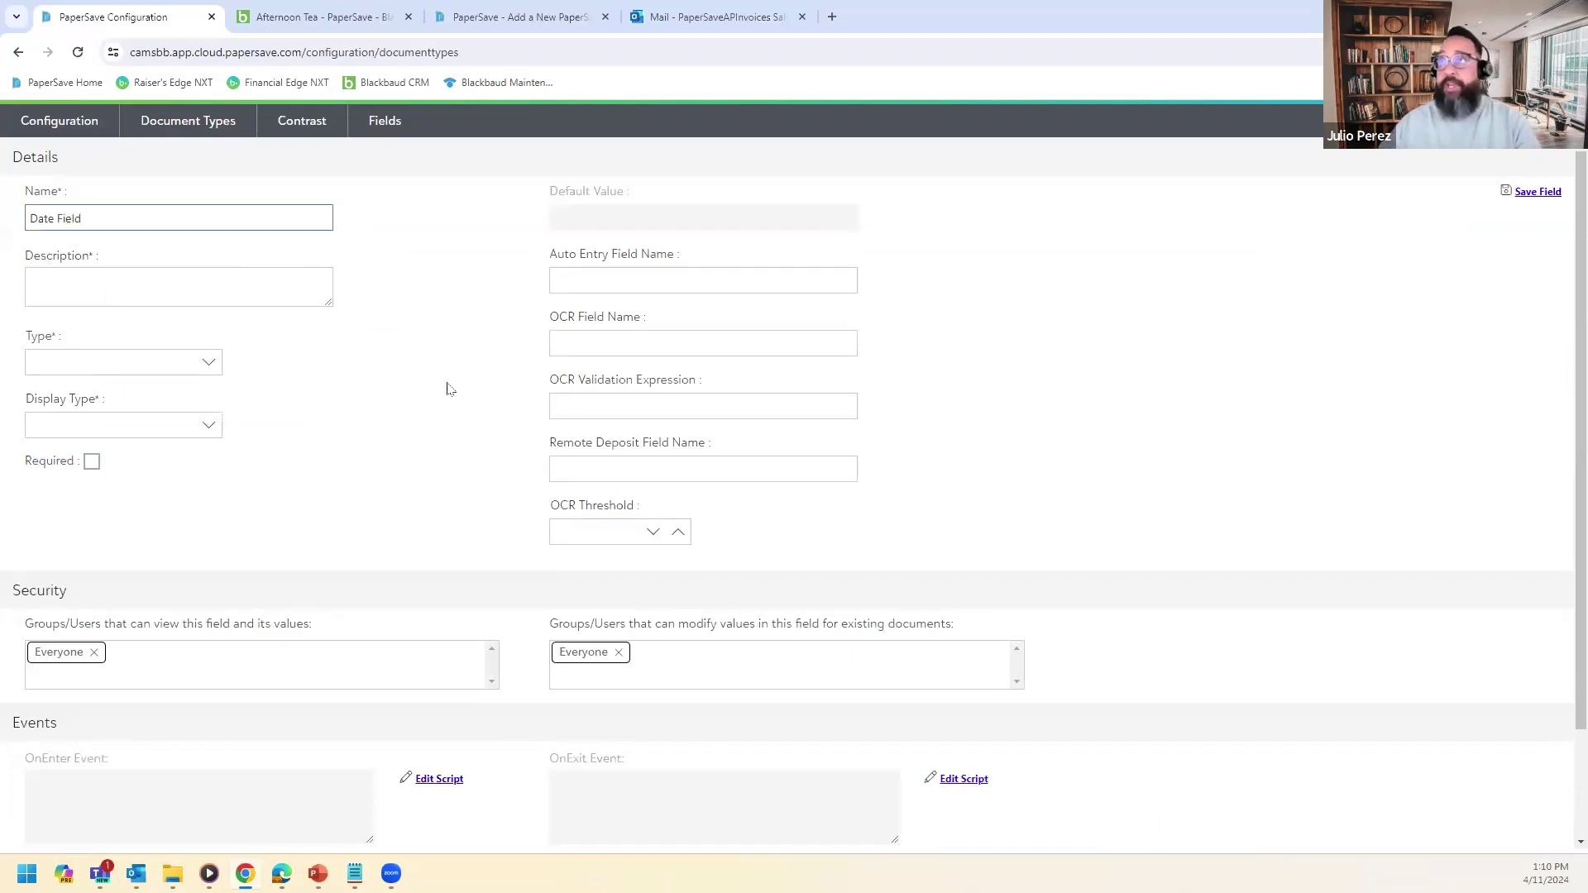
pyautogui.tripleClick(110, 219)
pyautogui.hotkey('ctrl', 'c')
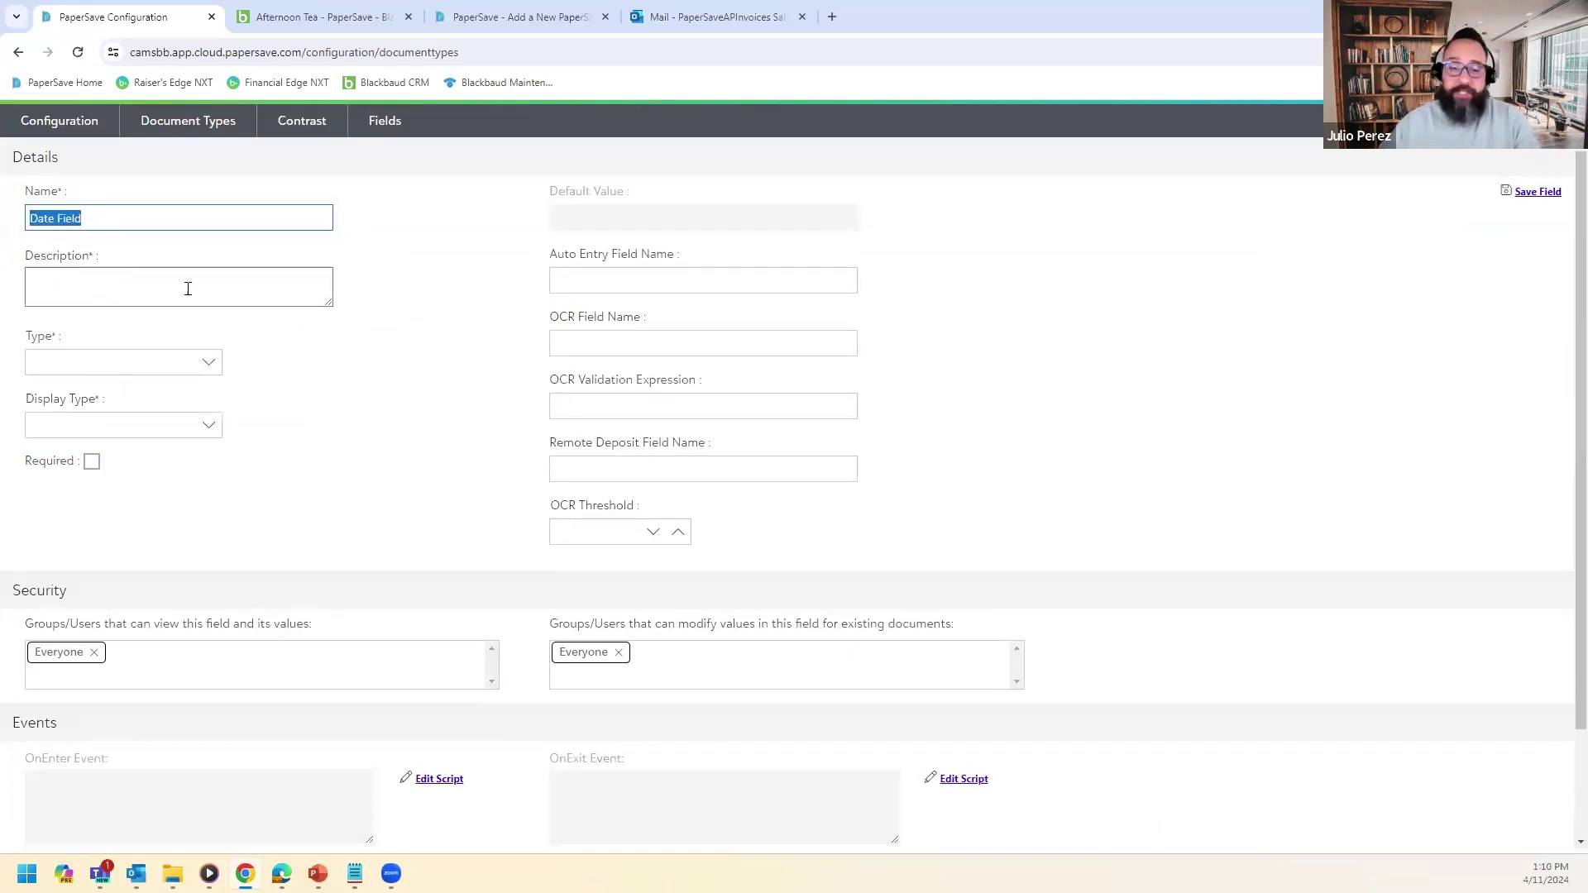
pyautogui.click(152, 283)
pyautogui.hotkey('ctrl', 'v')
# Set the new field's type to Date and its display type to Date Box, and save the field.
pyautogui.click(207, 364)
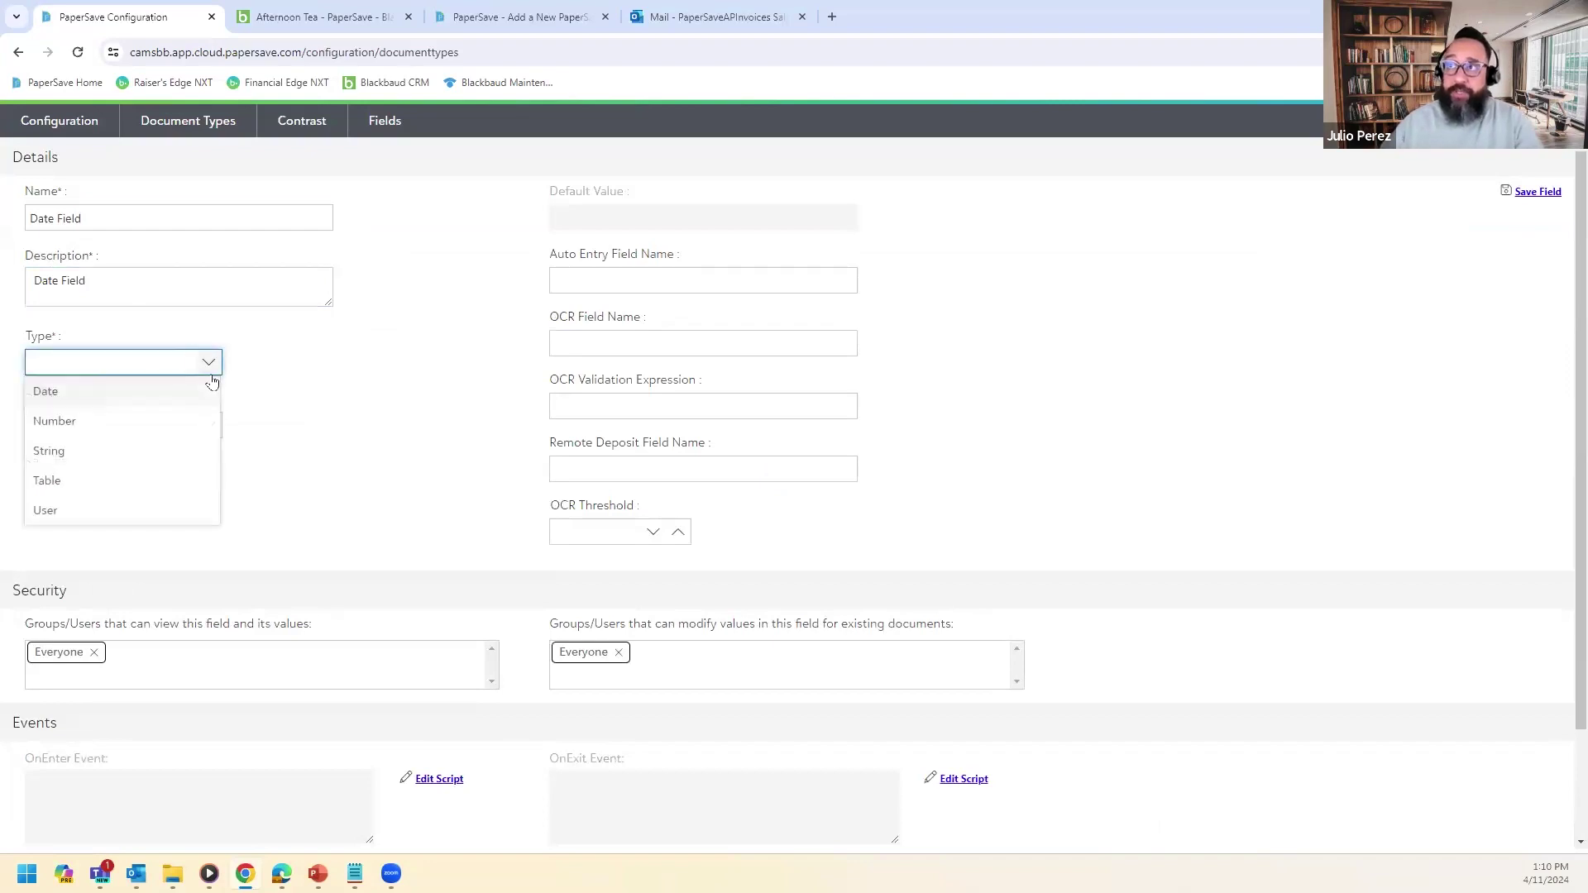
pyautogui.click(58, 403)
pyautogui.click(132, 428)
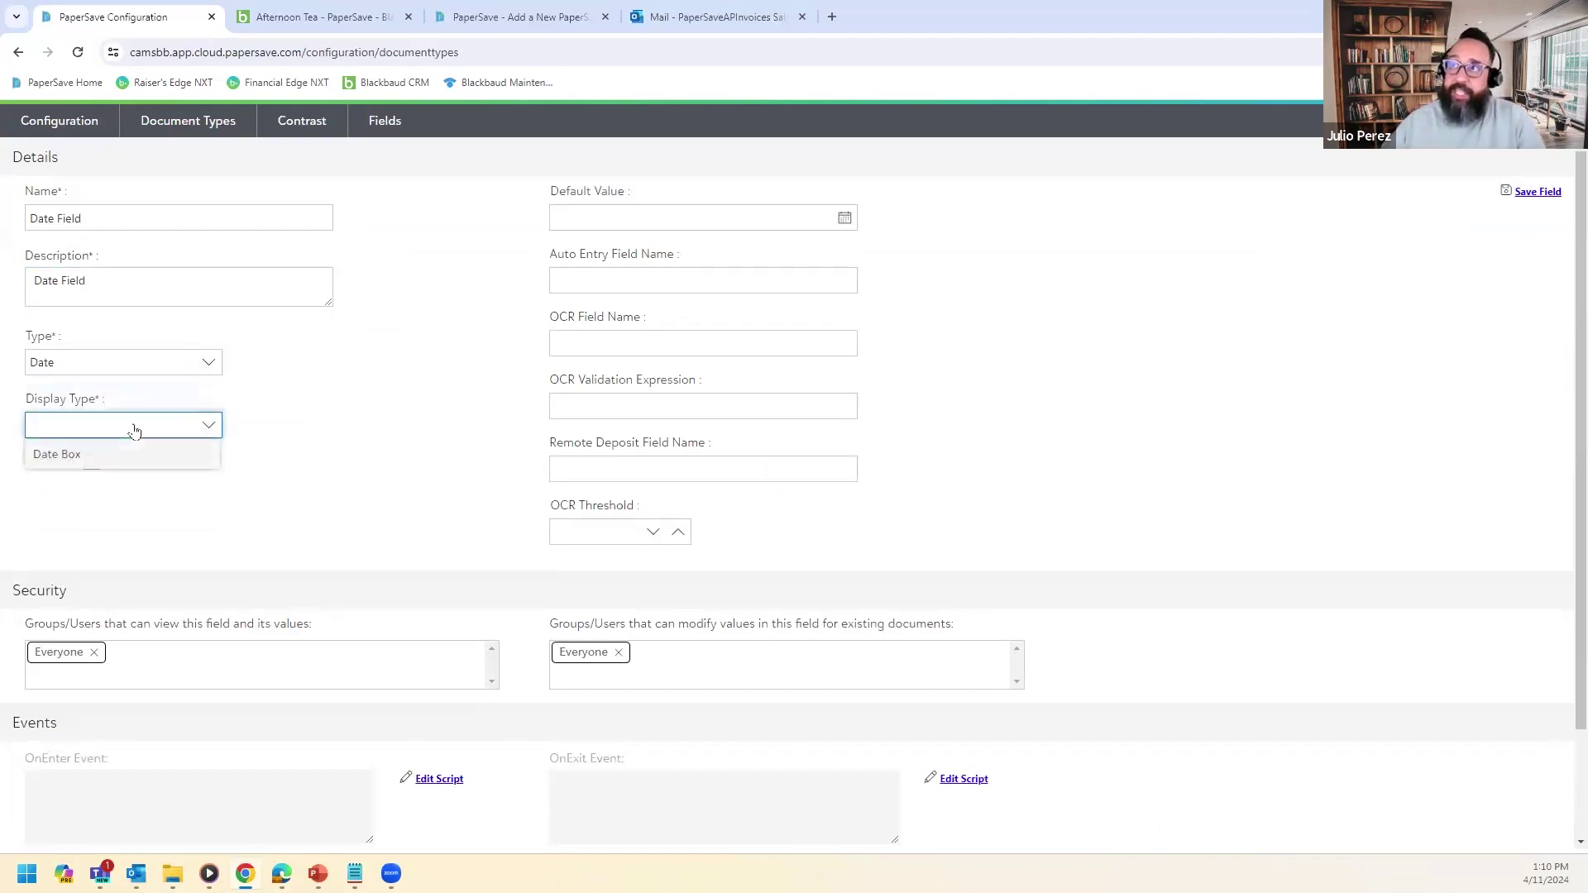
pyautogui.click(80, 462)
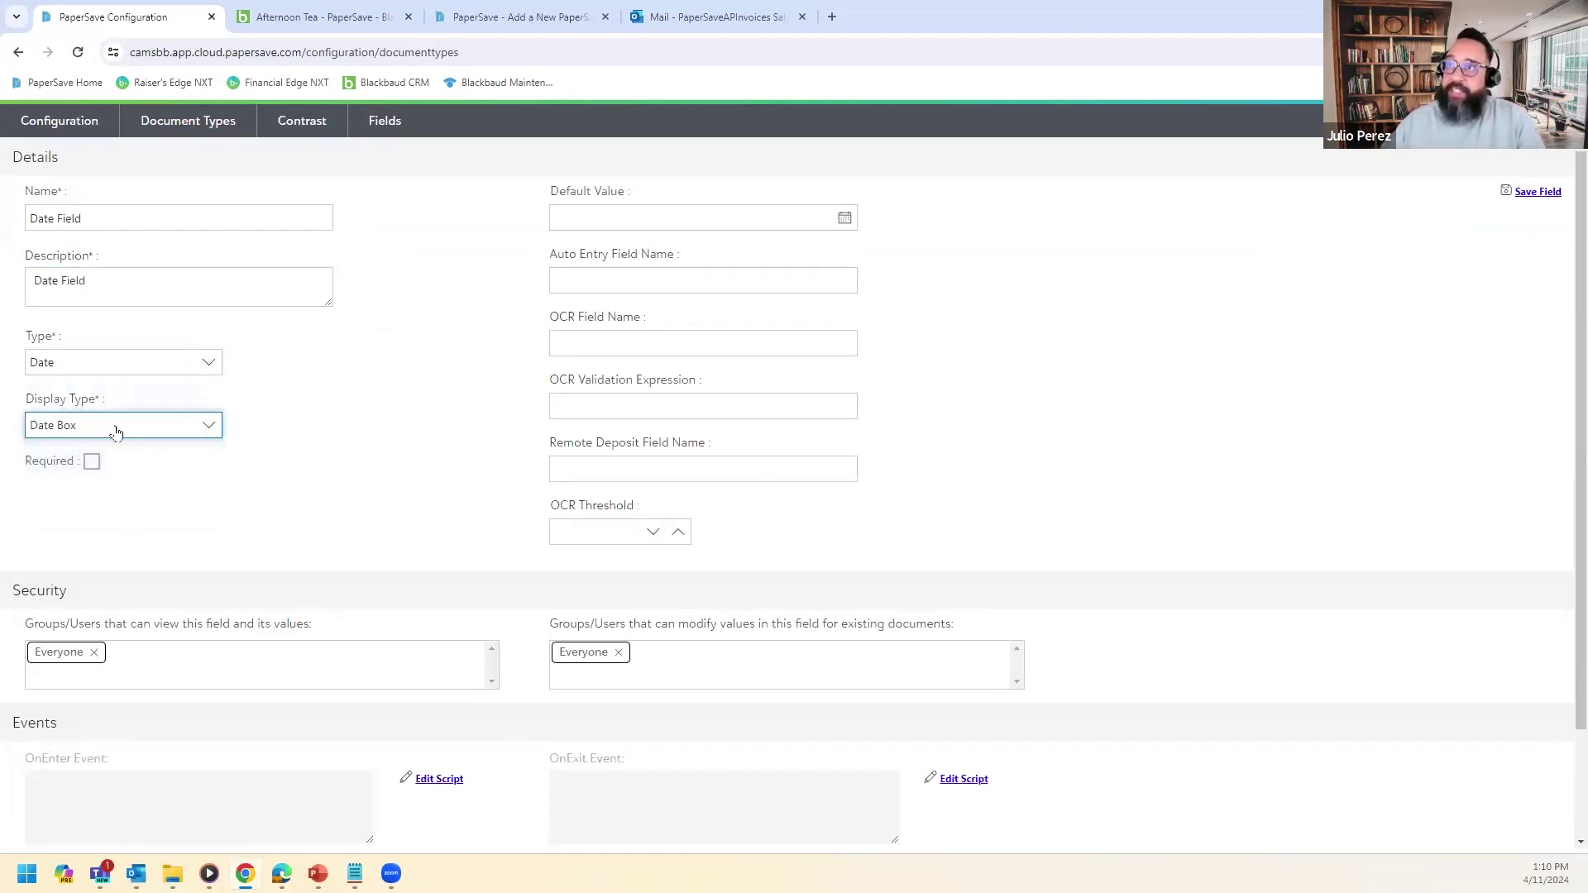
pyautogui.click(1537, 194)
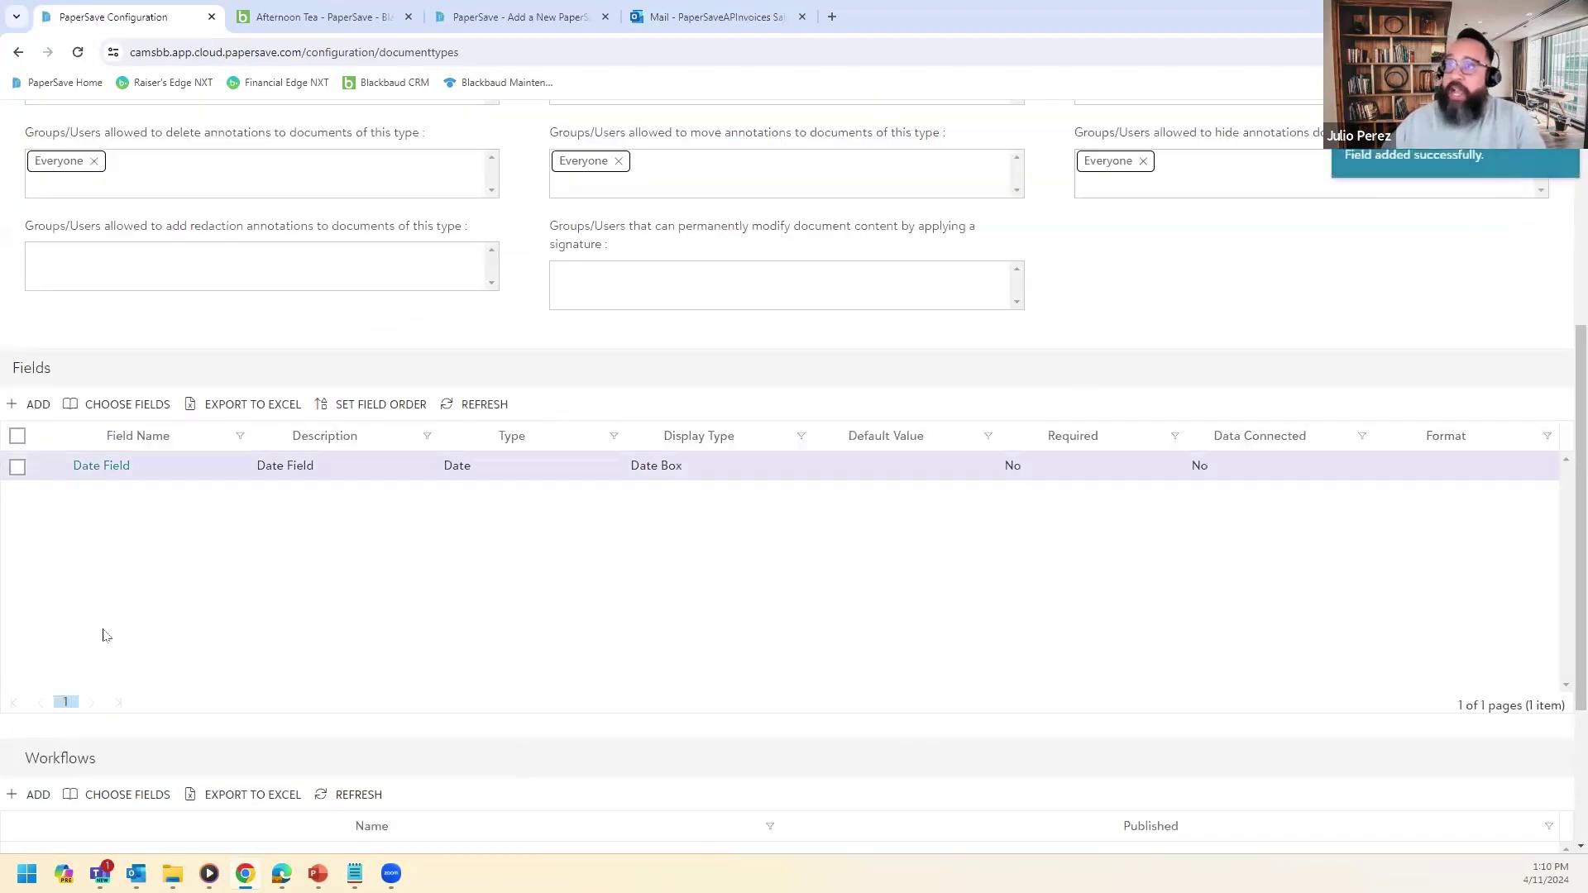
# Start another field on the Contrast document type with "Comments" as both its name and description.
pyautogui.scroll(5, 385, 471)
pyautogui.scroll(-3, 506, 608)
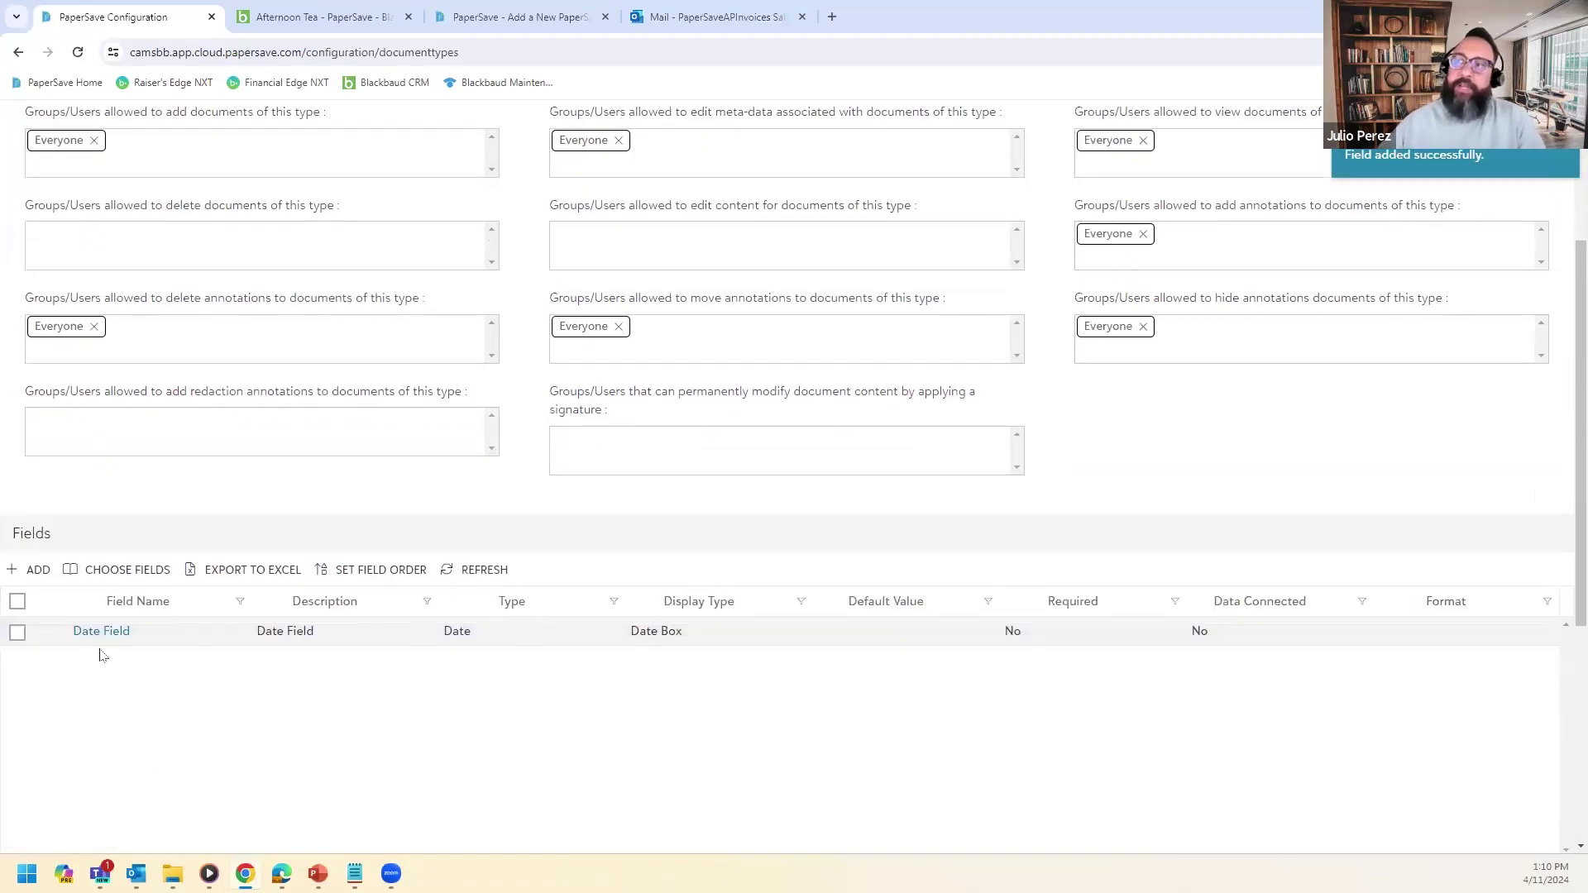
pyautogui.click(33, 570)
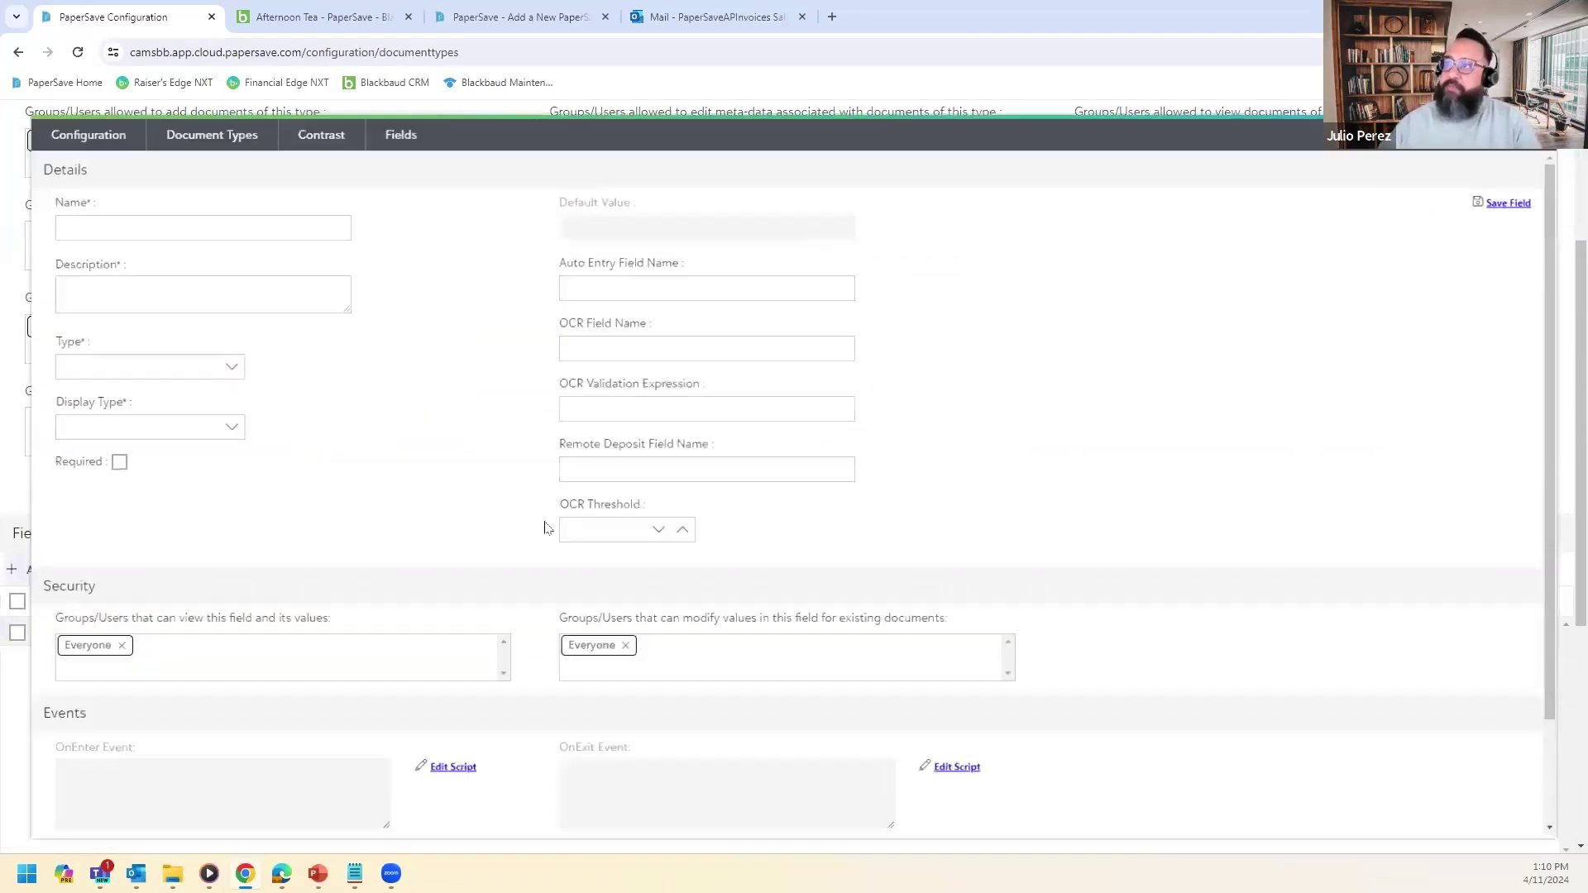
pyautogui.click(113, 219)
pyautogui.write('Commen')
pyautogui.doubleClick(56, 219)
pyautogui.hotkey('ctrl', 'c')
pyautogui.click(99, 284)
pyautogui.hotkey('ctrl', 'v')
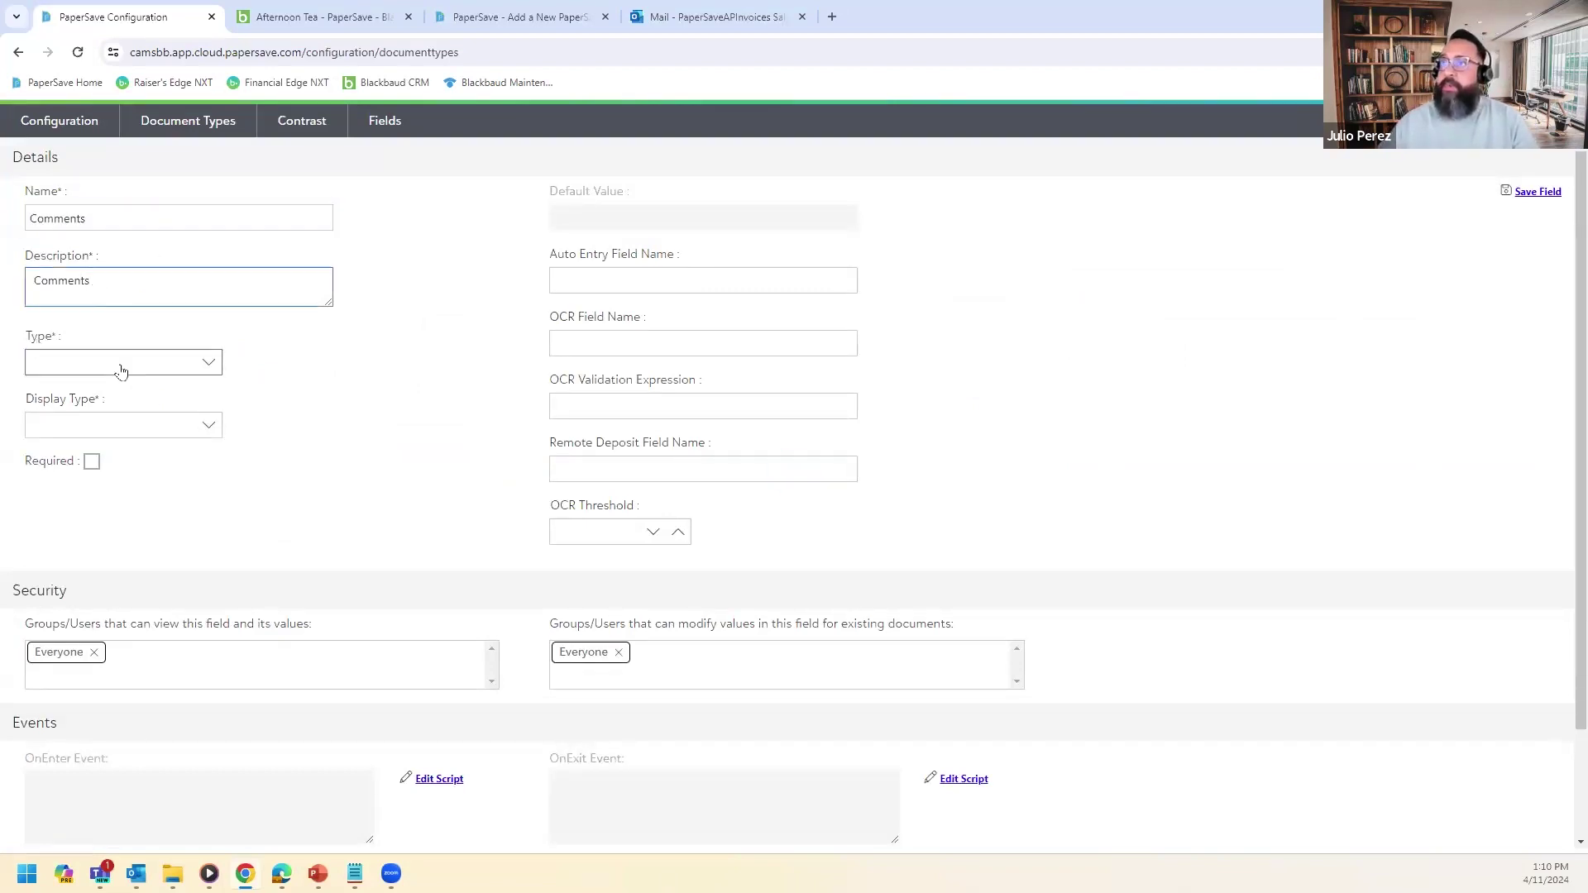
# Set the Comments field's type to String and its display type to Text Area, and save the field.
pyautogui.click(124, 369)
pyautogui.click(86, 454)
pyautogui.click(98, 425)
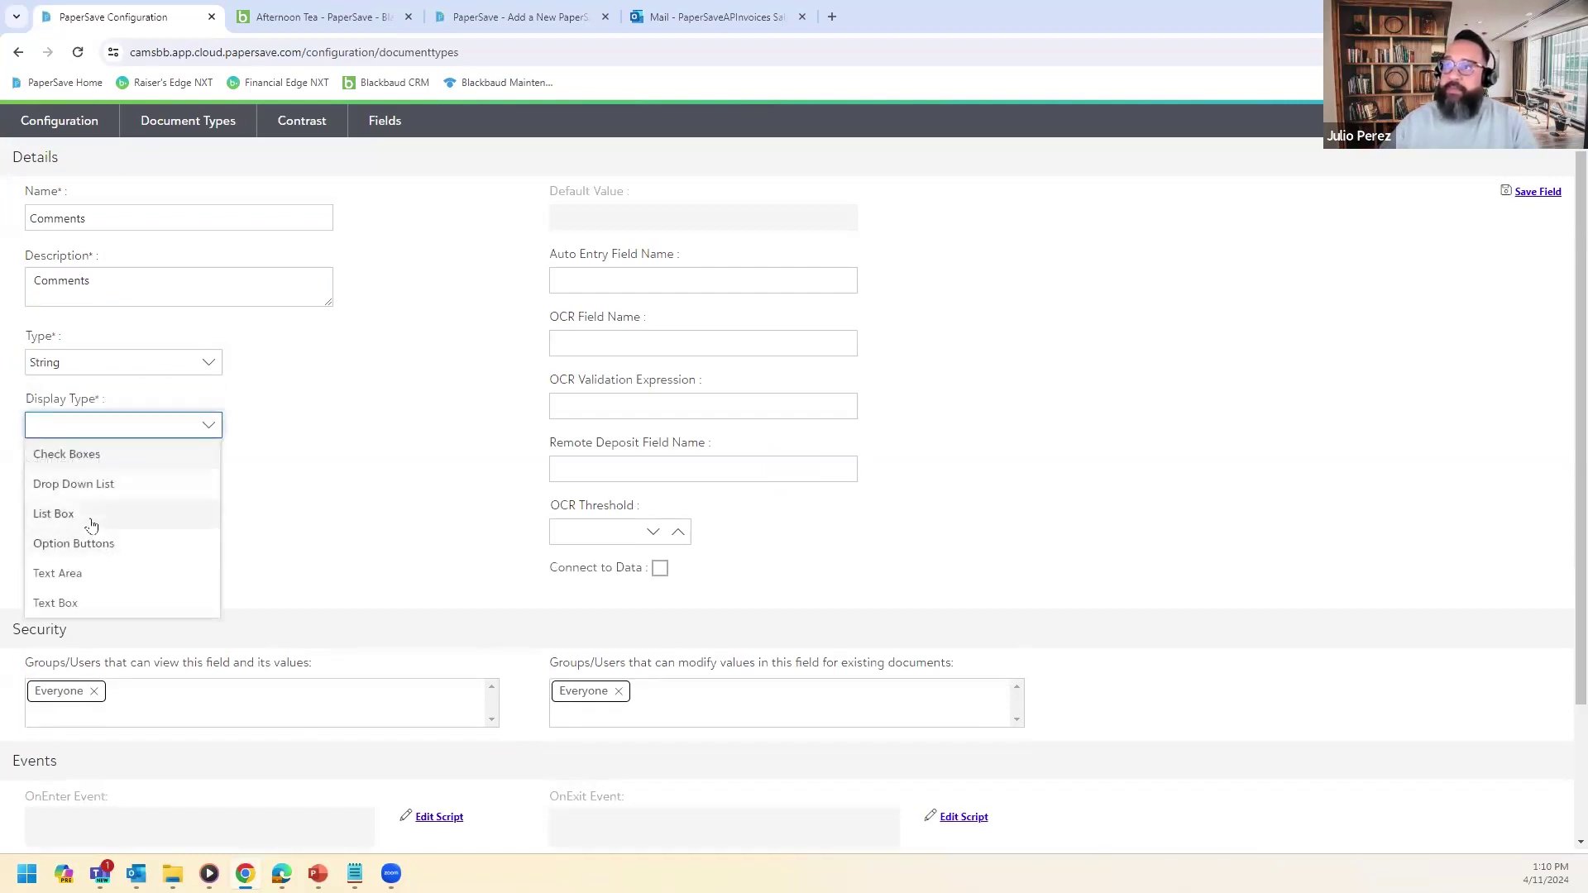
pyautogui.click(92, 574)
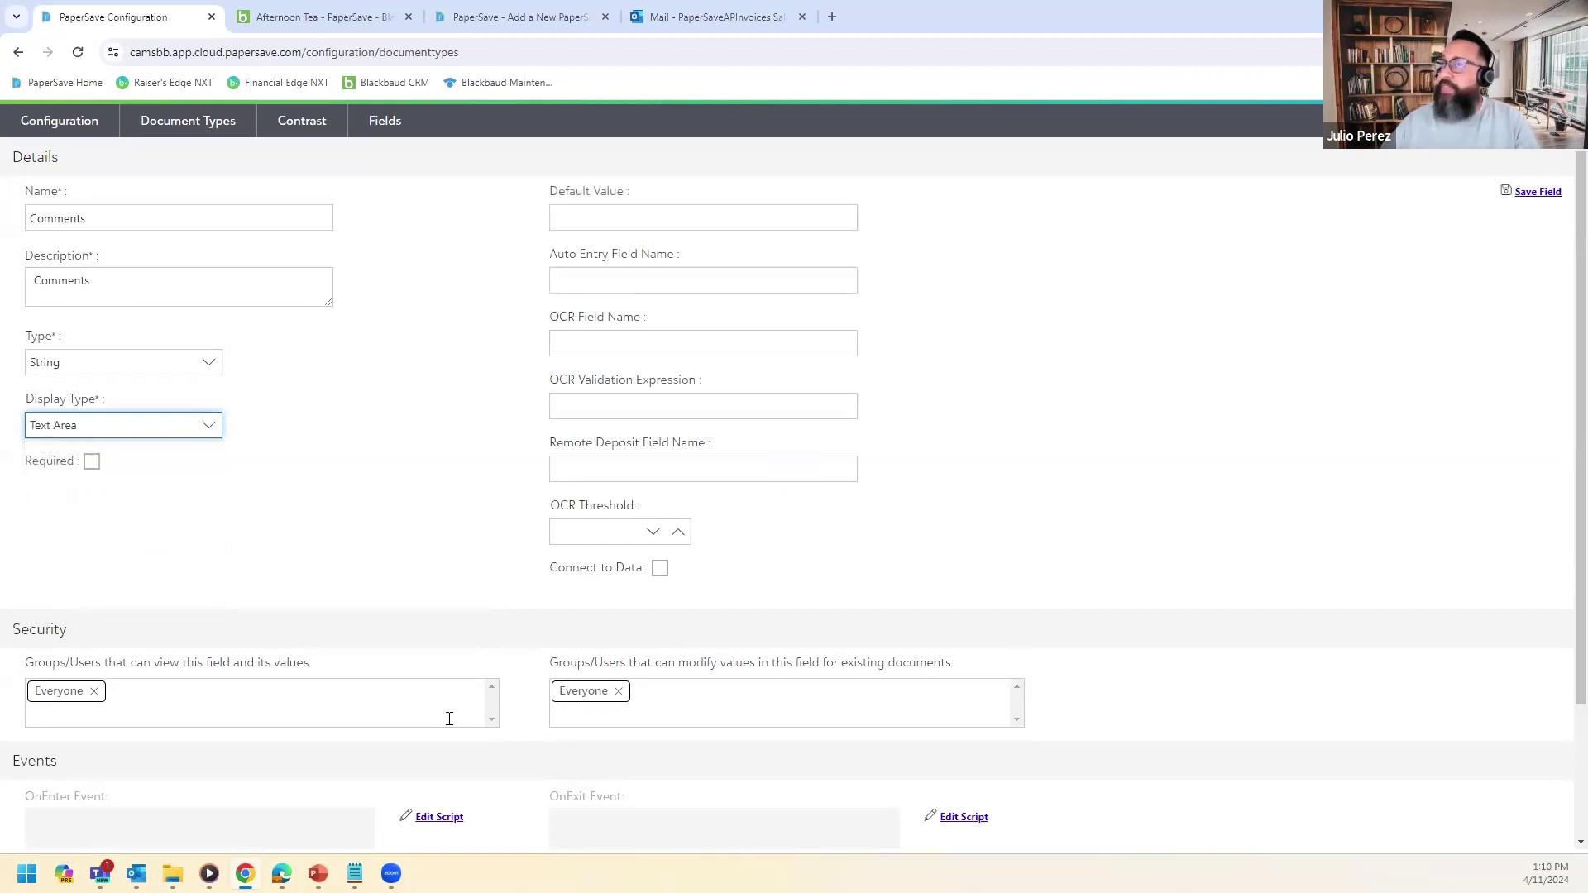
pyautogui.click(1538, 192)
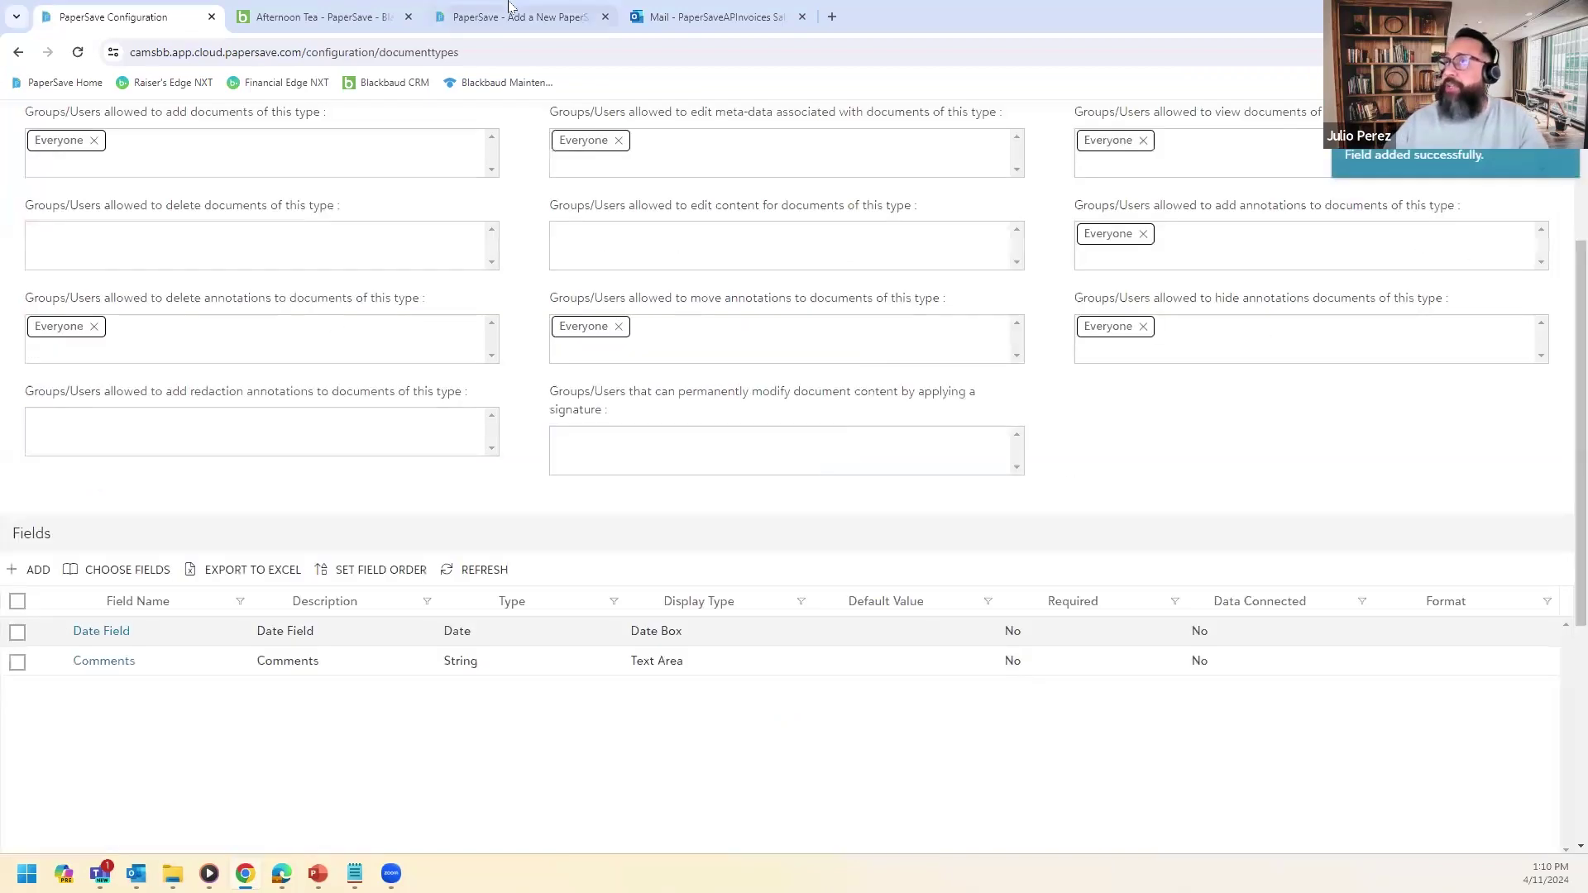
# Compare the Contrast document type's fields and security settings with the document list on the Afternoon Tea event in Blackbaud CRM.
pyautogui.click(327, 18)
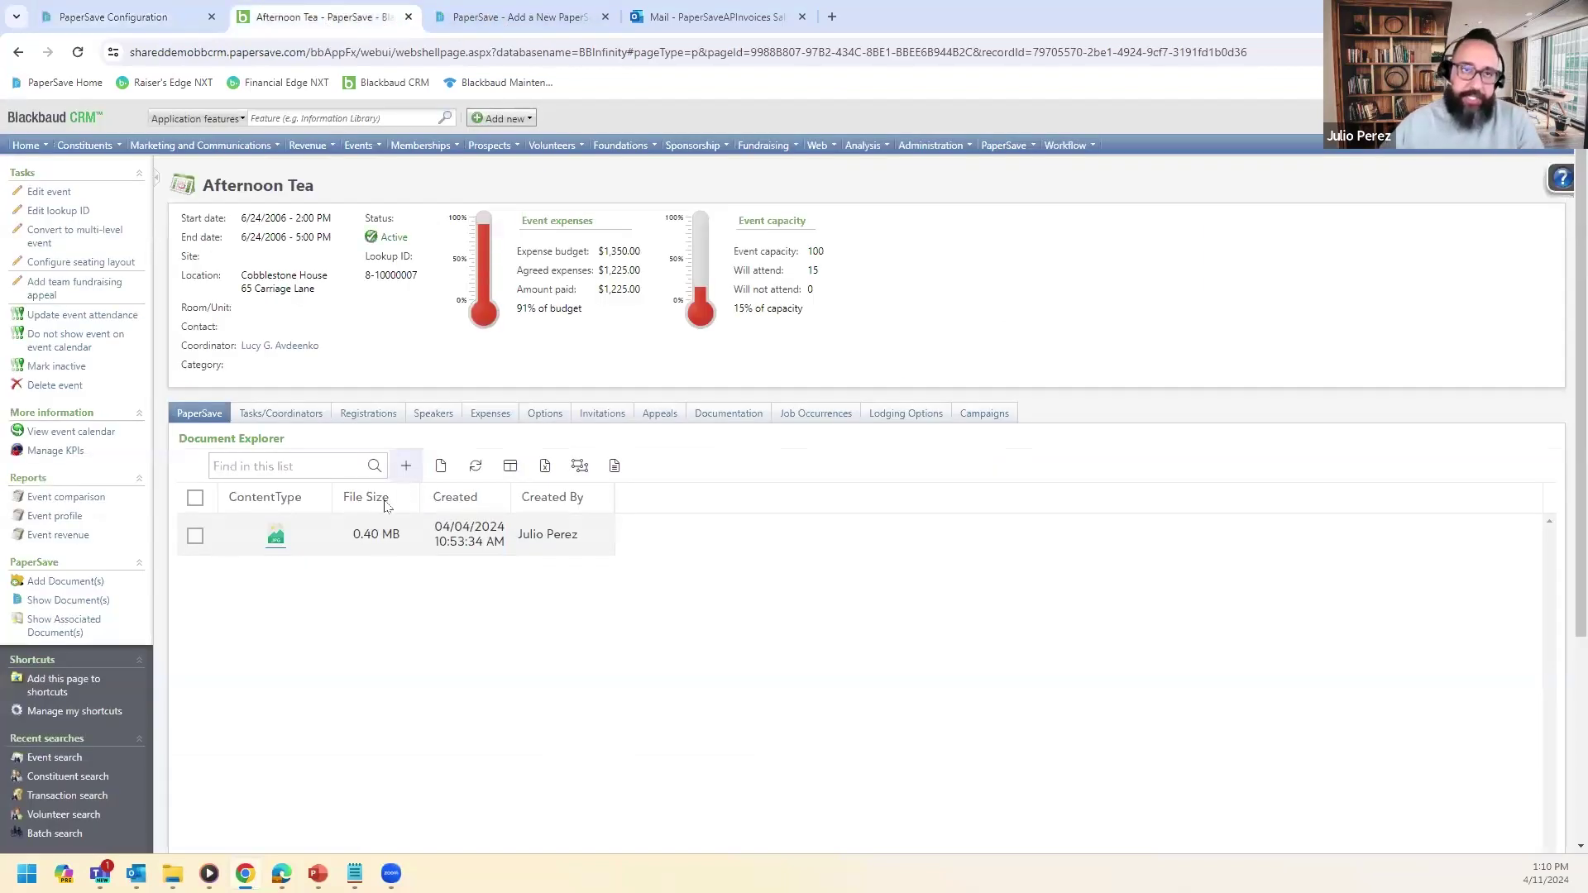
pyautogui.click(116, 19)
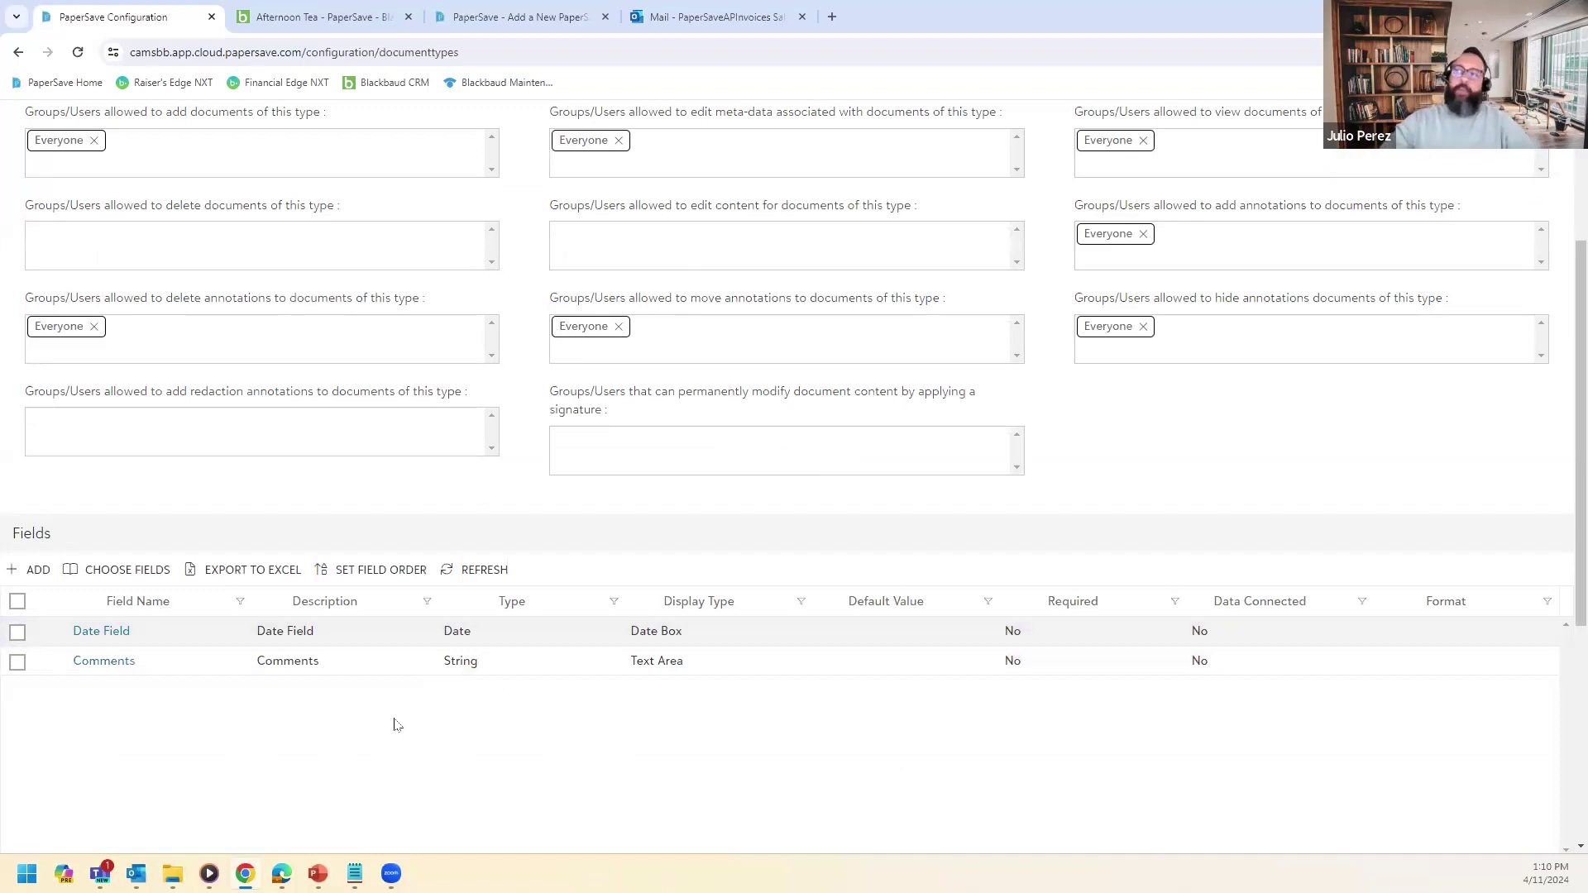
pyautogui.scroll(3, 397, 711)
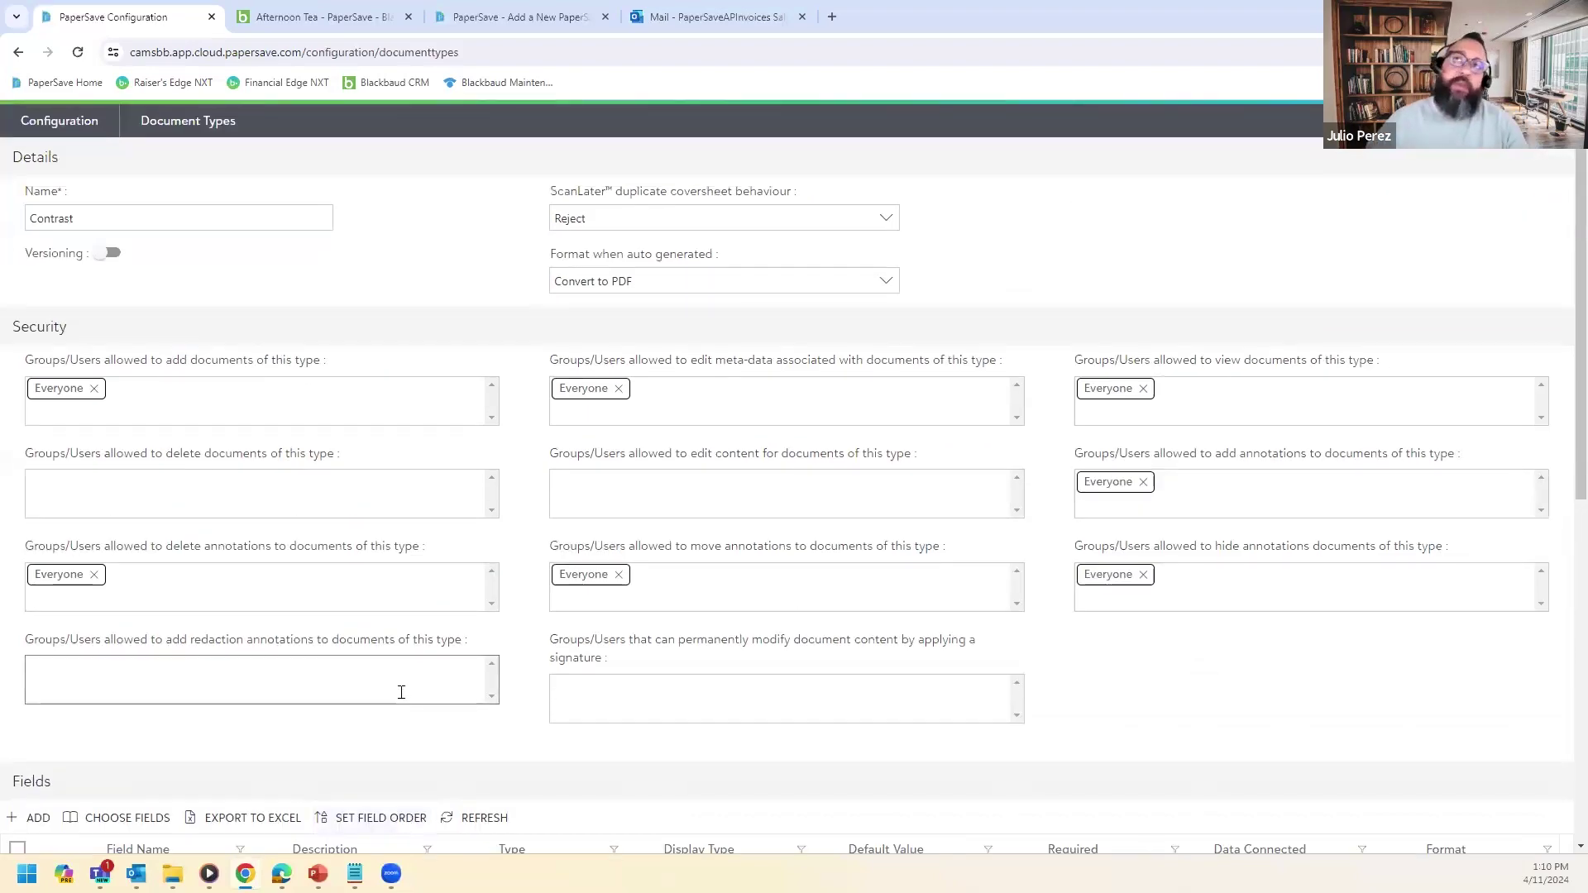
pyautogui.click(304, 10)
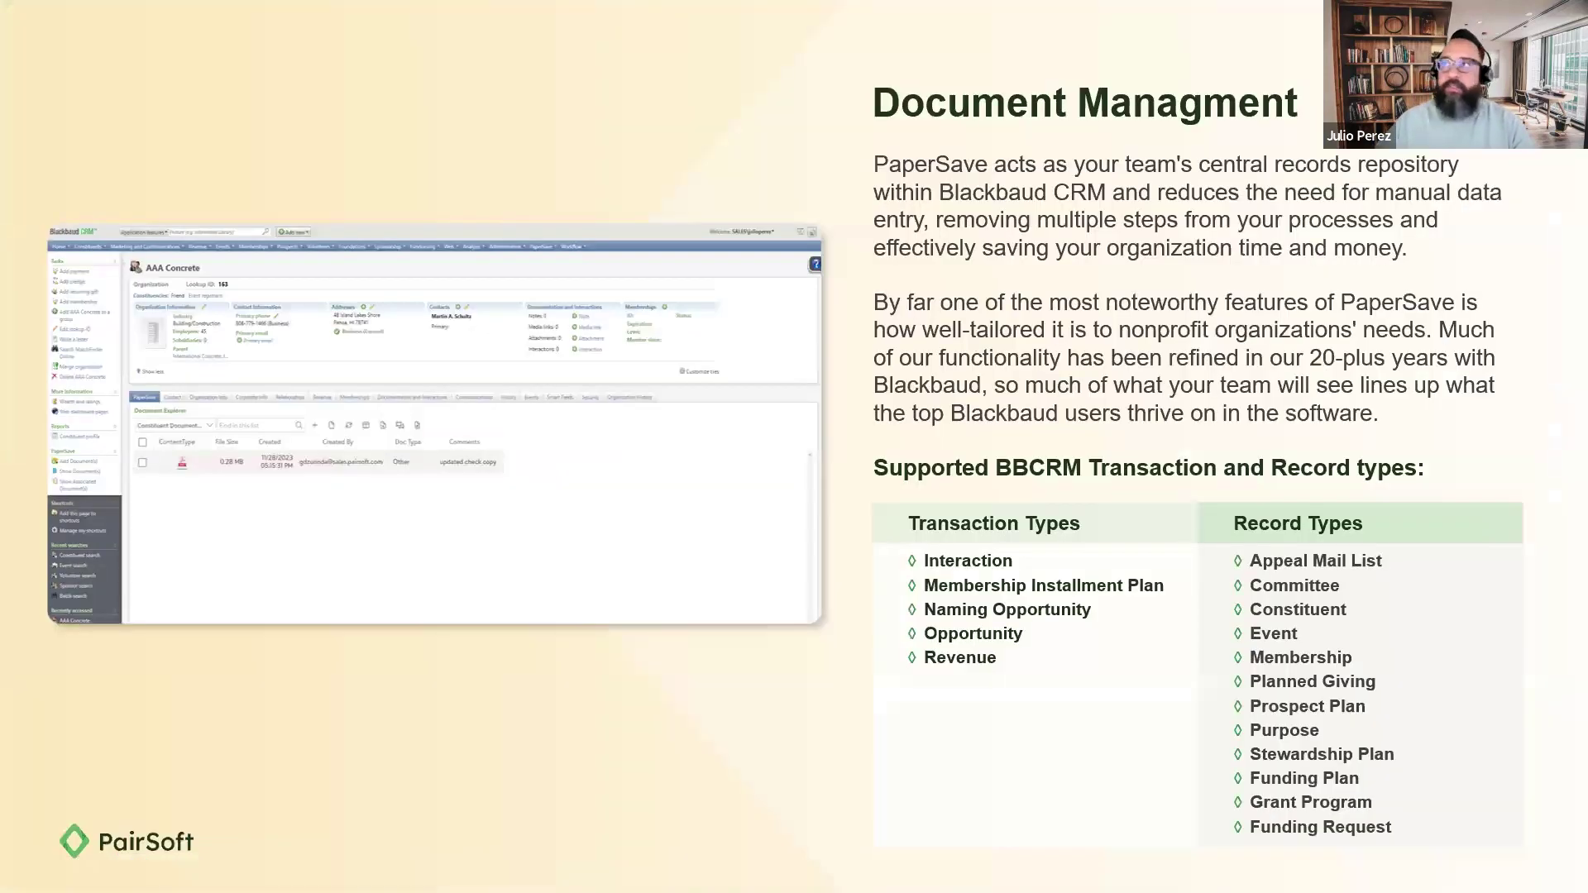
pyautogui.press('Right')
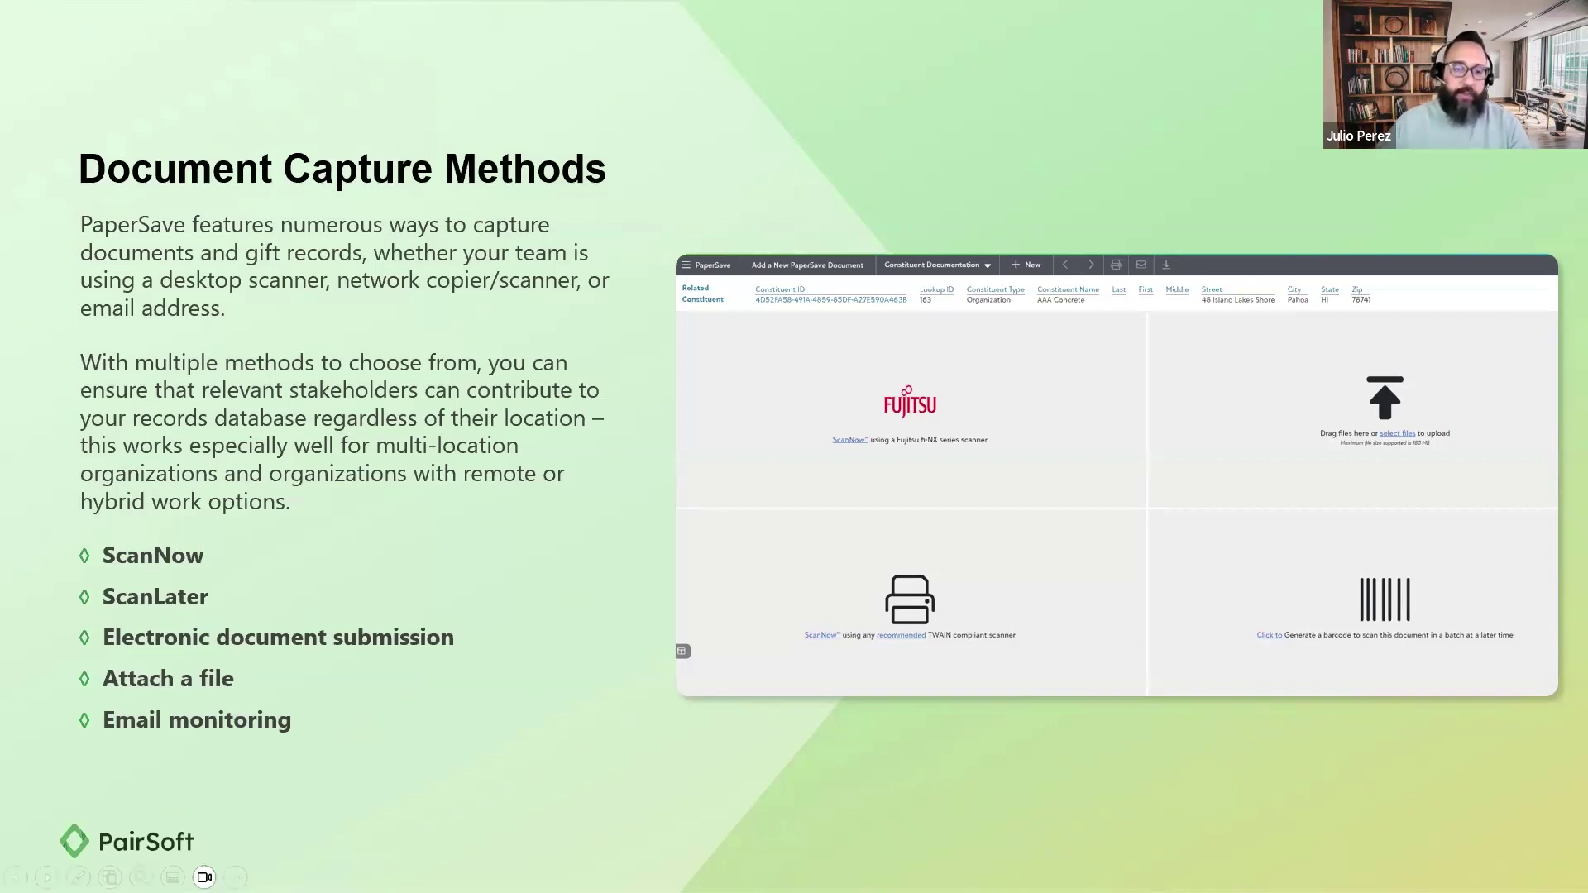
# Switch to Blackbaud CRM, search constituents without any criteria and open the AAA Concrete organization record.
pyautogui.hotkey('alt', 'Tab')
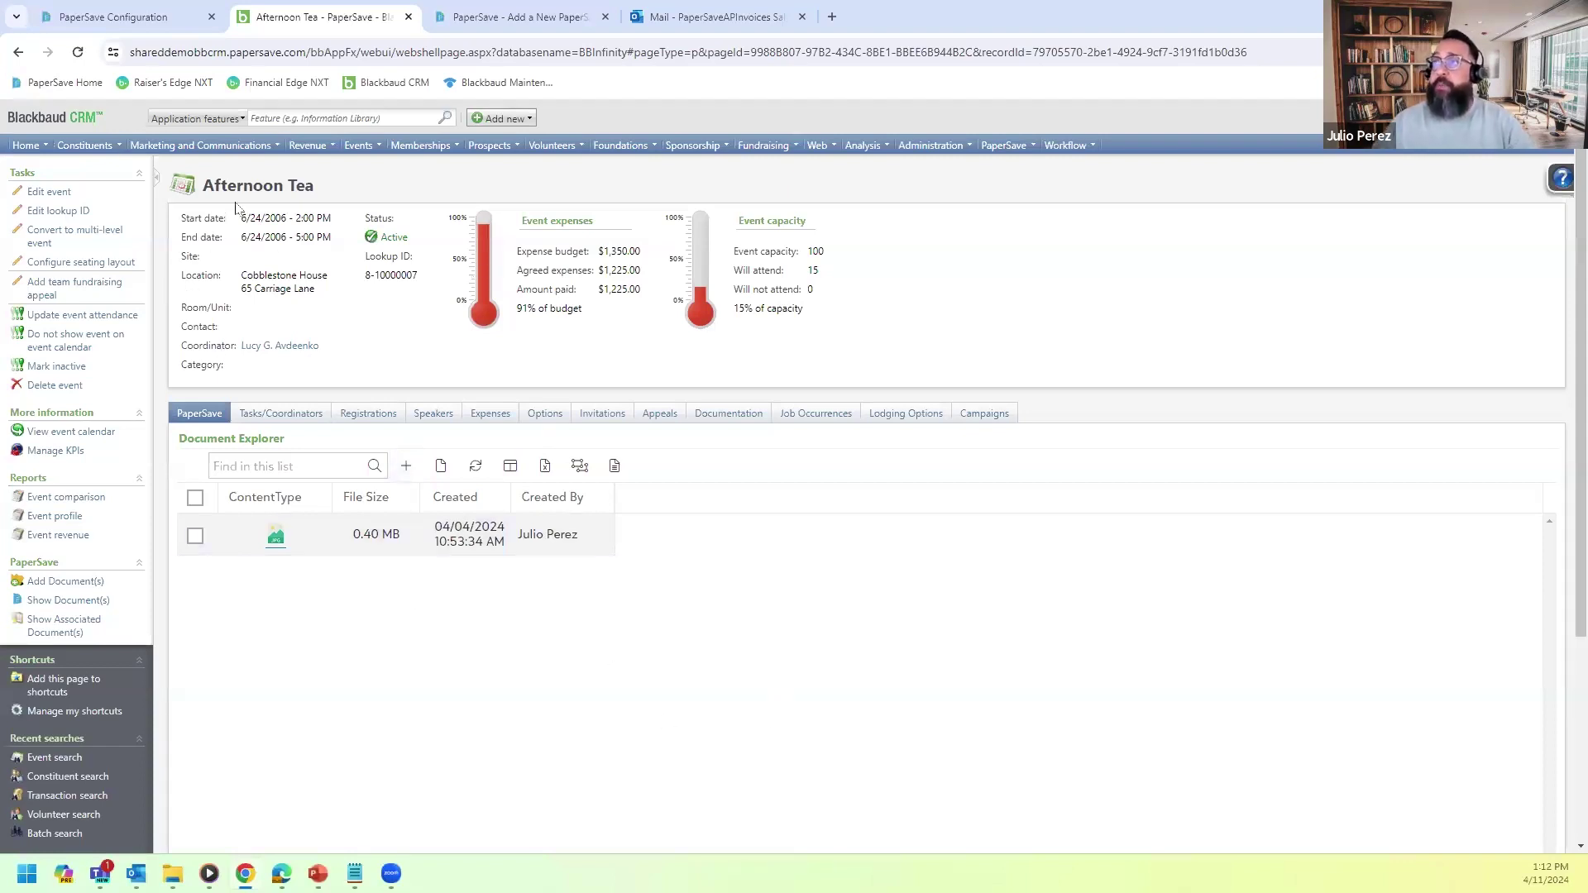
pyautogui.click(119, 149)
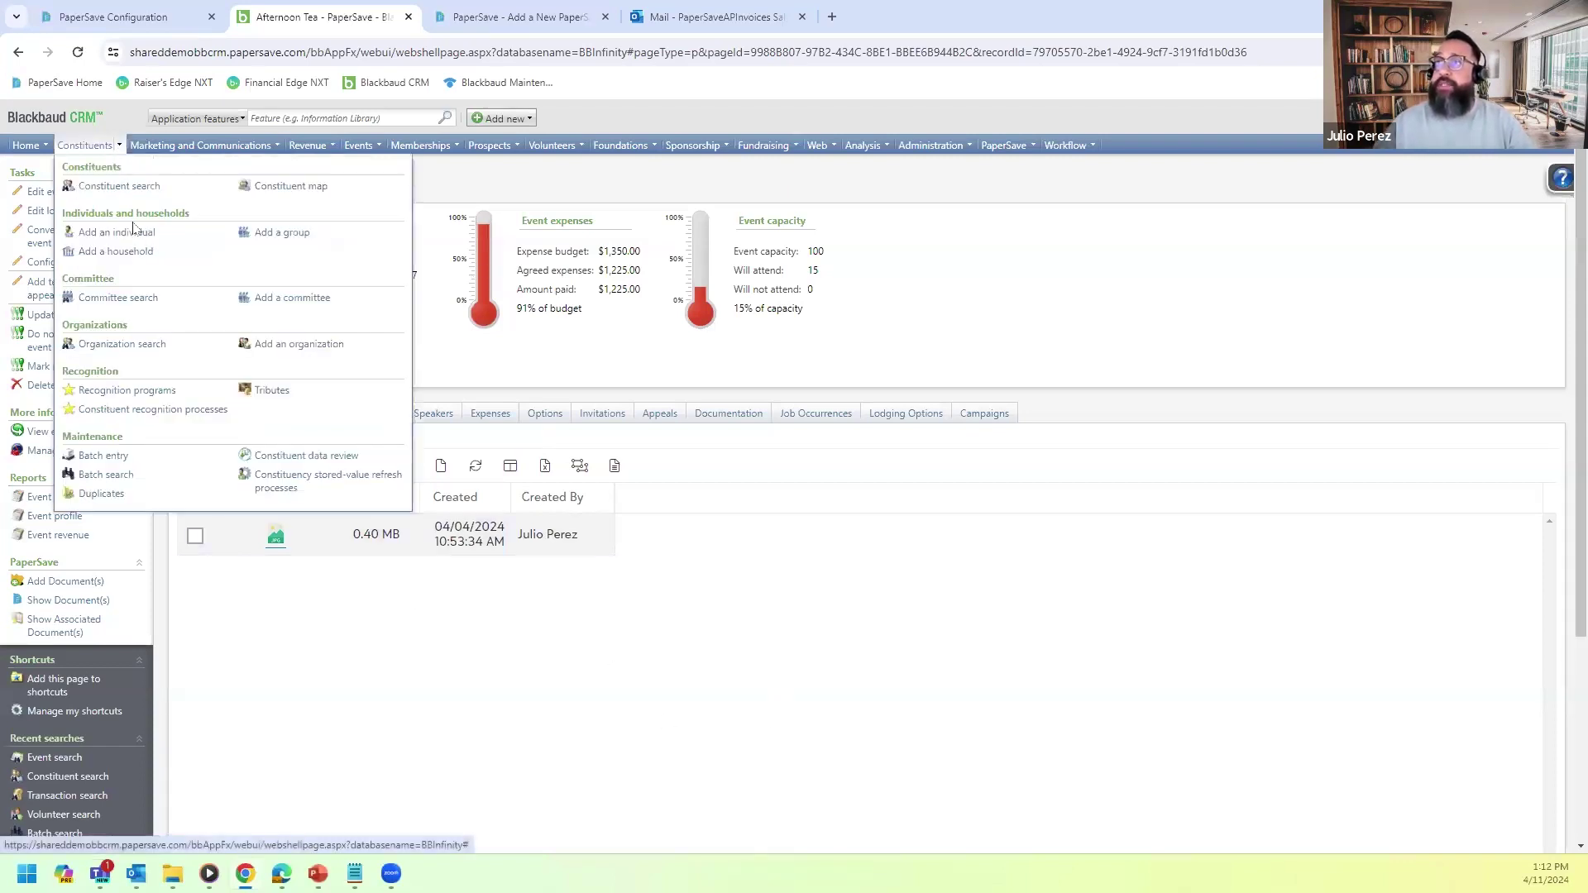
pyautogui.click(118, 190)
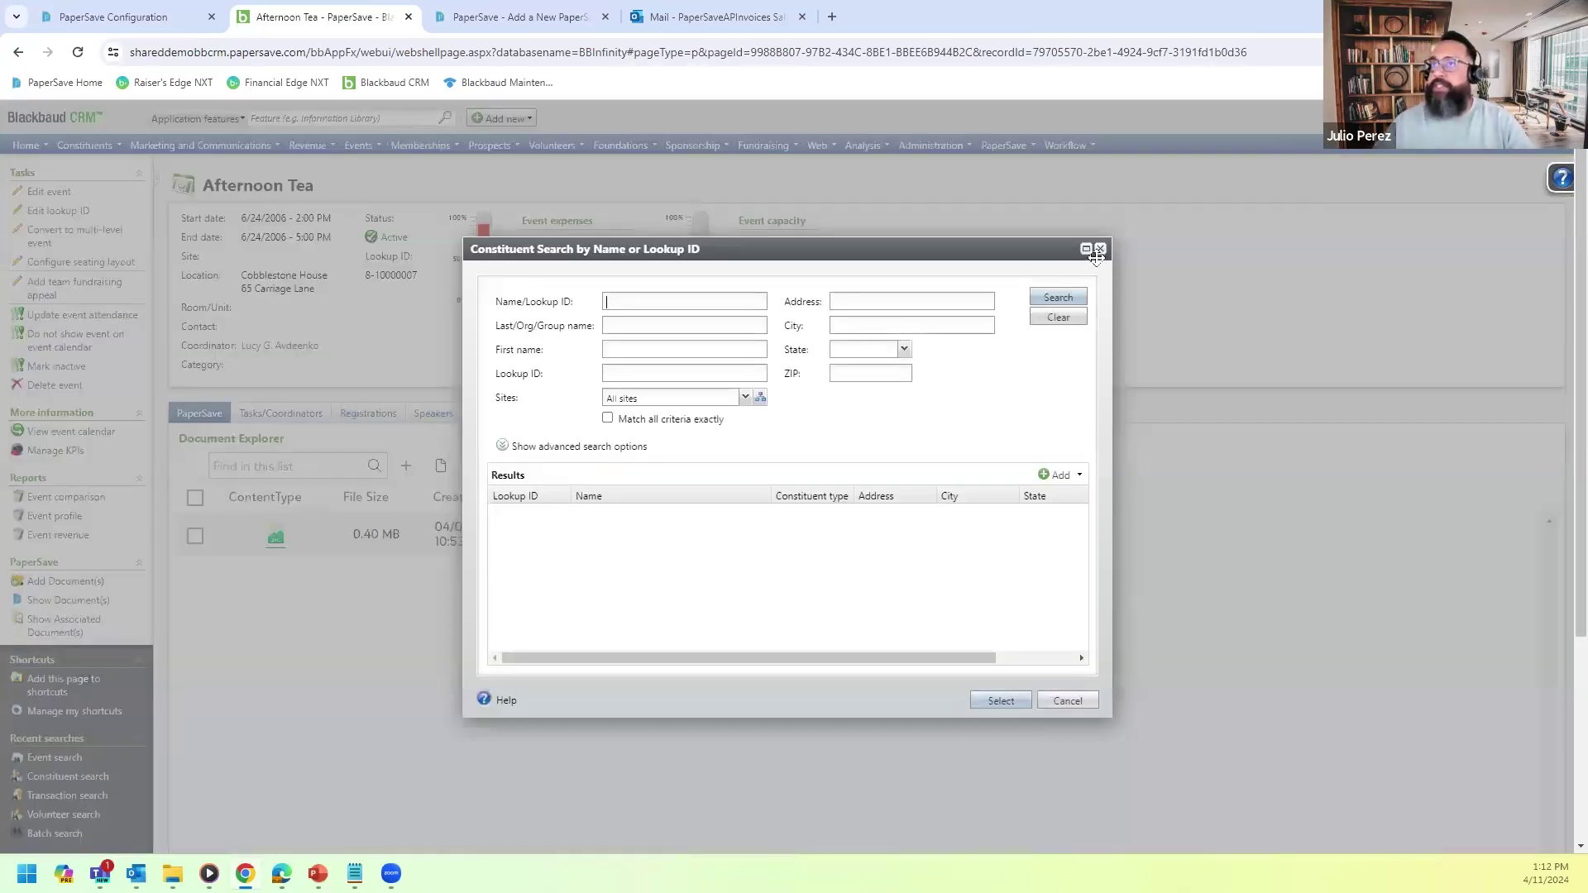
pyautogui.click(1058, 297)
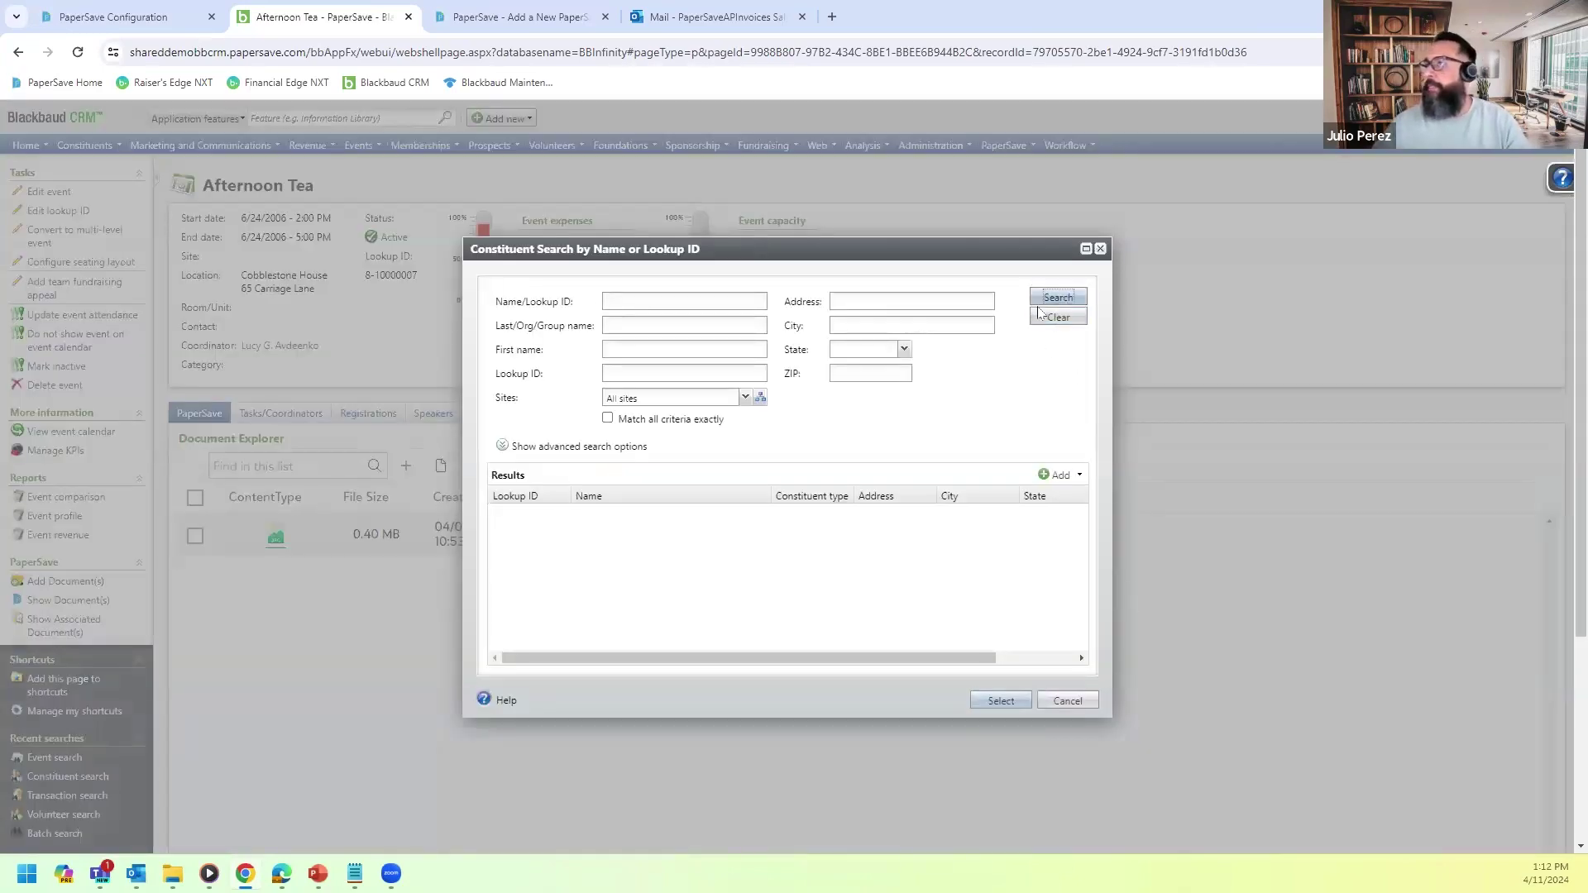
pyautogui.doubleClick(607, 513)
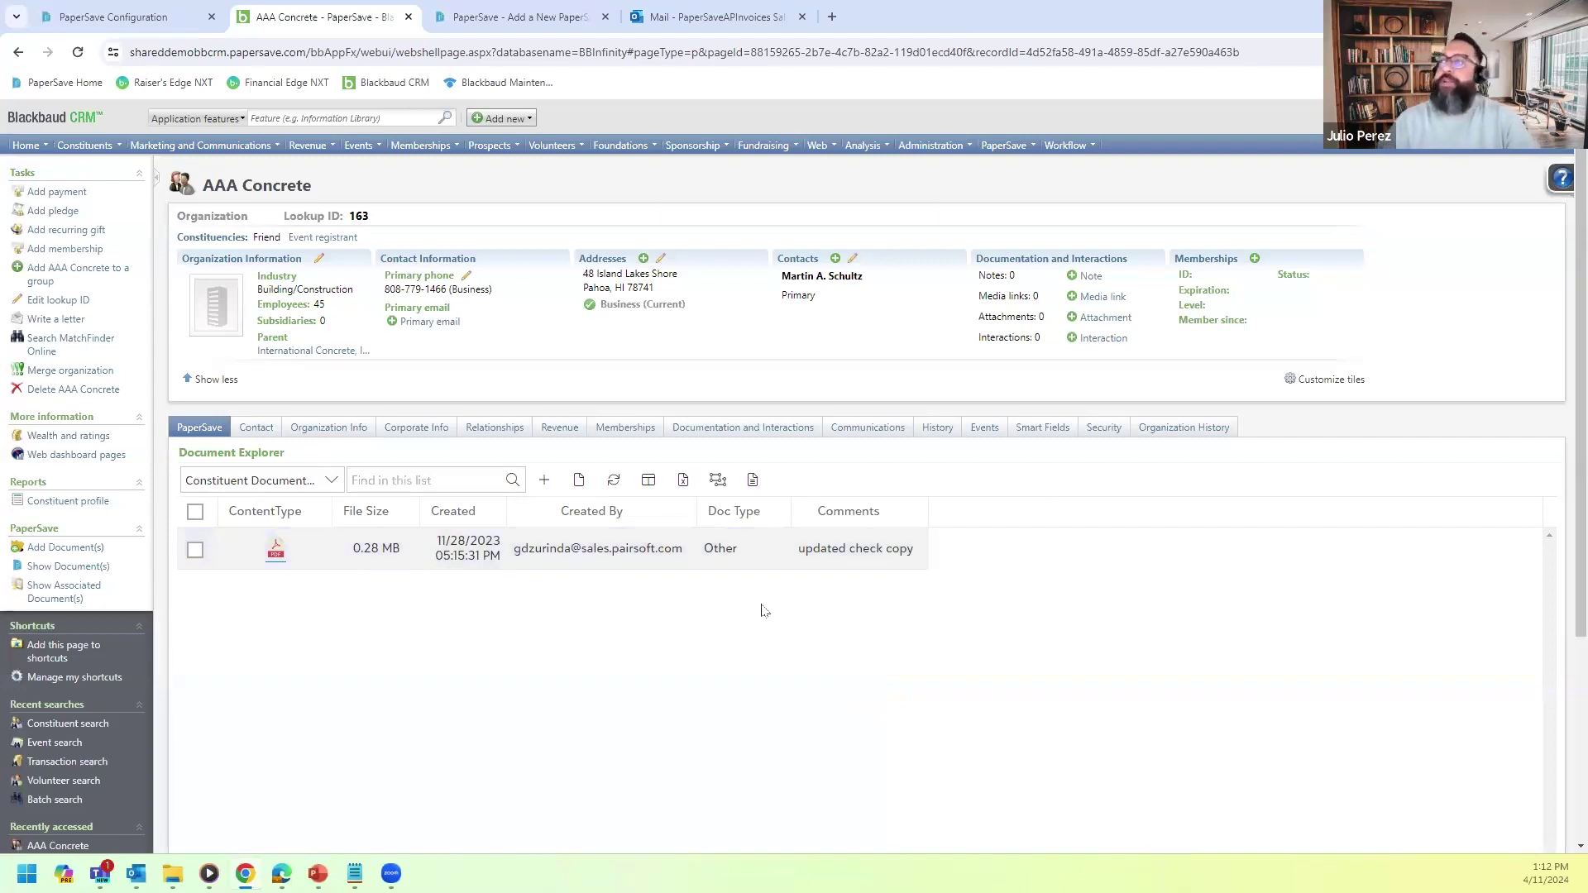
# Add a PaperSave document to AAA Concrete by uploading Fund Agreement.docx from the Fund Samples folder.
pyautogui.click(544, 484)
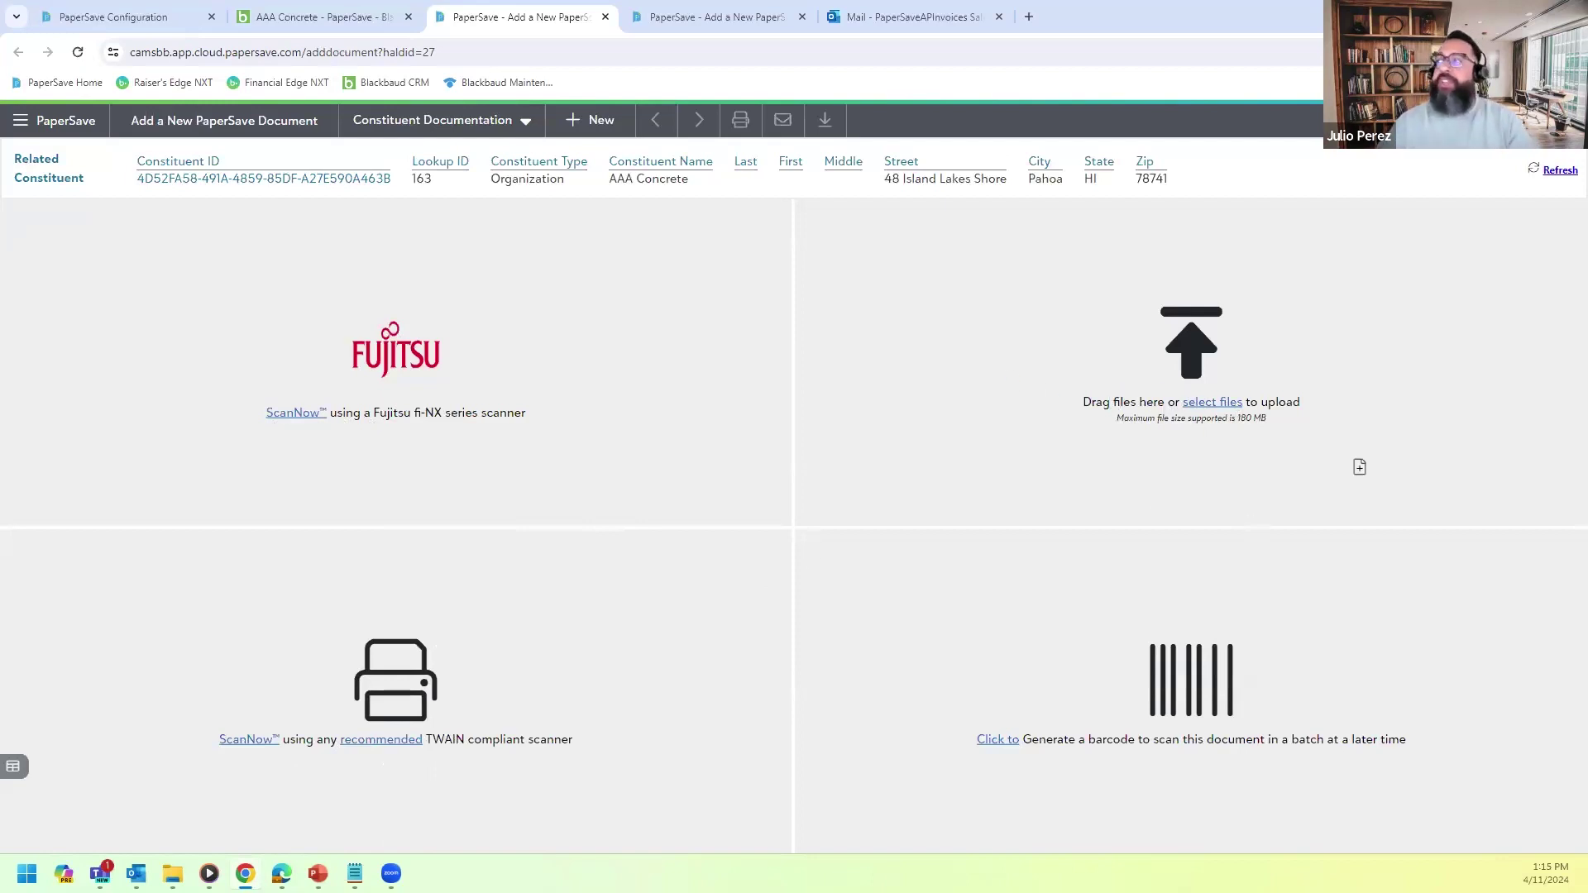
pyautogui.click(1198, 403)
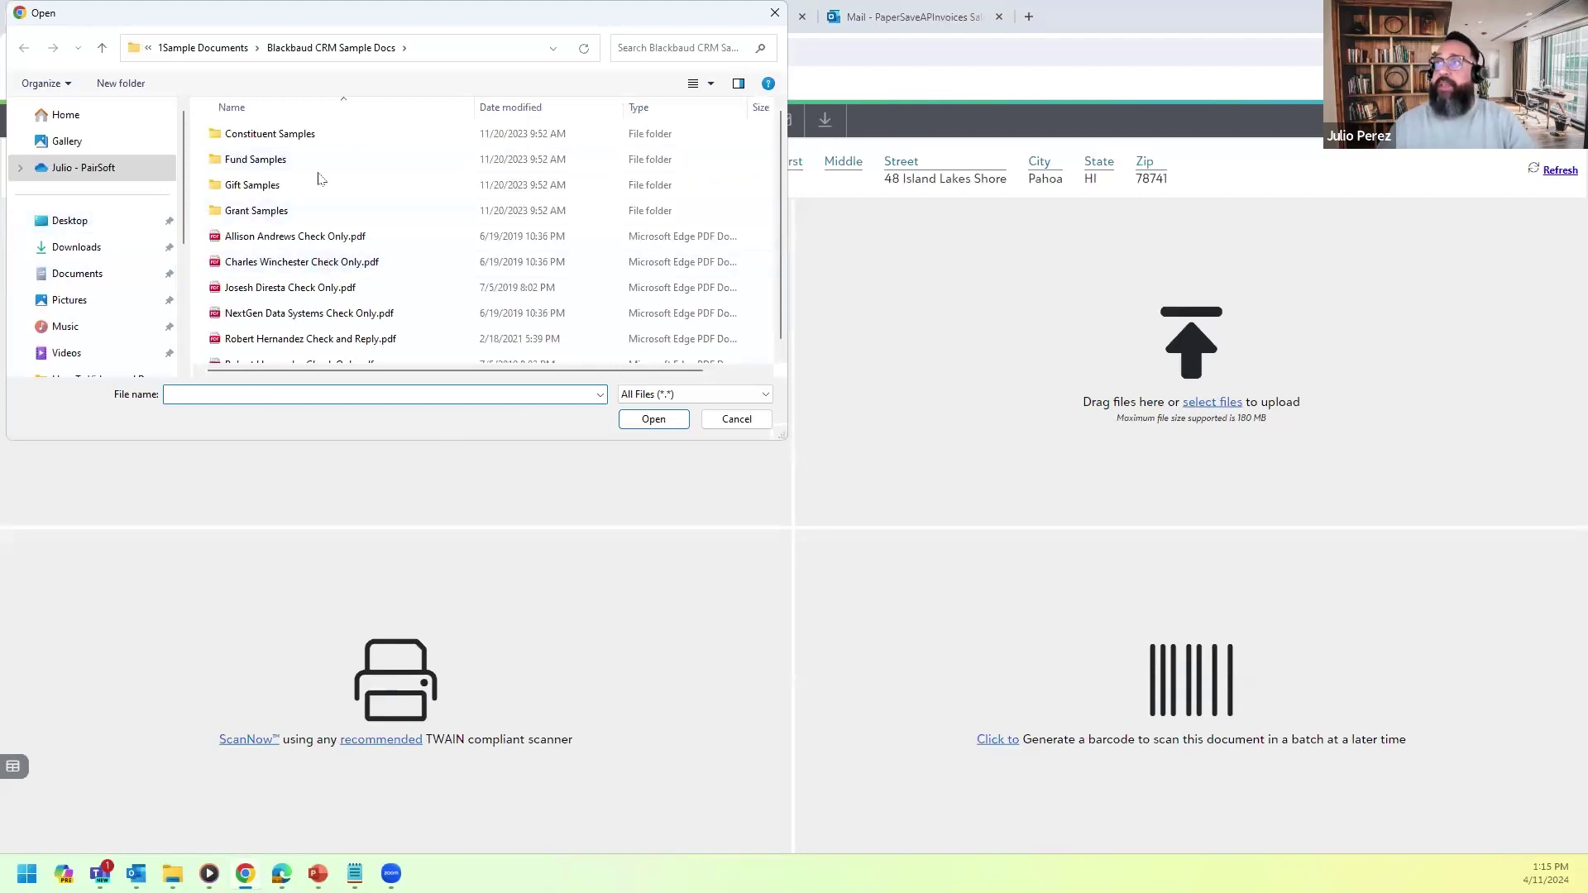
pyautogui.doubleClick(274, 159)
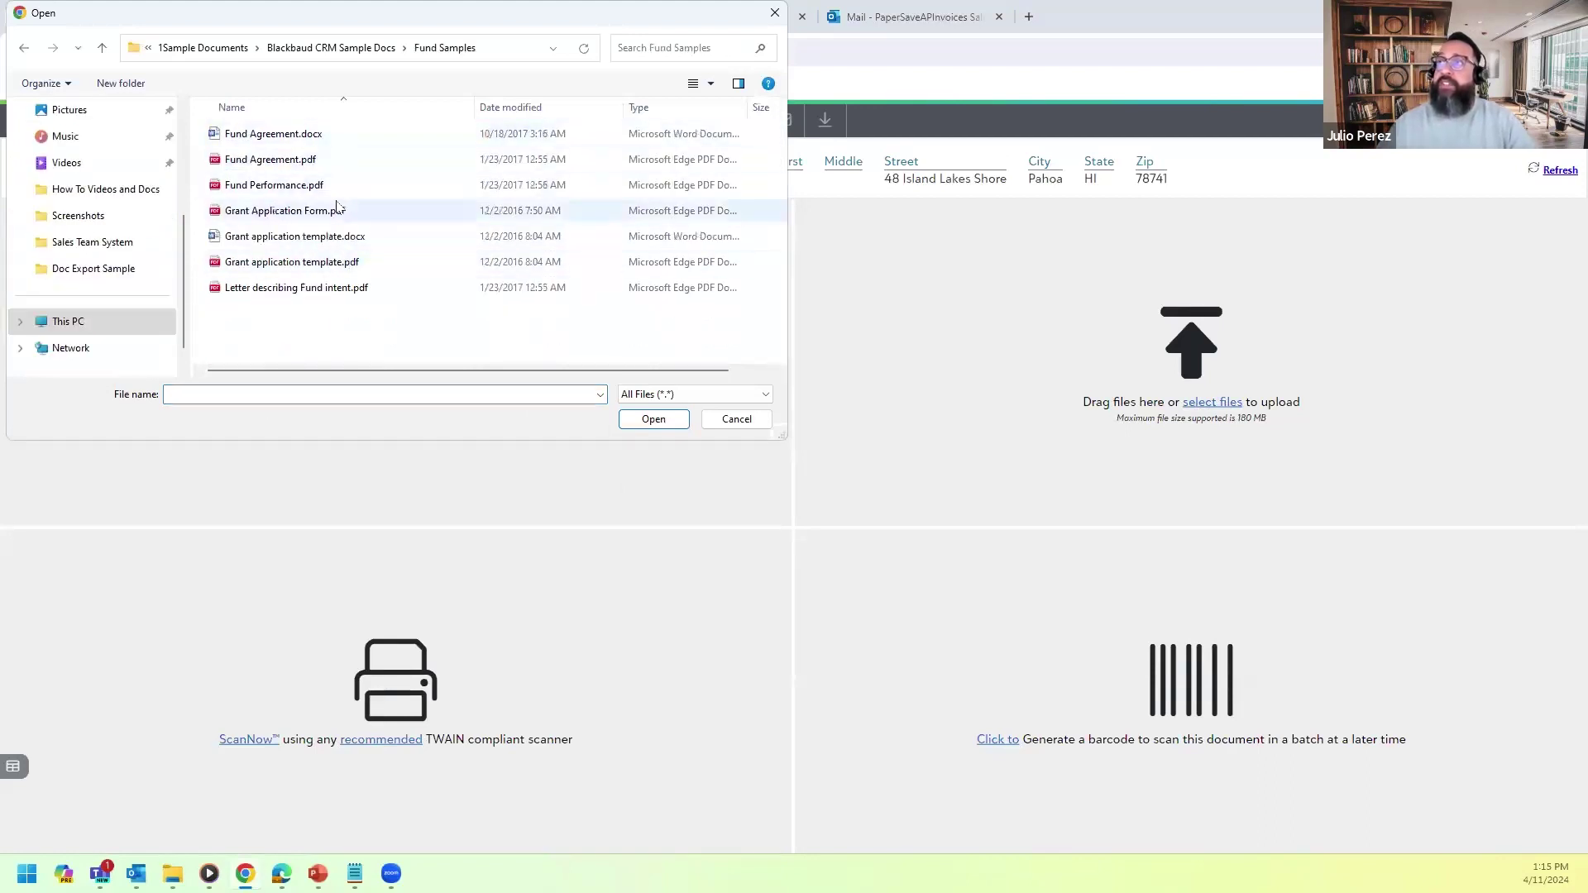
pyautogui.click(297, 134)
pyautogui.click(653, 419)
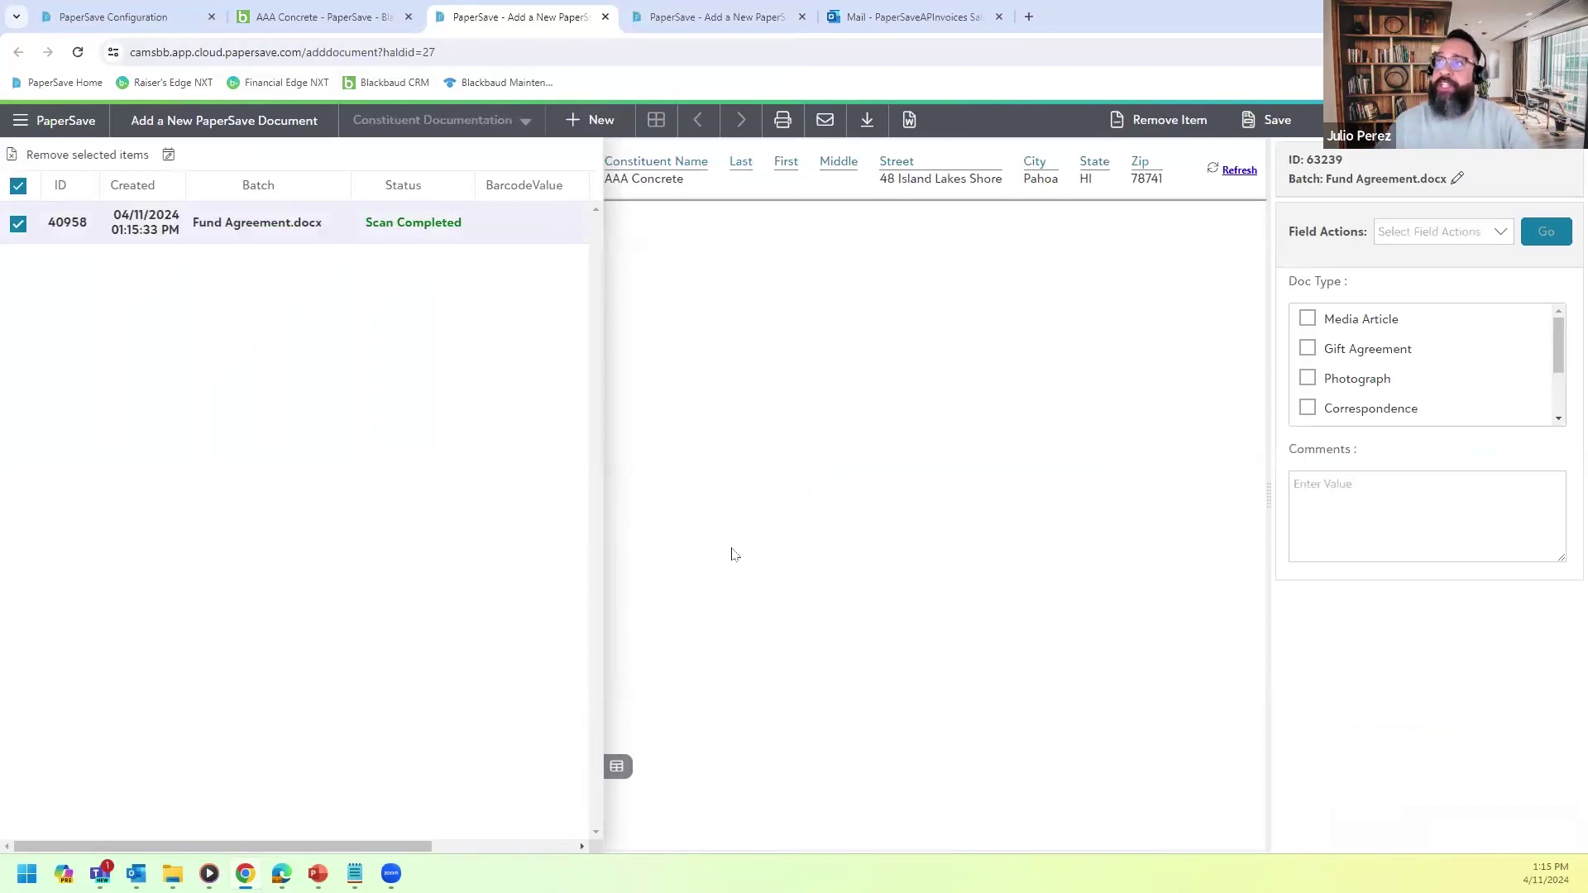
# Collapse the list of uploaded items and remove the Fund Agreement.docx item from the new document.
pyautogui.click(617, 767)
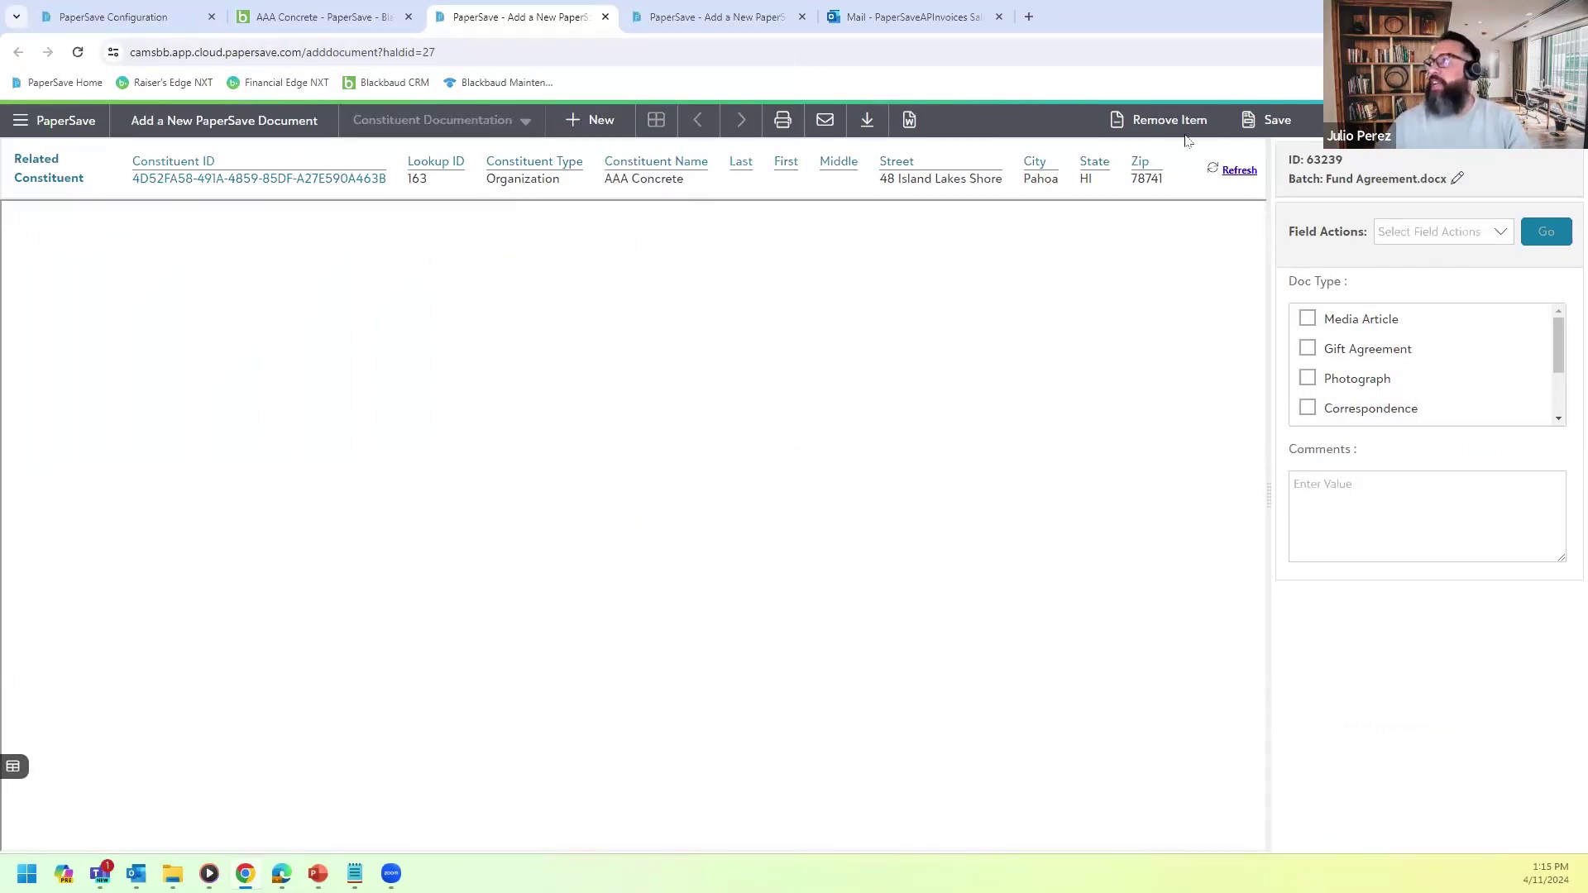
pyautogui.click(1158, 120)
pyautogui.click(911, 223)
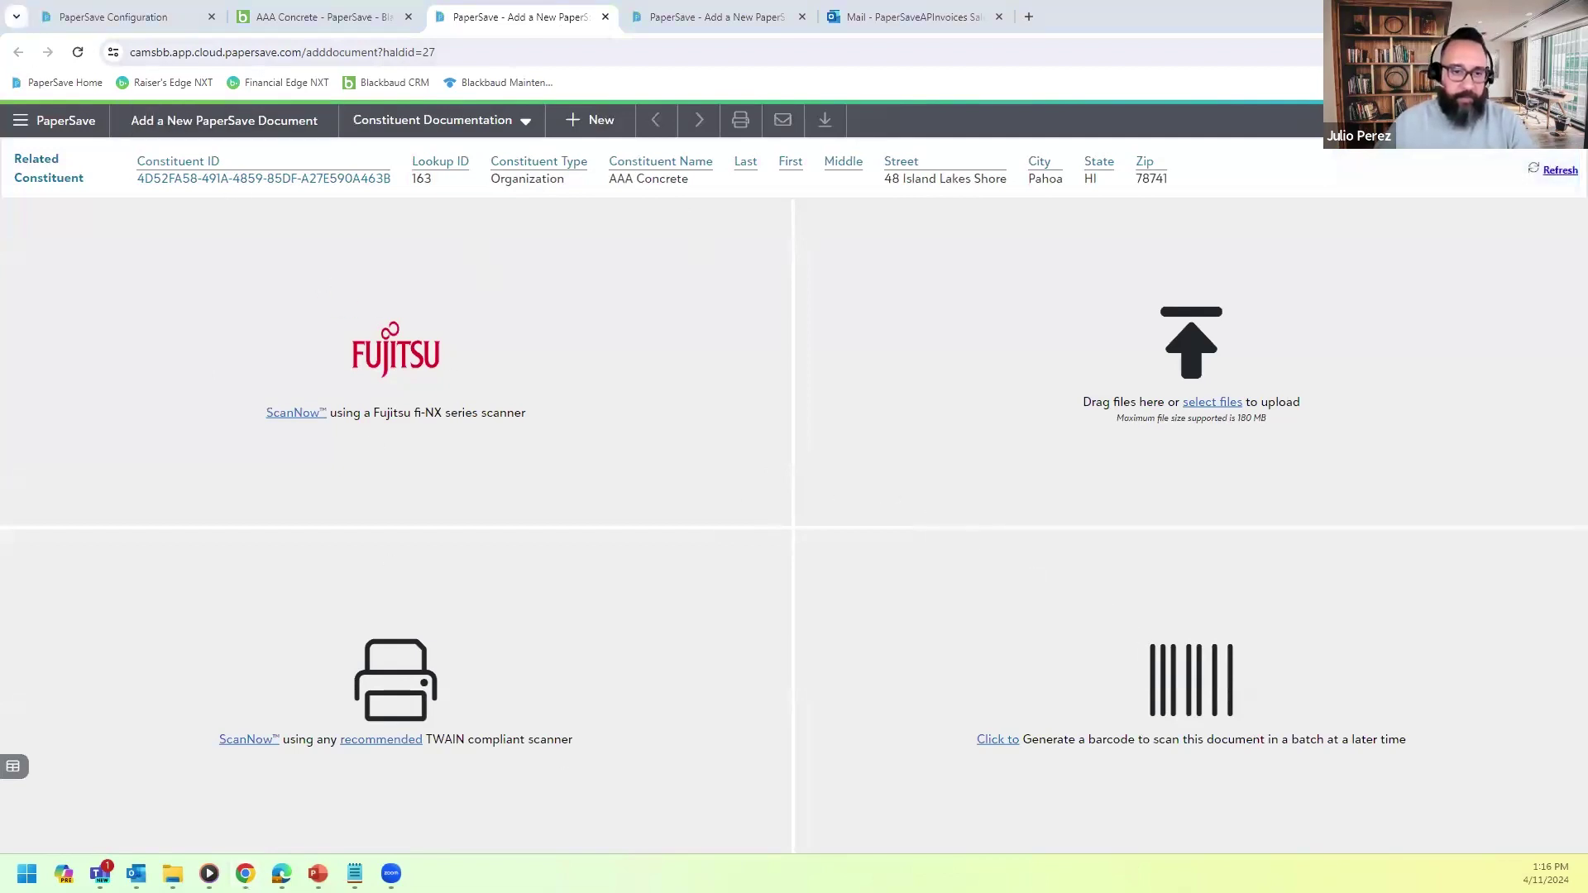
pyautogui.hotkey('alt', 'Tab')
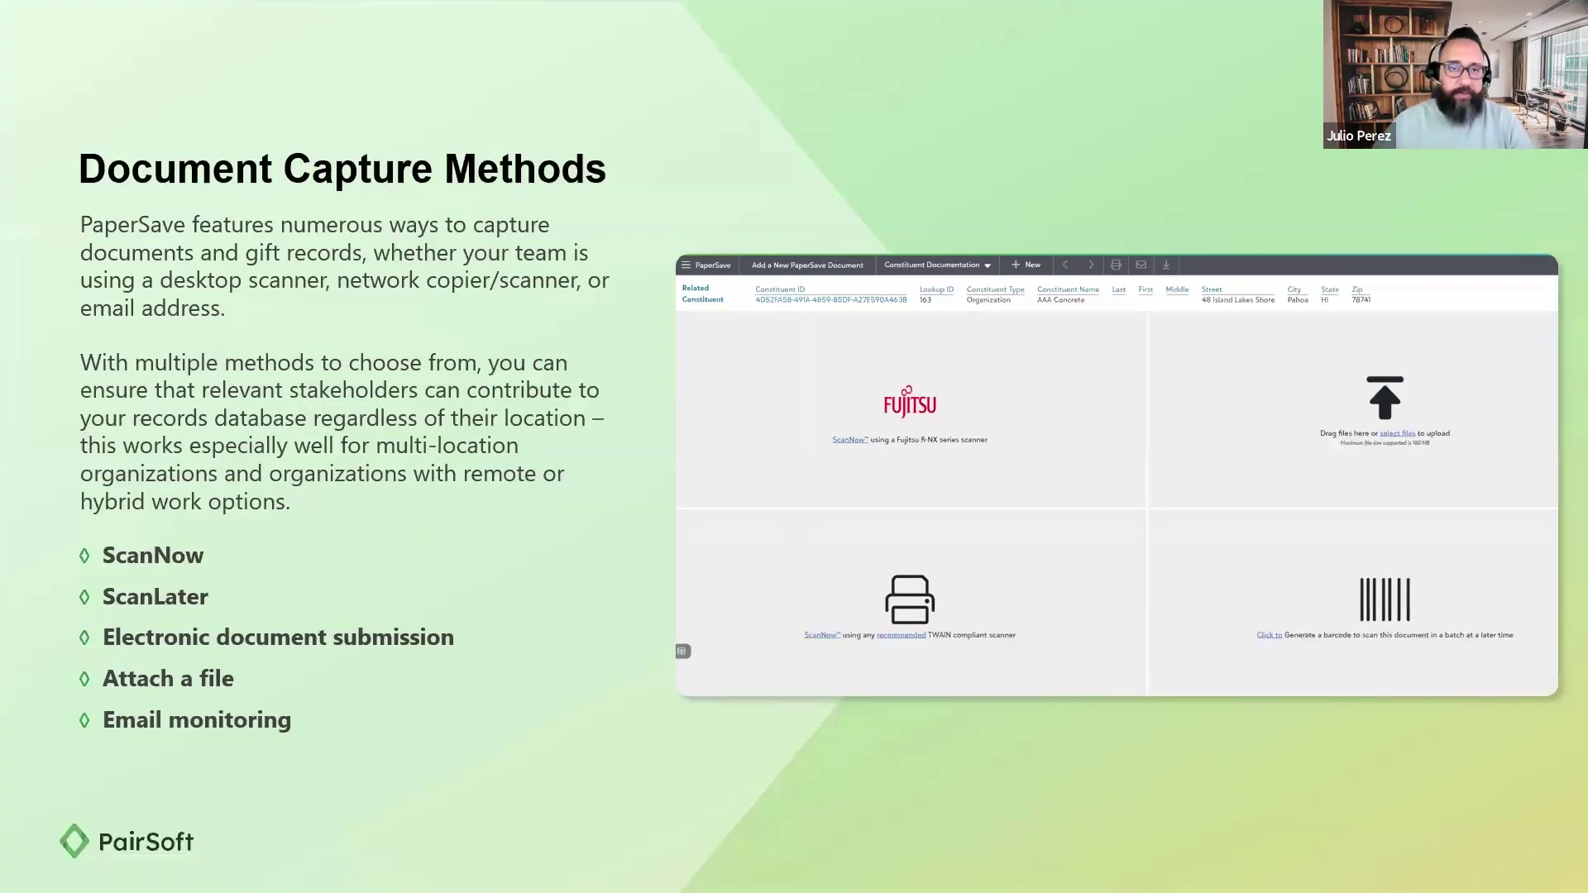
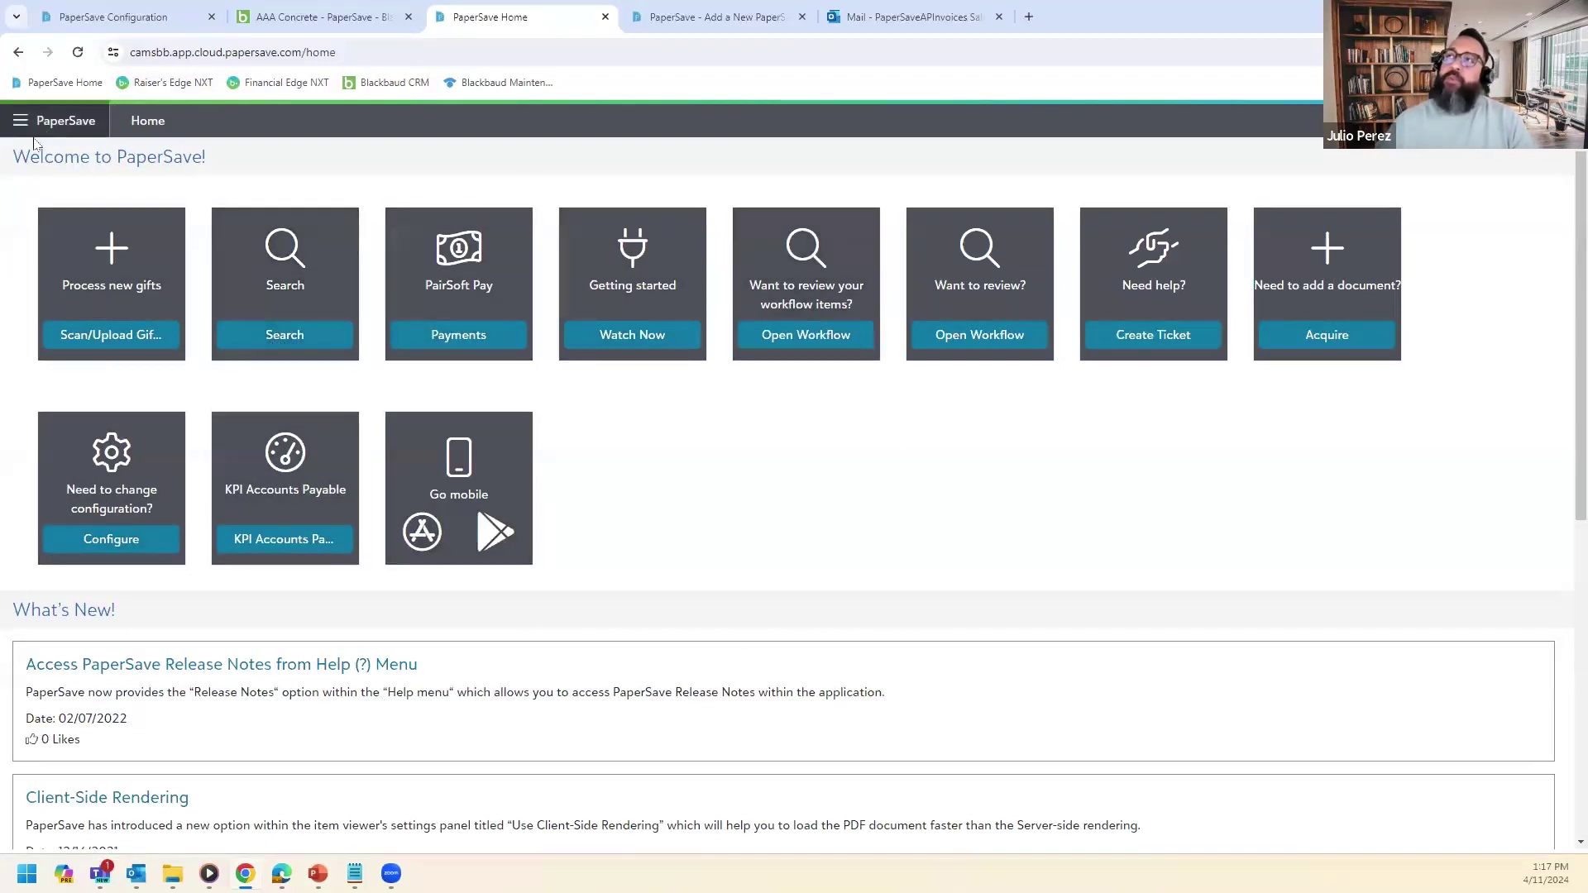
# Open the PaperSave document search and run a simple search for JCP4112024.
pyautogui.click(265, 333)
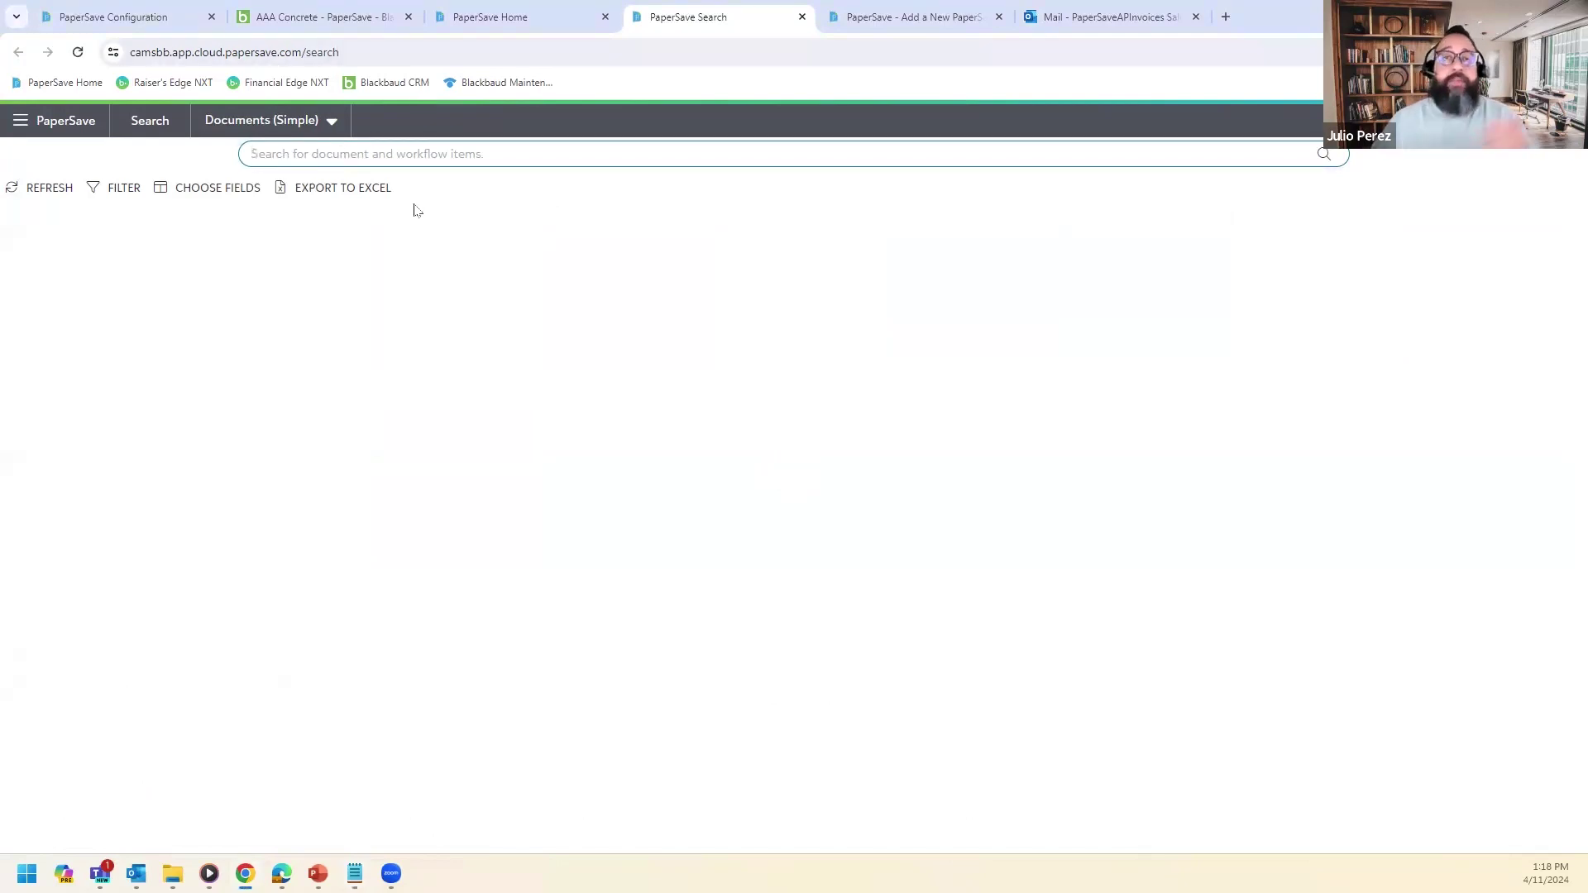
pyautogui.write('JCP4112024')
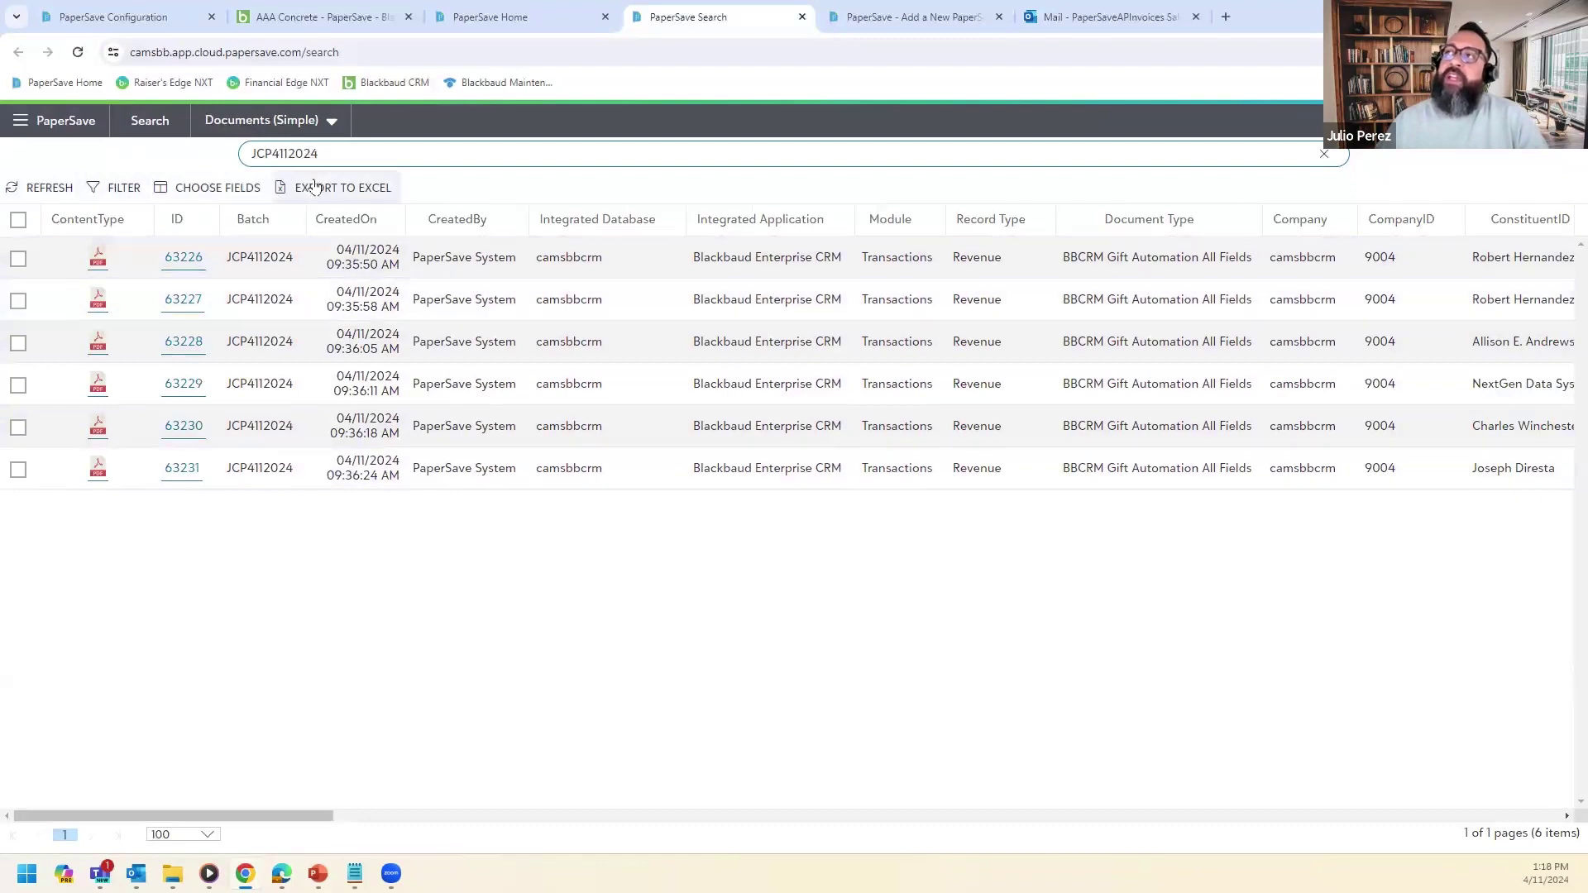
pyautogui.click(318, 152)
pyautogui.moveTo(317, 152); pyautogui.dragTo(242, 155)
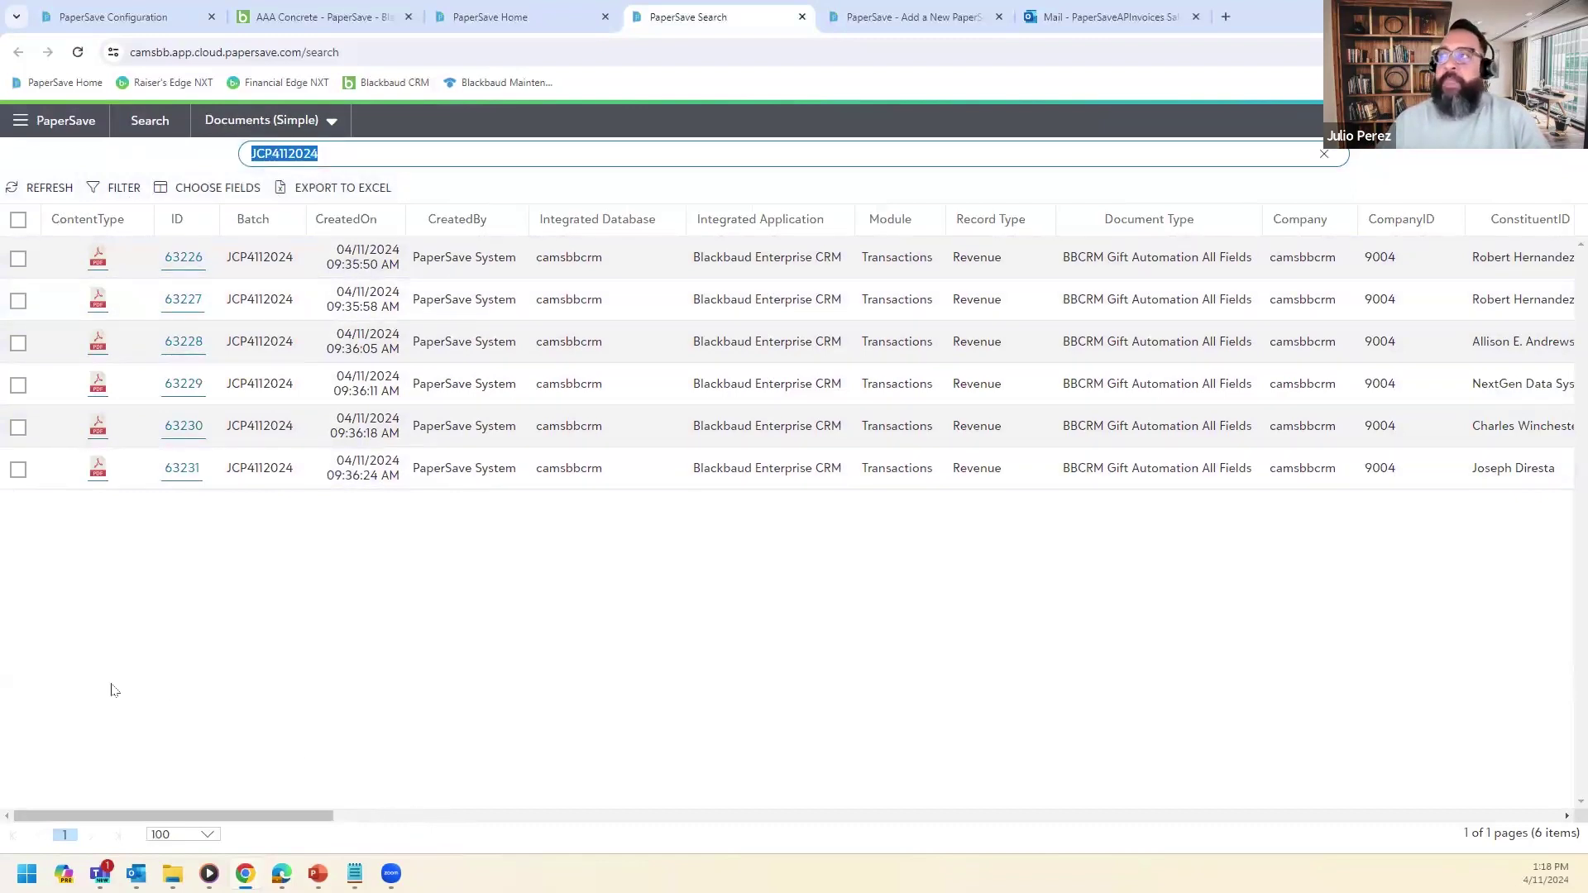
# Select all documents in the search results and examine the sharing options available for them.
pyautogui.click(19, 219)
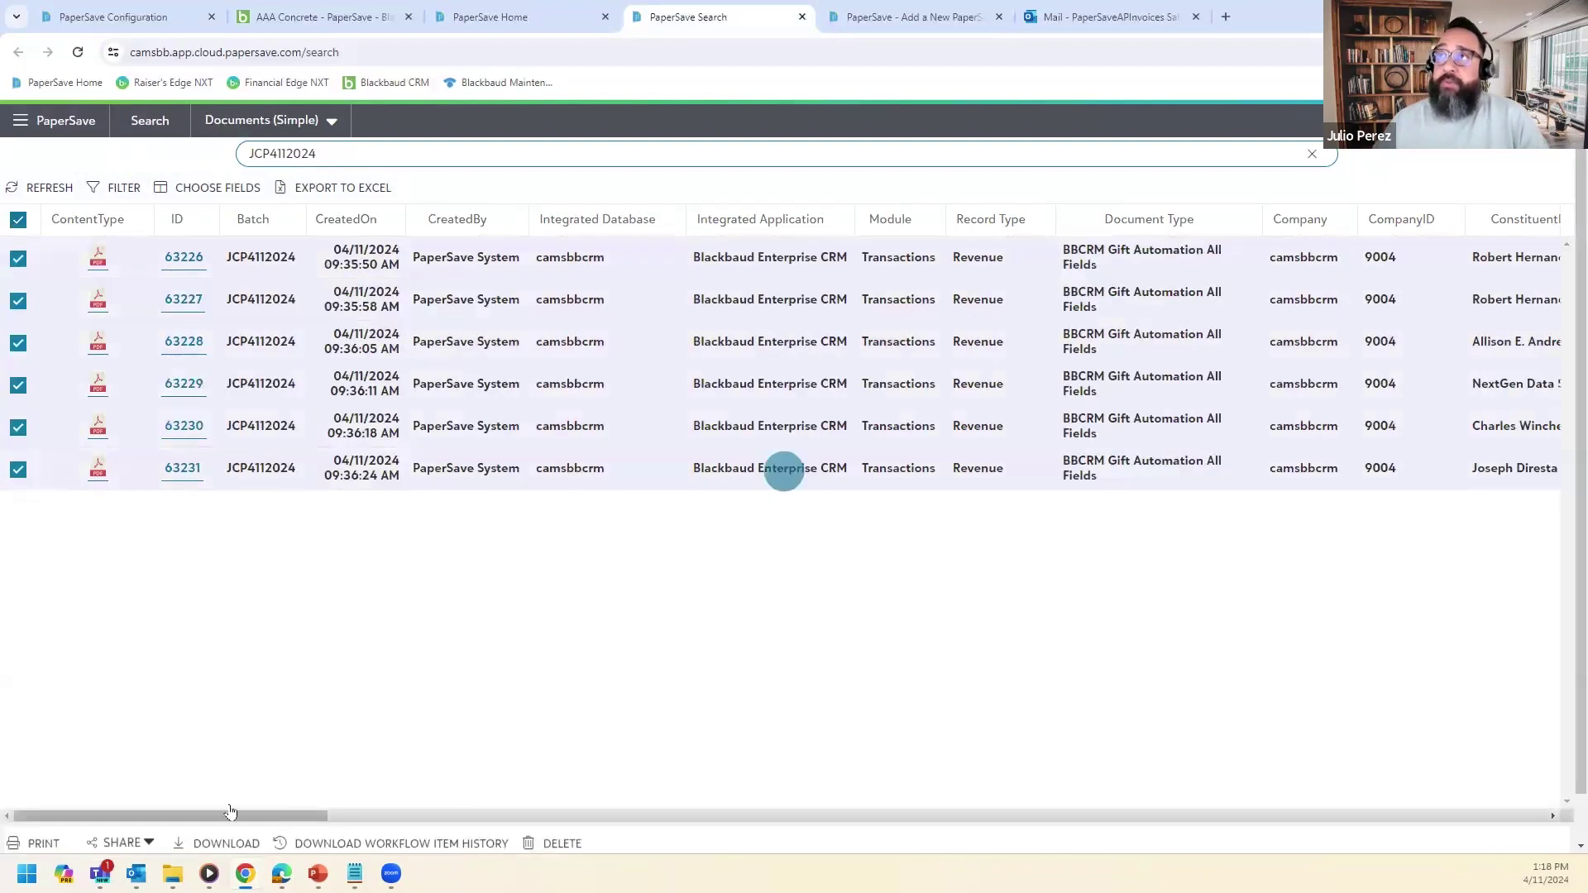
pyautogui.click(135, 832)
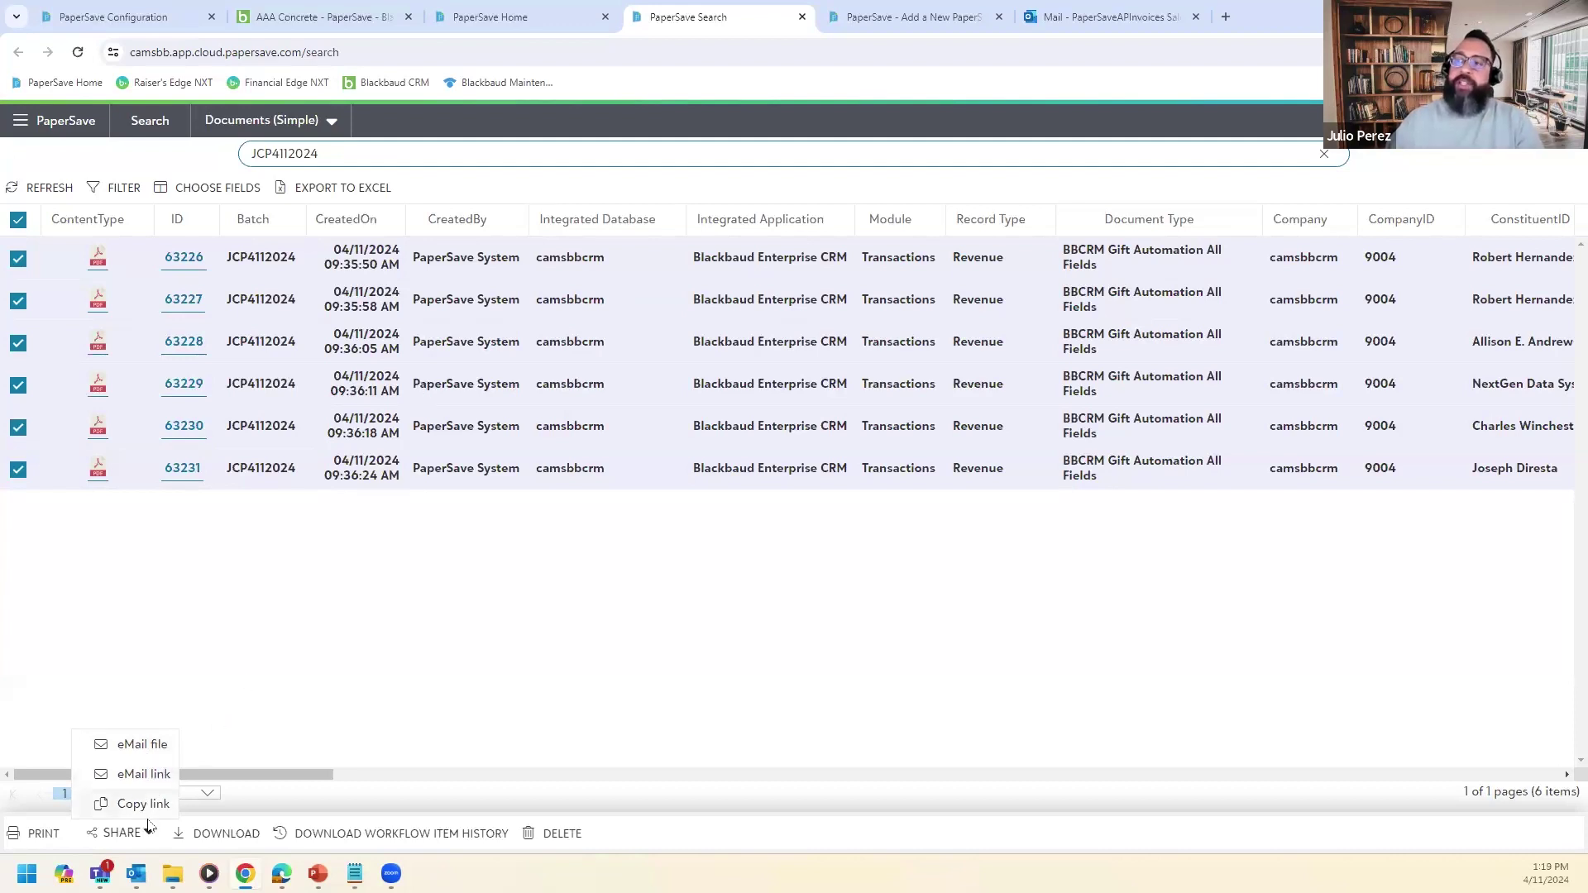
pyautogui.click(441, 686)
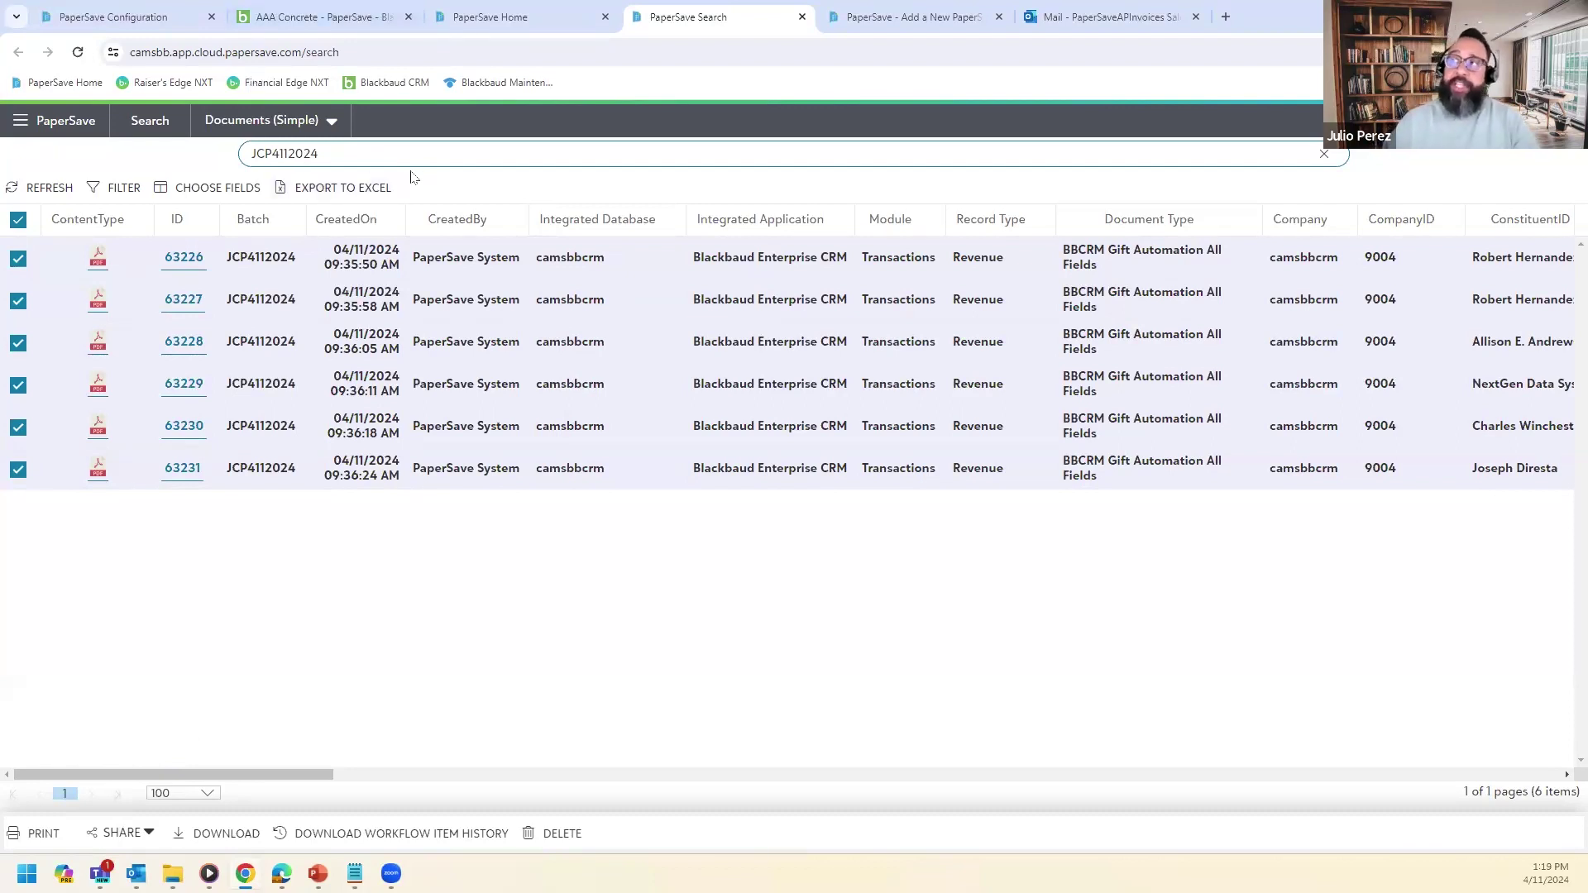
pyautogui.click(150, 841)
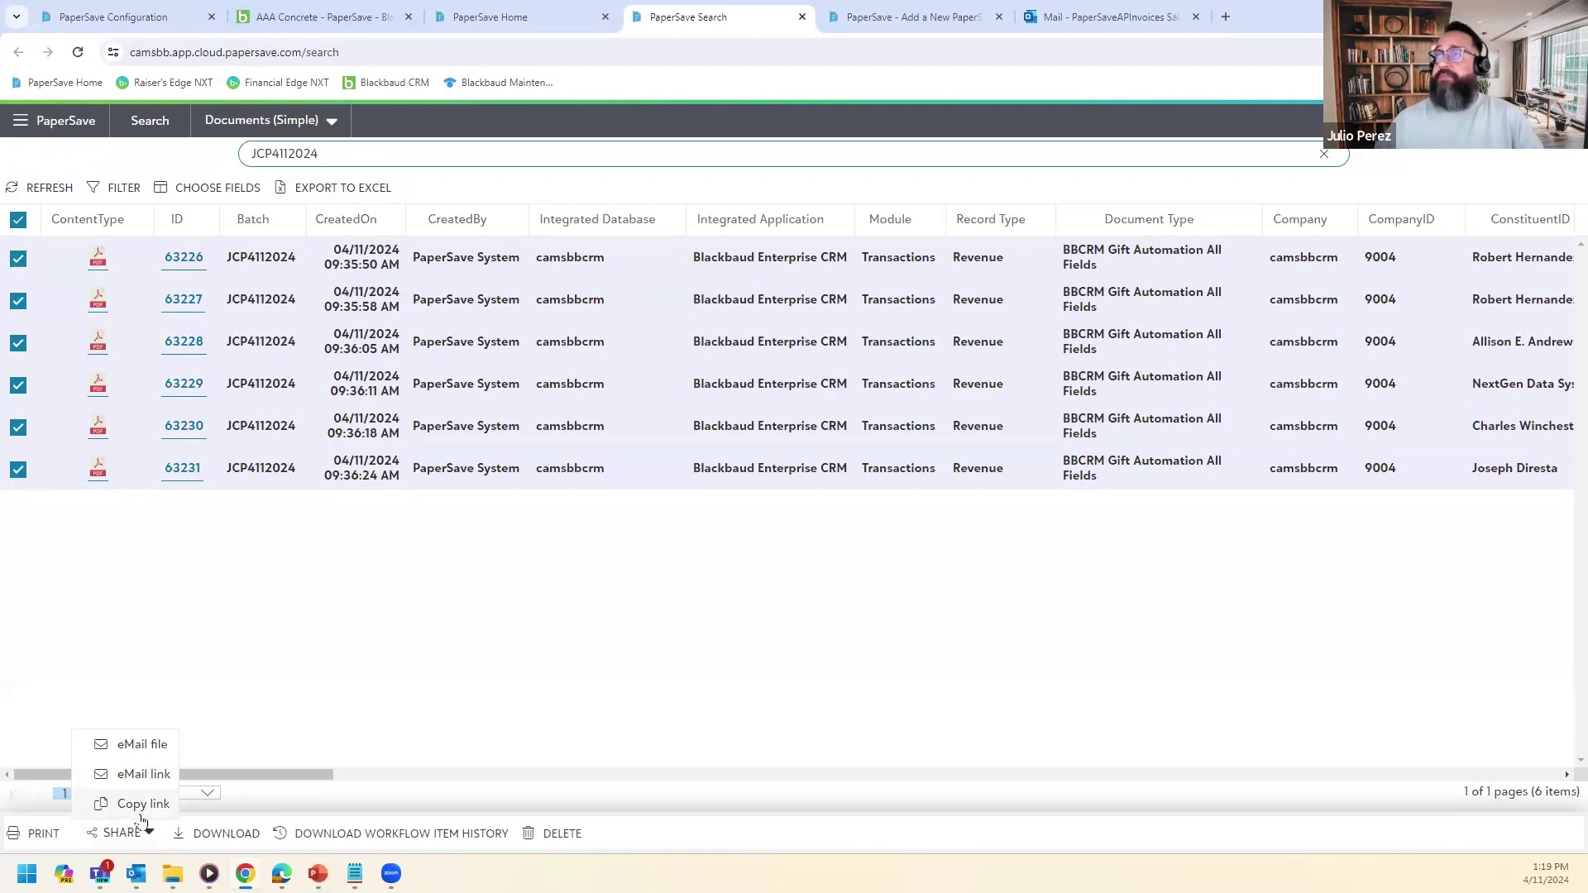
pyautogui.click(502, 667)
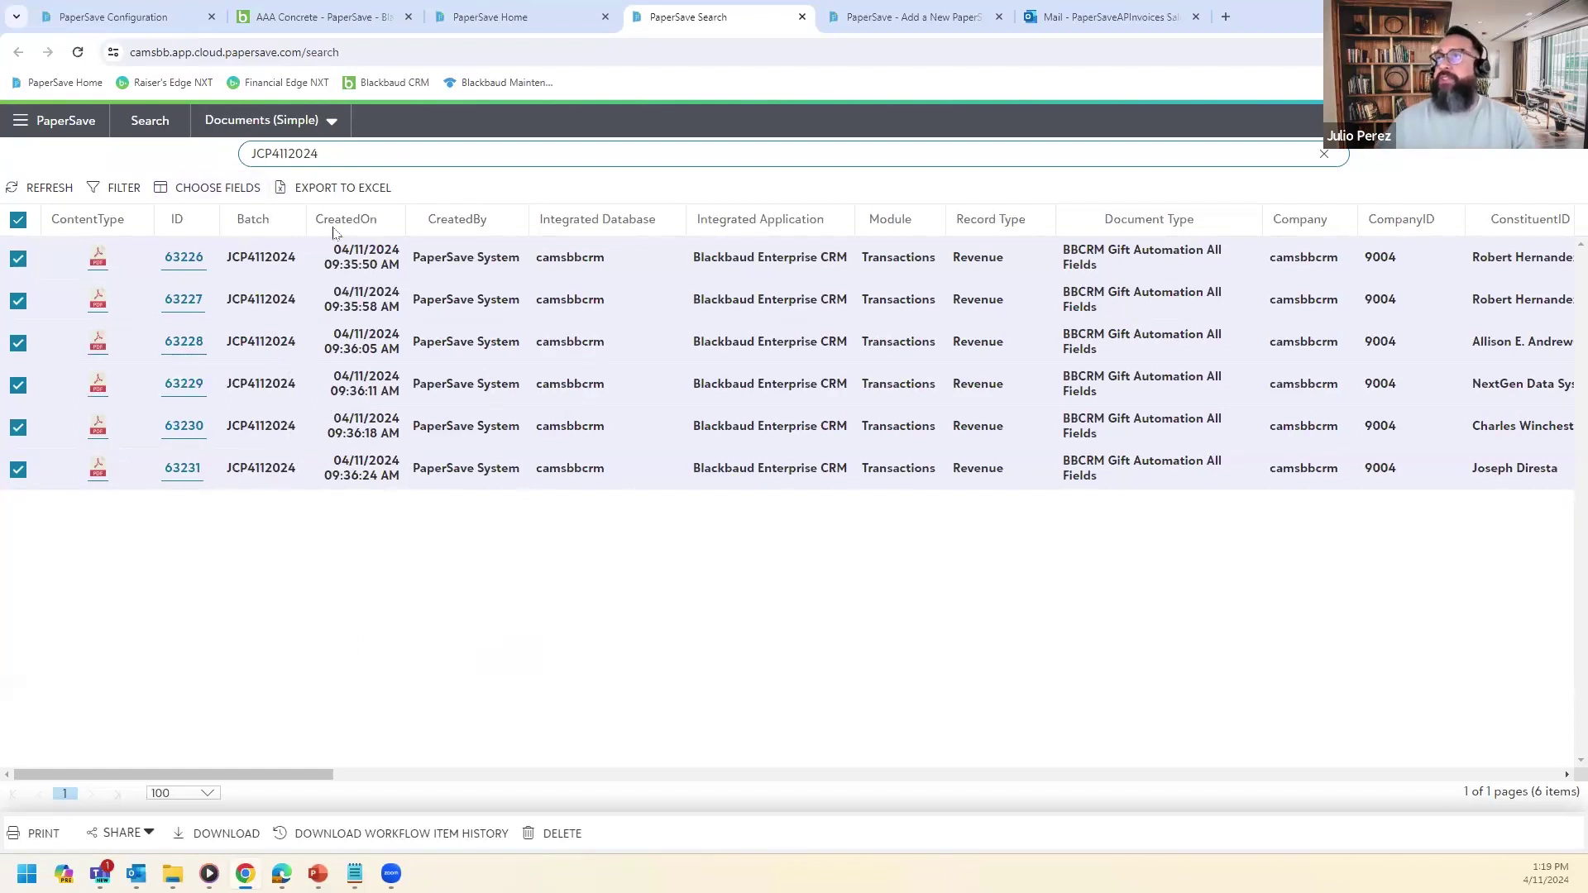
# Switch to the advanced document search and choose BBCRM Gift Automation All Fields under Blackbaud Enterprise CRM revenue transactions.
pyautogui.click(322, 122)
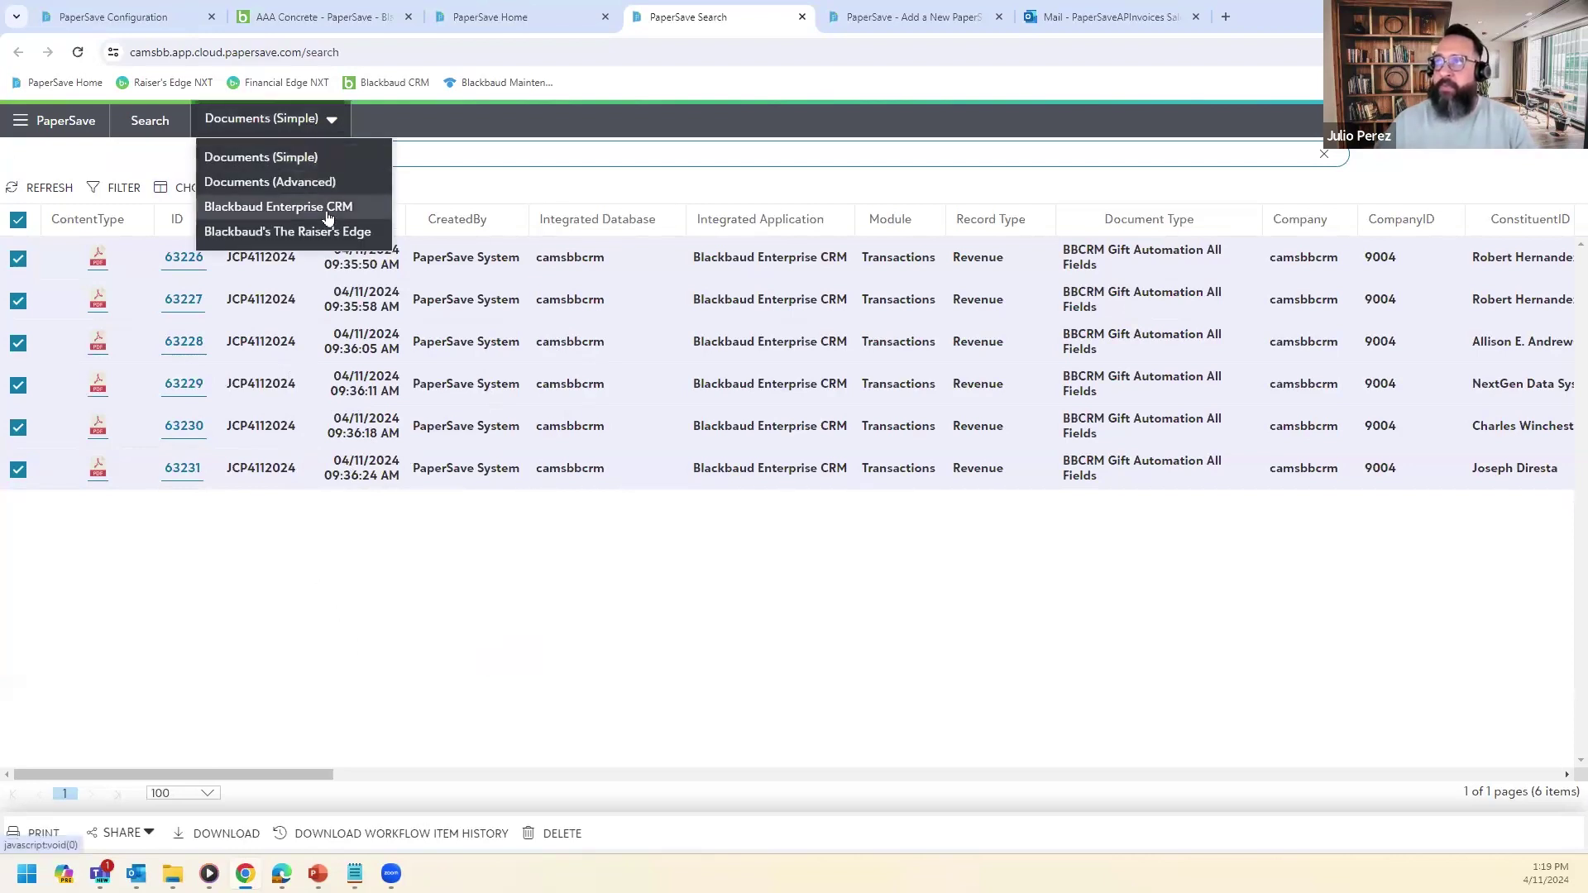
pyautogui.click(287, 184)
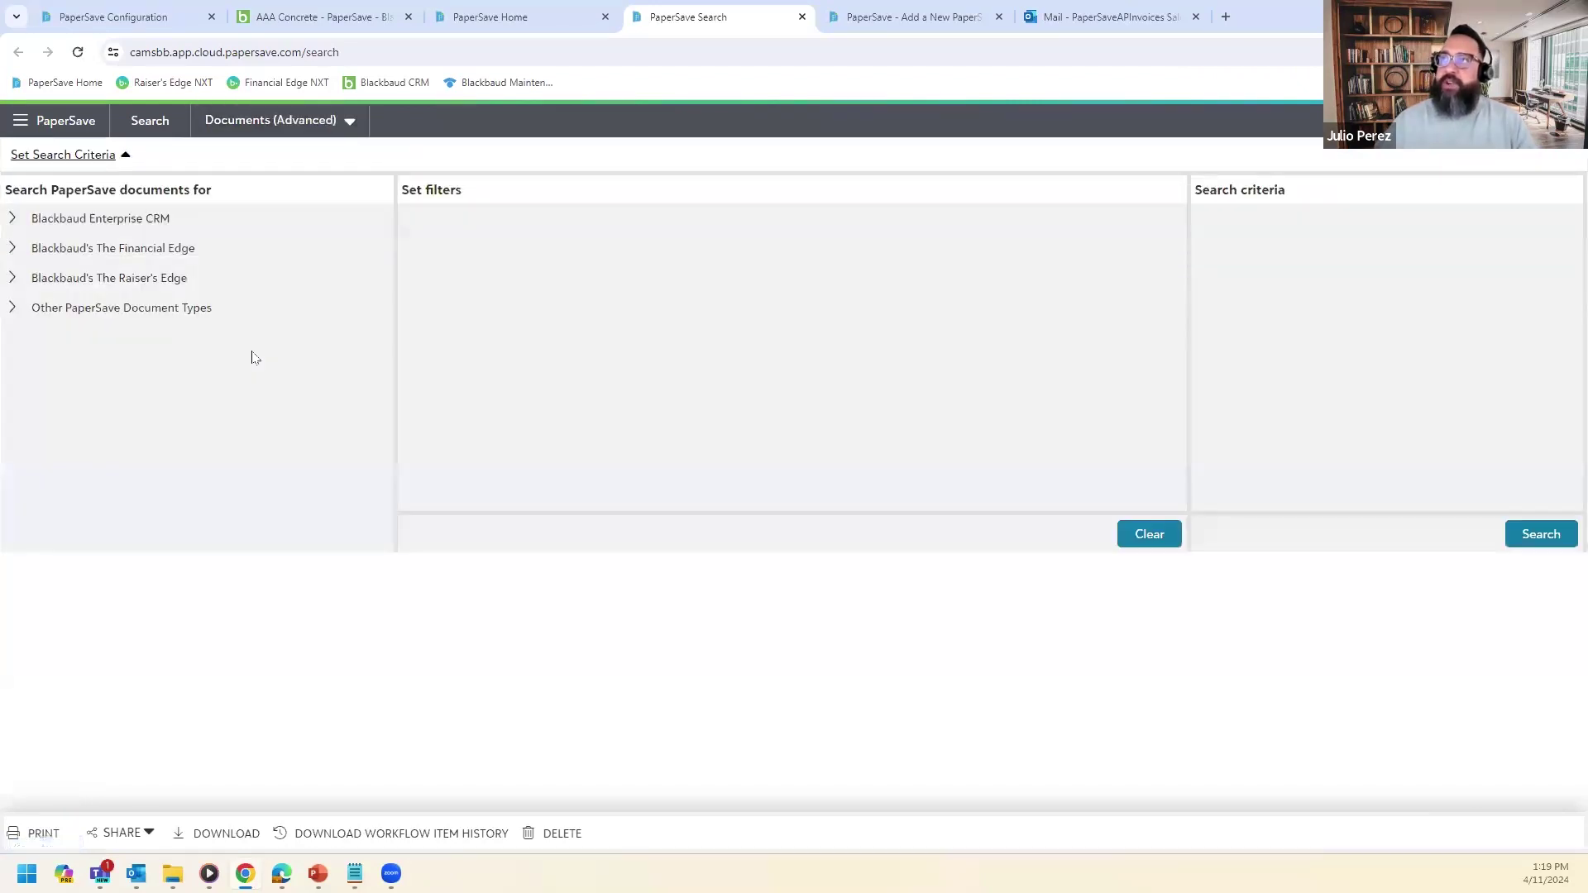
pyautogui.click(15, 220)
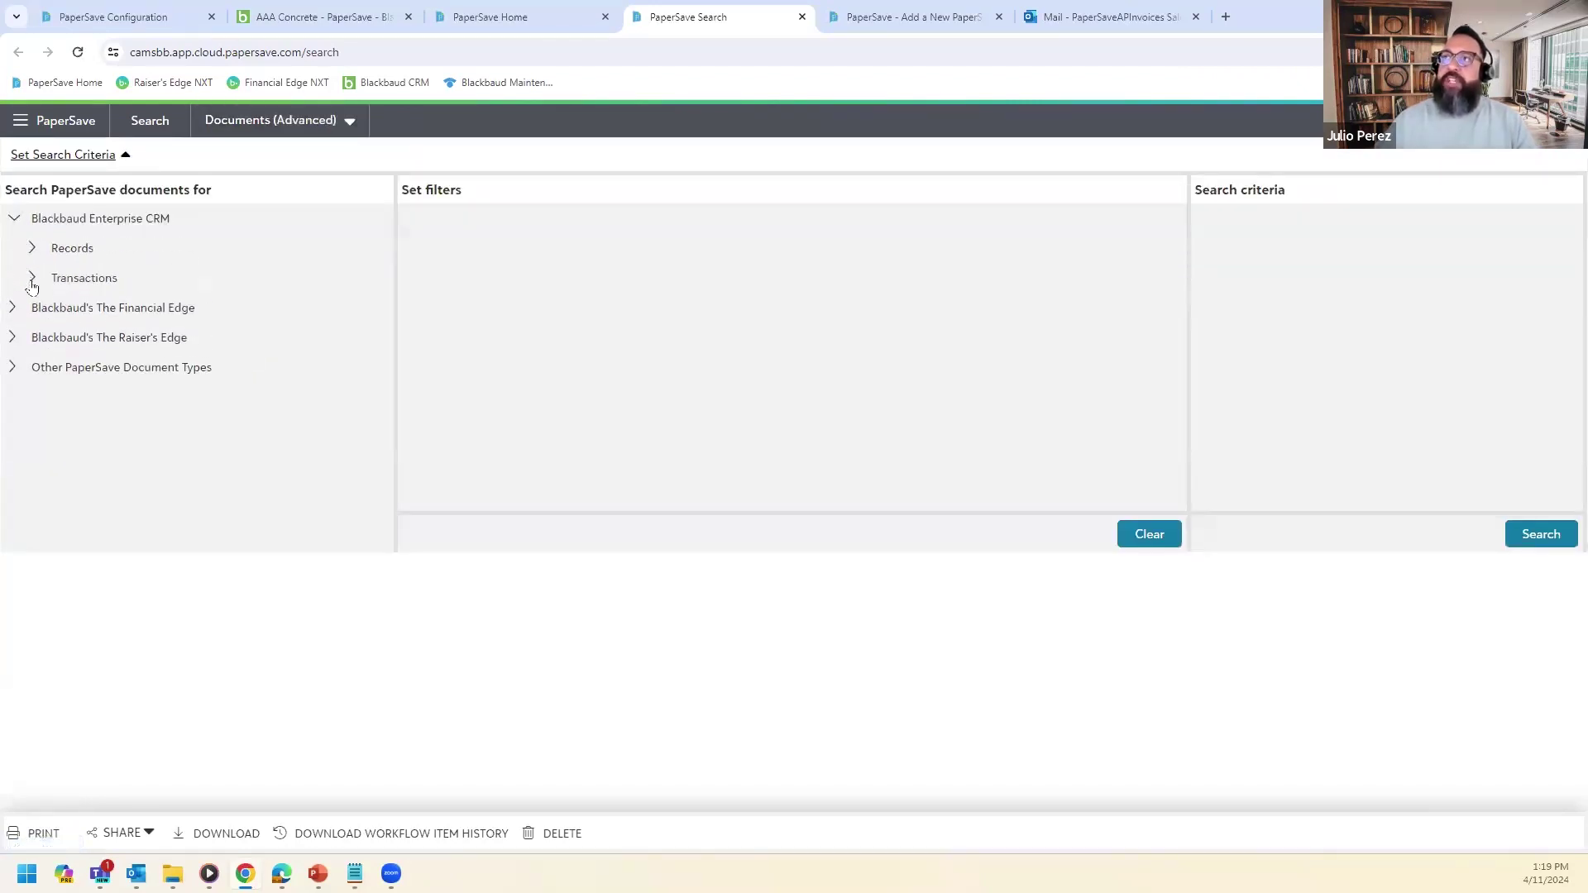
pyautogui.click(34, 278)
pyautogui.click(52, 427)
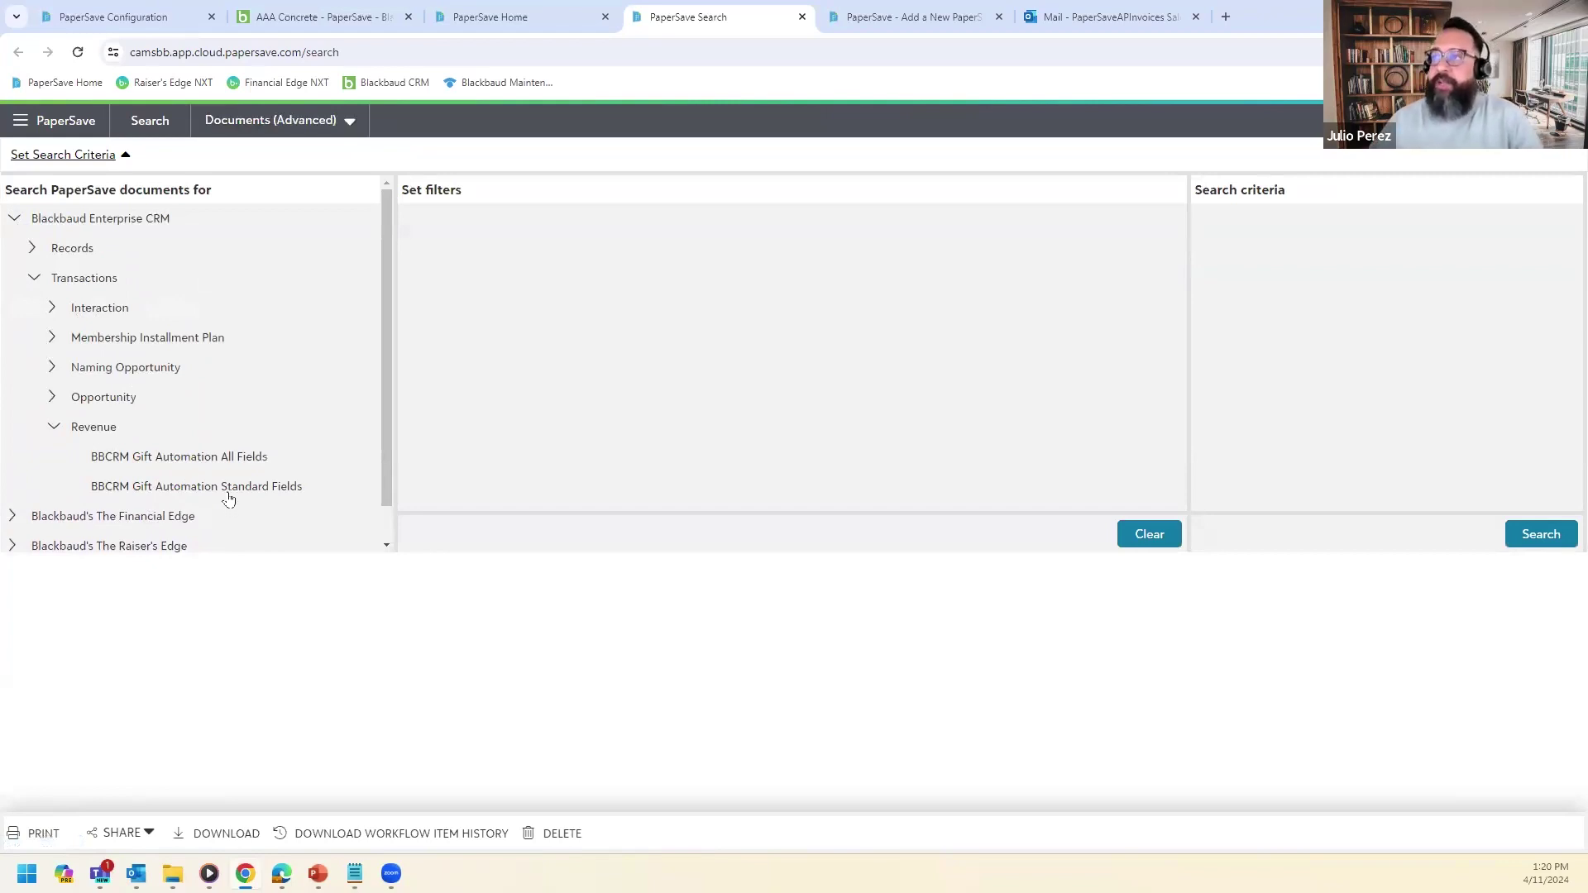
pyautogui.click(225, 460)
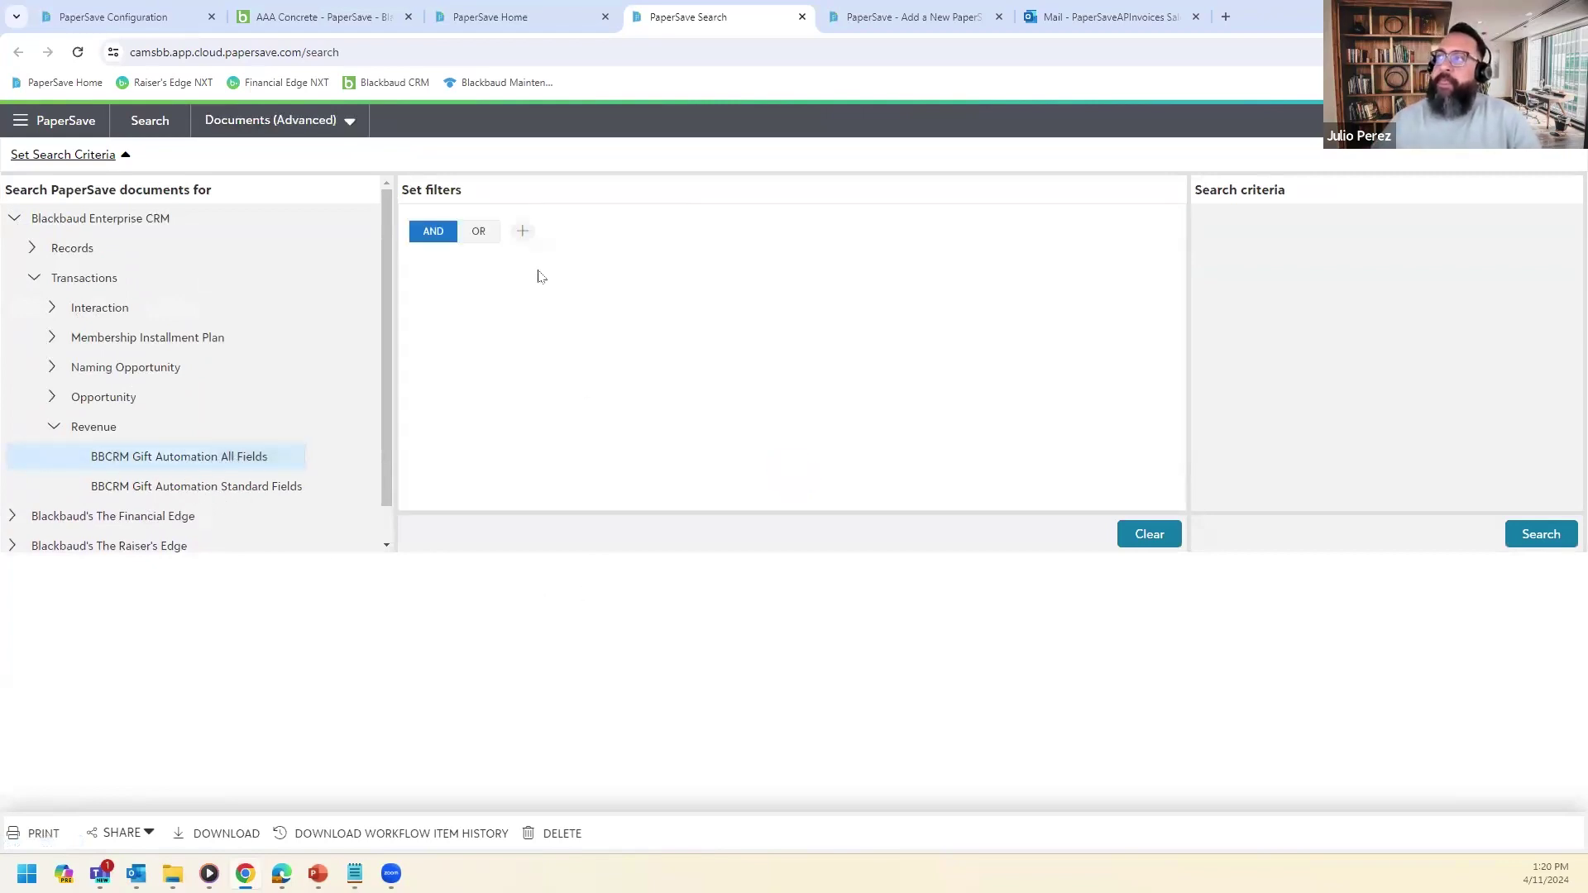
# Add a filter condition requiring the Date to be less than 4/11/2024.
pyautogui.click(523, 233)
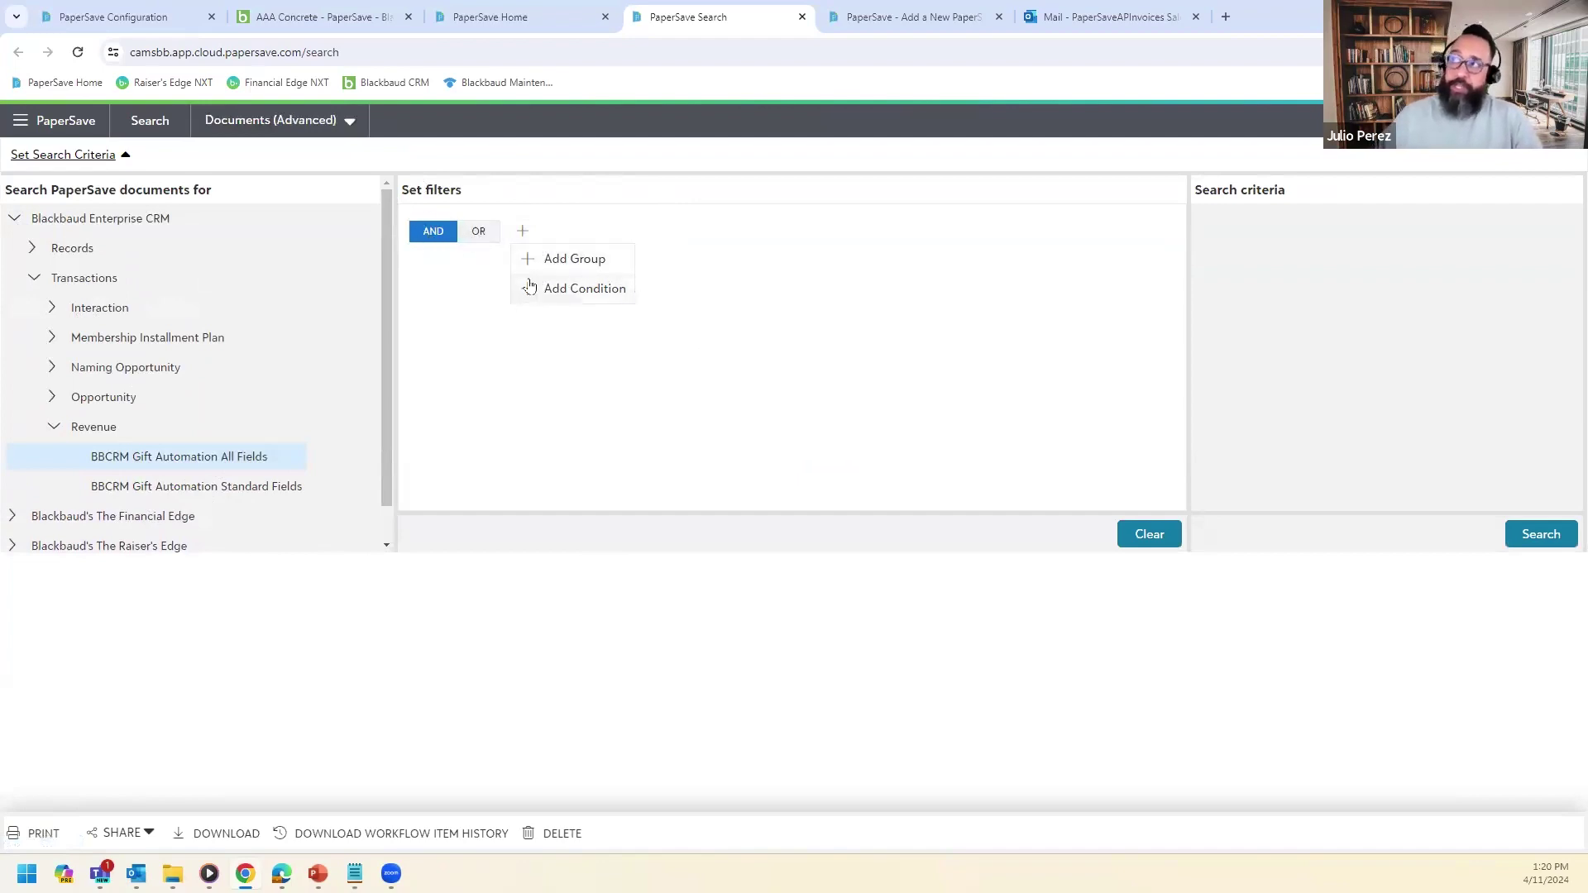
pyautogui.click(600, 293)
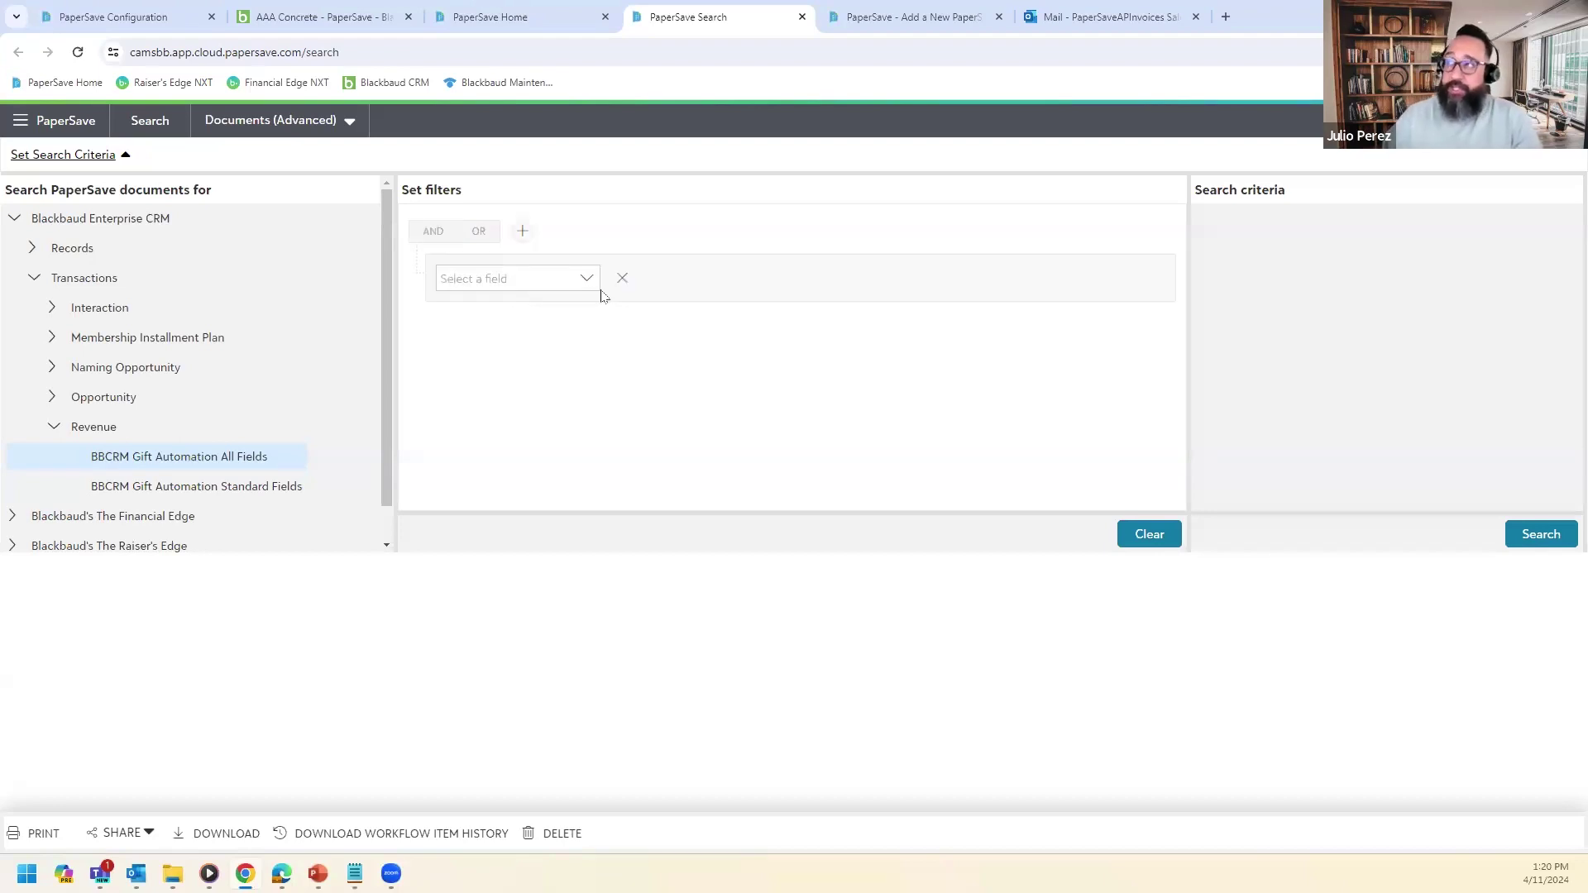
pyautogui.click(587, 282)
pyautogui.scroll(-3, 519, 383)
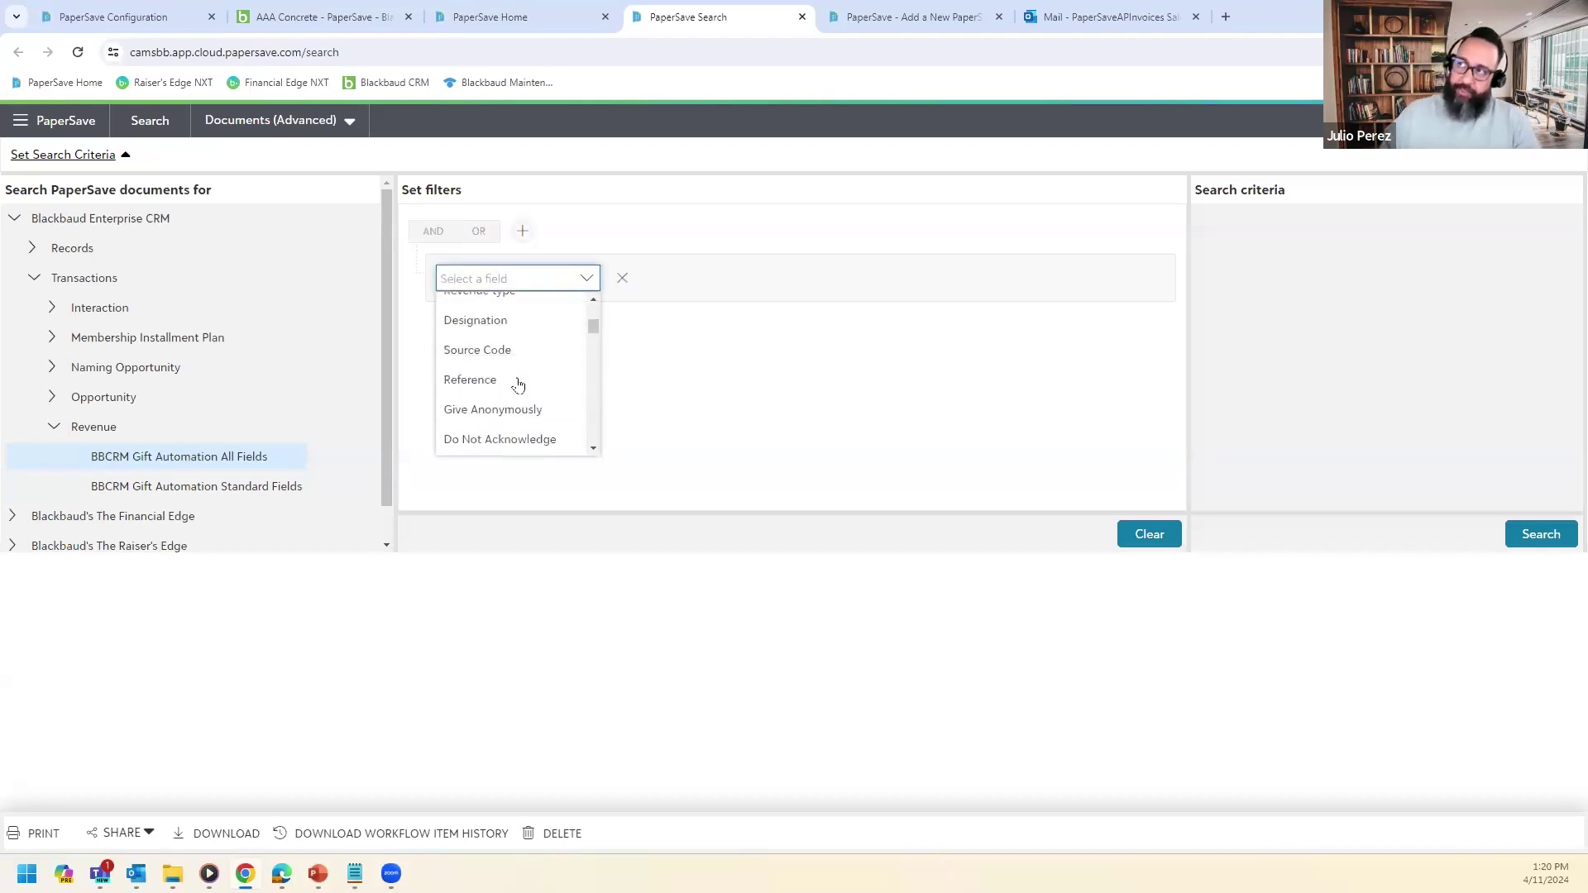
pyautogui.scroll(1, 521, 397)
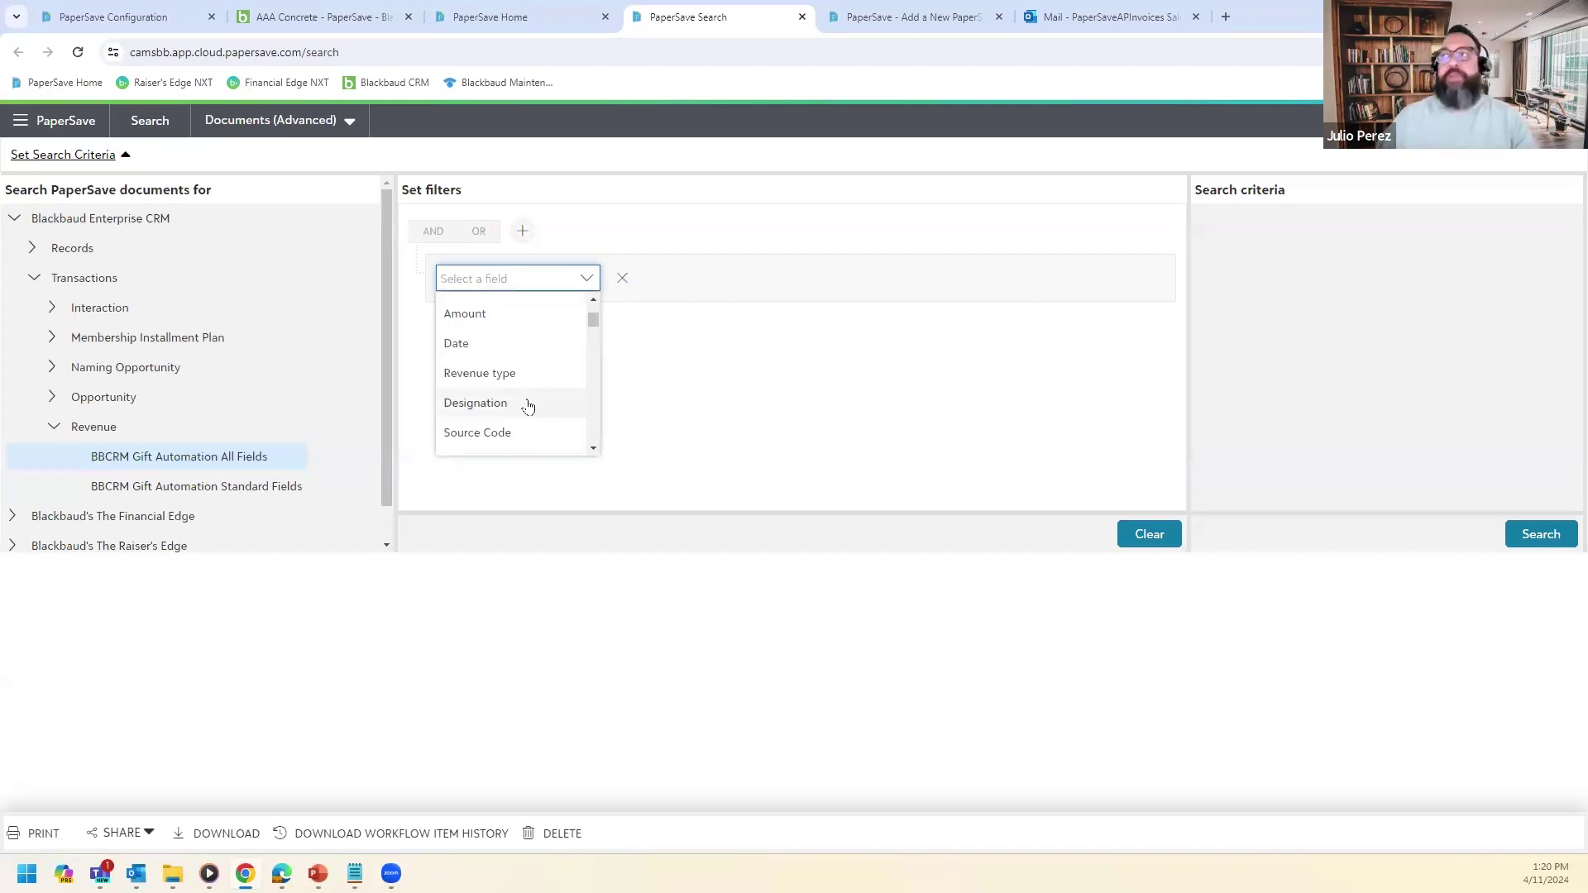
pyautogui.click(509, 350)
pyautogui.click(760, 280)
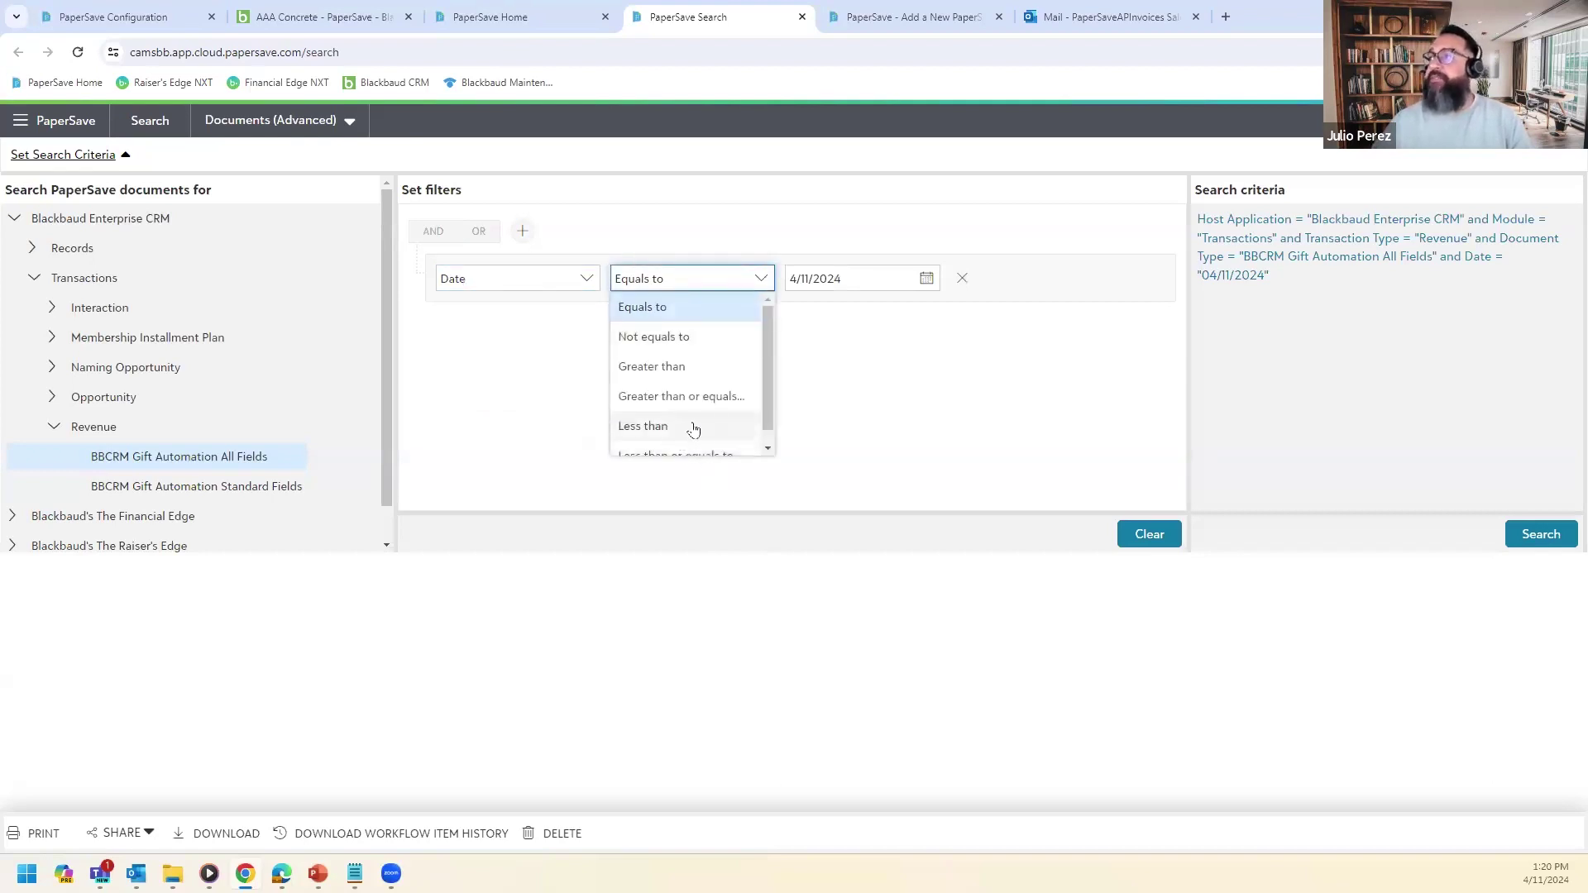
pyautogui.click(650, 427)
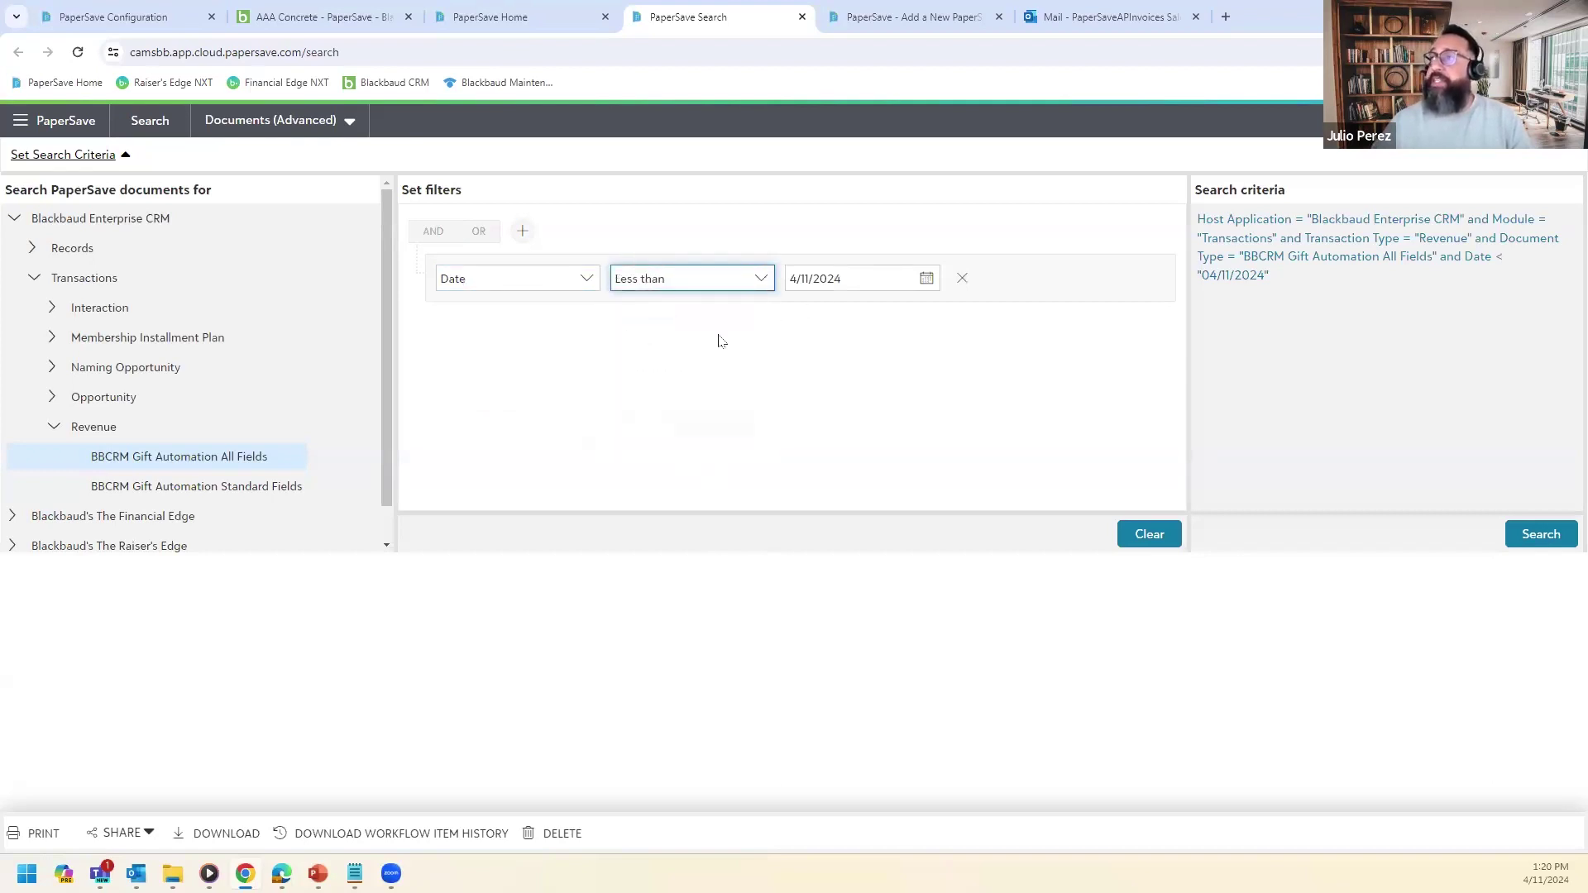
# Add a second Date condition to the filter, set to greater than 1/11/2024.
pyautogui.click(521, 231)
pyautogui.click(579, 291)
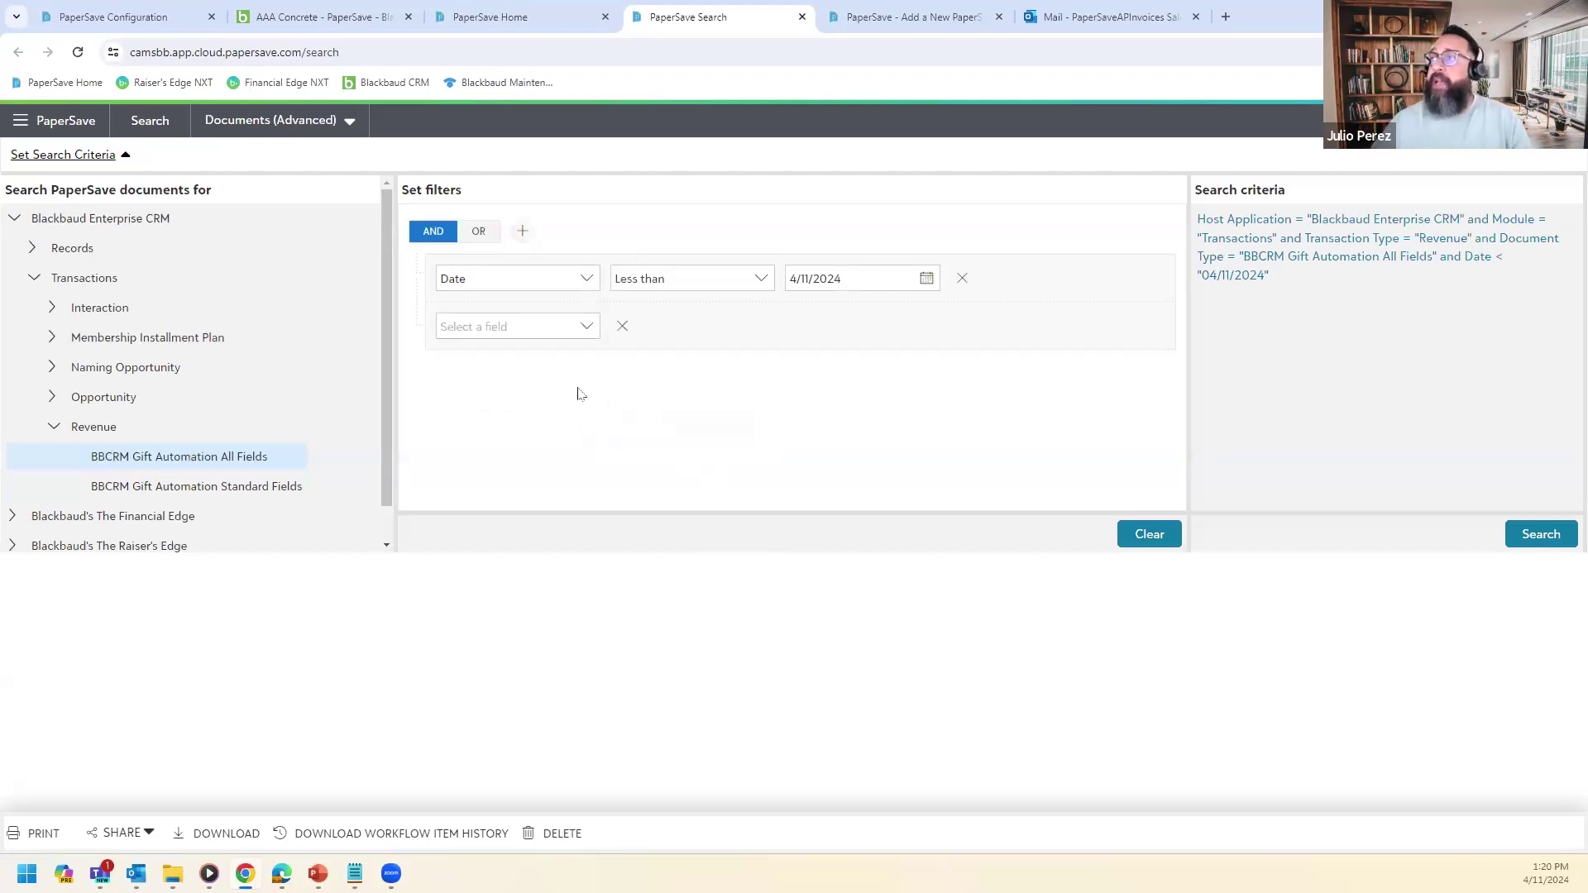
pyautogui.click(554, 326)
pyautogui.click(489, 473)
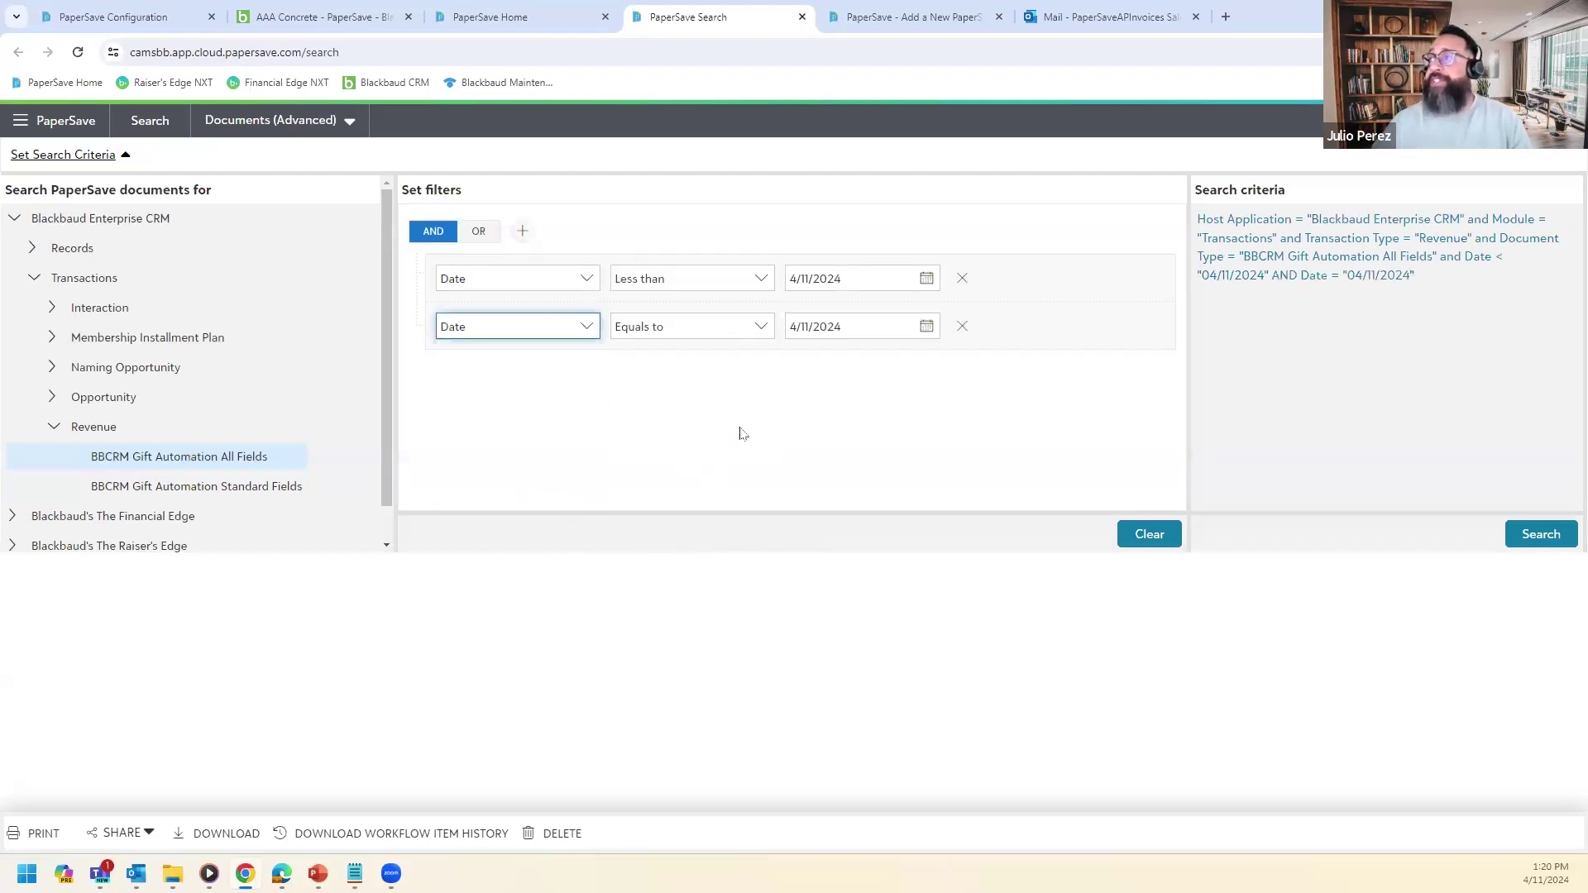
pyautogui.click(719, 331)
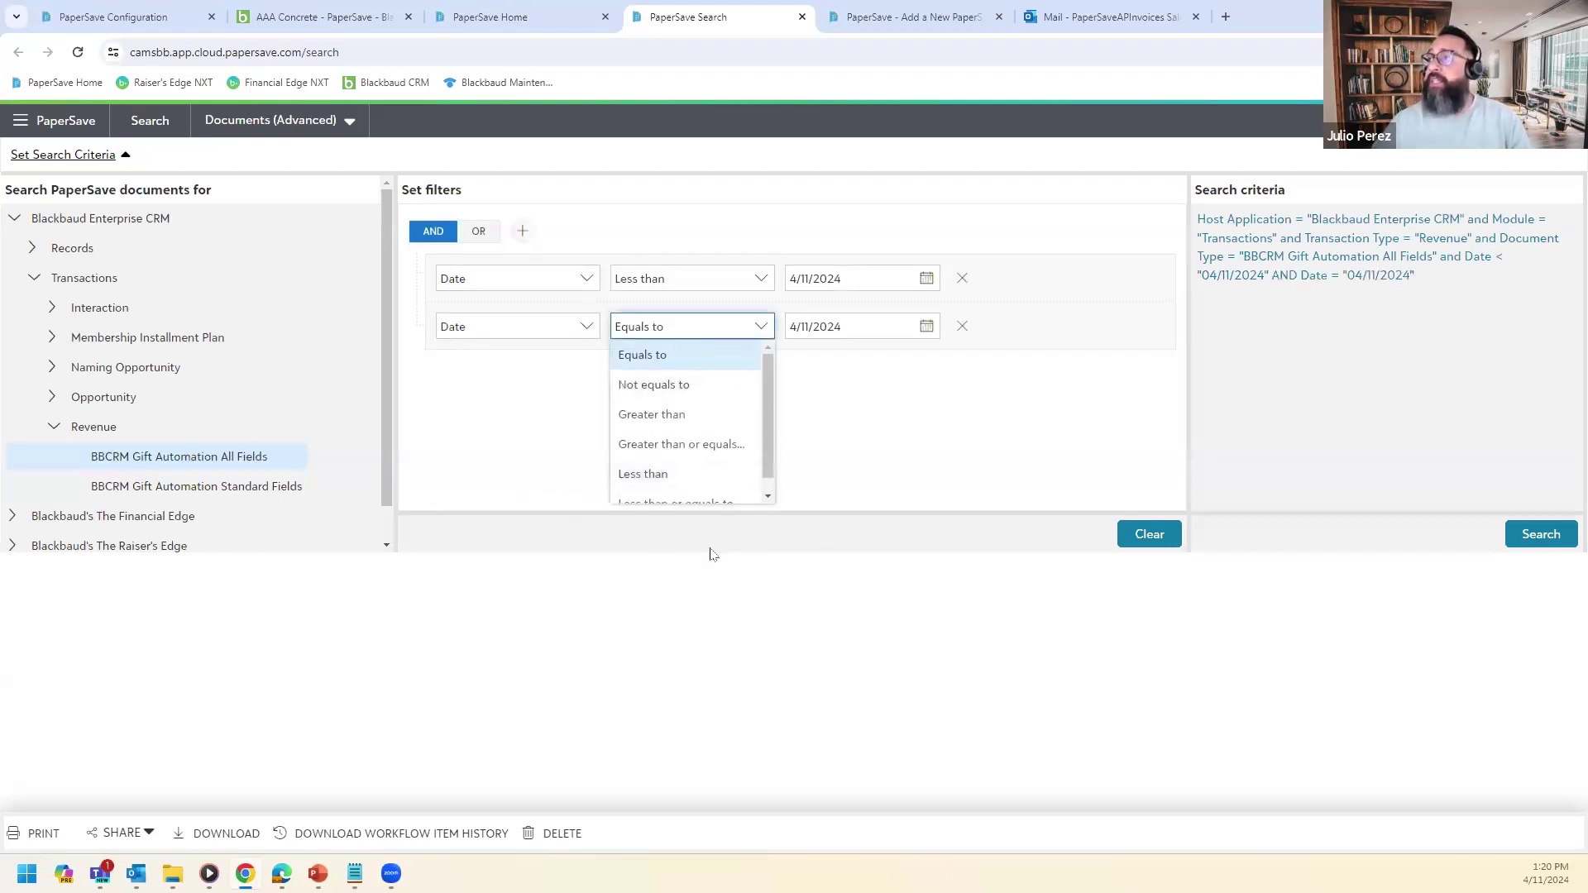
pyautogui.click(637, 415)
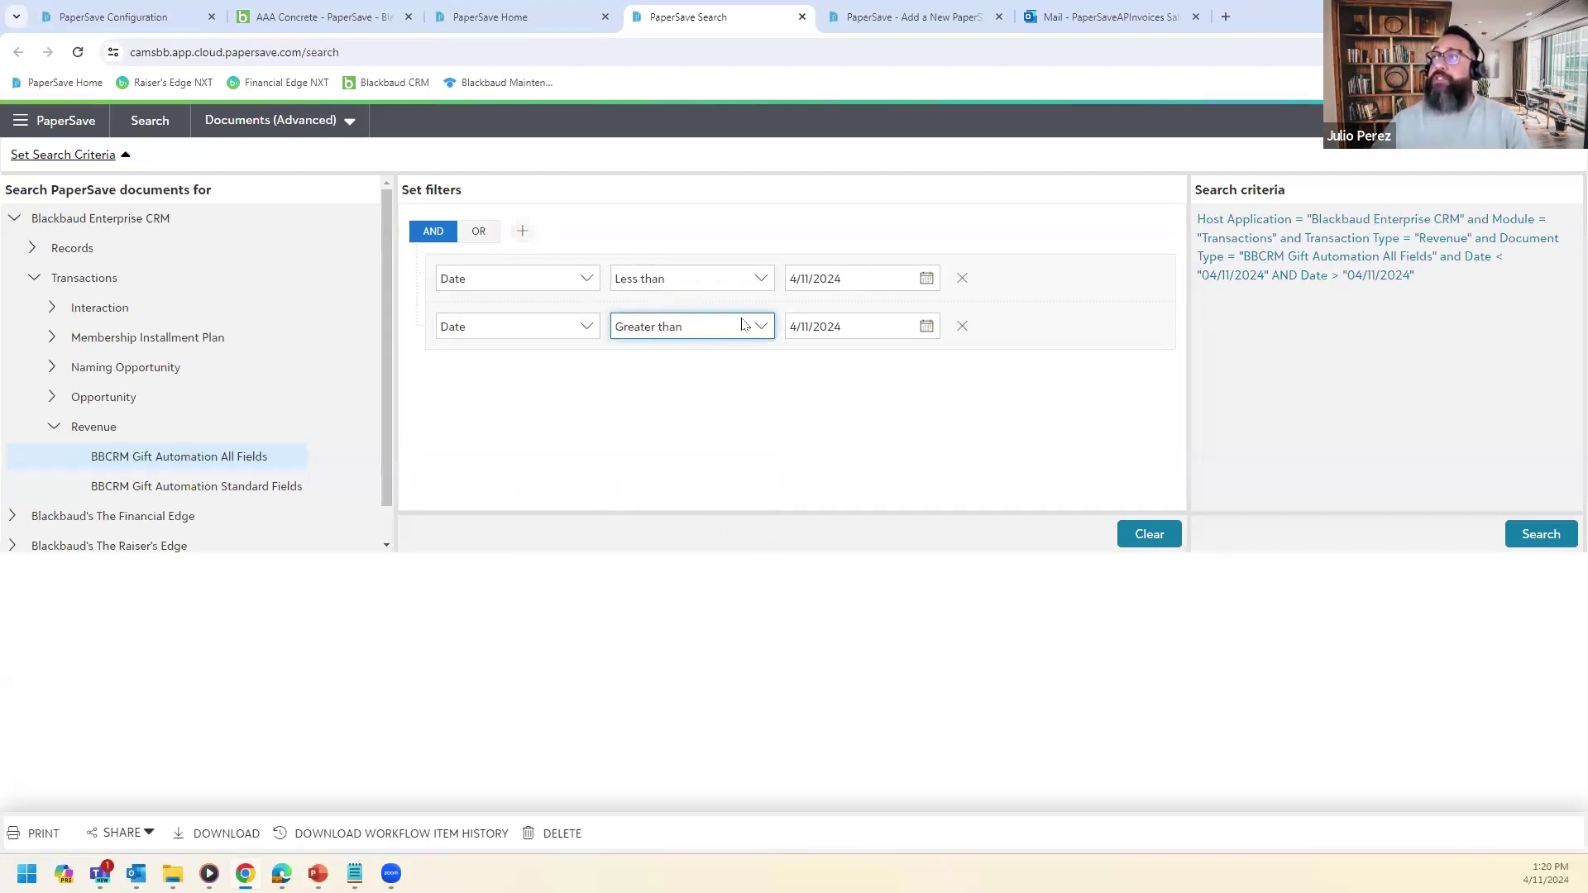
pyautogui.click(798, 327)
pyautogui.press('BackSpace')
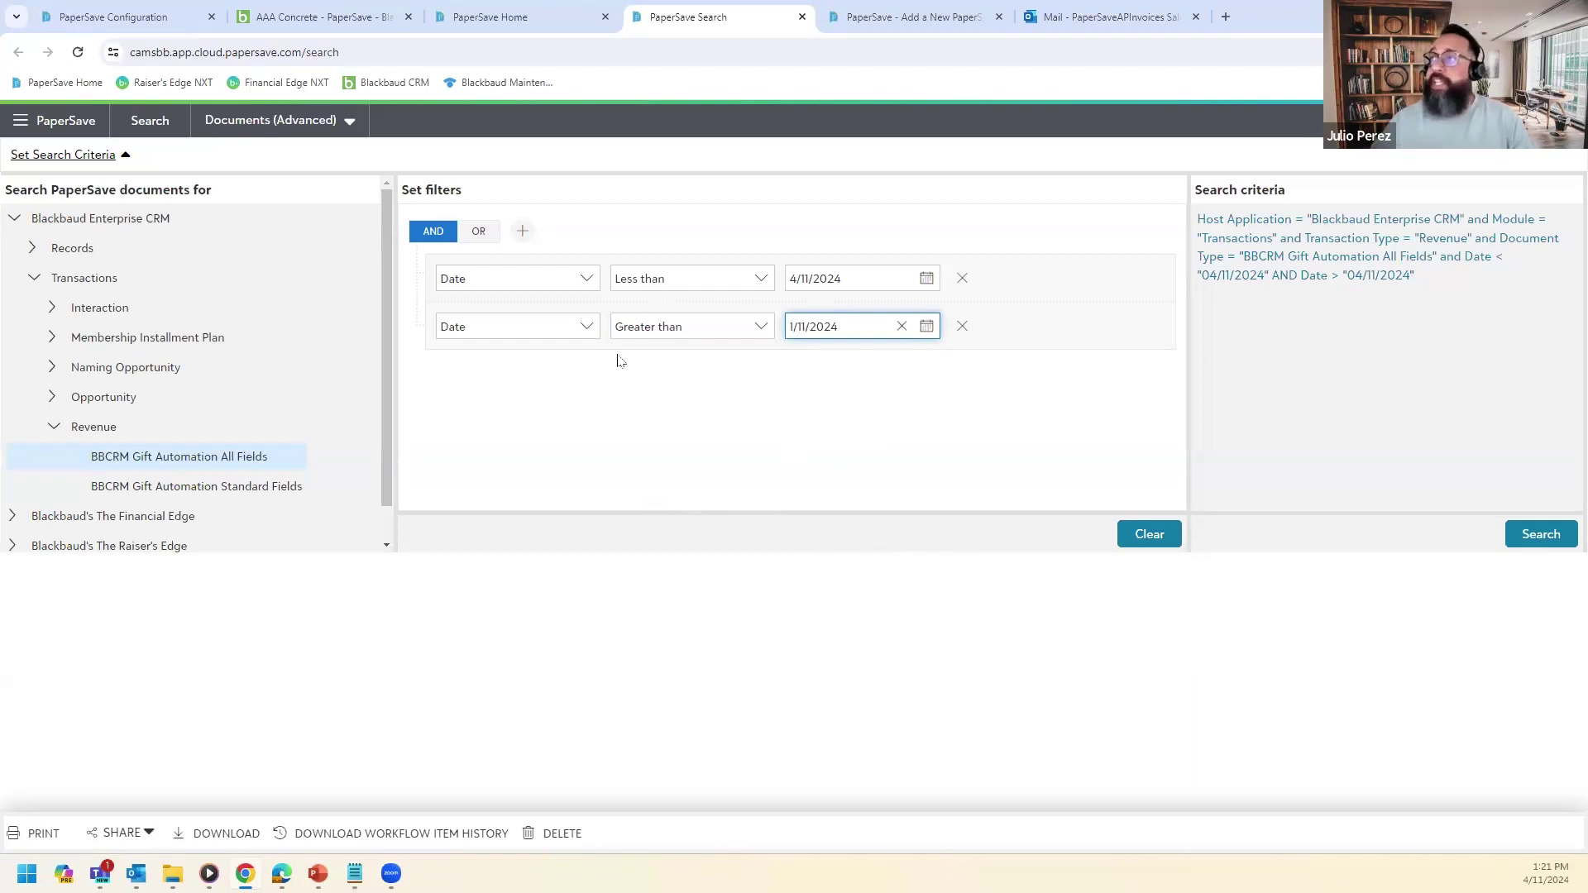
# Add a third filter condition requiring the Amount to be greater than or equal to 300.
pyautogui.click(522, 233)
pyautogui.click(575, 290)
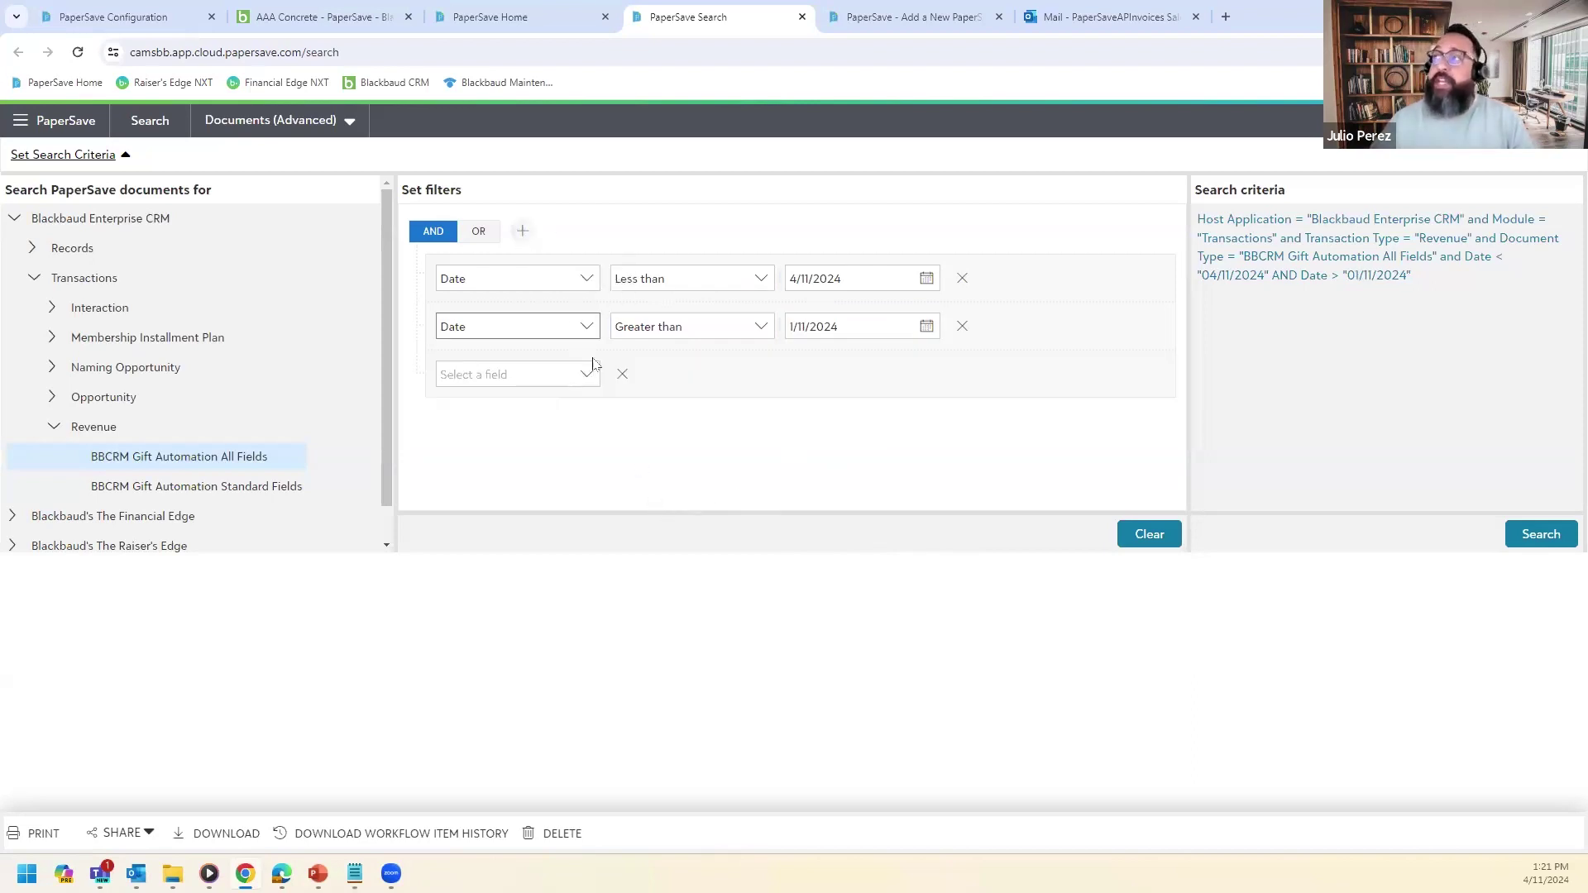
pyautogui.click(586, 375)
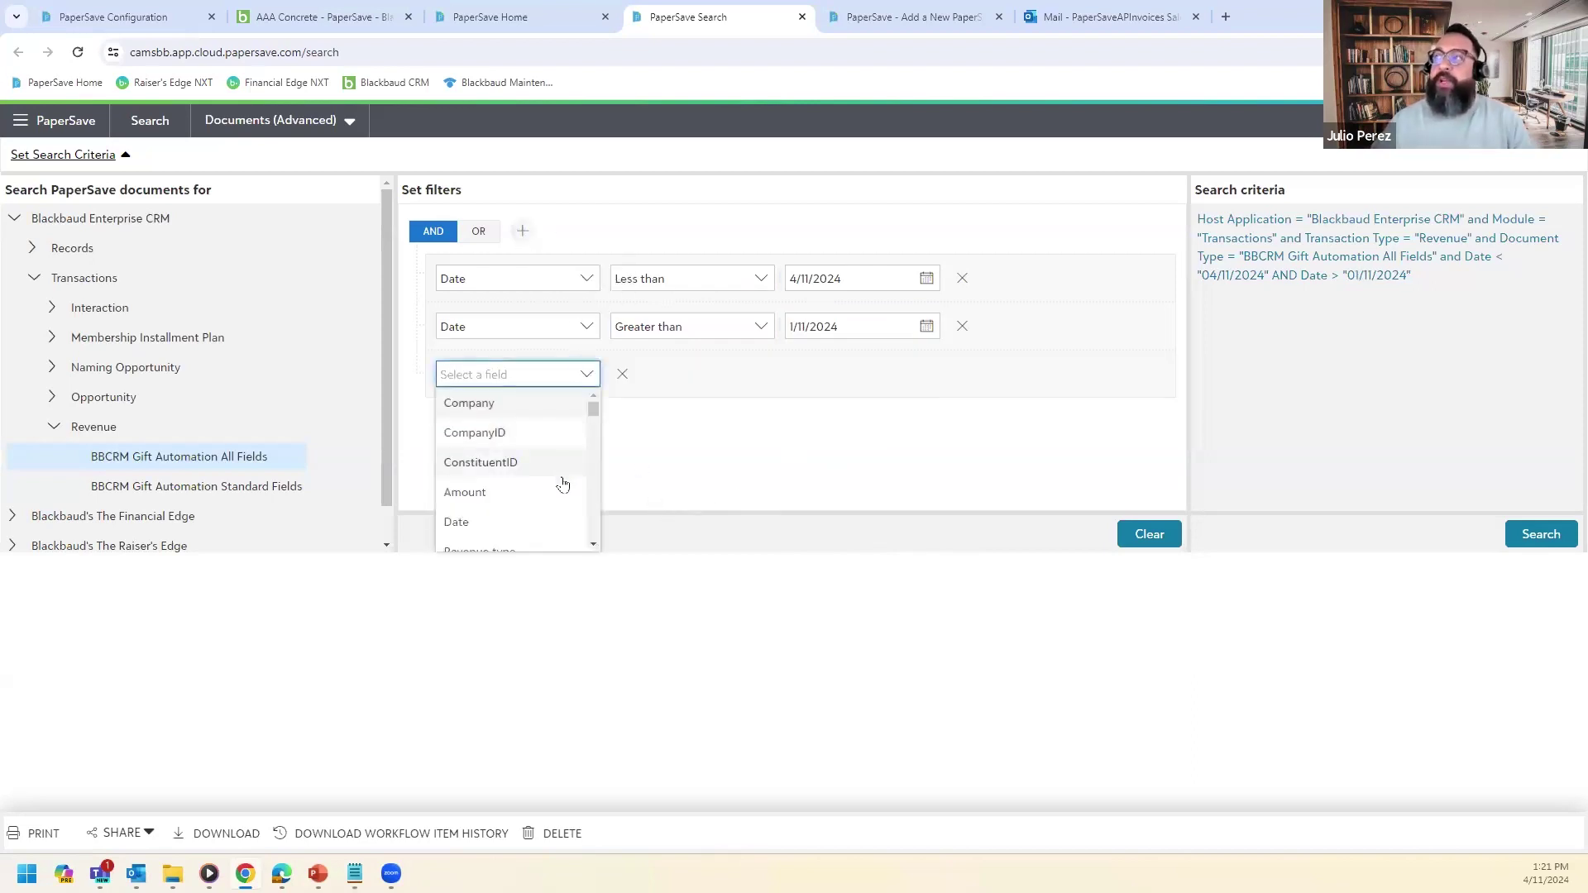
pyautogui.click(533, 494)
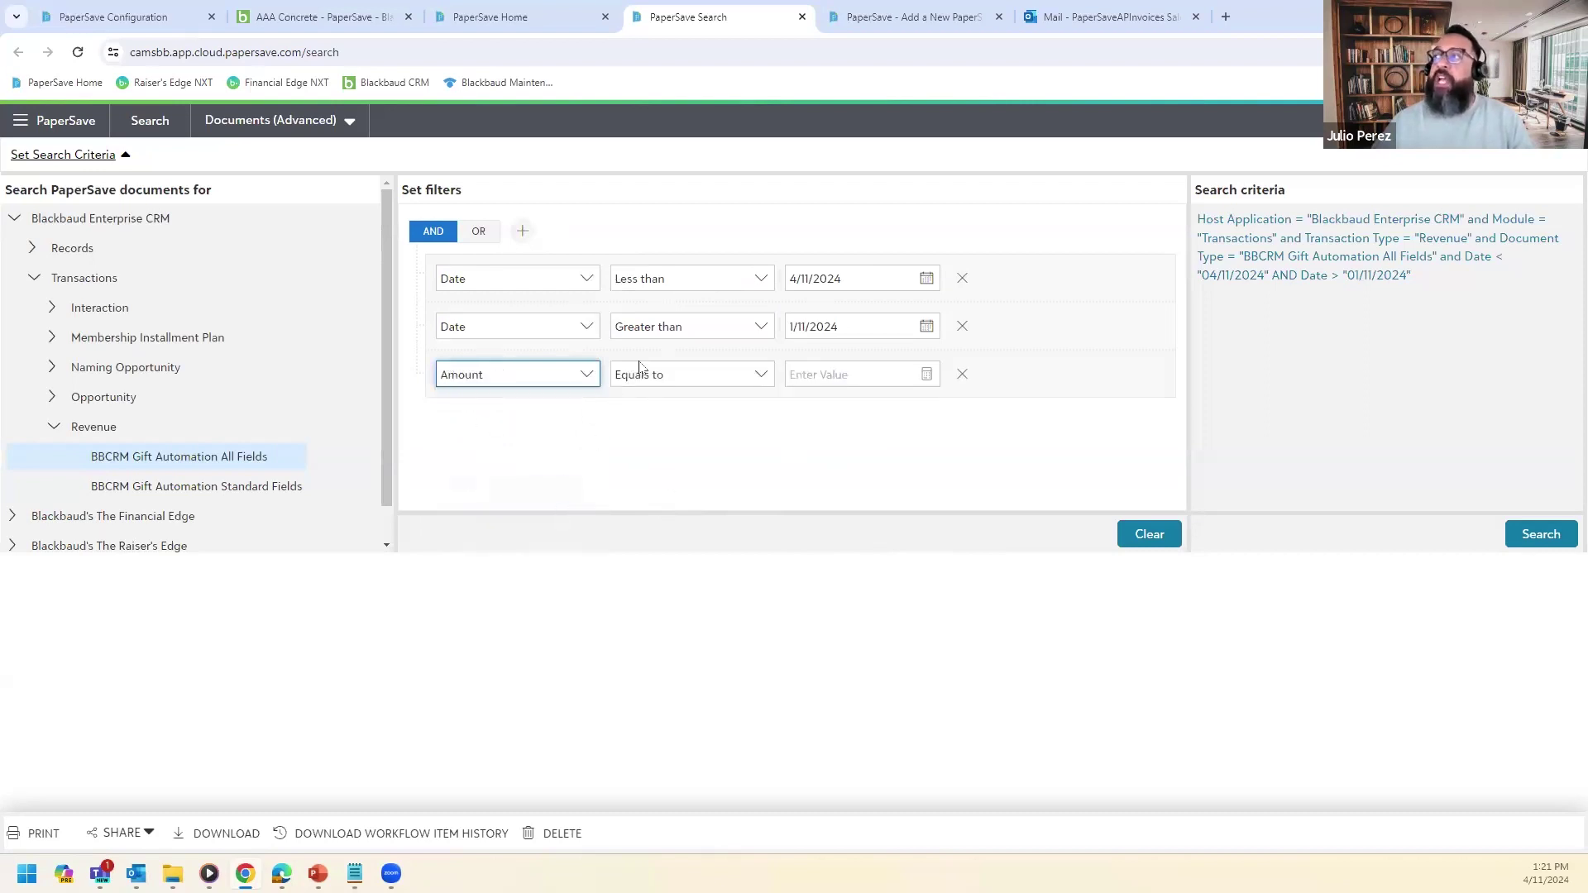
pyautogui.click(755, 374)
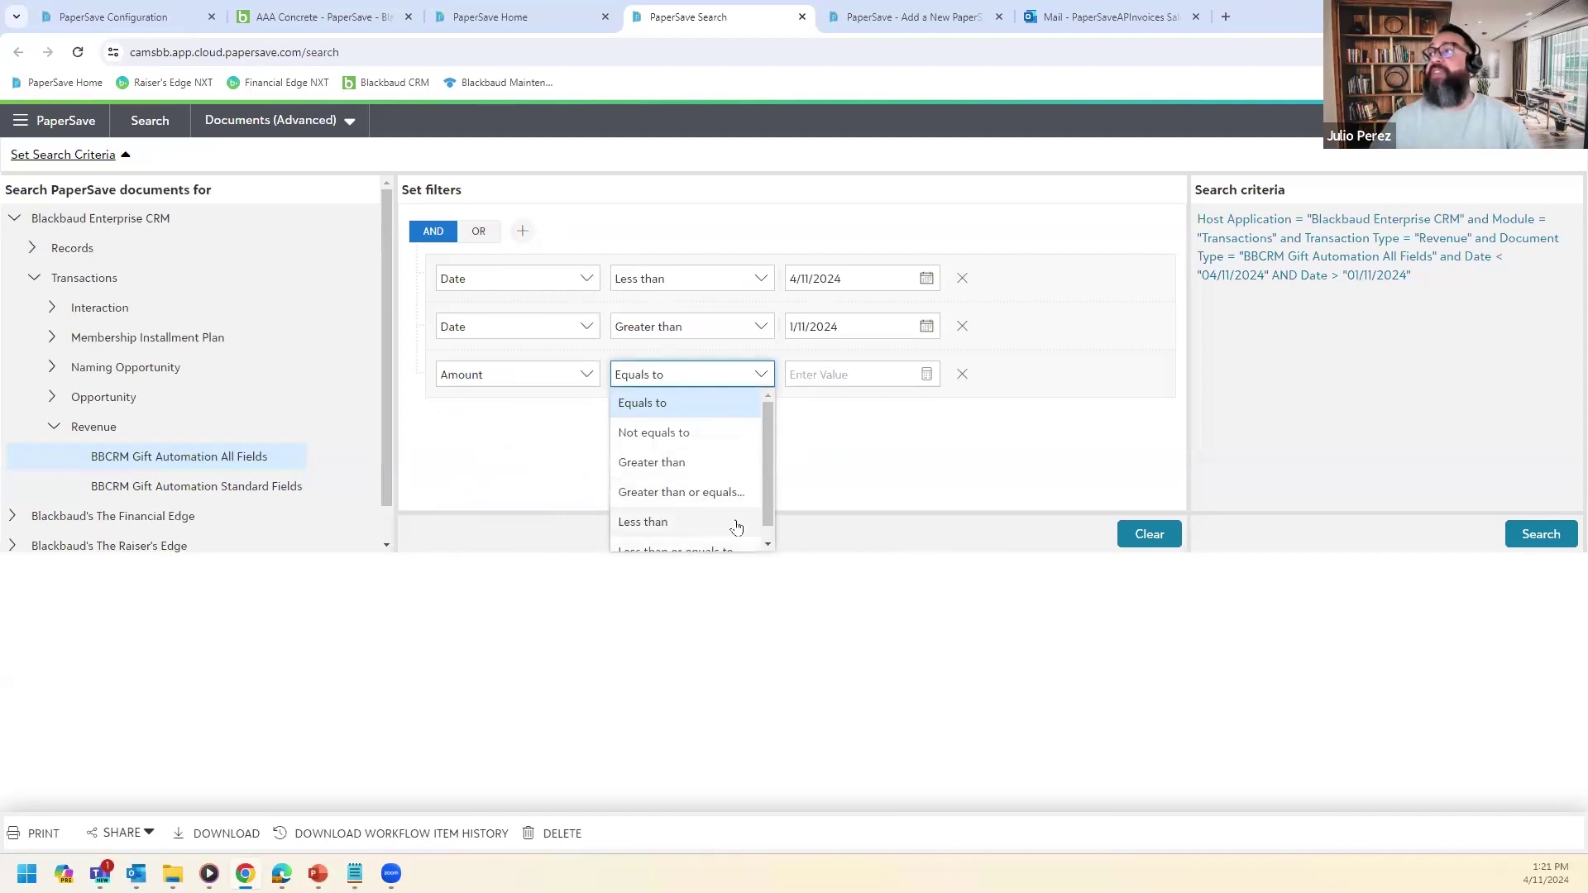
pyautogui.click(703, 492)
pyautogui.click(834, 376)
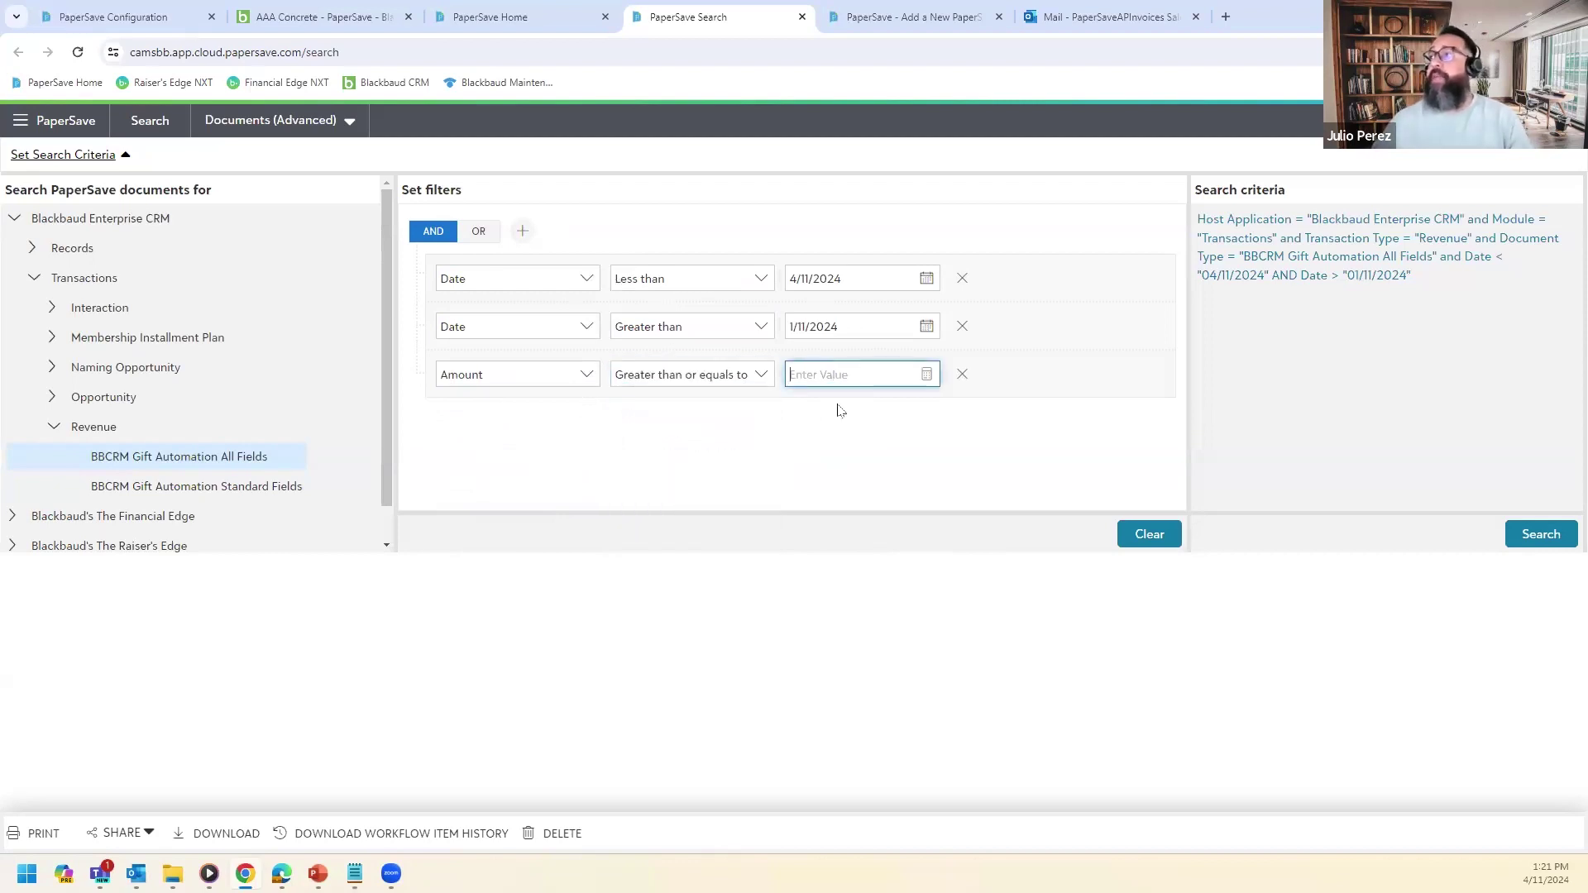
pyautogui.write('300')
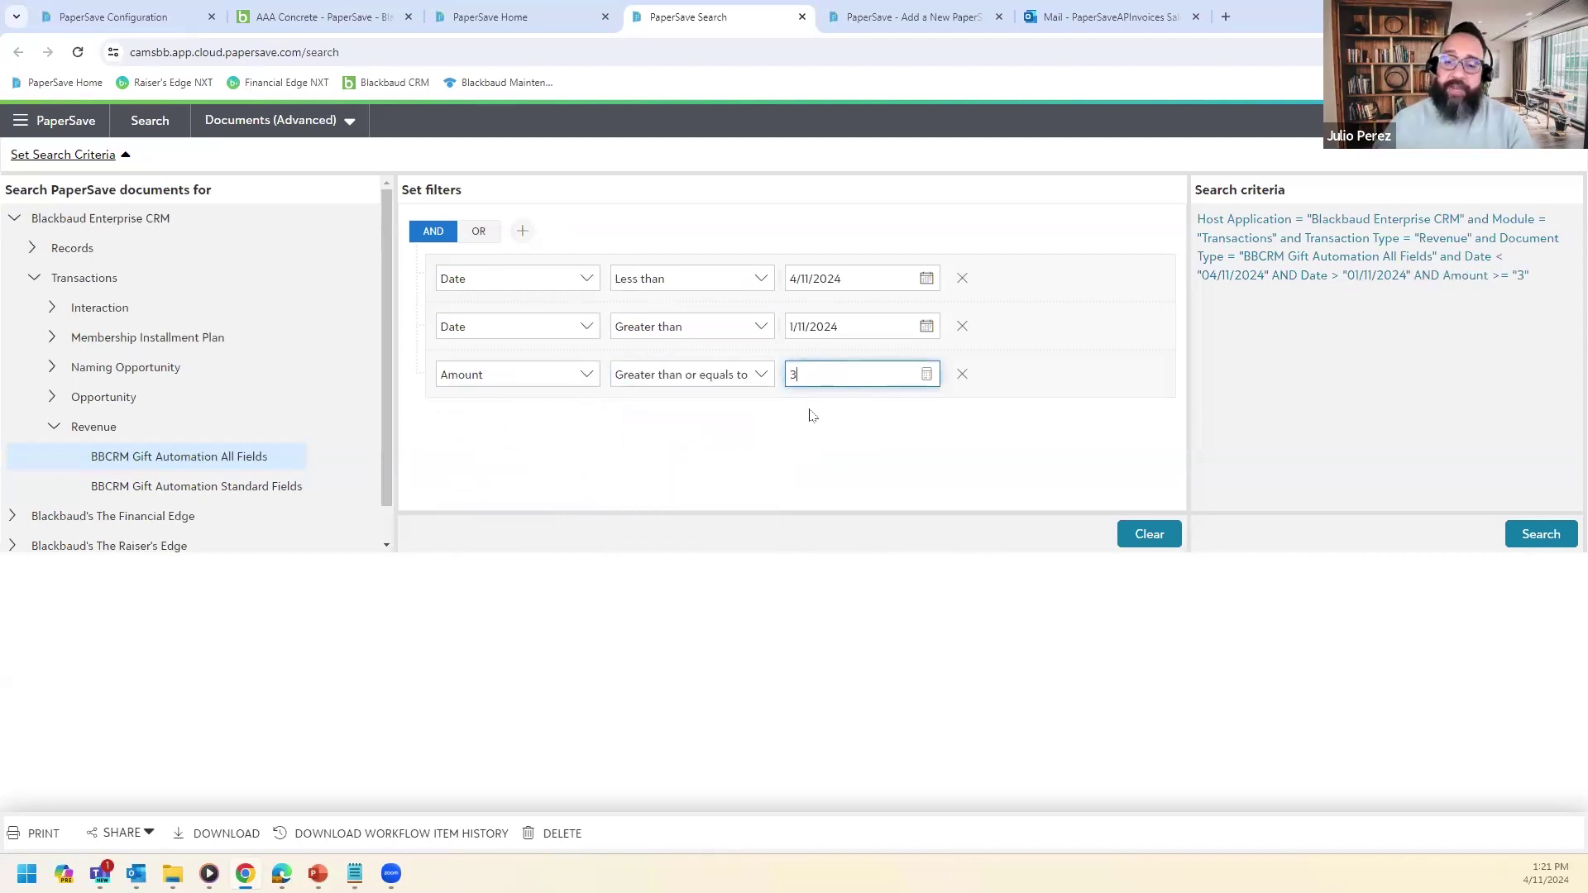
# Browse the fields offered for a fourth filter condition and remove that empty condition.
pyautogui.click(521, 231)
pyautogui.click(548, 286)
pyautogui.click(548, 423)
pyautogui.scroll(-4, 552, 497)
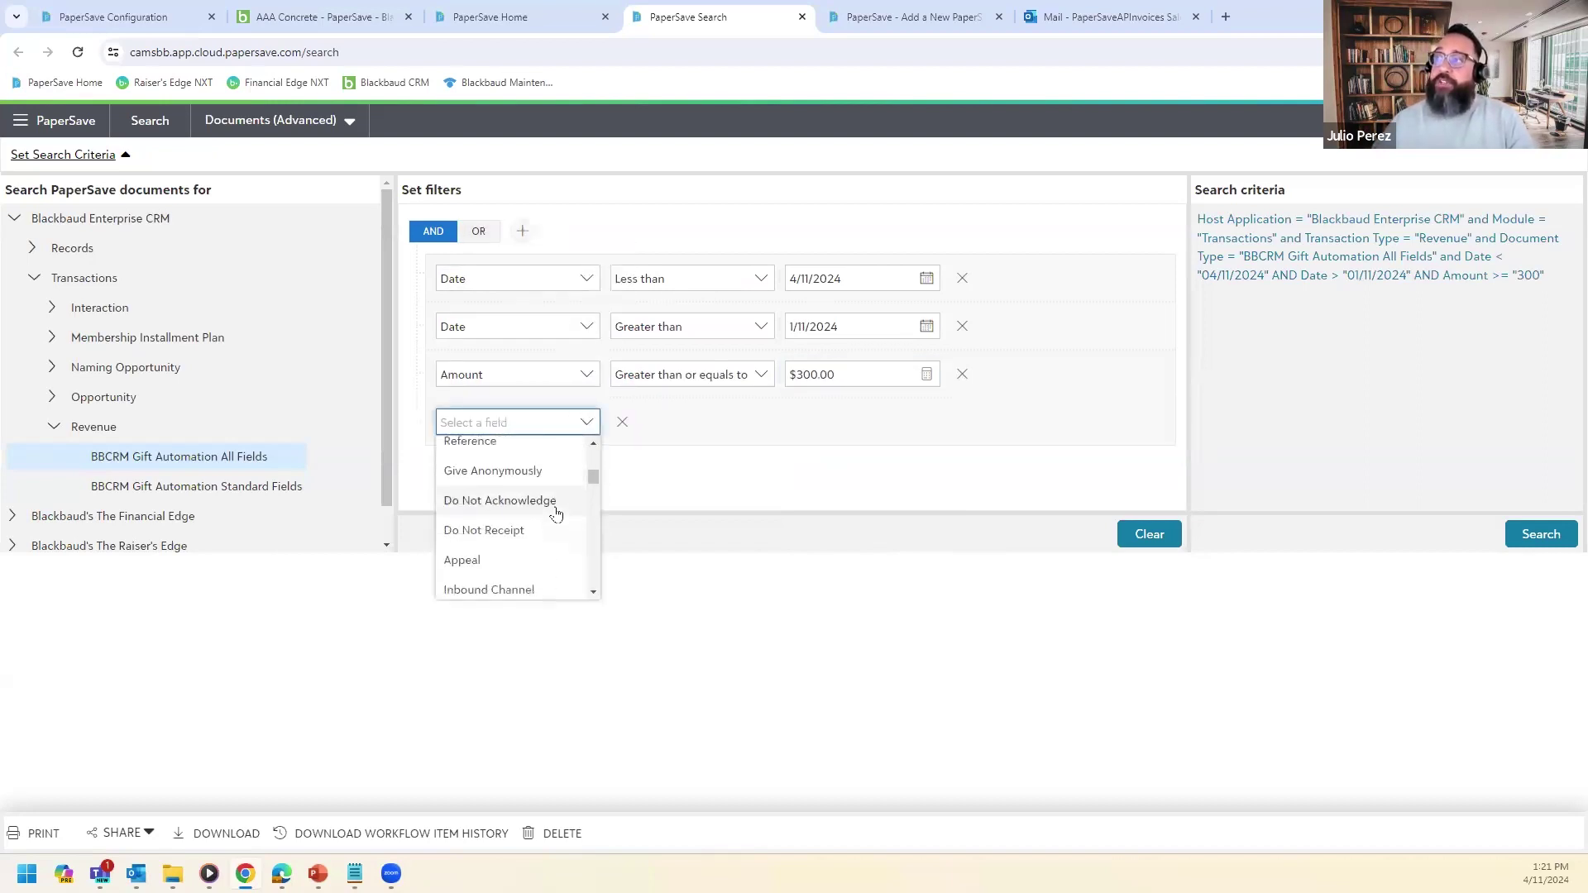
pyautogui.scroll(-2, 553, 508)
pyautogui.scroll(-2, 513, 500)
pyautogui.scroll(-5, 514, 506)
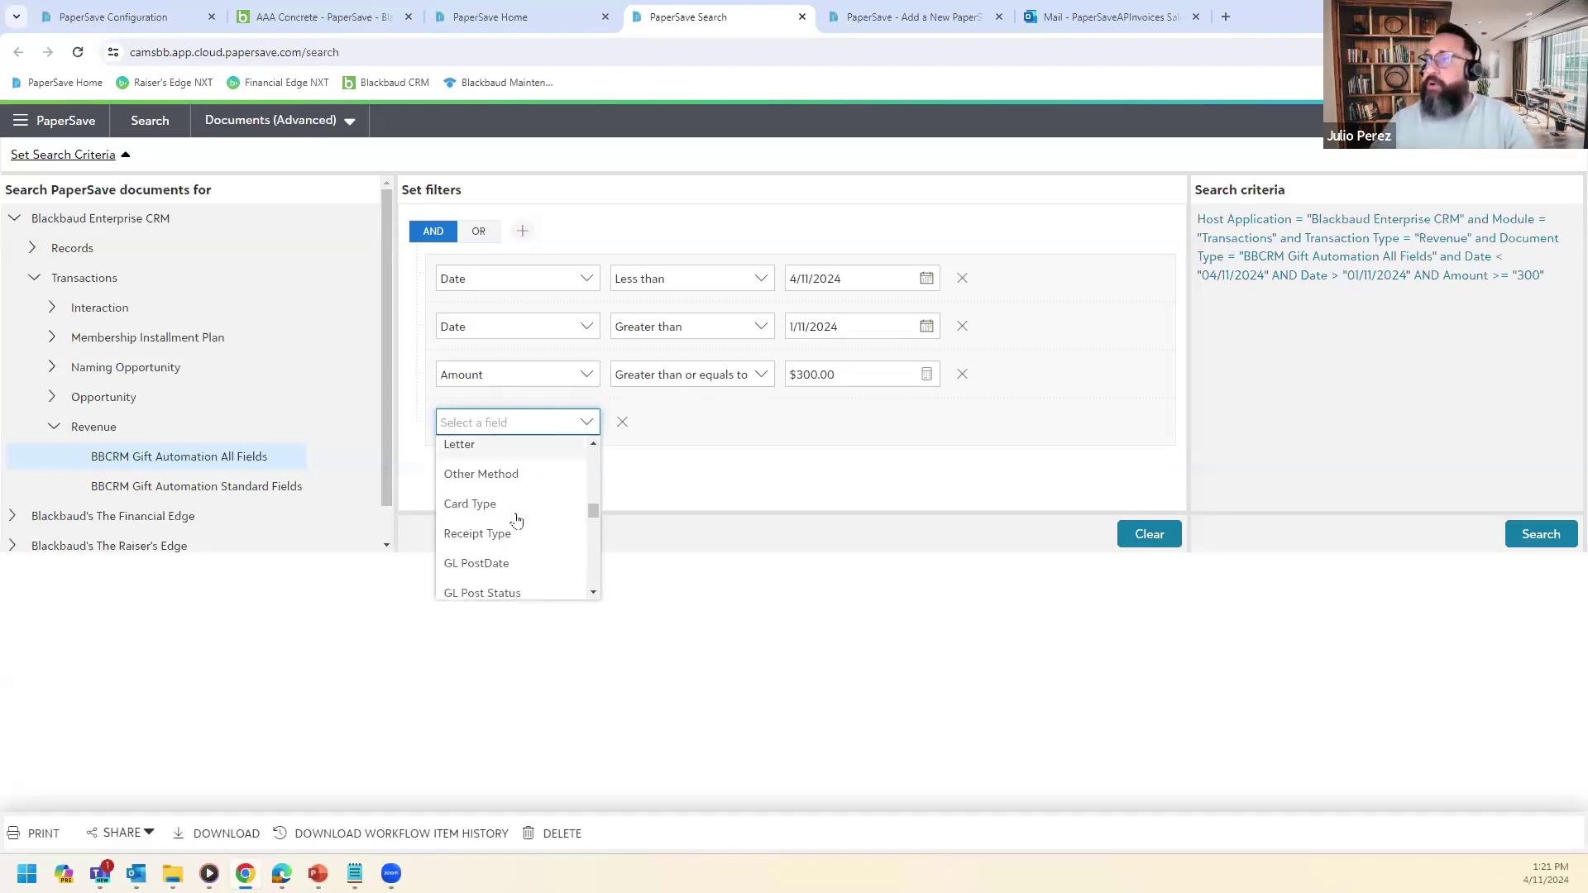
pyautogui.scroll(-3, 529, 542)
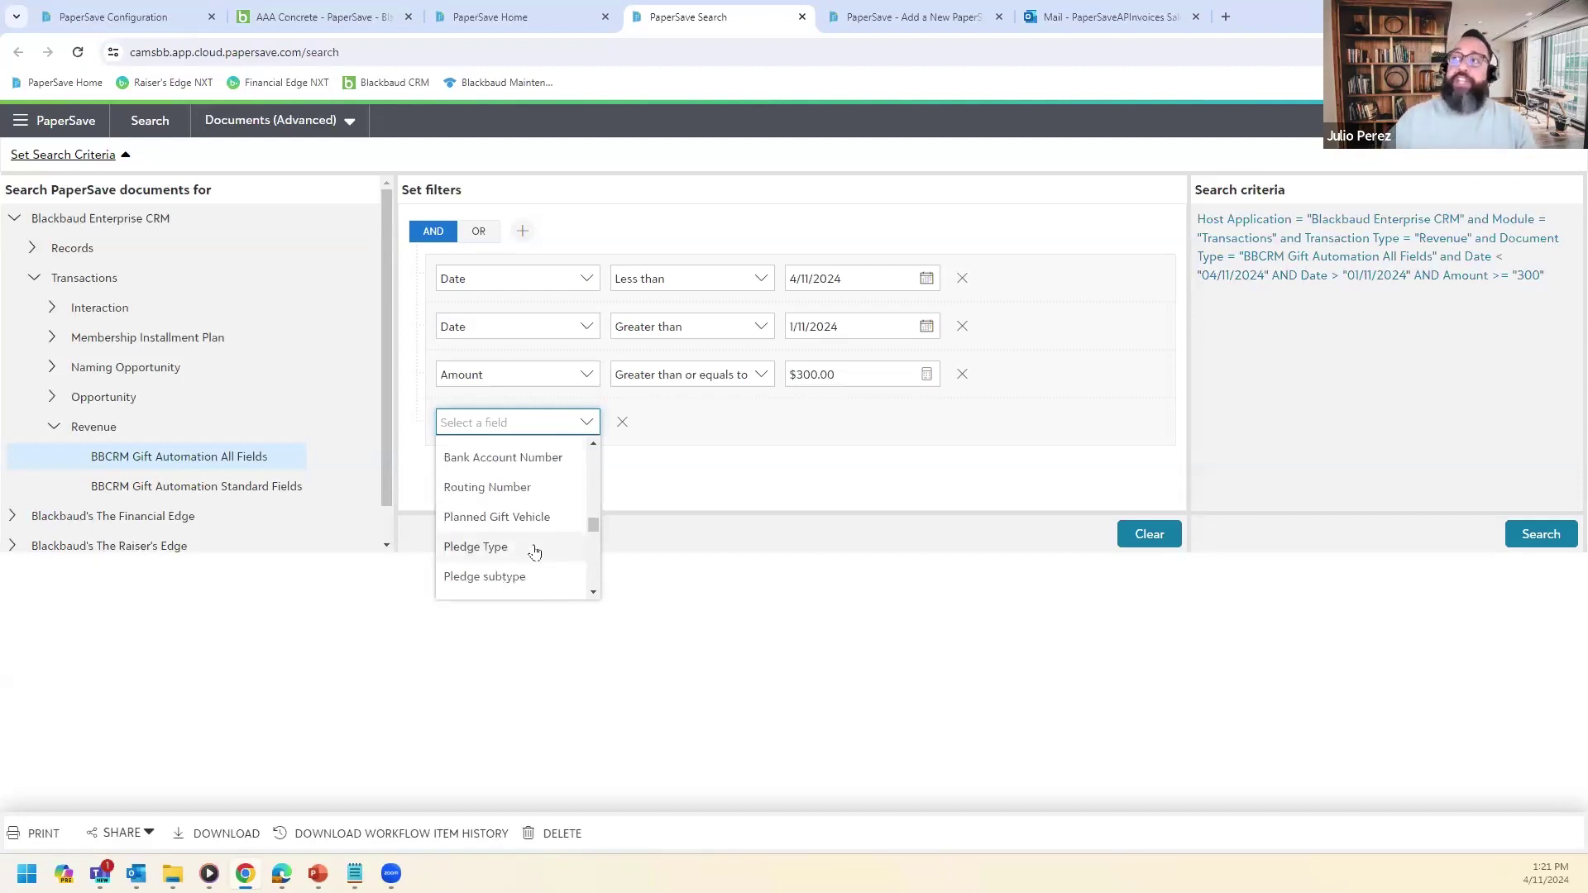
pyautogui.scroll(-1, 534, 552)
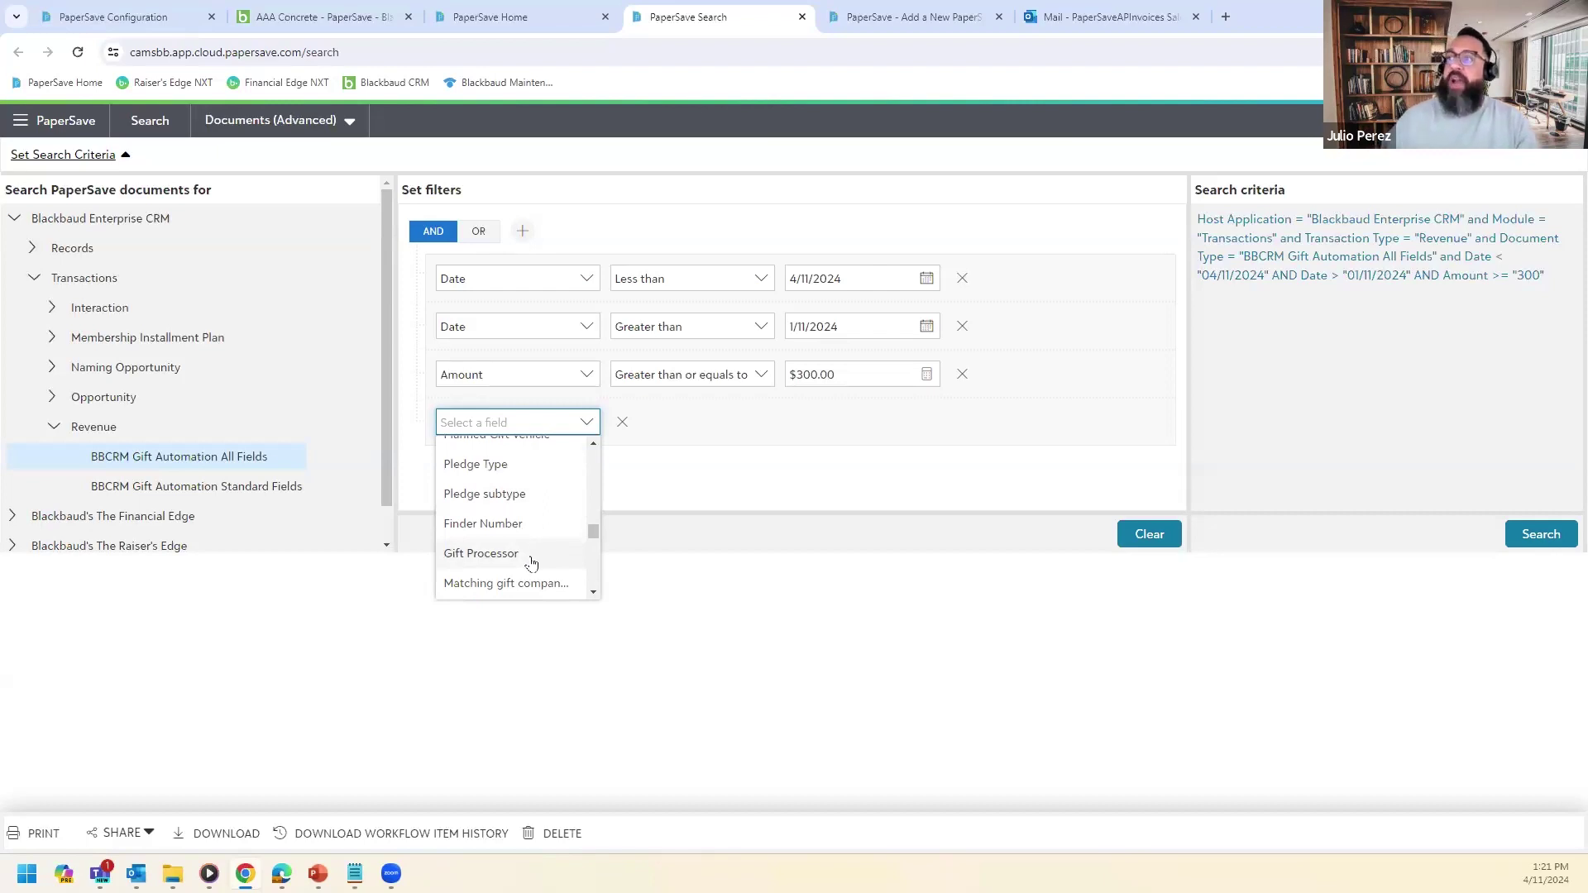
pyautogui.click(728, 451)
pyautogui.click(622, 422)
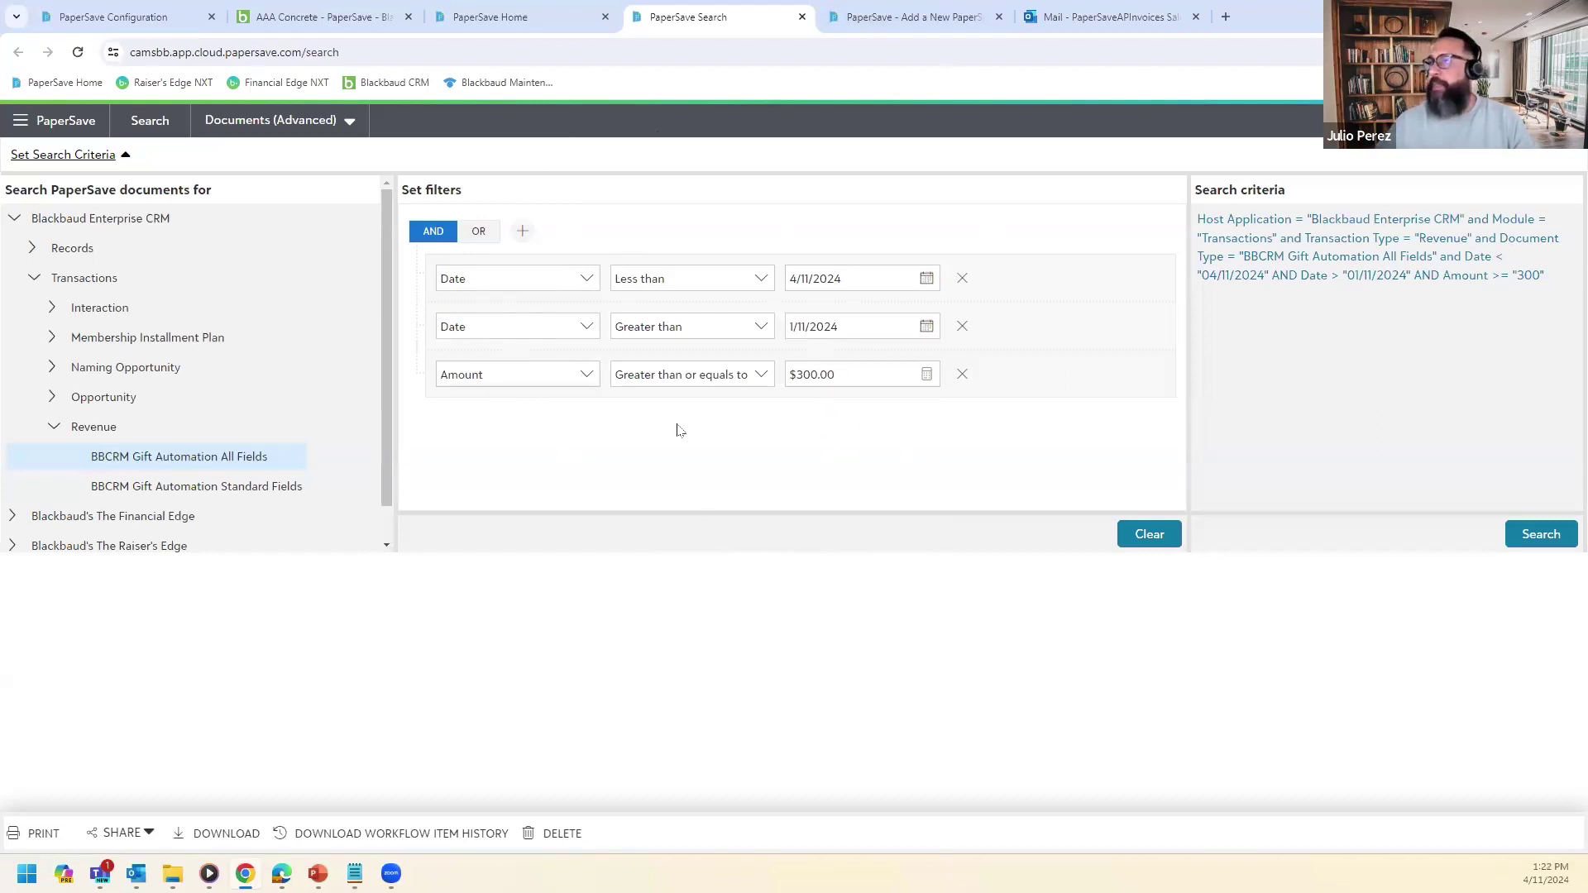
# Run the advanced search with the current filters and examine the matching documents and the search criteria.
pyautogui.click(1553, 538)
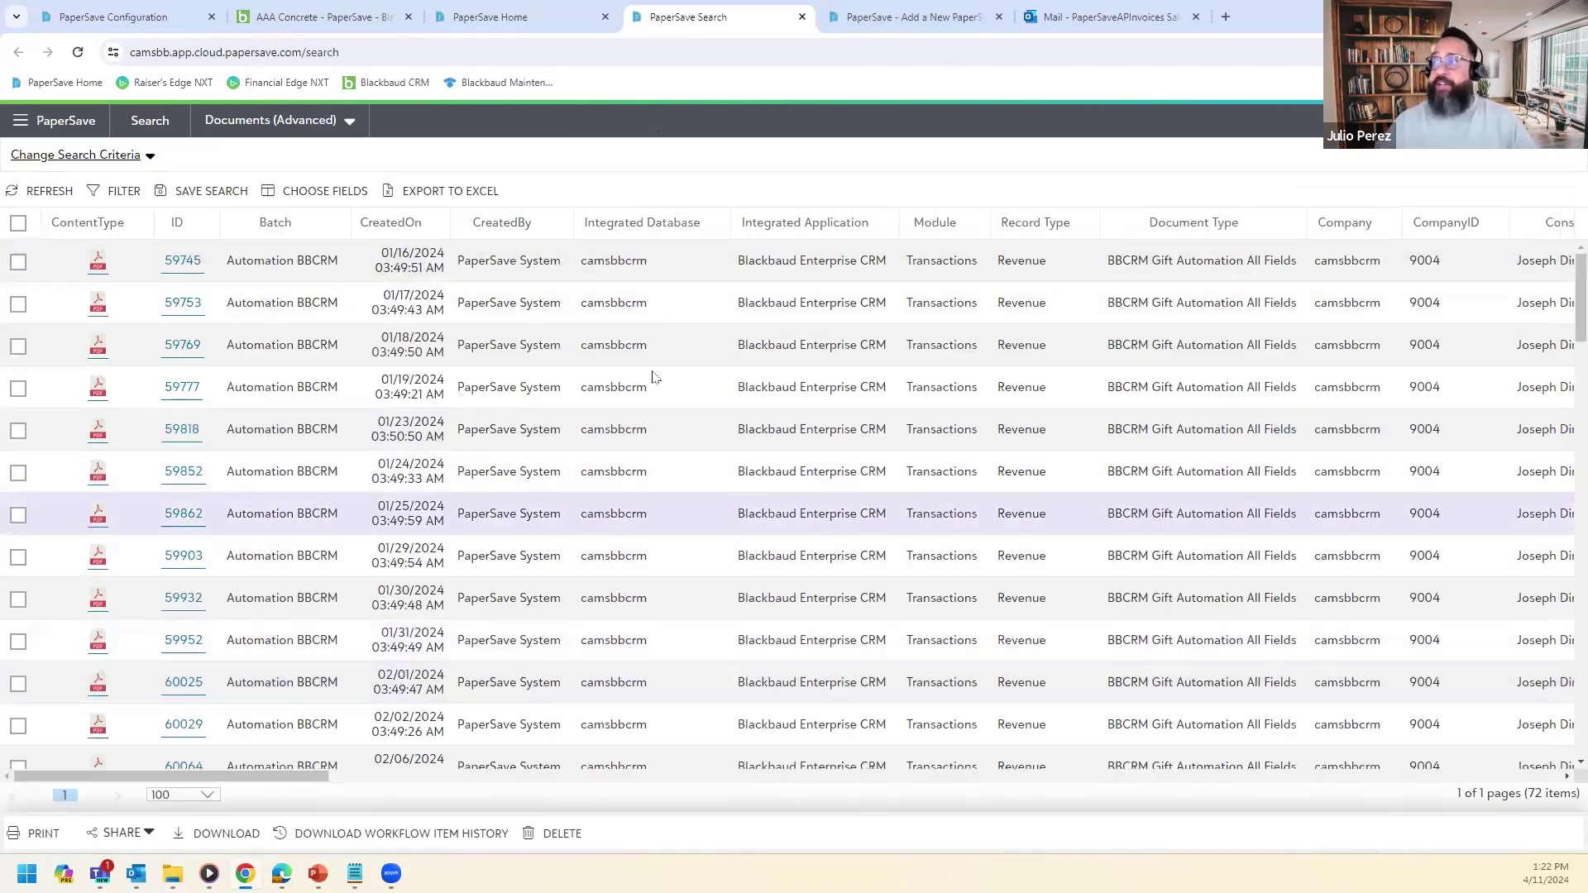
pyautogui.moveTo(281, 777); pyautogui.dragTo(235, 785)
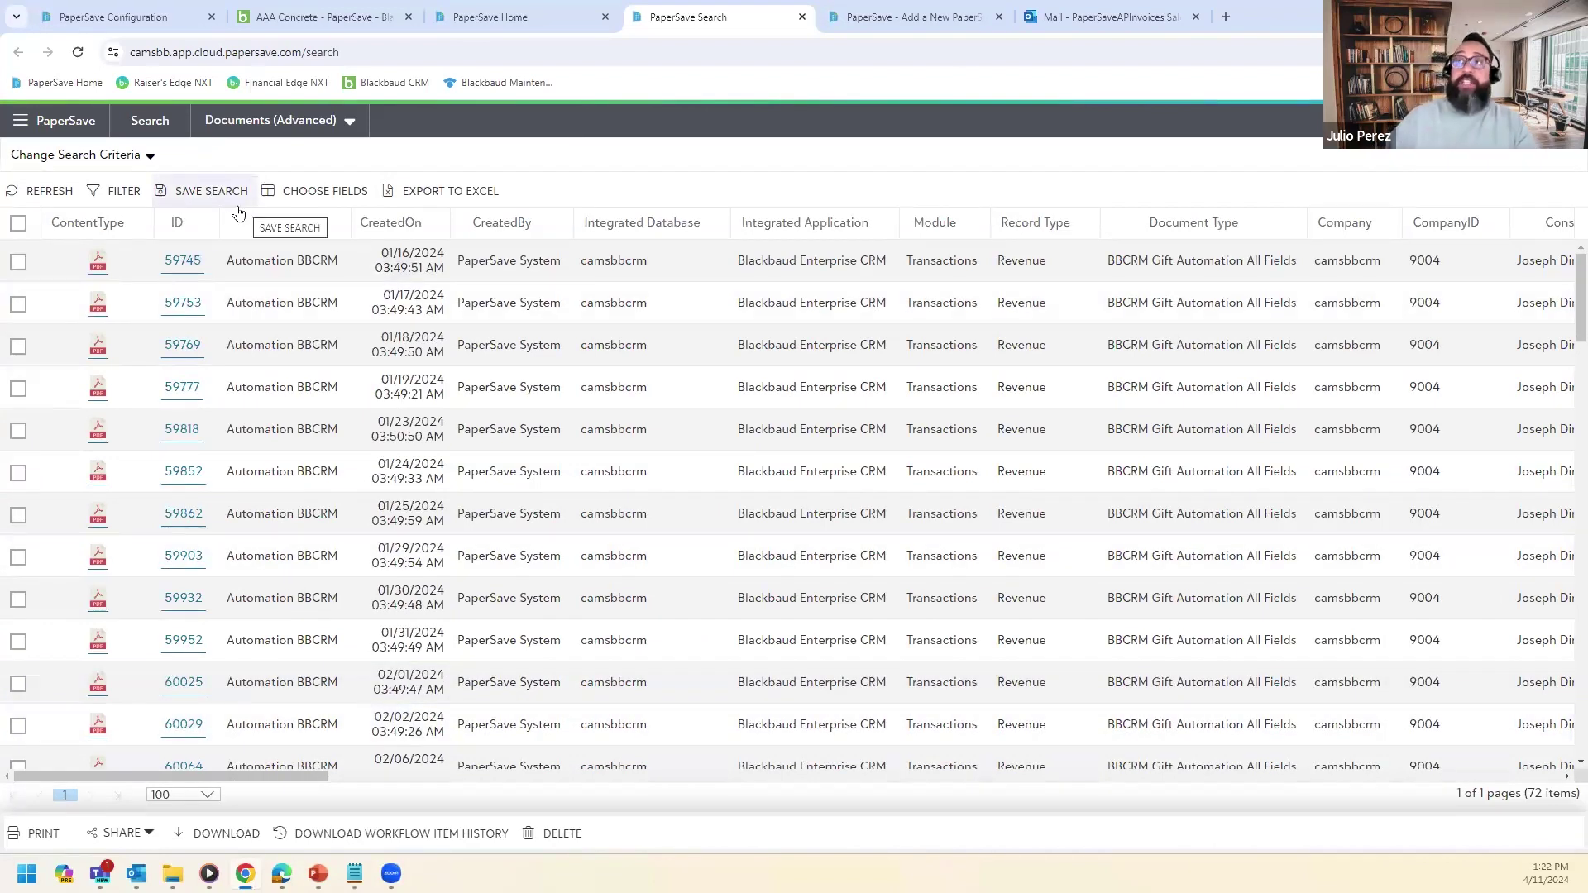
pyautogui.click(149, 157)
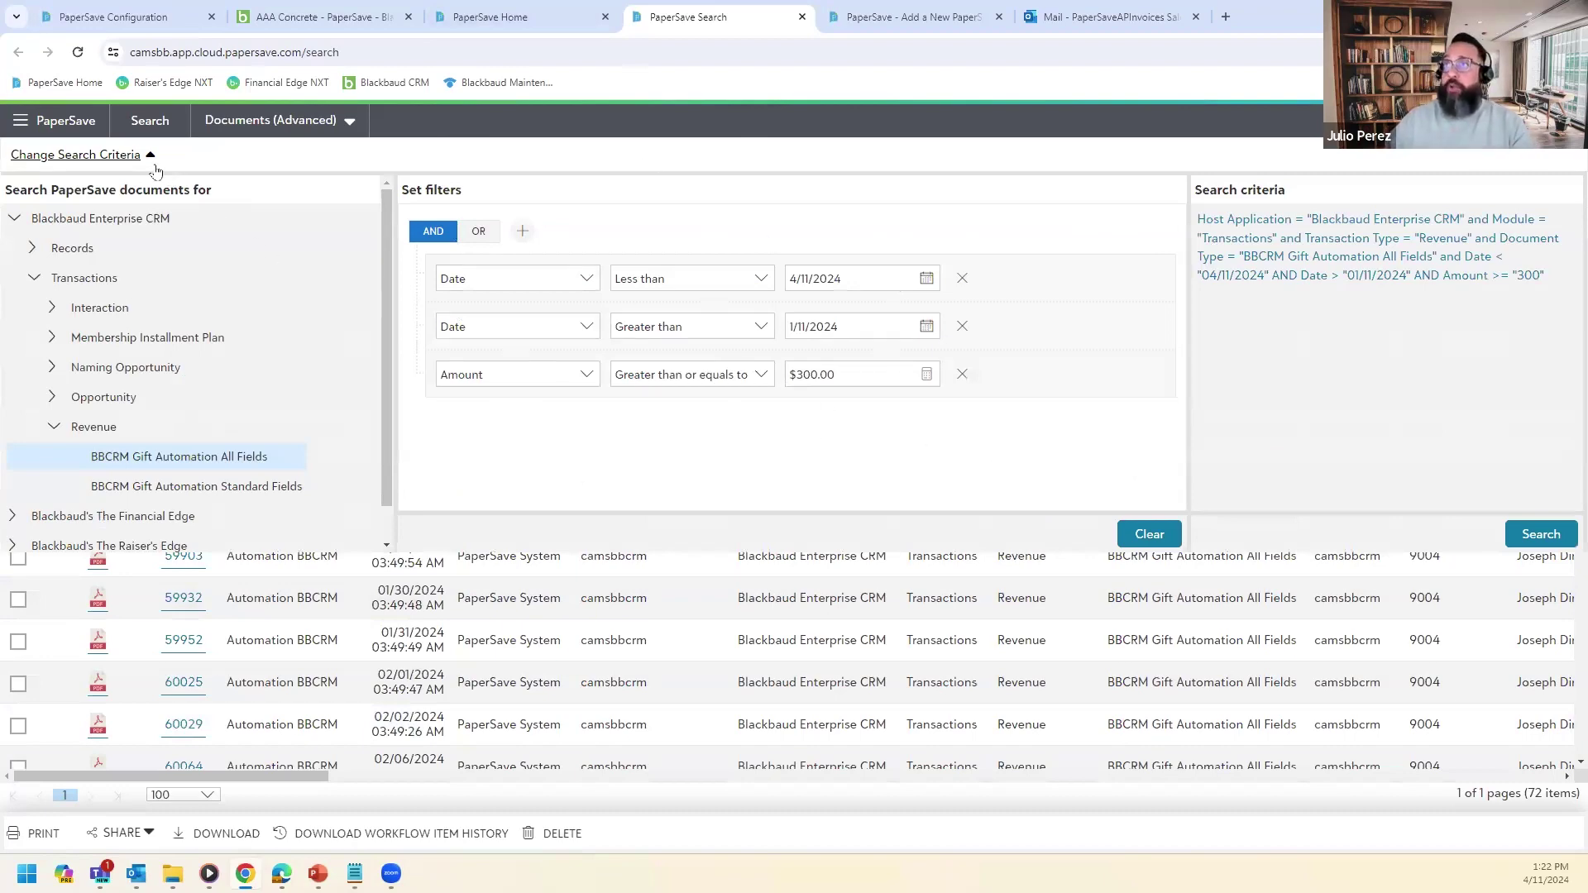
pyautogui.click(150, 157)
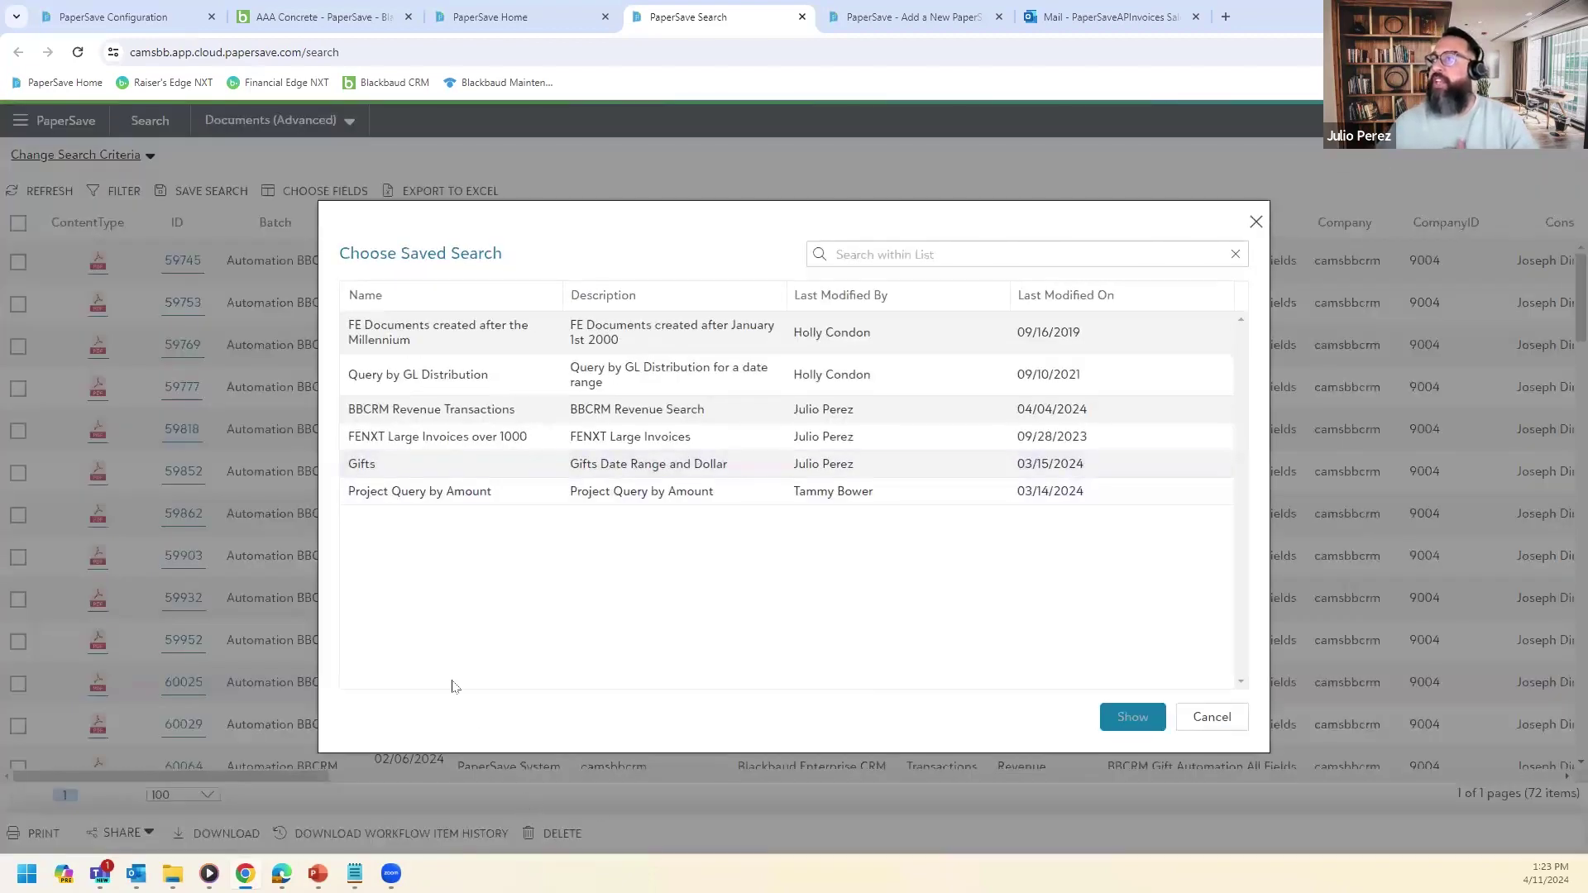
# Load the saved search named BBCRM Revenue Transactions.
pyautogui.click(372, 464)
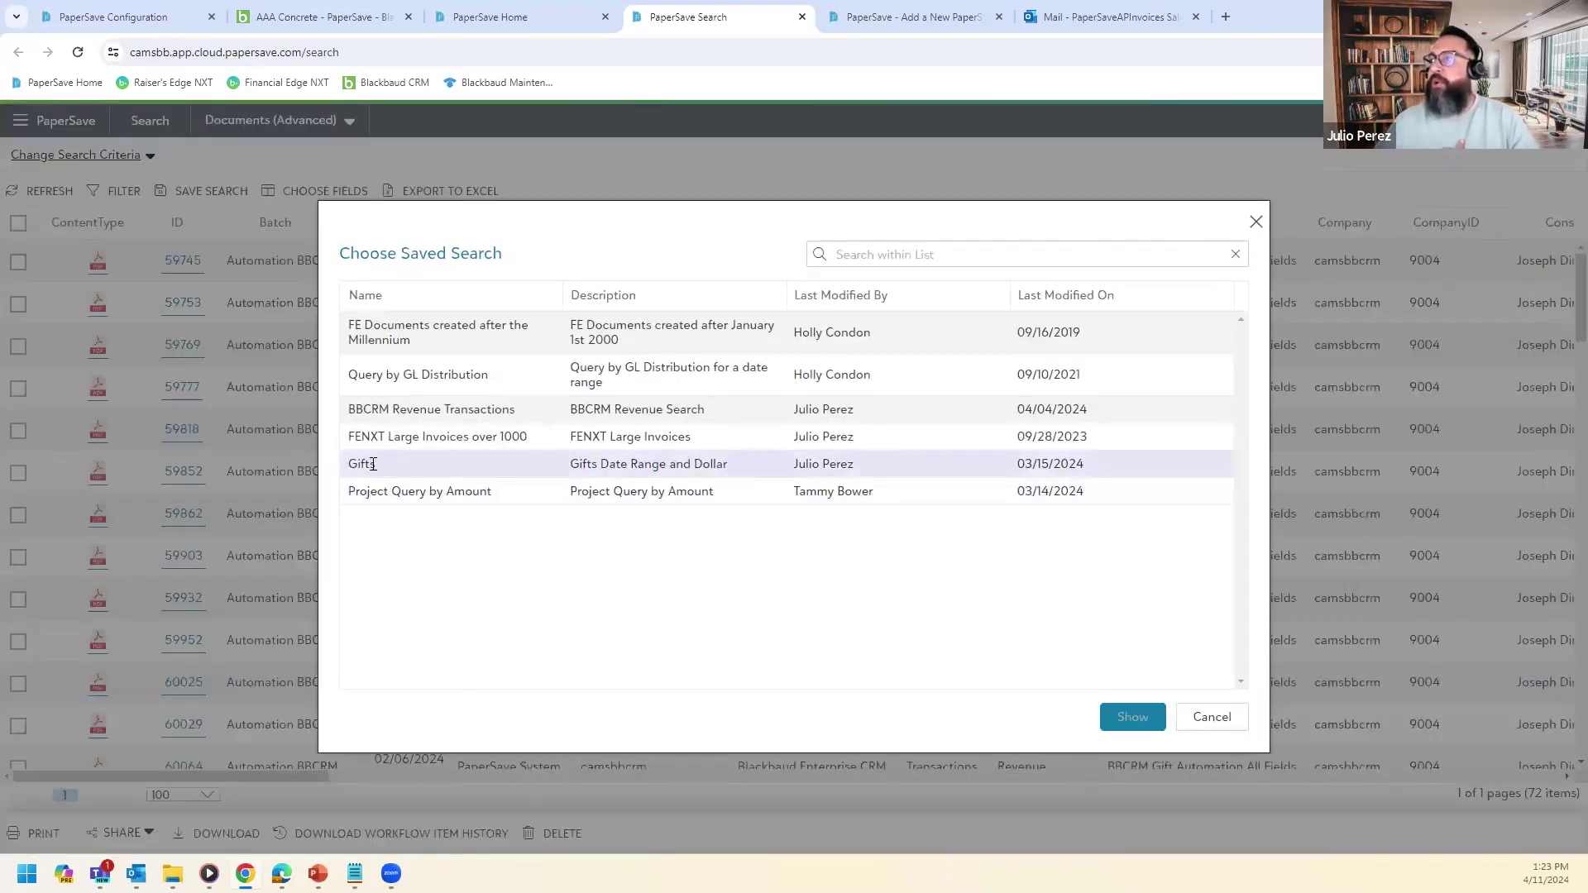
pyautogui.click(401, 408)
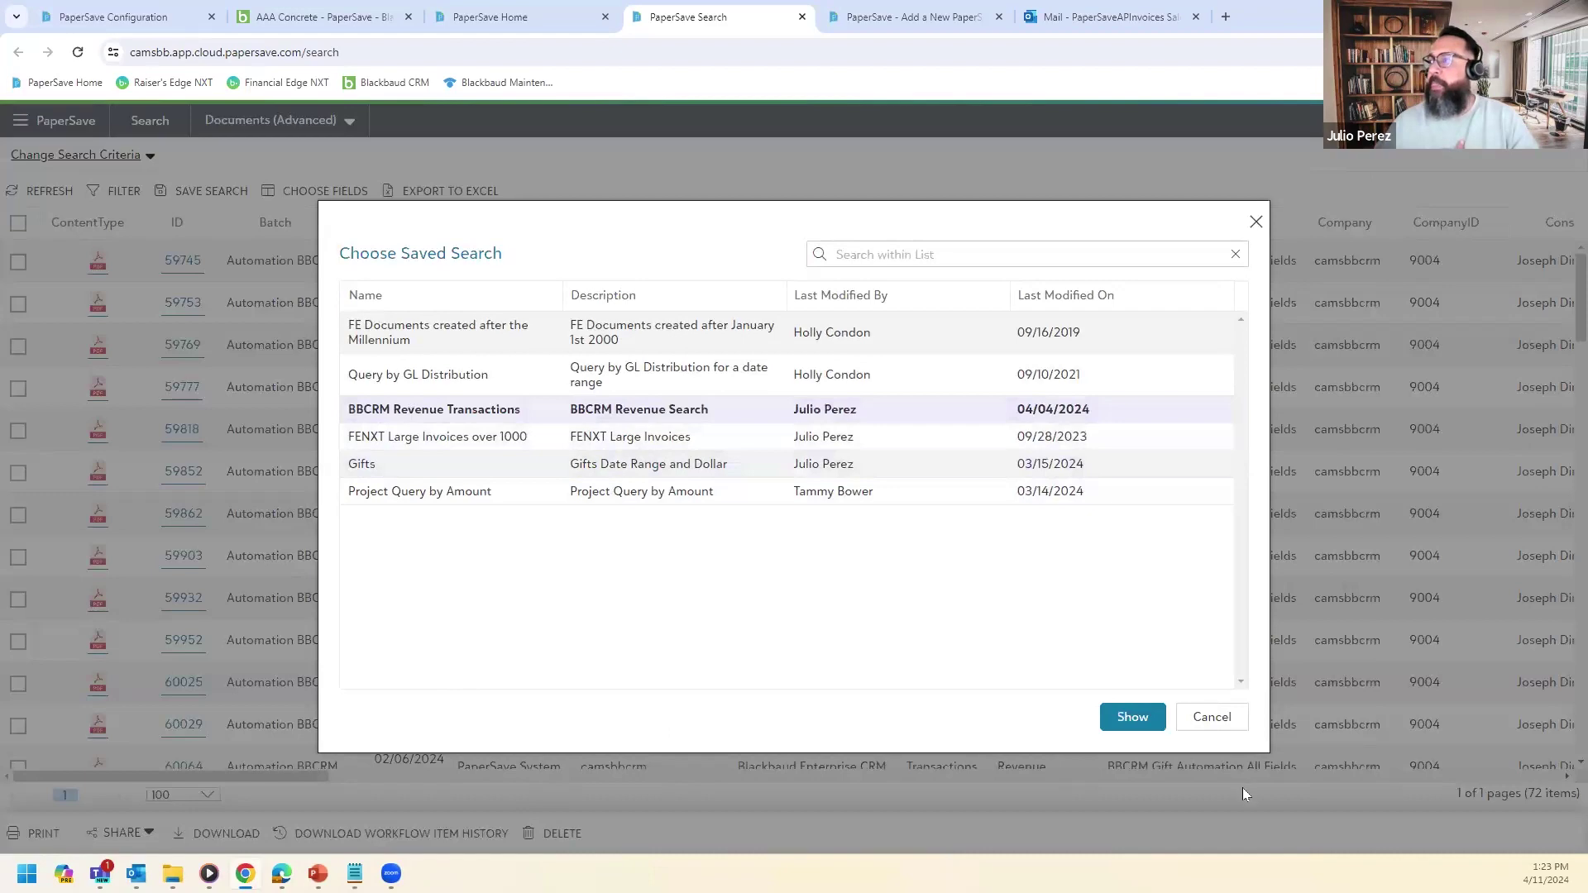
pyautogui.click(1132, 717)
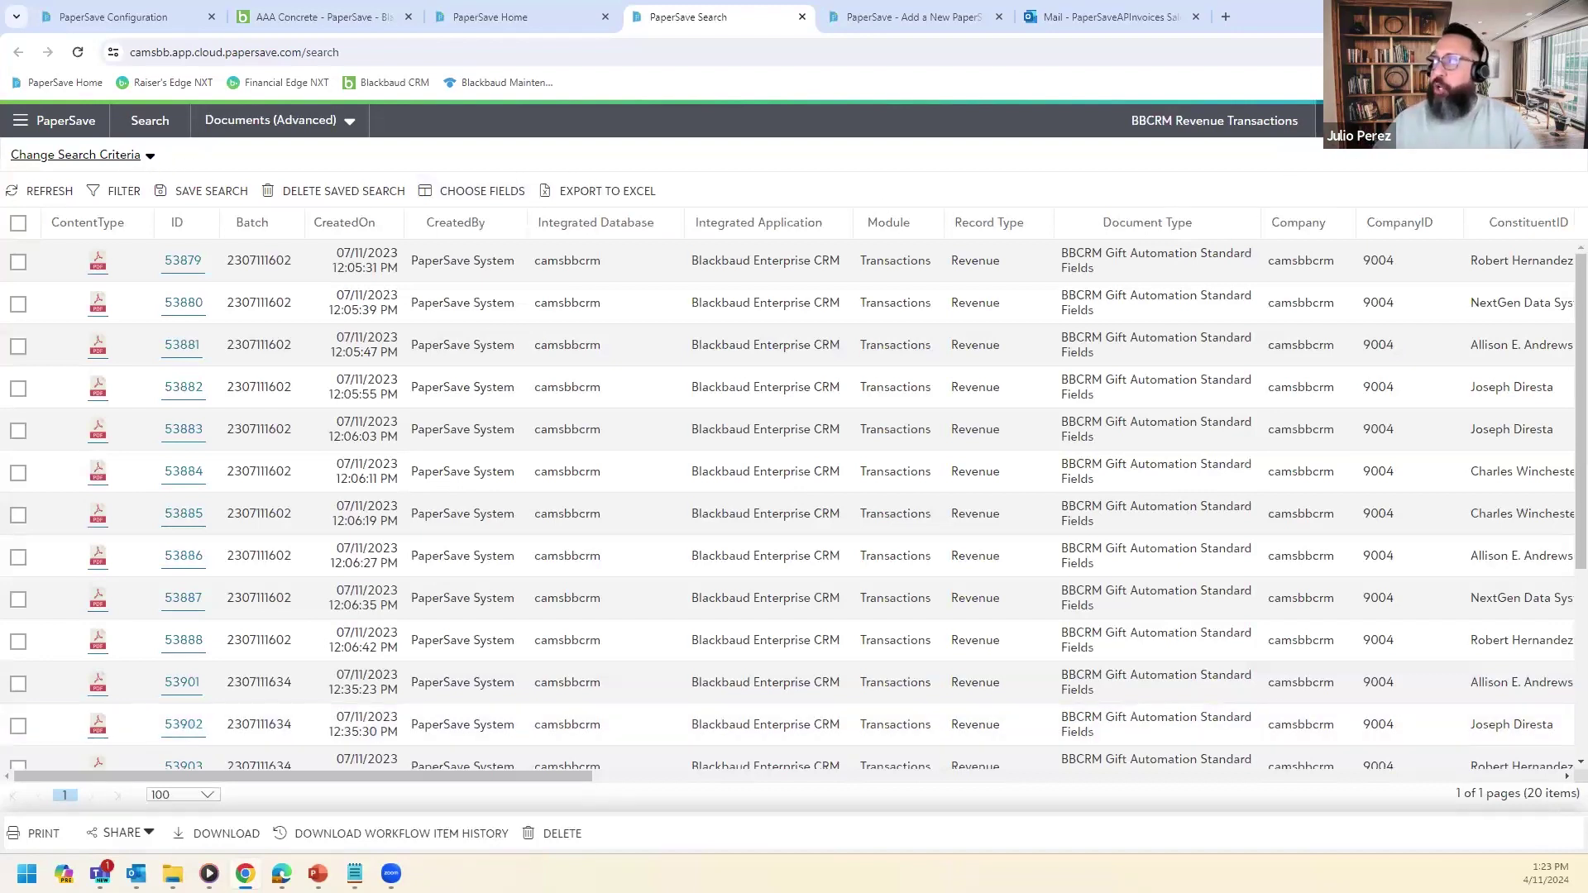
# Examine the saved search's criteria, including the date choices for its CreatedOn condition.
pyautogui.click(124, 156)
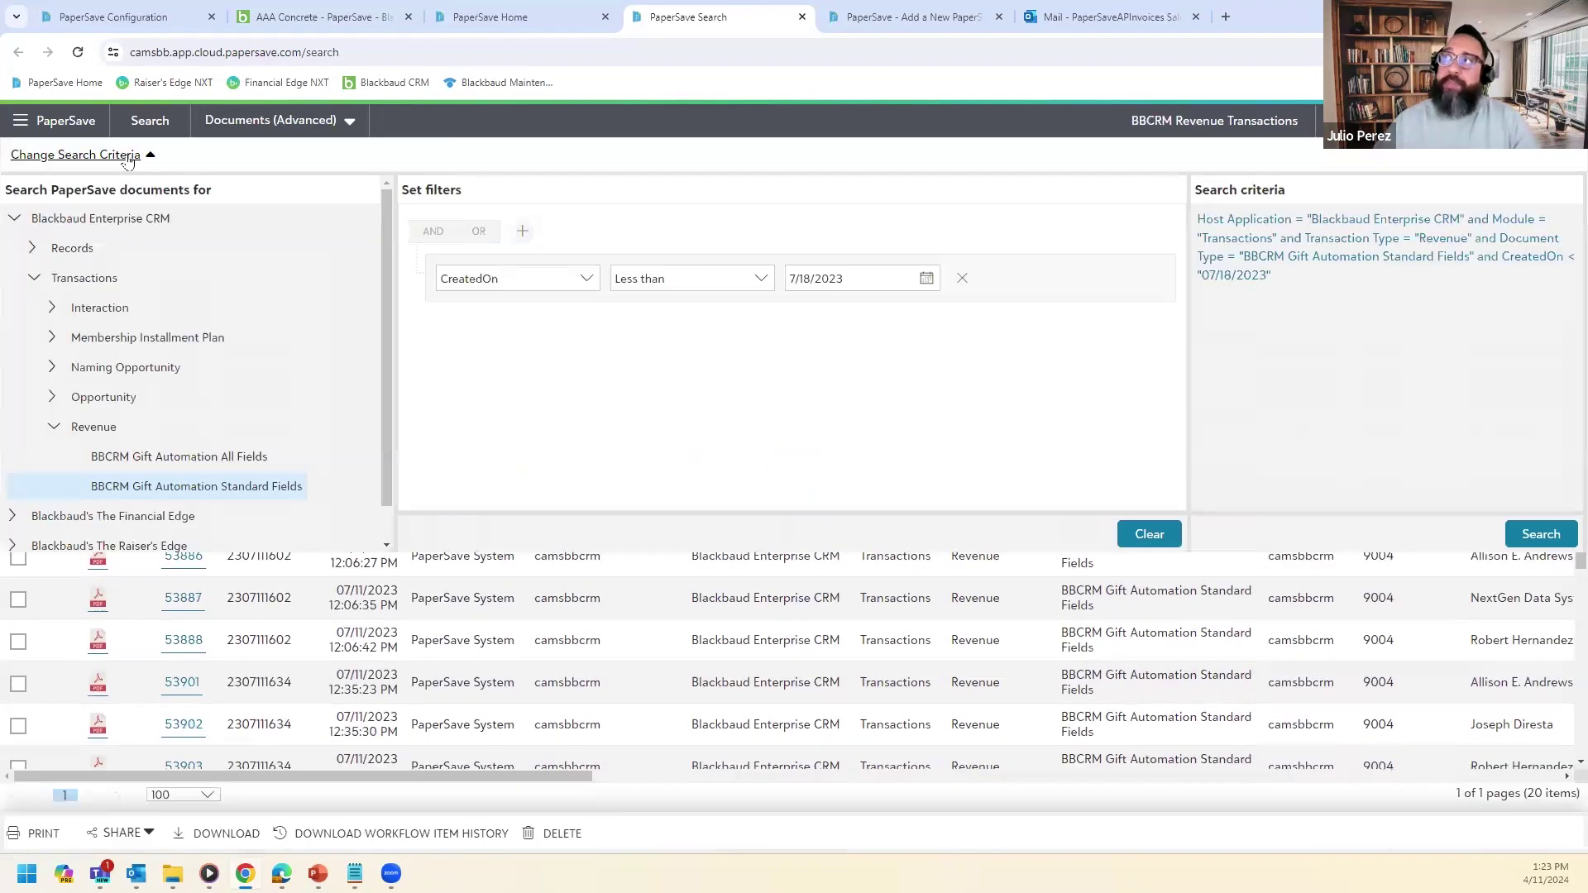
pyautogui.click(836, 279)
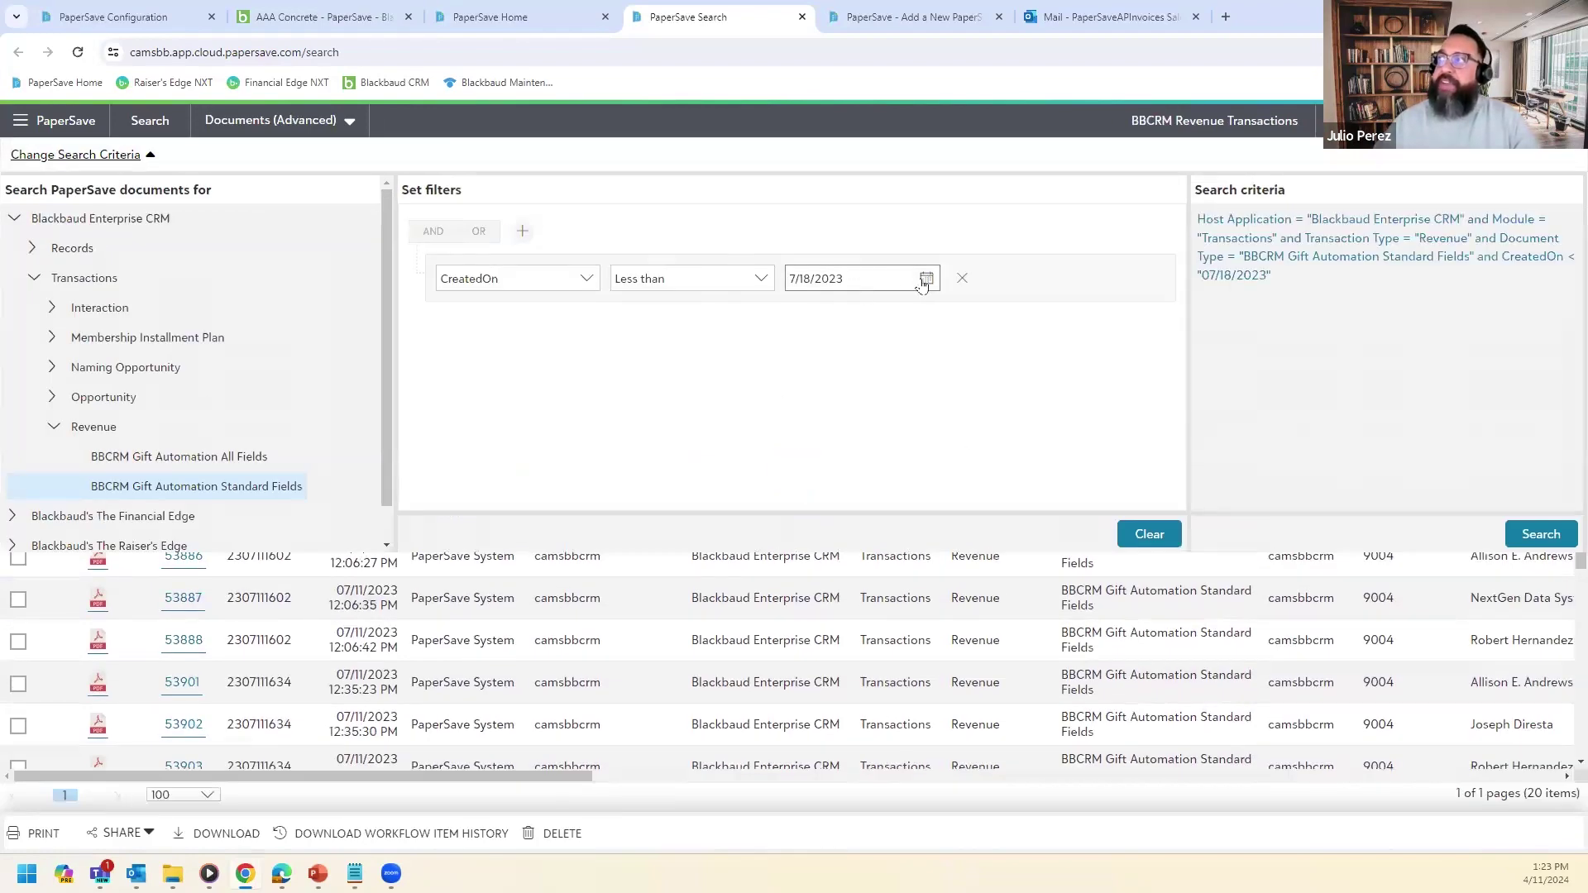
pyautogui.click(926, 277)
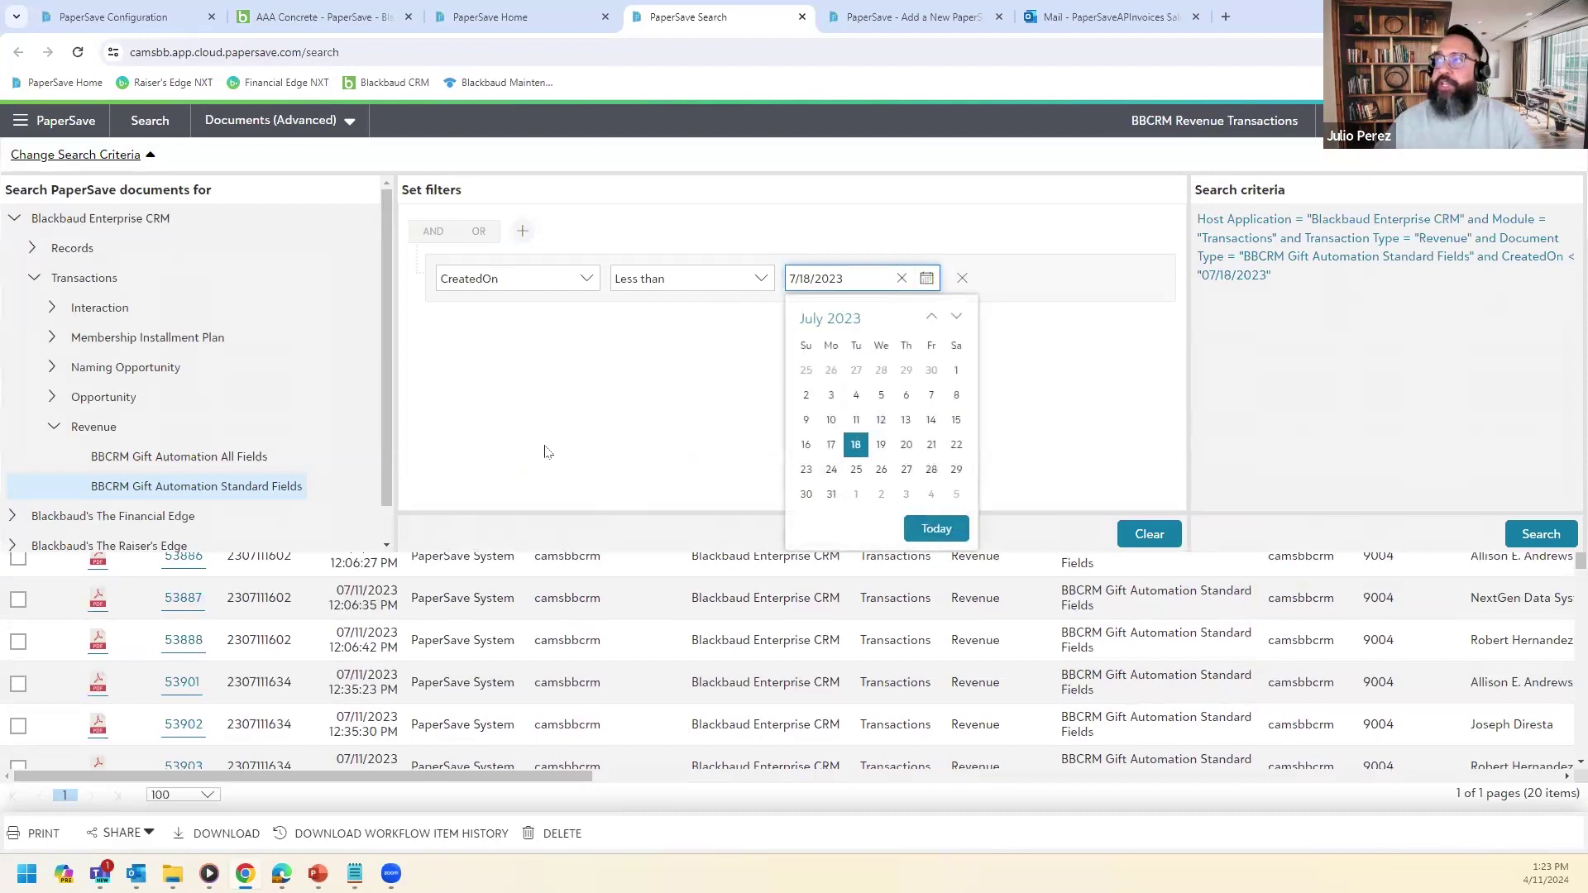
pyautogui.click(239, 217)
# Add an empty second condition to the saved search, browse its available fields and remove the condition.
pyautogui.click(522, 231)
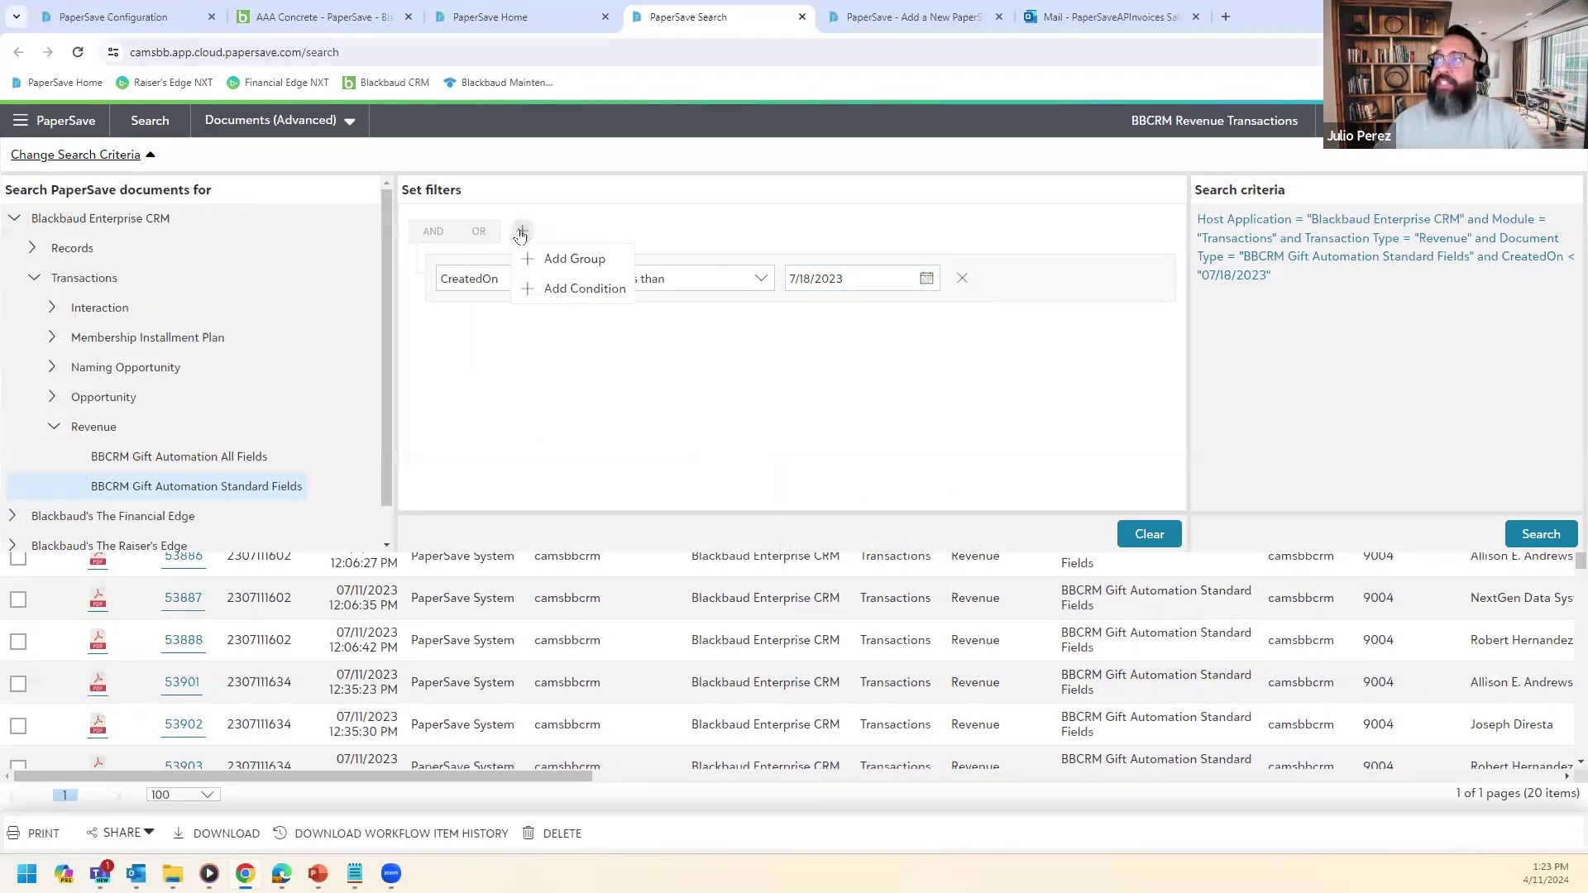
pyautogui.click(575, 289)
pyautogui.click(583, 326)
pyautogui.click(814, 432)
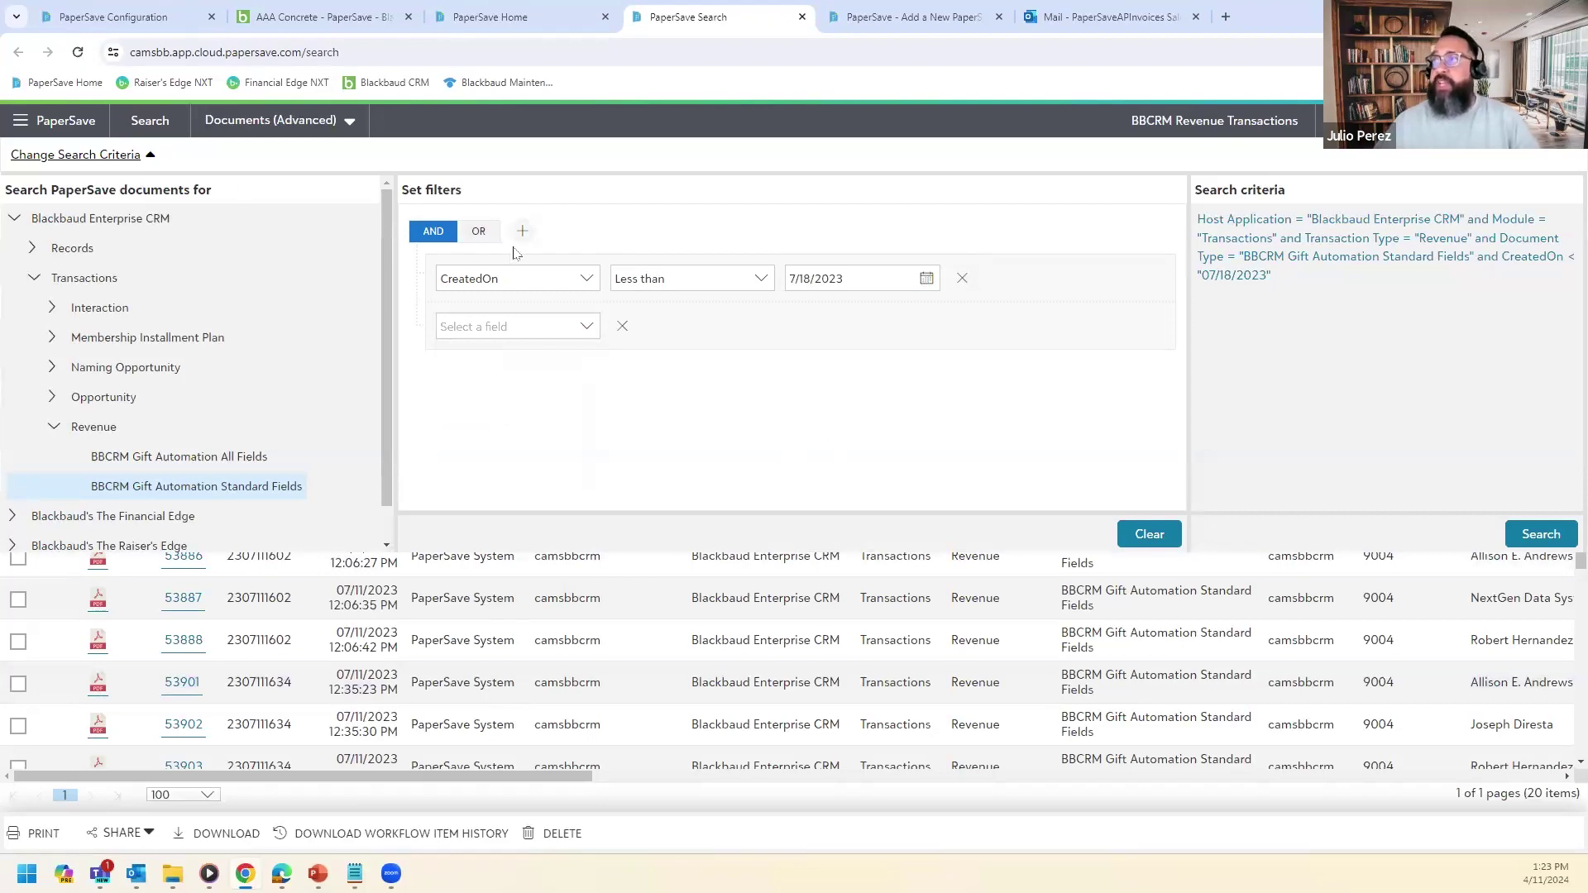
pyautogui.click(622, 326)
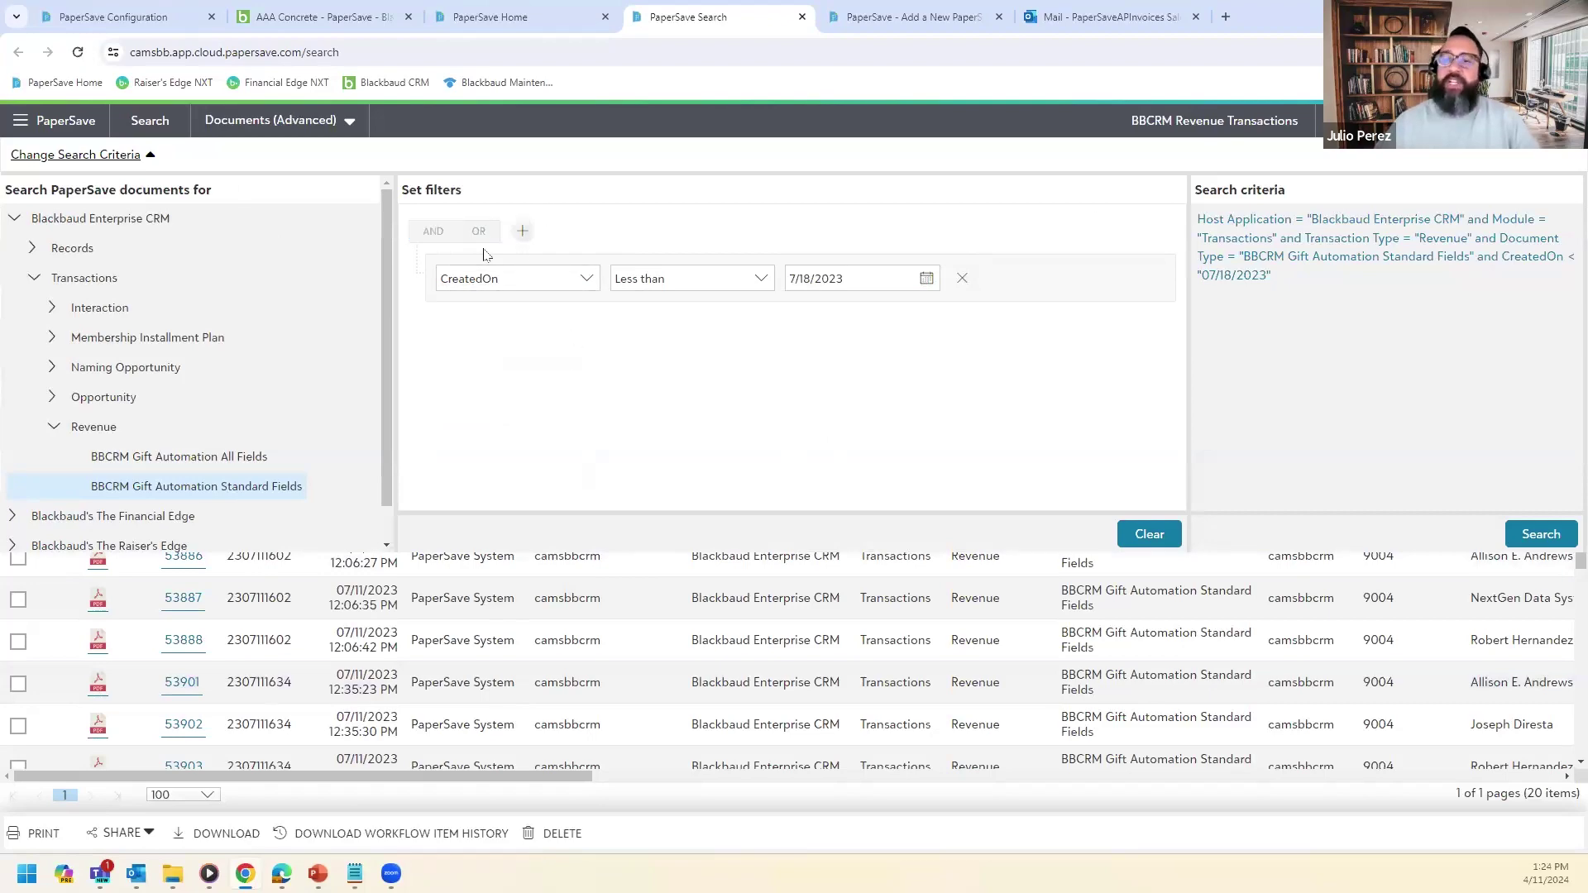
# Leave the document search and return to the PaperSave home page.
pyautogui.click(21, 120)
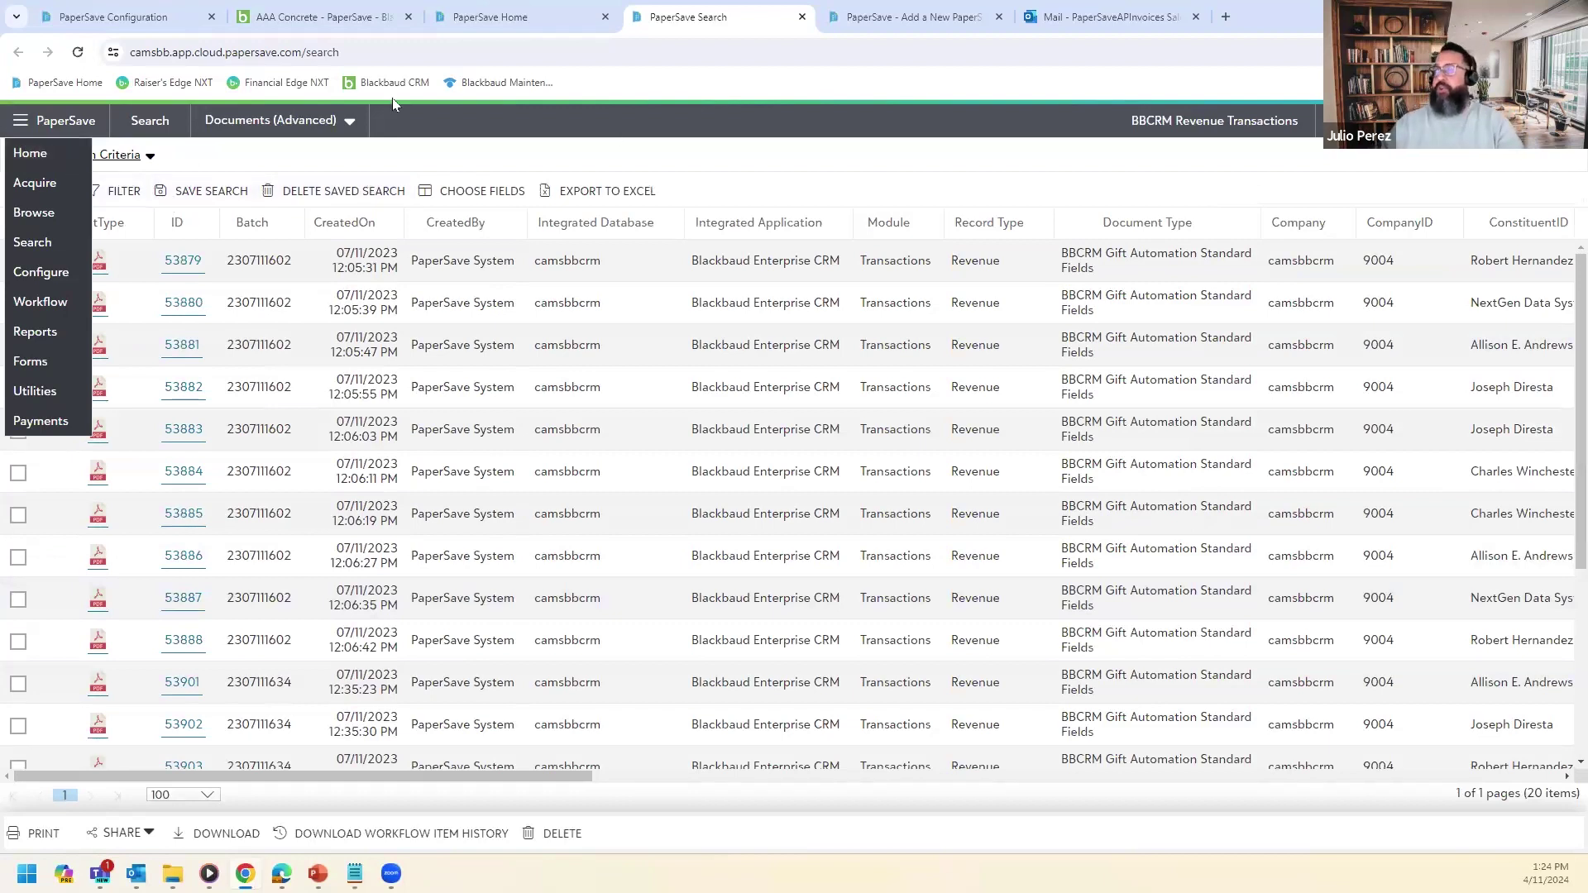
pyautogui.click(34, 154)
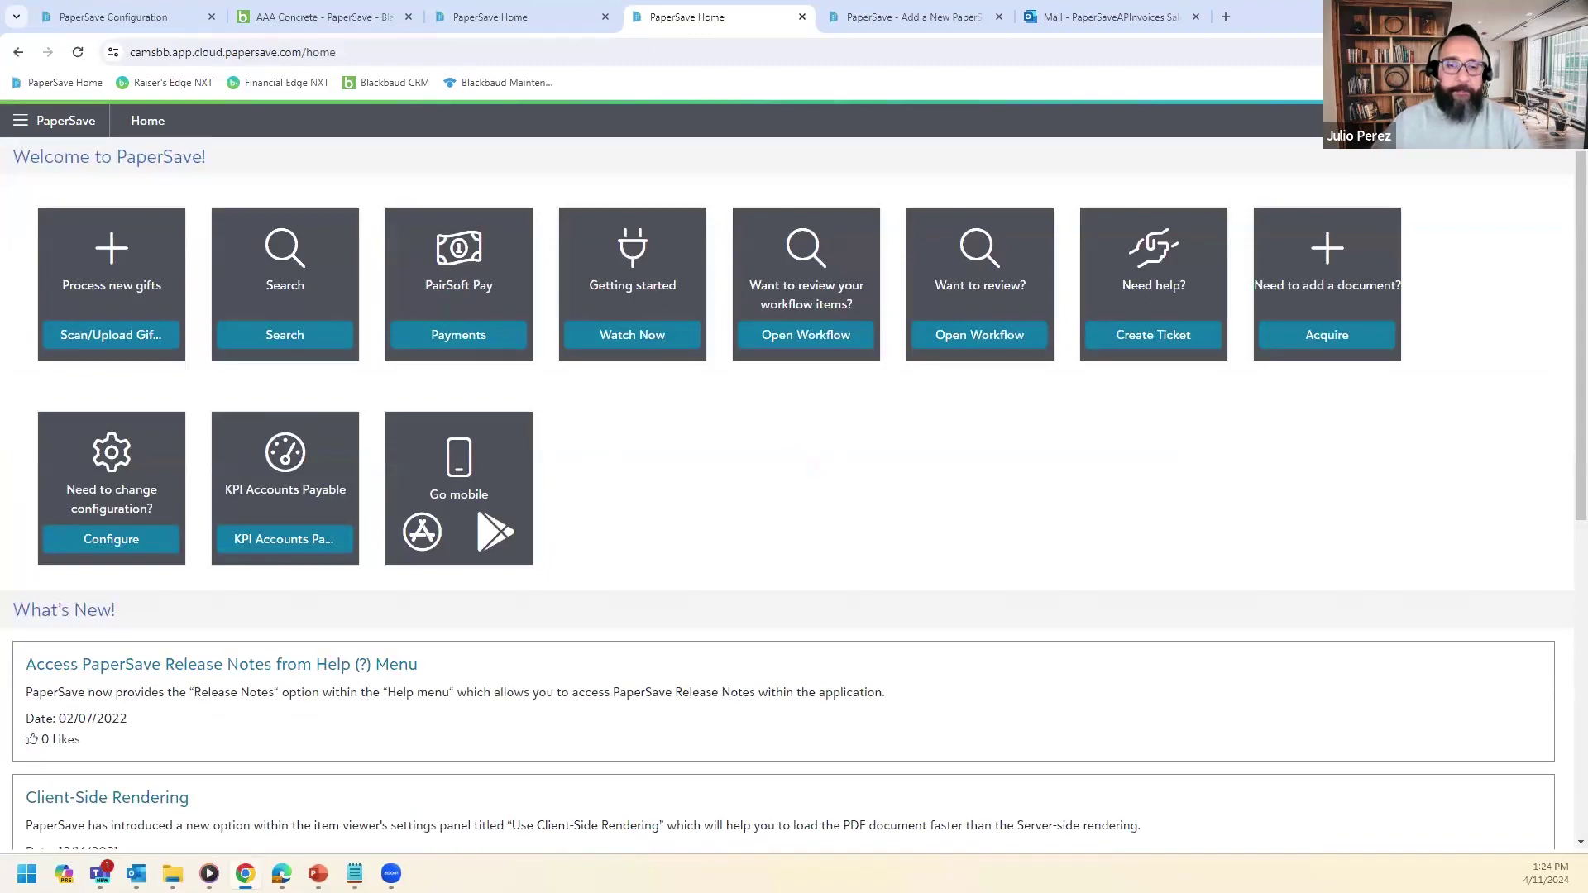
pyautogui.hotkey('alt', 'Tab')
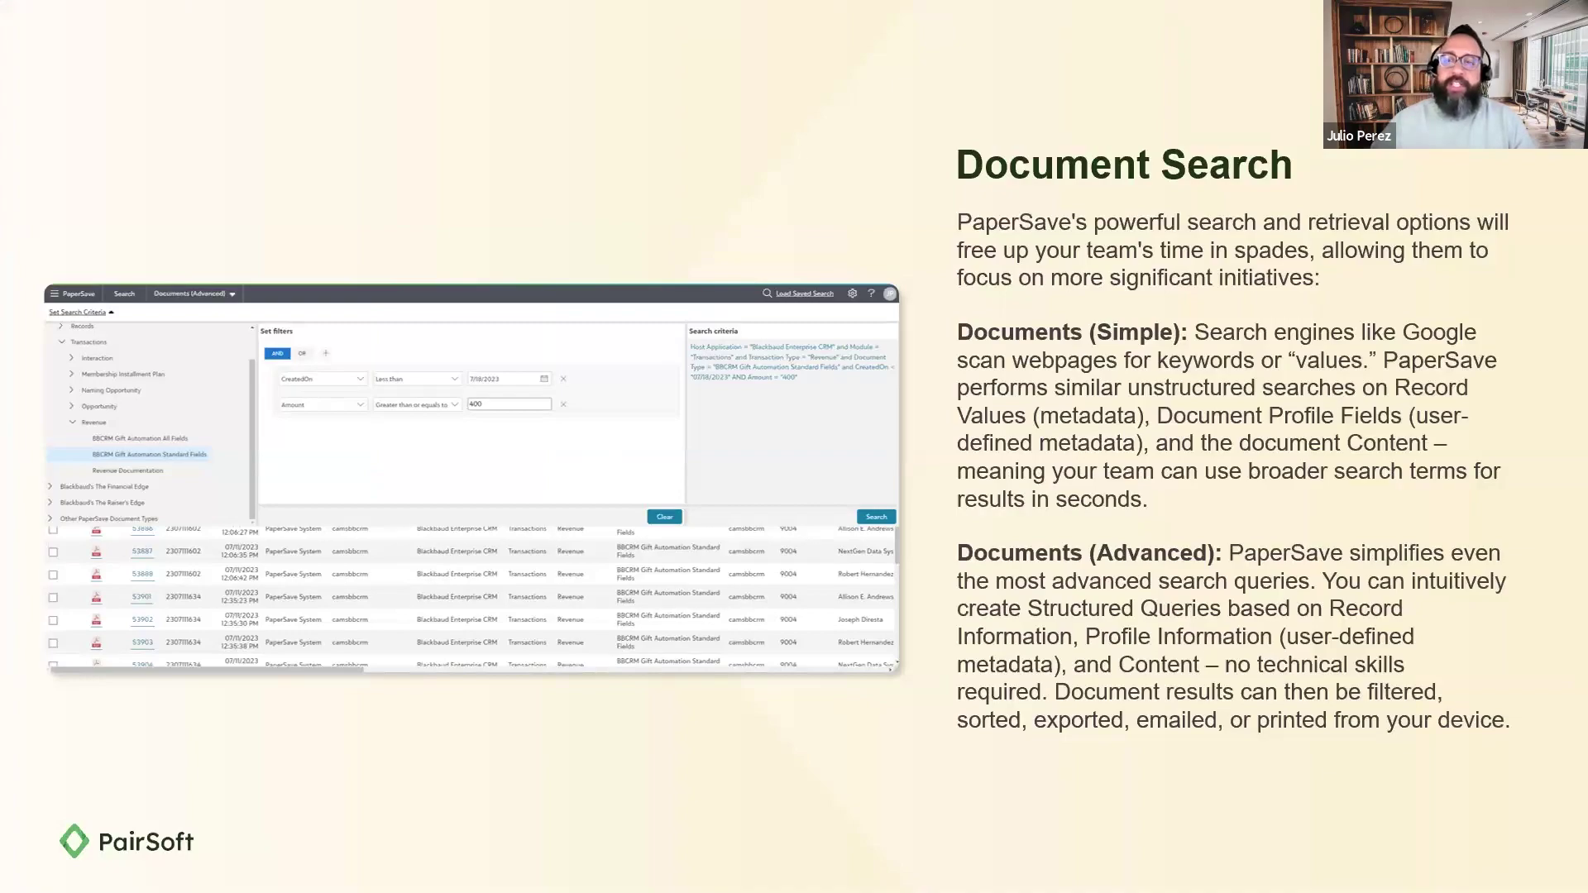
pyautogui.press('Right')
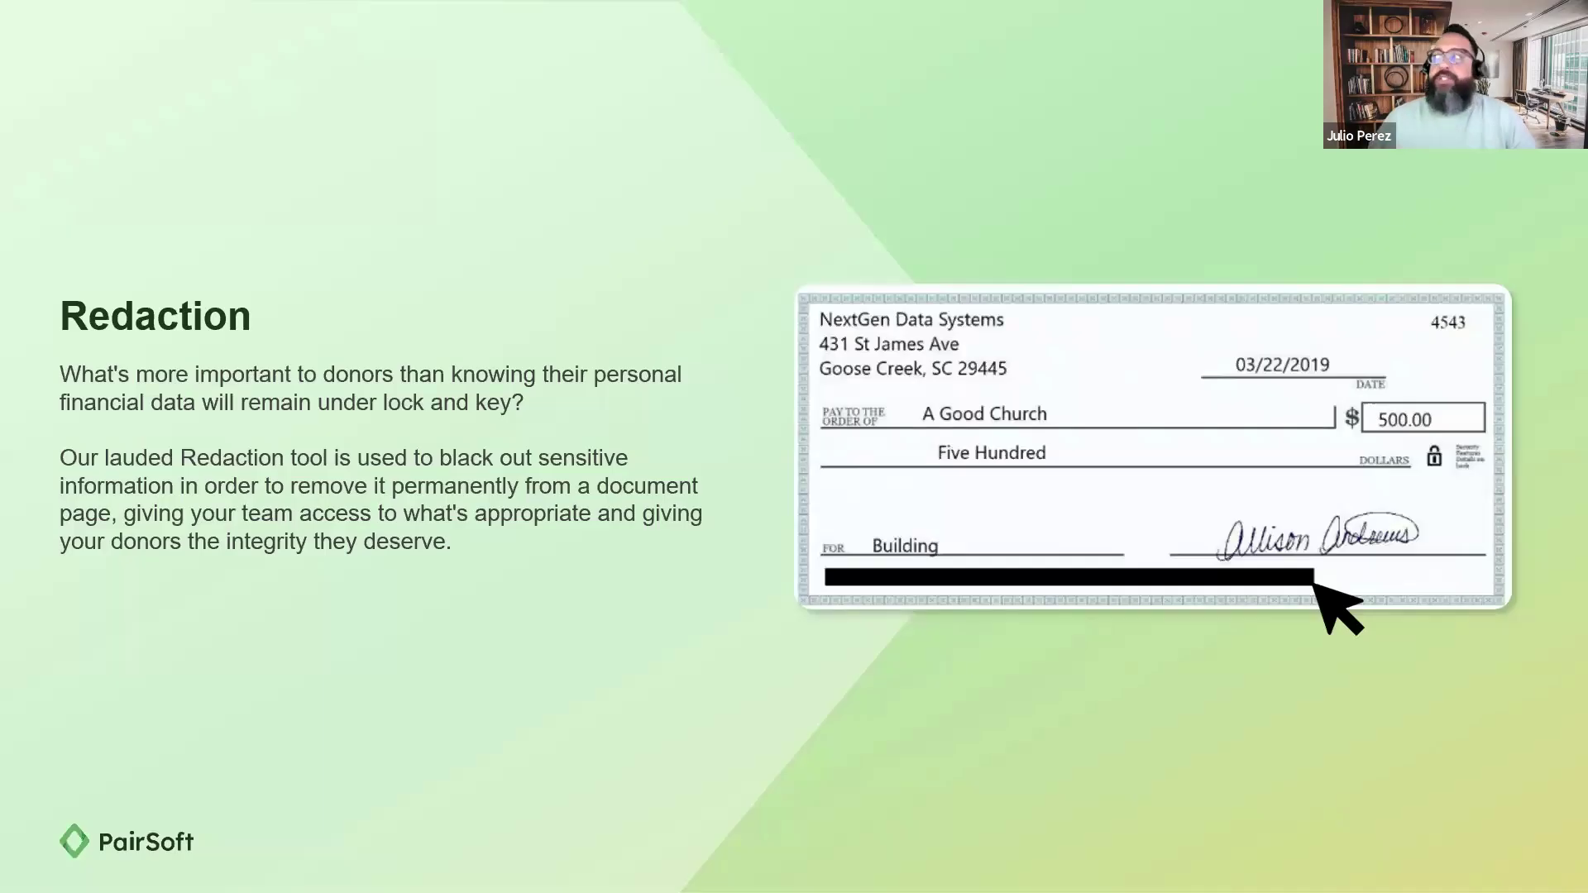
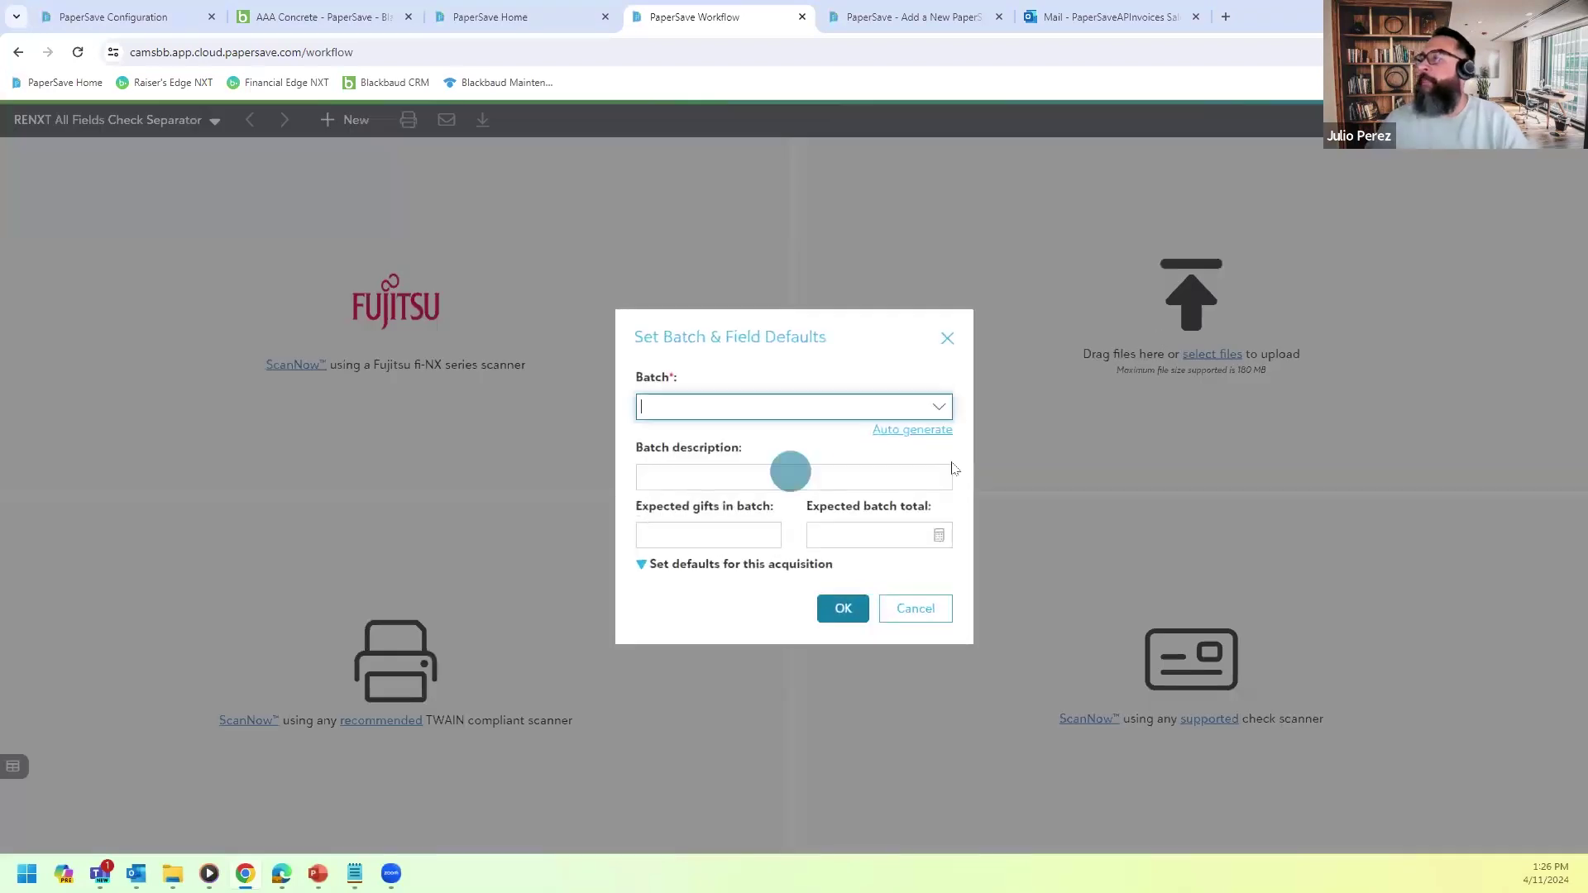
# Auto-generate the batch number, enter the same number as the batch description, and accept the batch defaults for the upload.
pyautogui.click(878, 430)
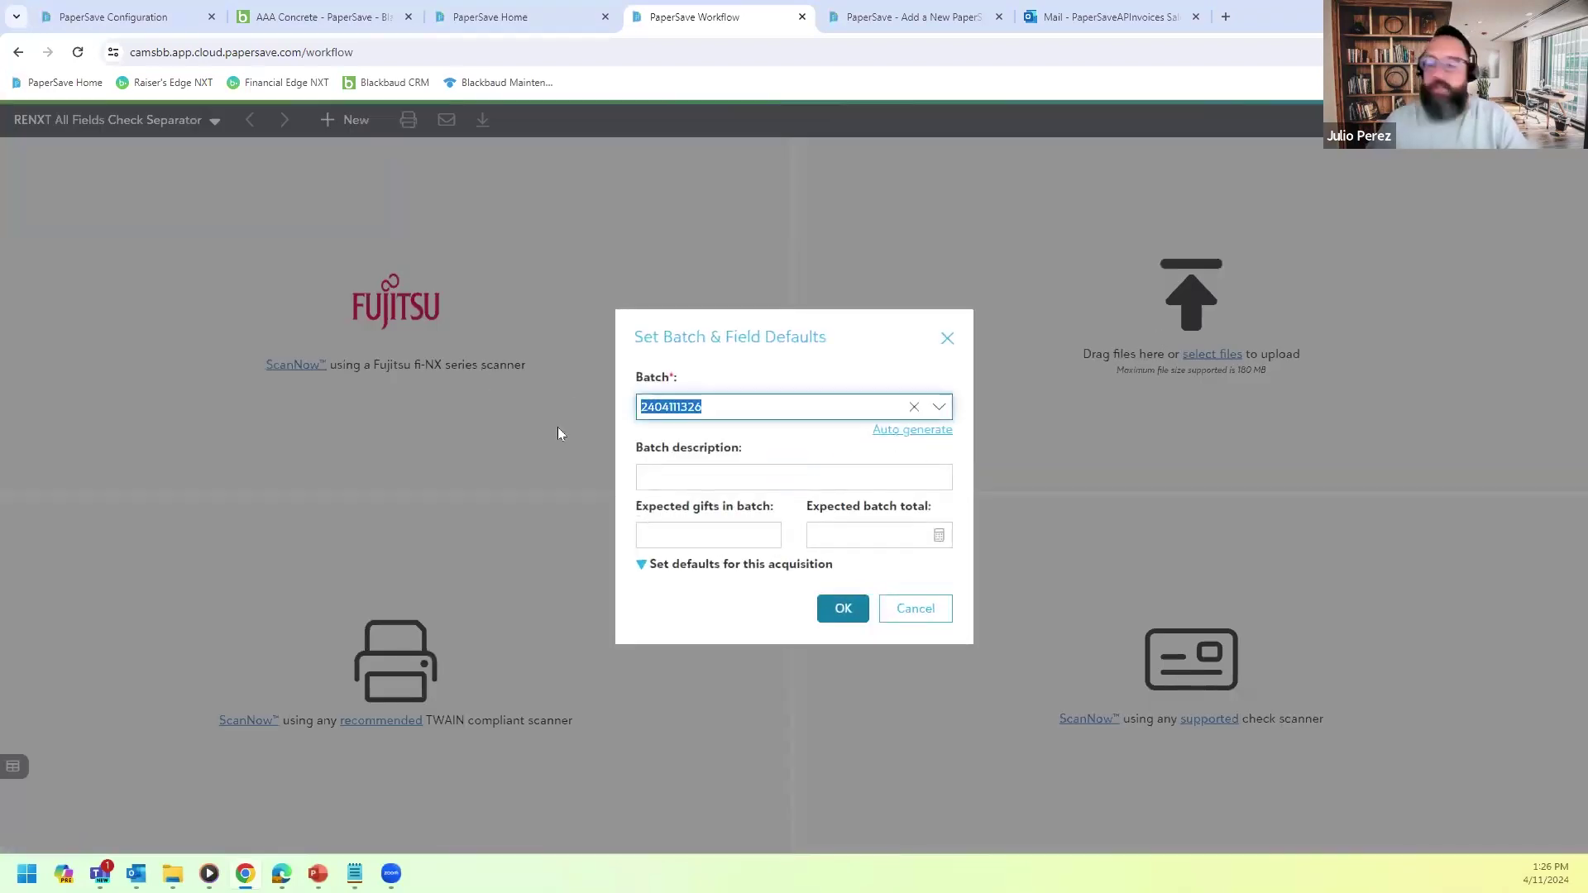
pyautogui.click(698, 476)
pyautogui.click(844, 545)
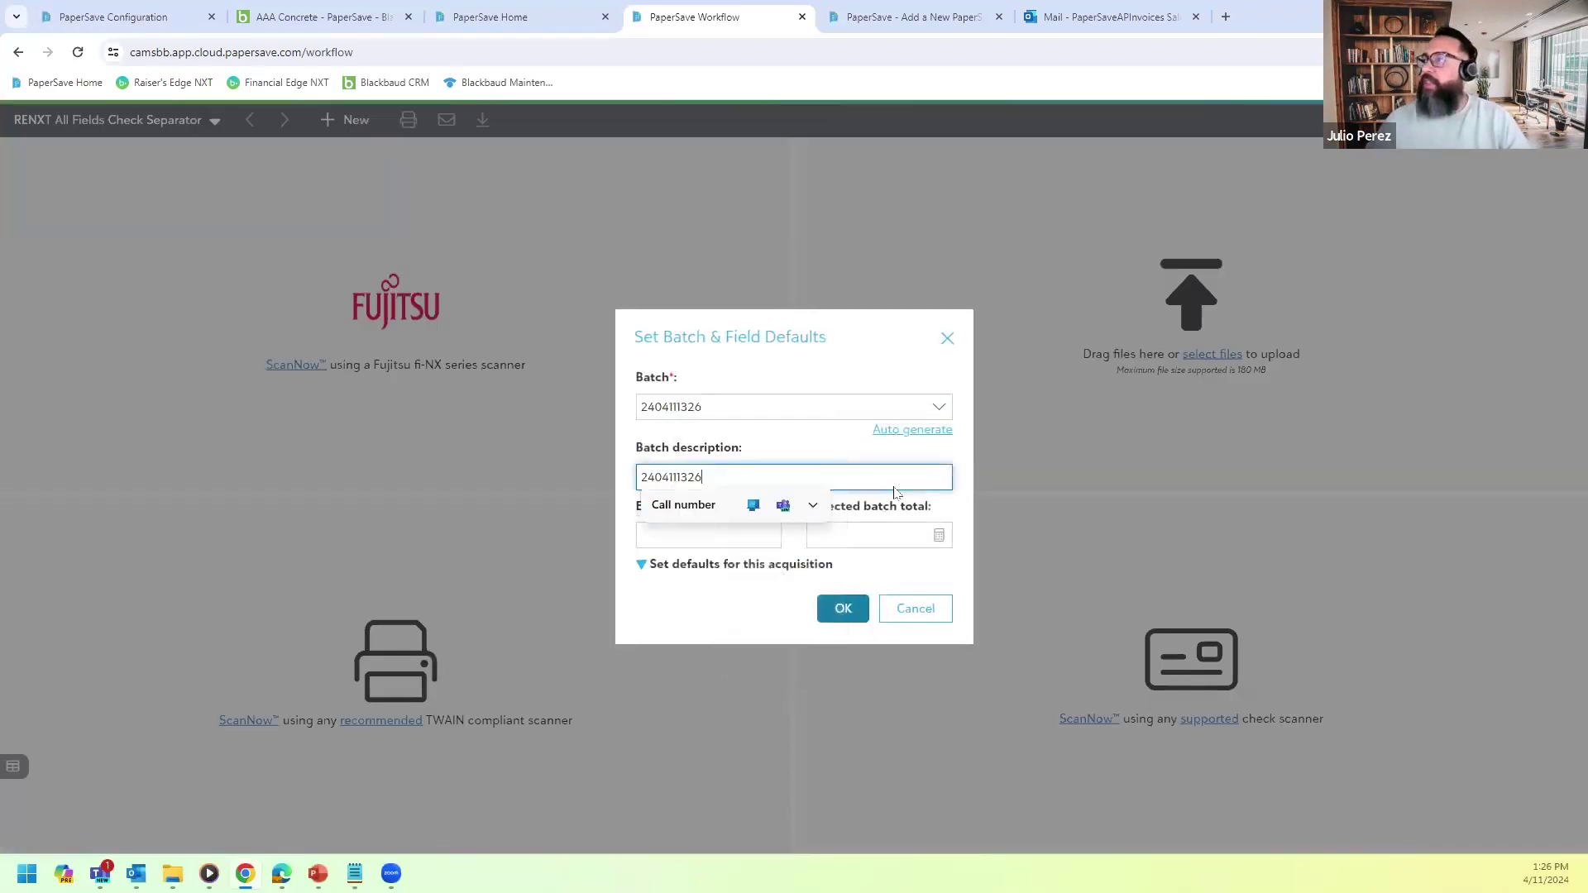
pyautogui.click(842, 610)
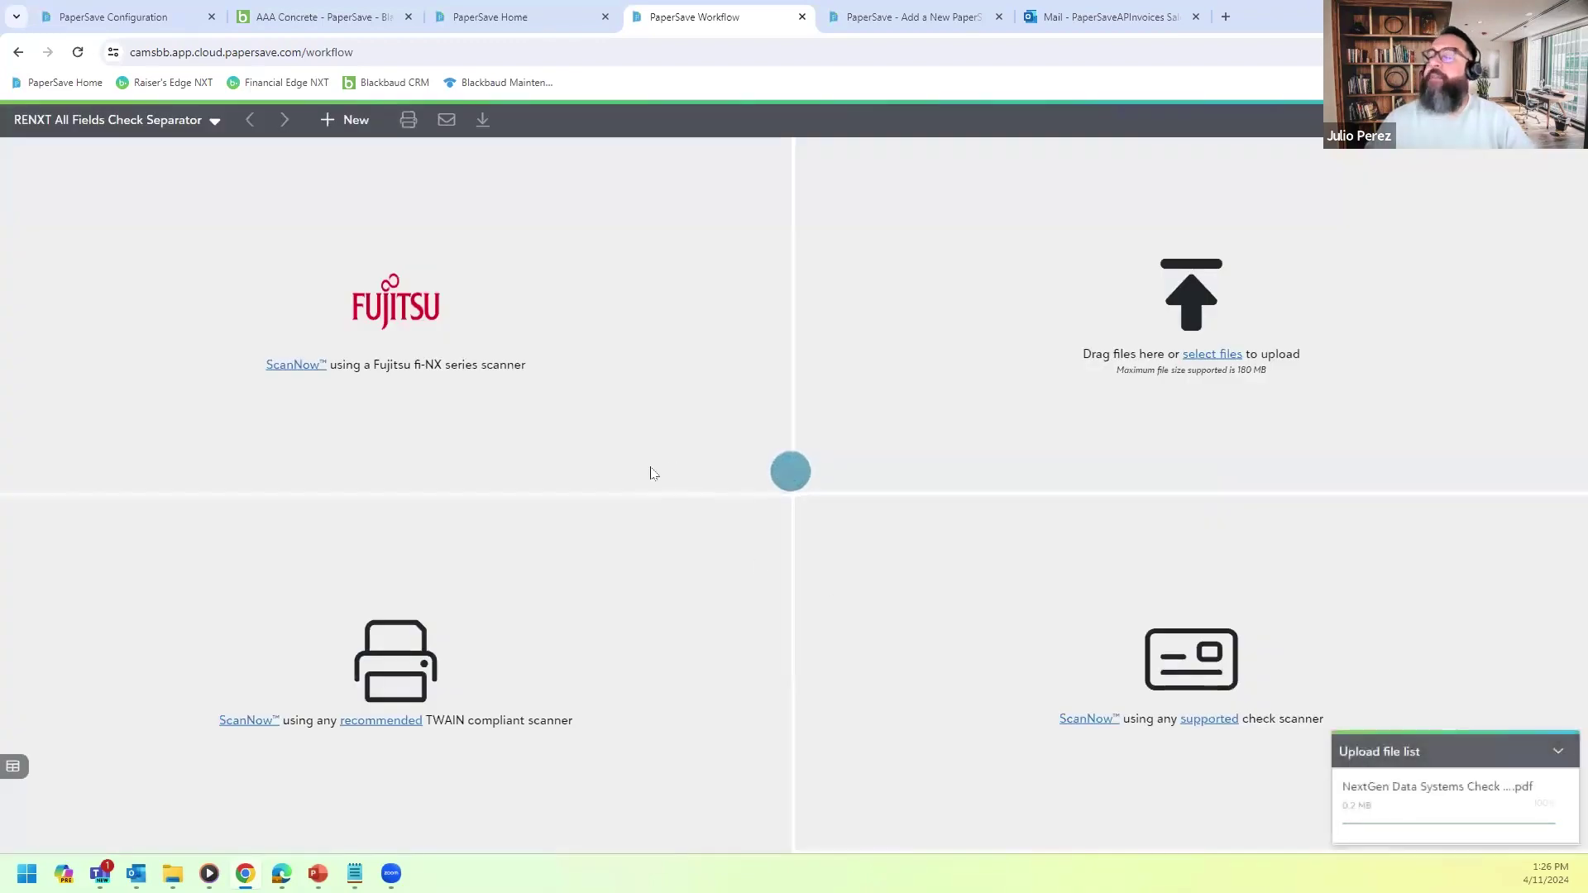
pyautogui.click(14, 767)
pyautogui.click(153, 495)
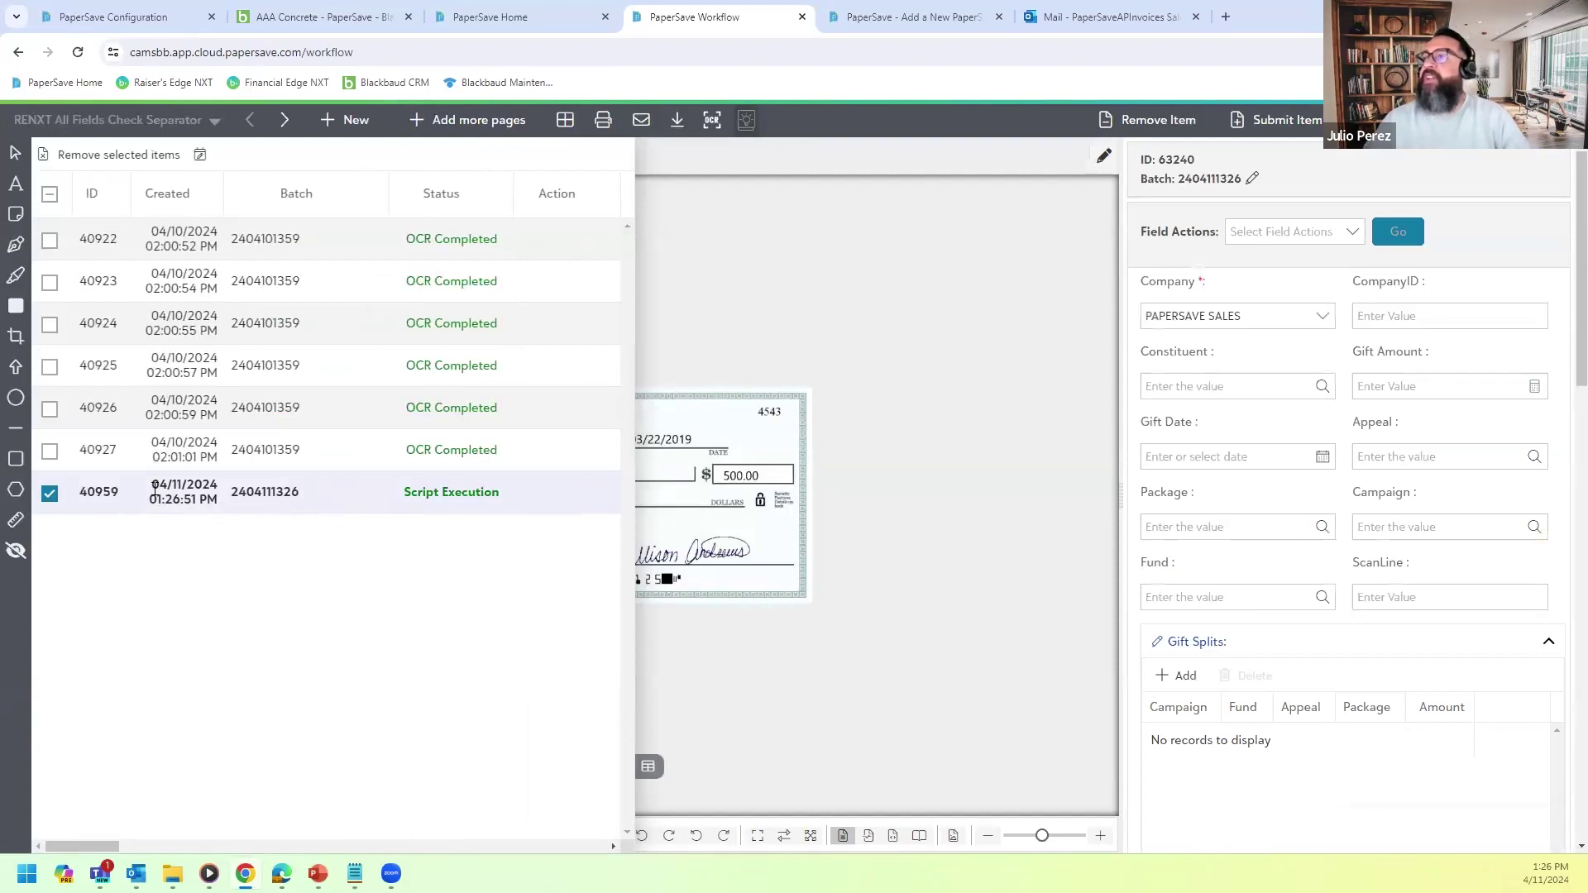
pyautogui.click(216, 460)
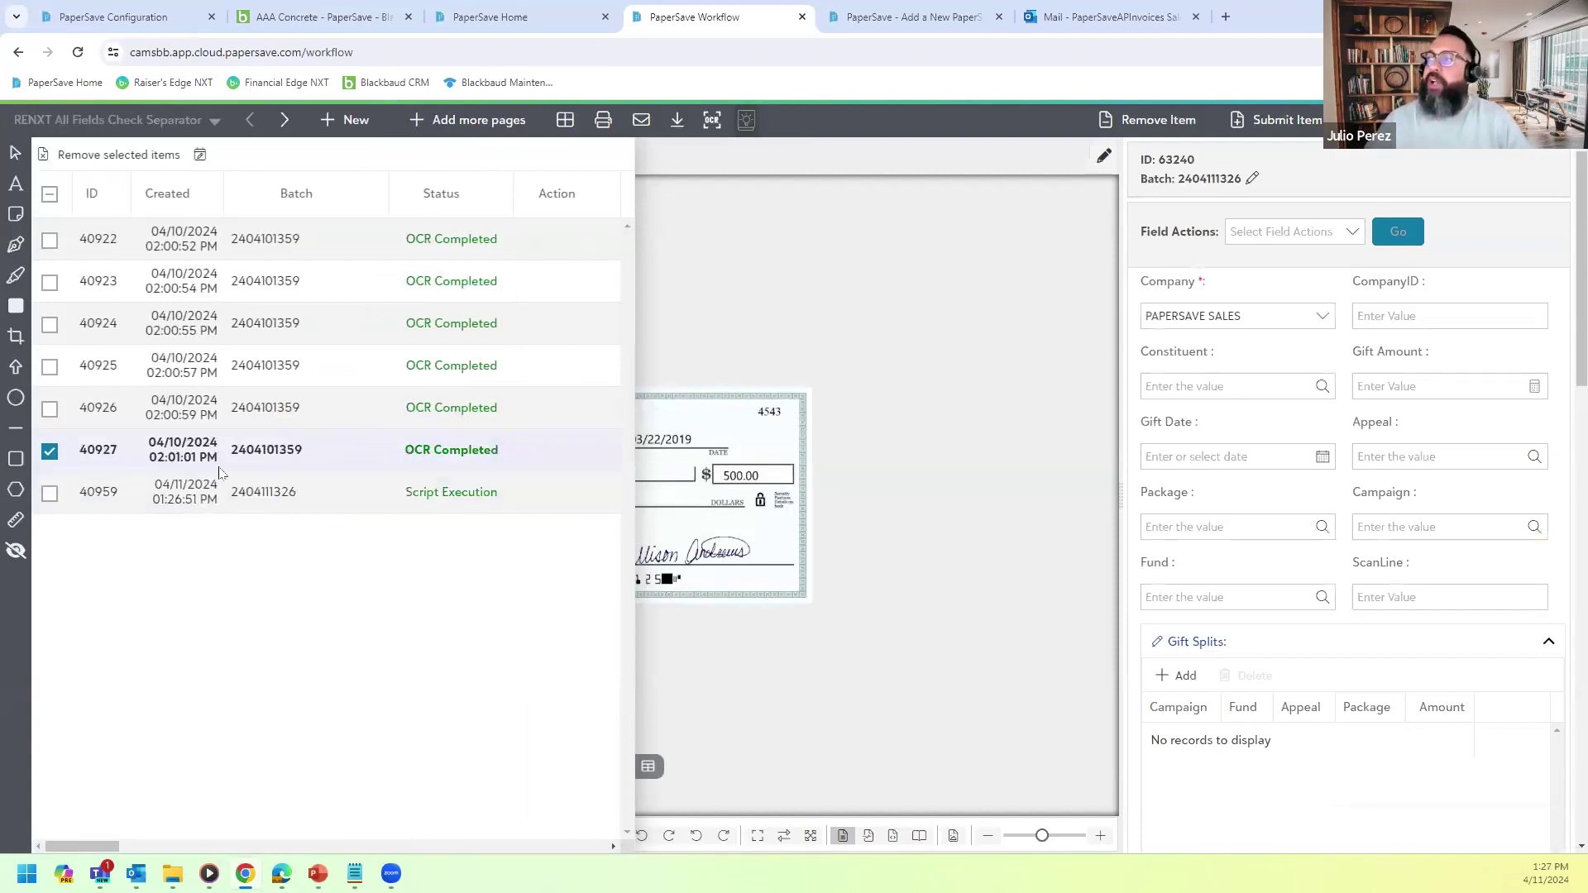
pyautogui.click(647, 771)
# Draw a redaction box over the memo text on the check's FOR line.
pyautogui.click(1099, 835)
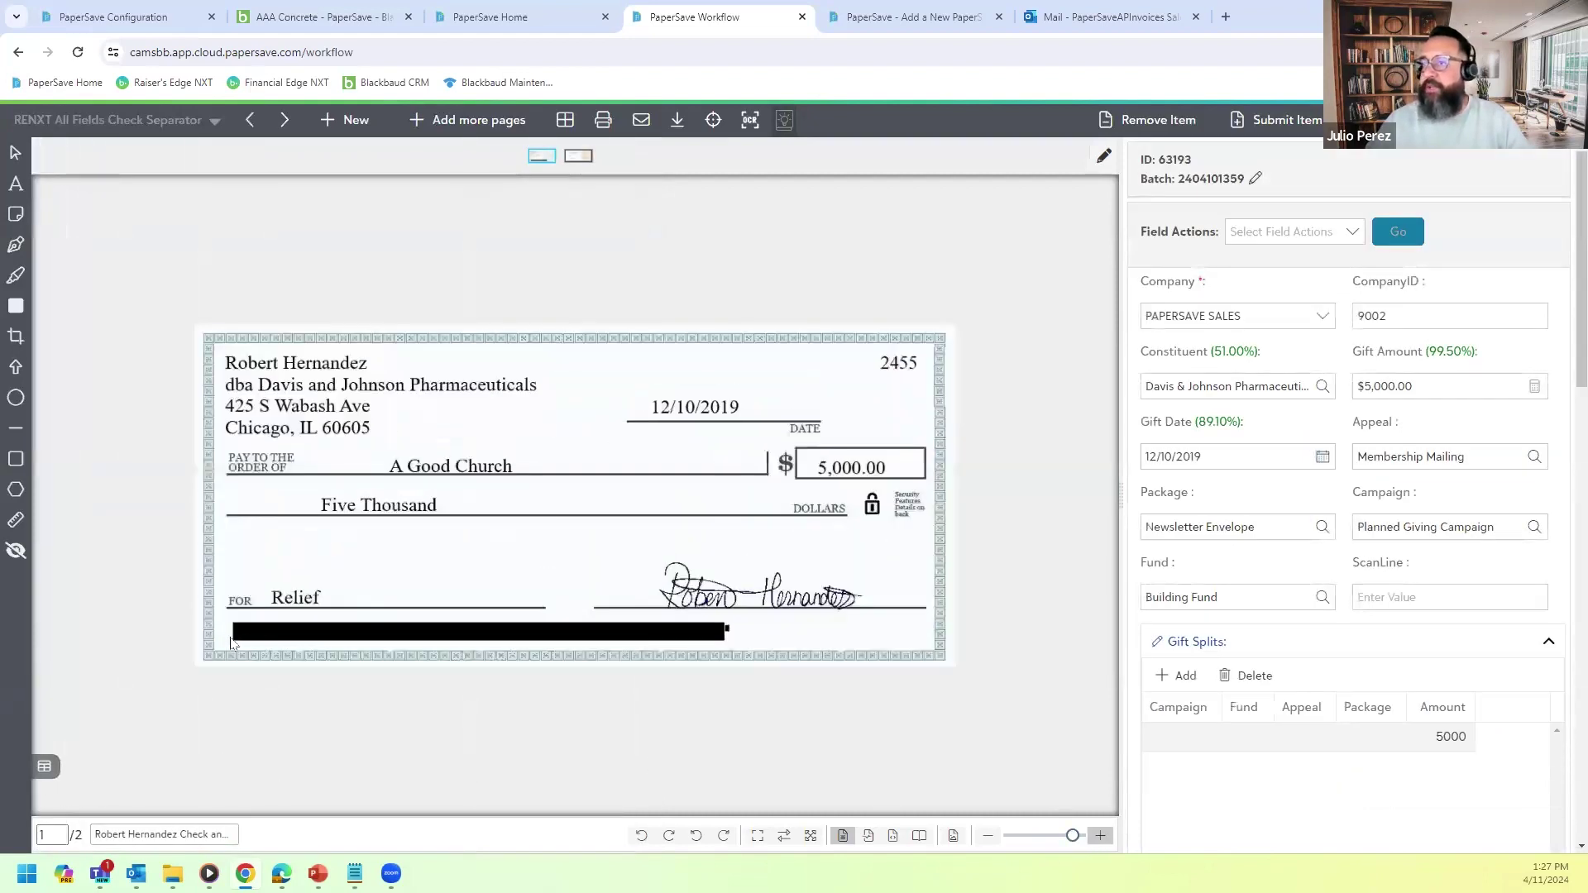
pyautogui.click(1100, 835)
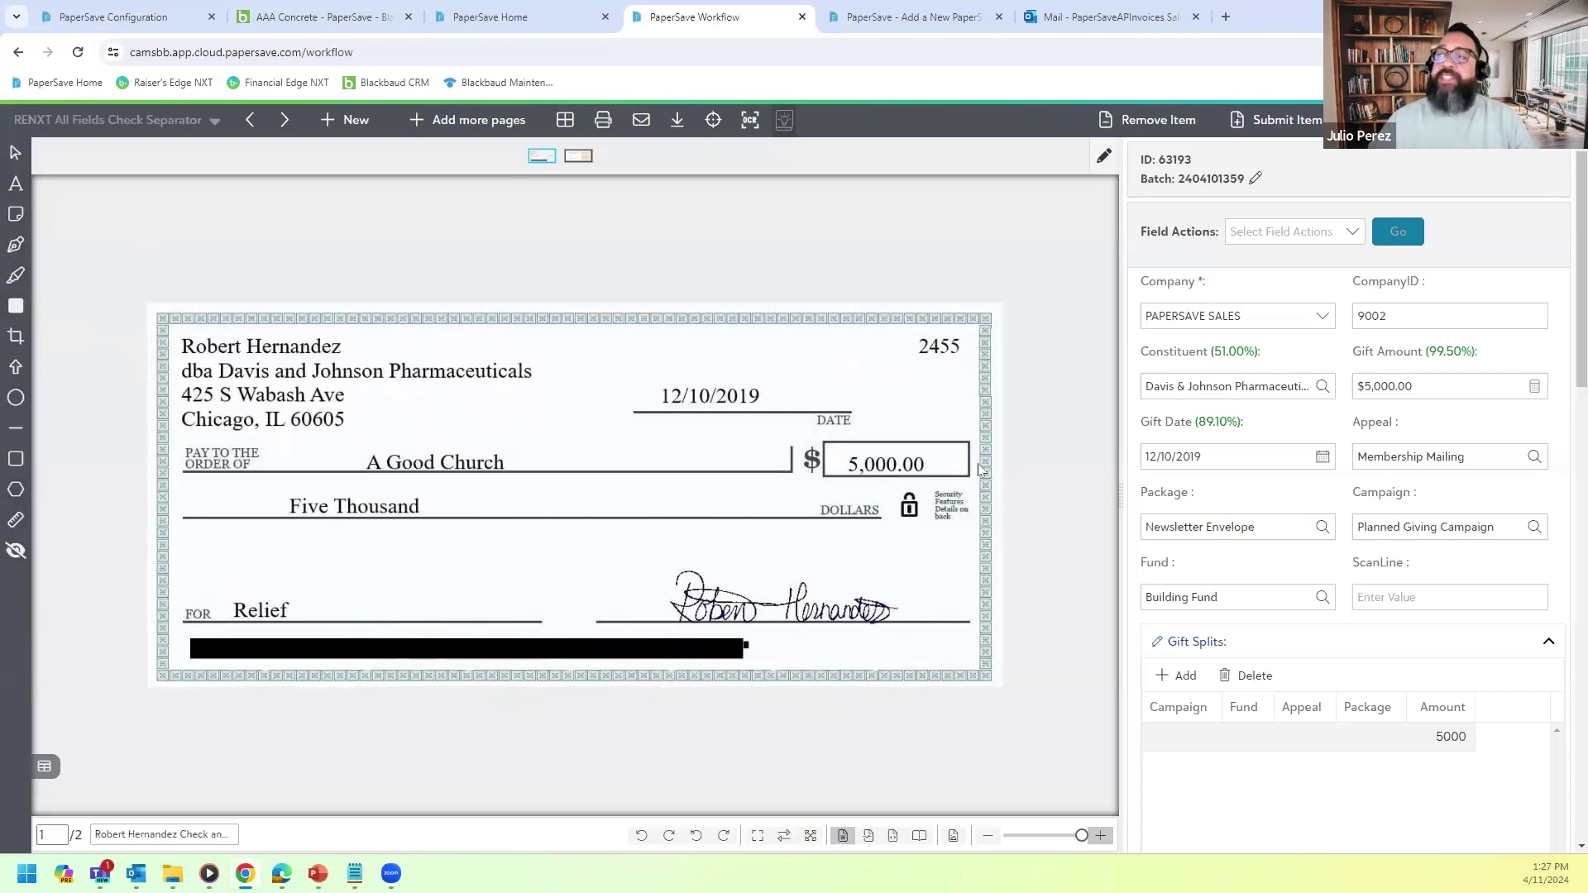
pyautogui.click(17, 307)
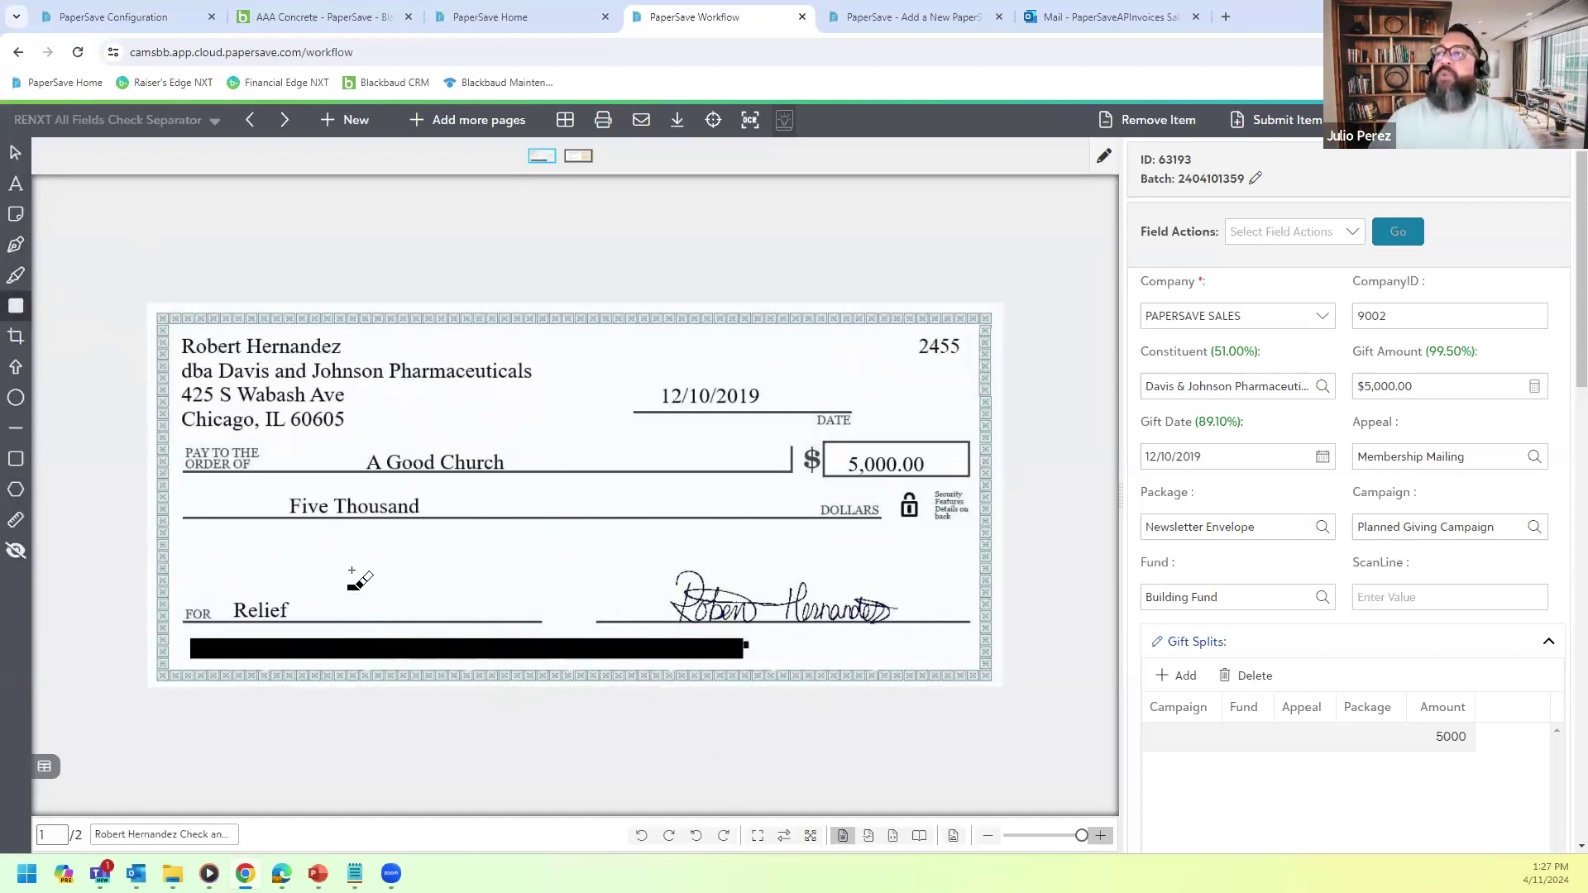
pyautogui.moveTo(231, 576)
pyautogui.mouseDown()
pyautogui.moveTo(285, 650)
pyautogui.moveTo(395, 633)
pyautogui.mouseUp()
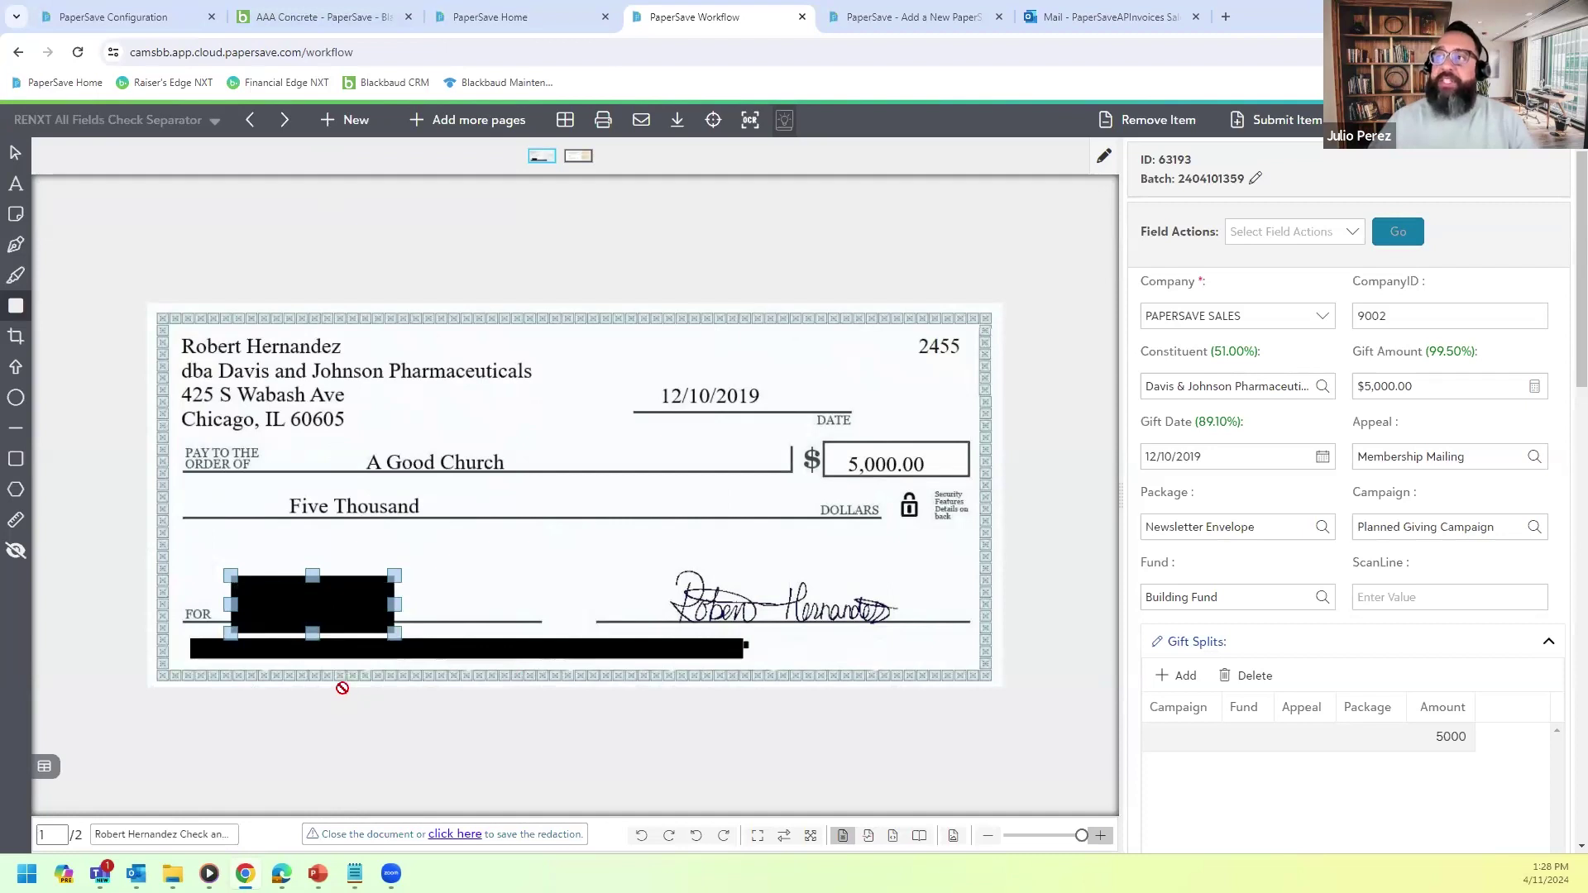
pyautogui.click(16, 550)
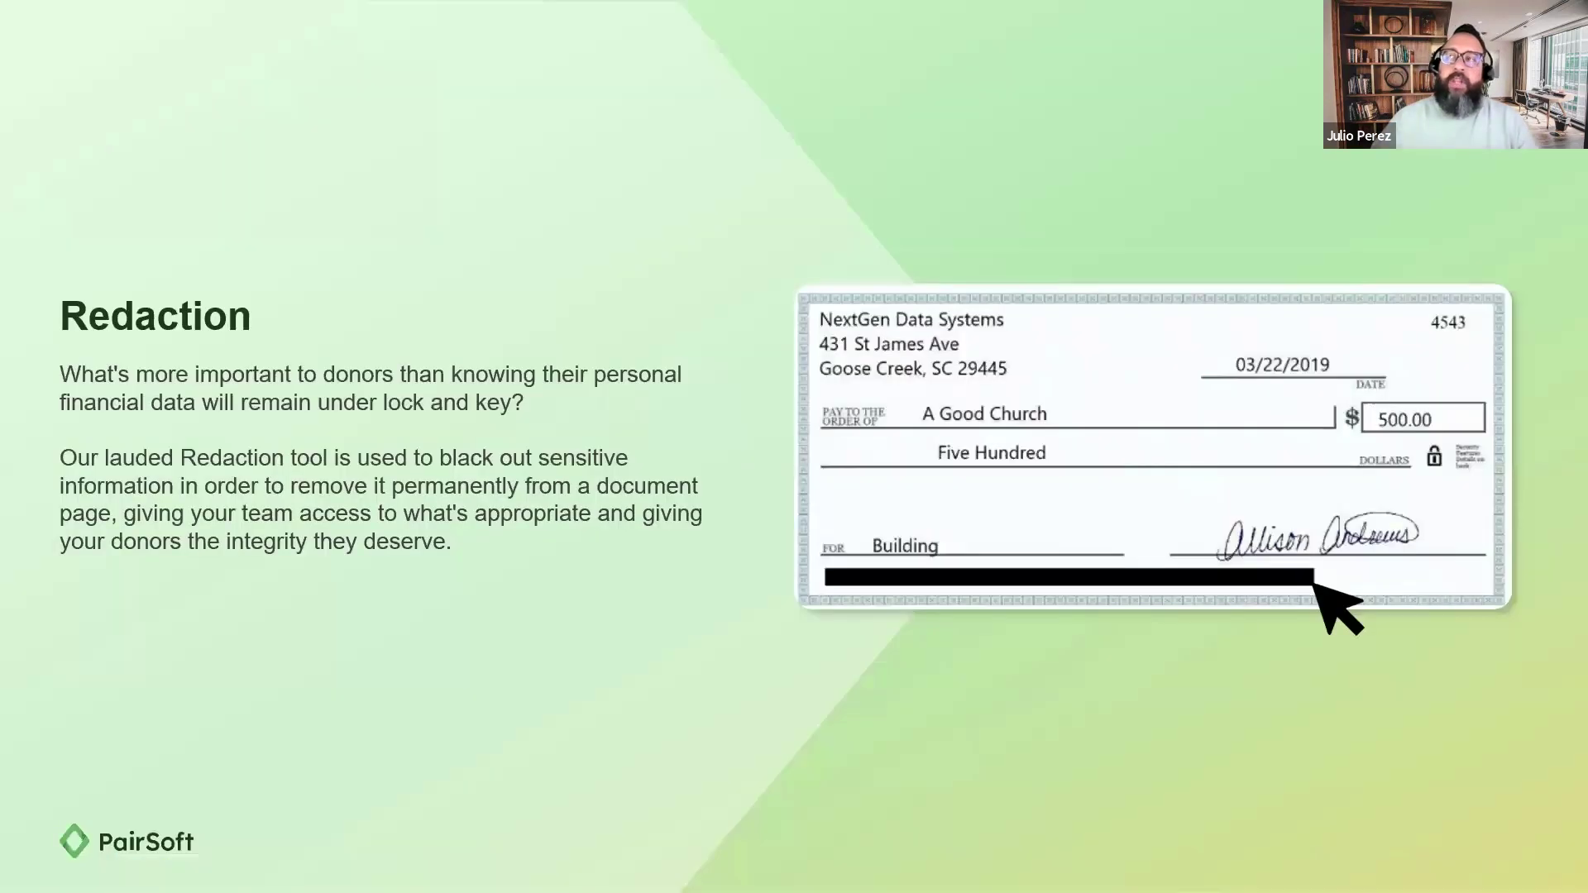
pyautogui.press('Right')
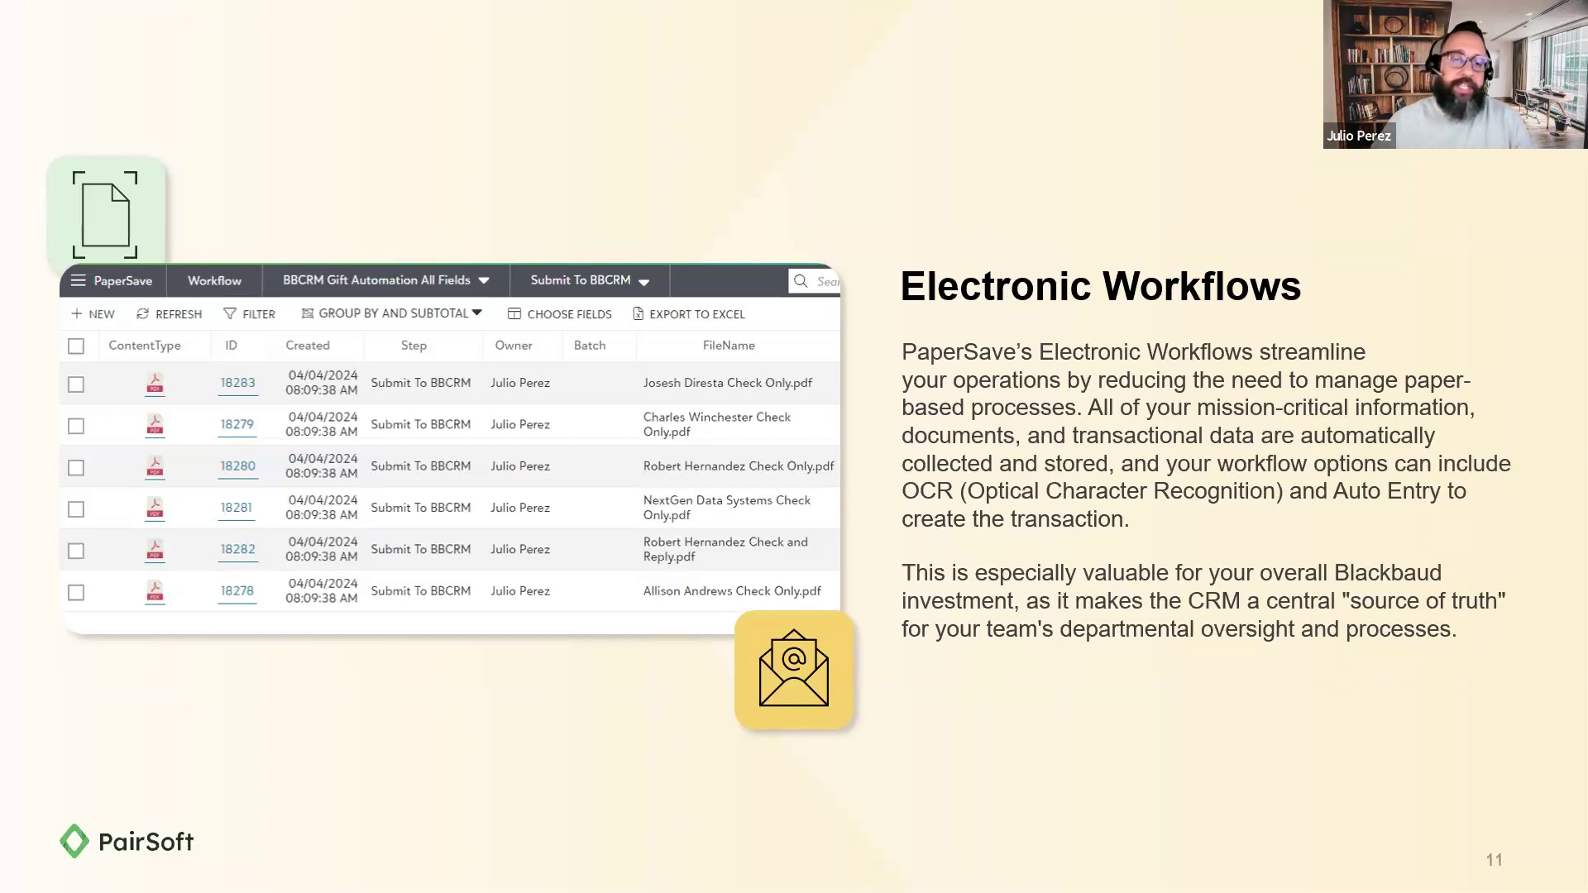
pyautogui.hotkey('alt', 'Tab')
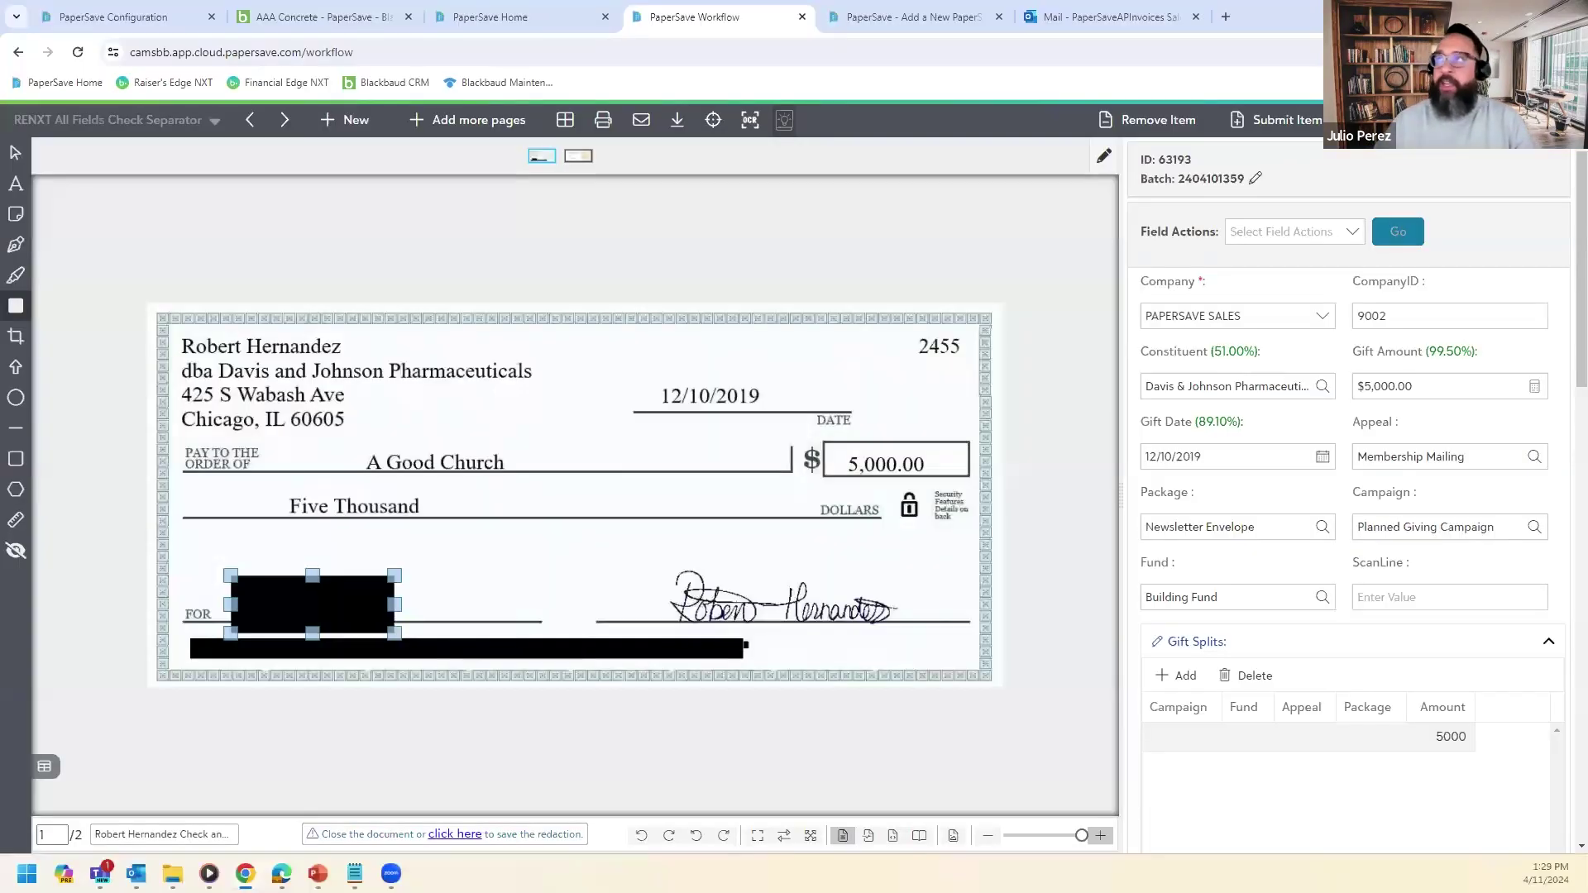
# In the configuration browser tab, go to the PaperSave home page and open the BBCRM Gift Automation All Fields workflow.
pyautogui.click(123, 18)
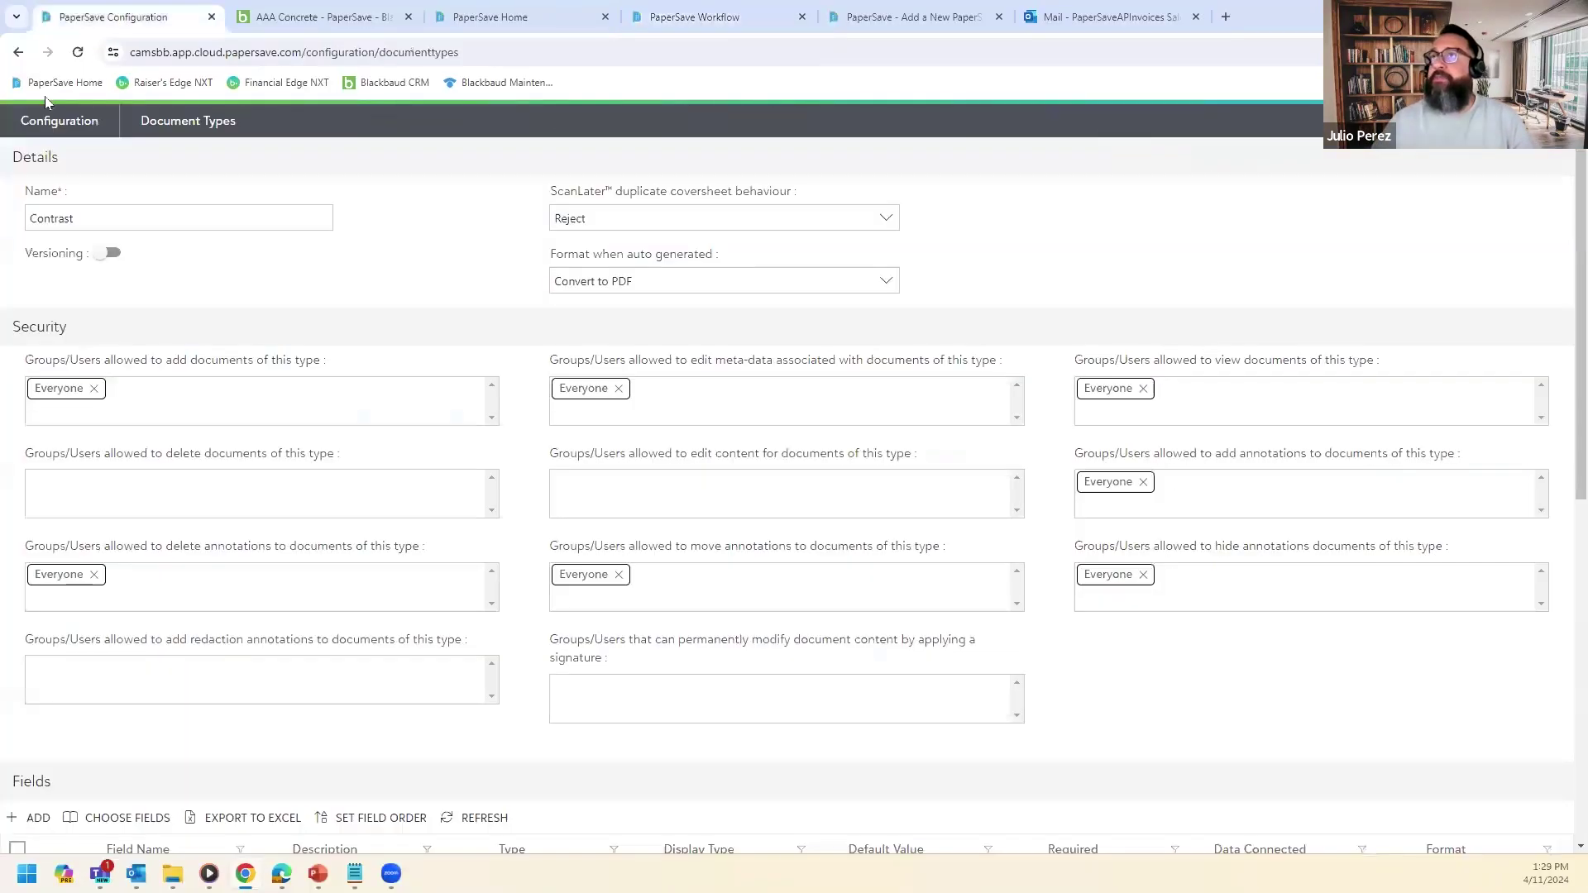
pyautogui.click(49, 89)
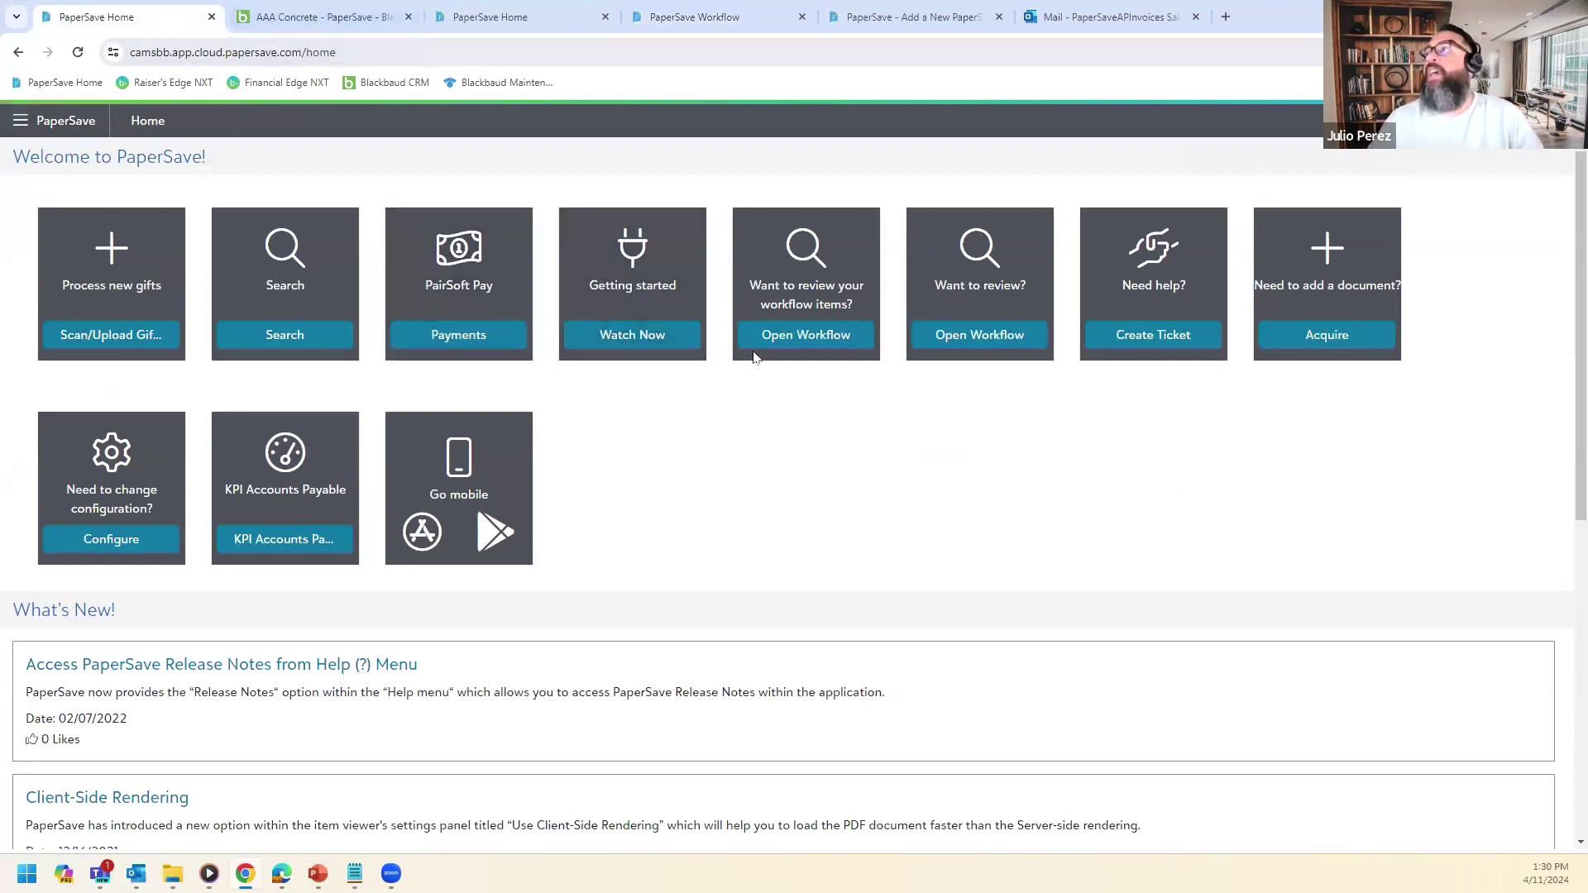
pyautogui.click(810, 339)
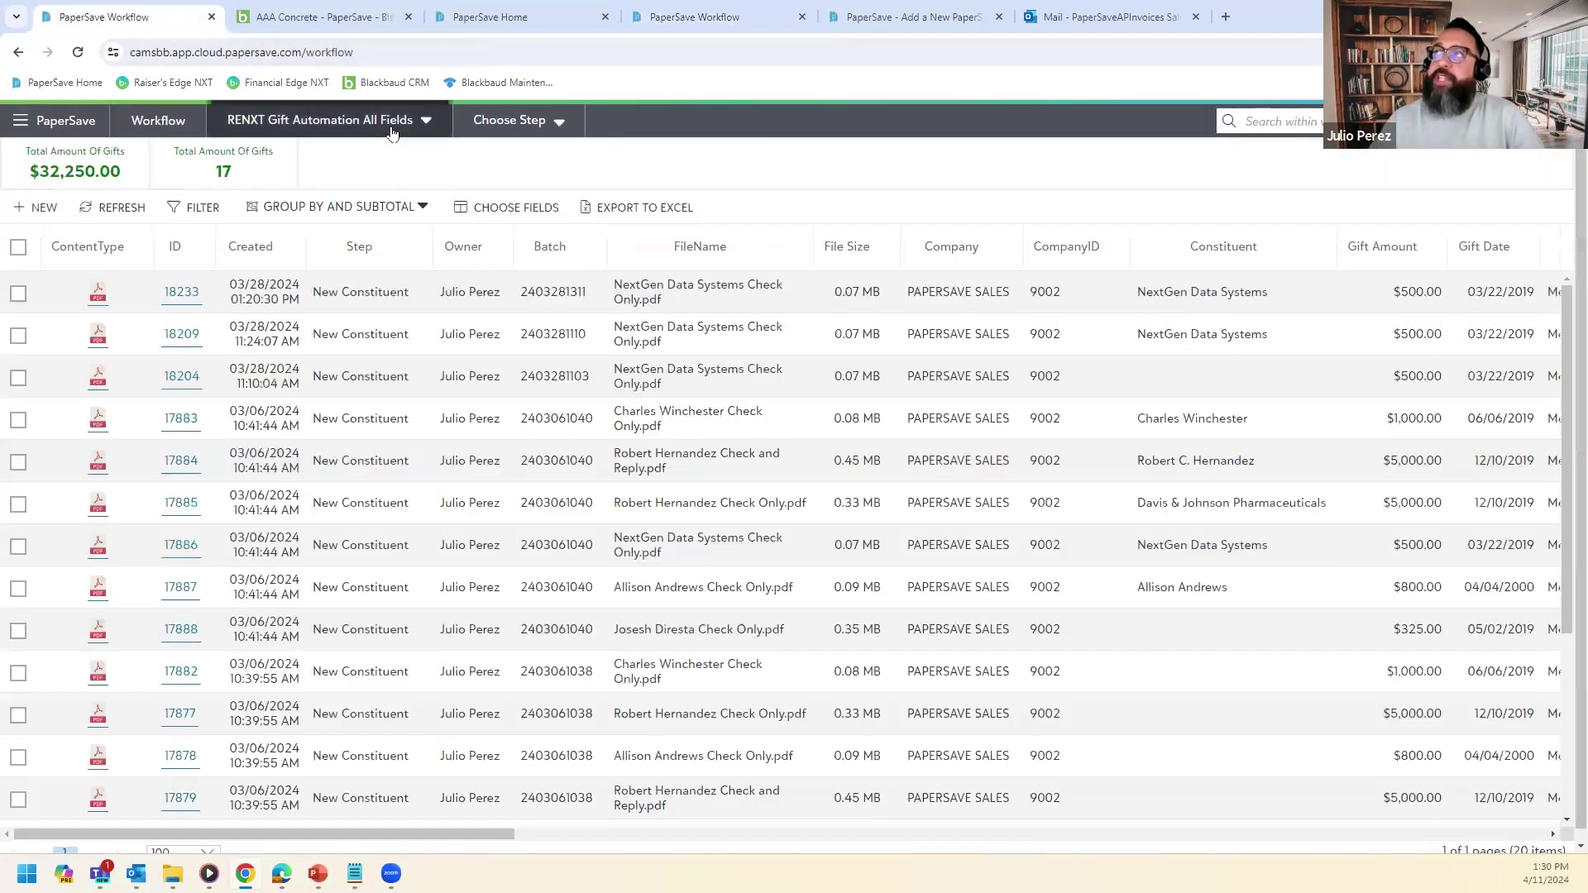
pyautogui.click(341, 125)
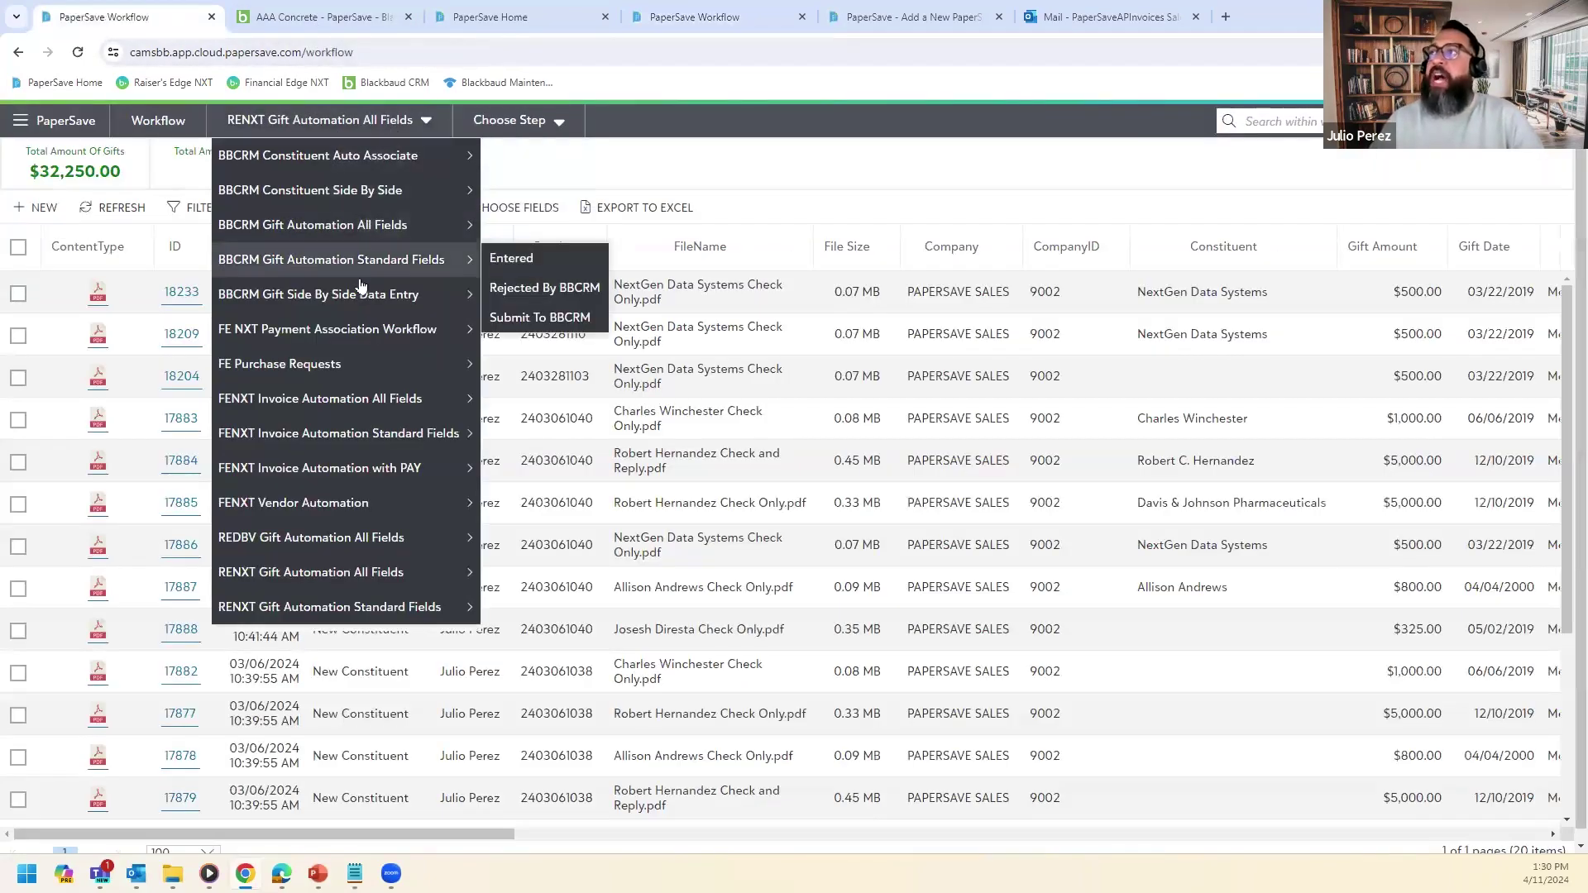
pyautogui.click(371, 231)
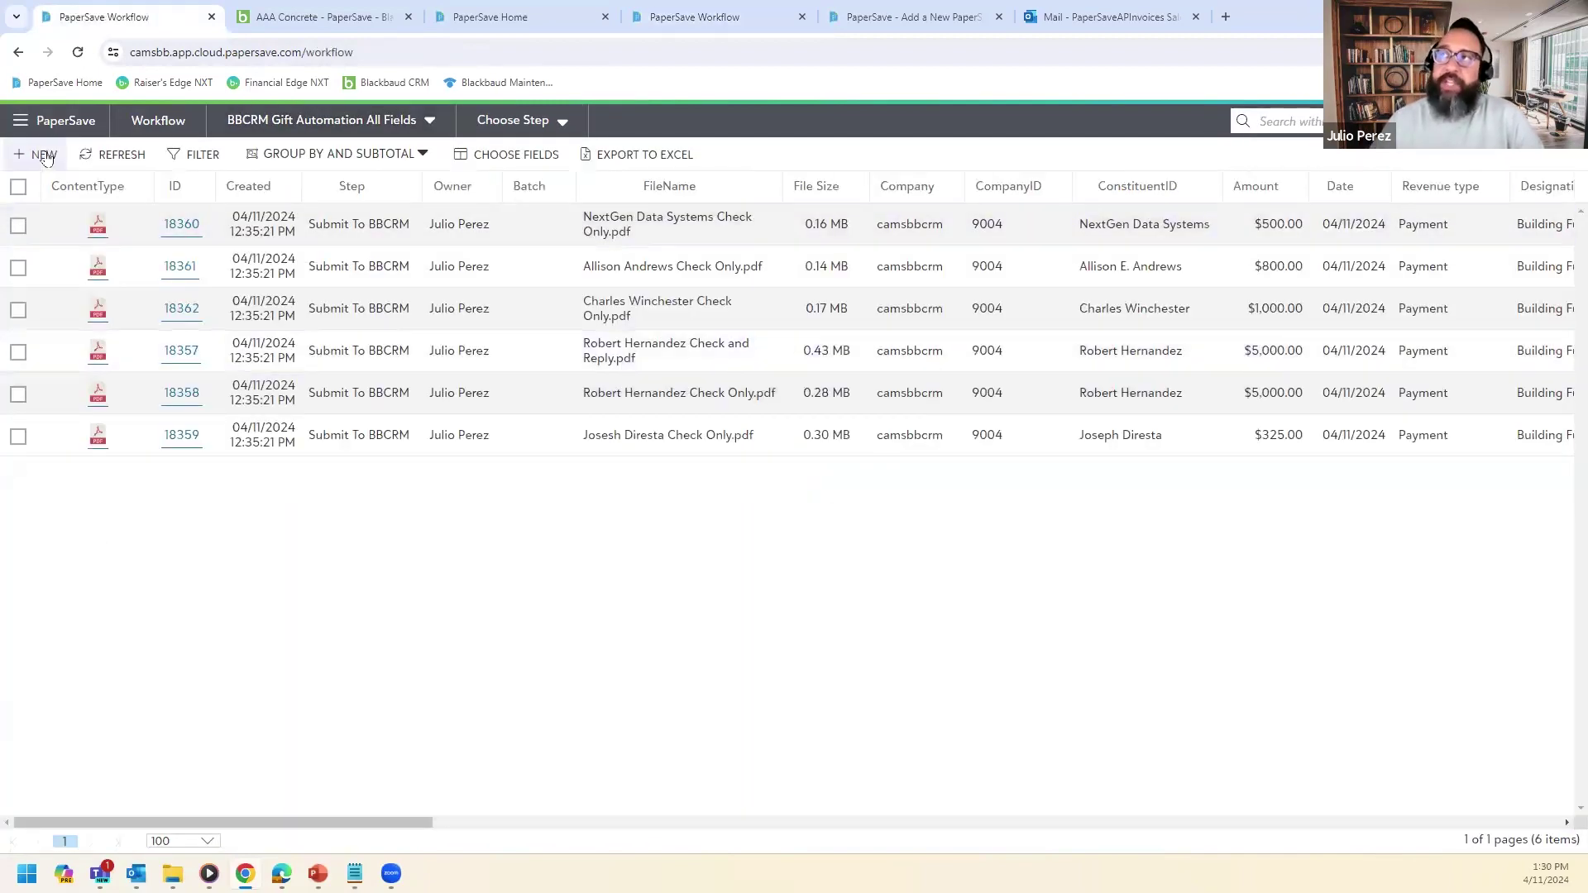
# Start a new workflow item and upload all six check PDFs from the Blackbaud CRM Sample Docs folder.
pyautogui.click(44, 155)
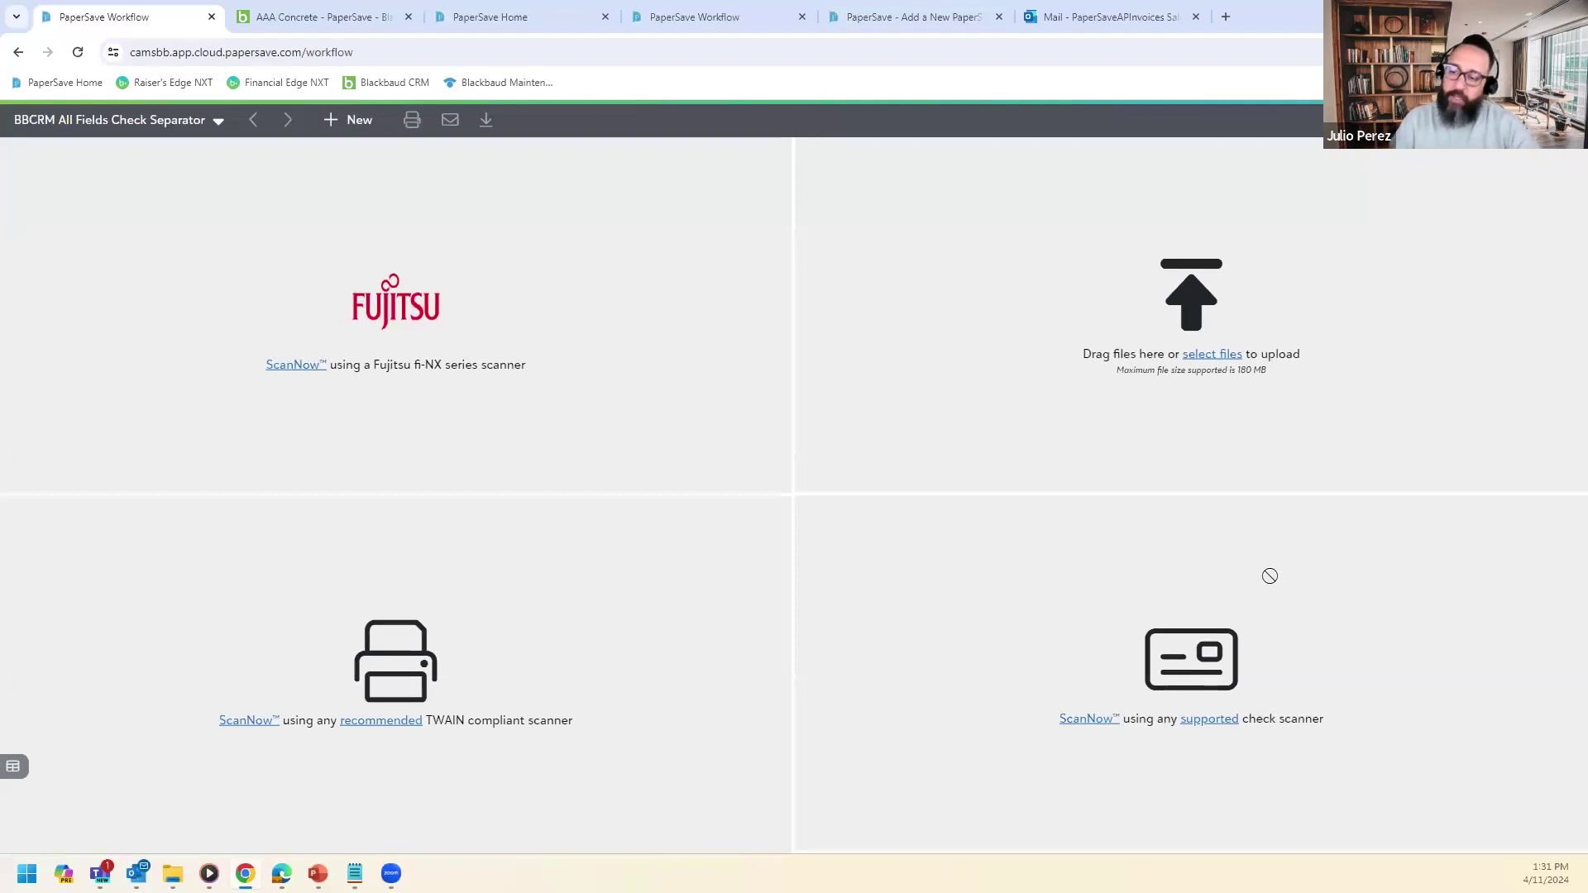
pyautogui.moveTo(1270, 575); pyautogui.dragTo(1178, 372)
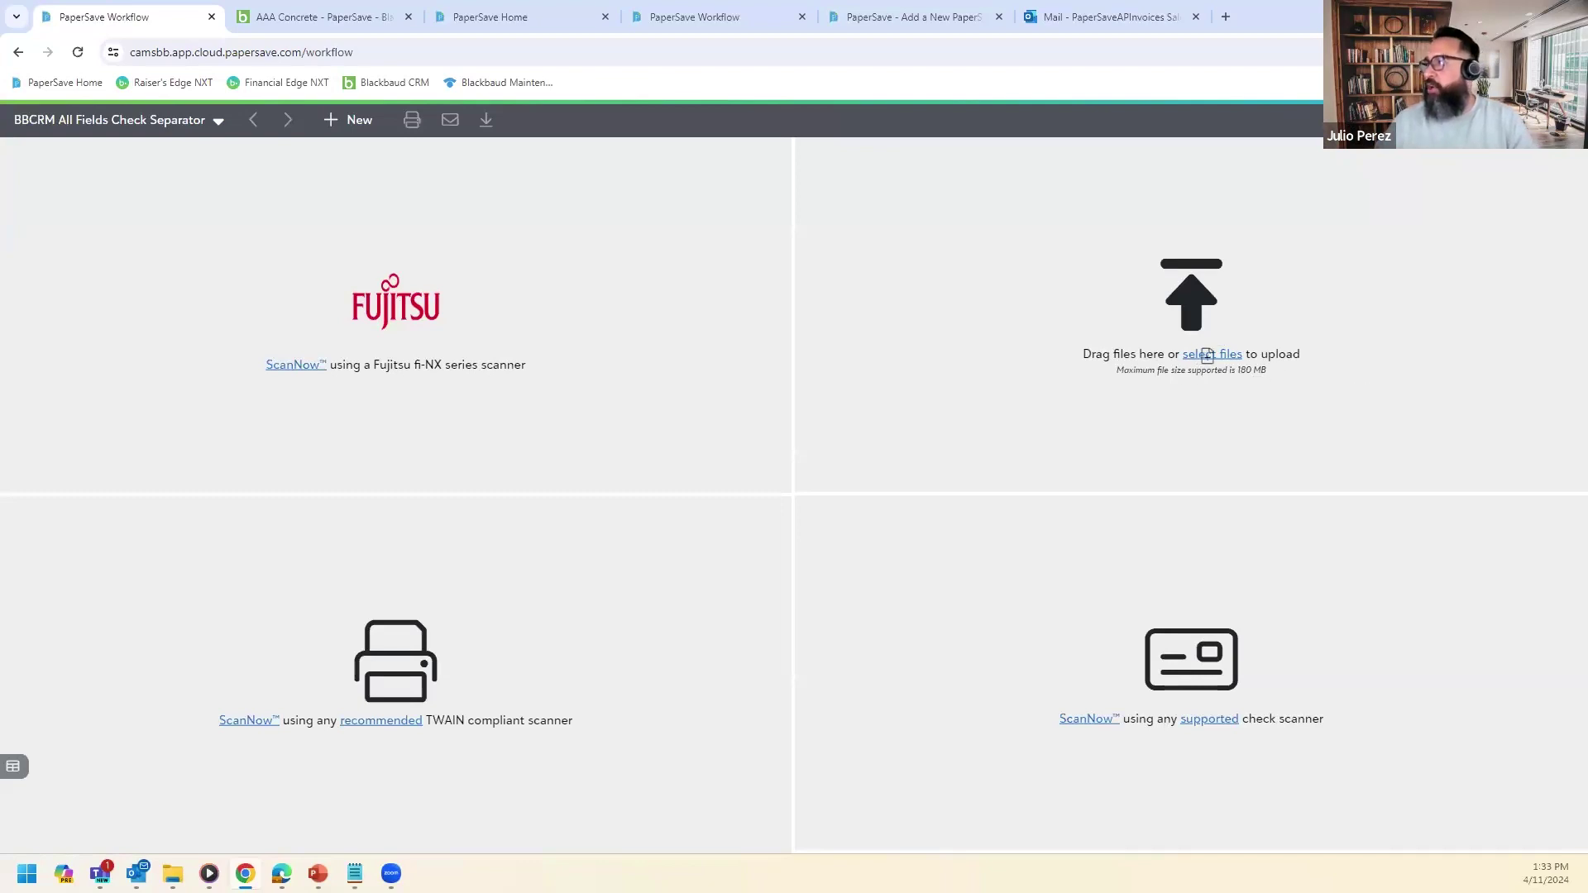
pyautogui.click(1189, 357)
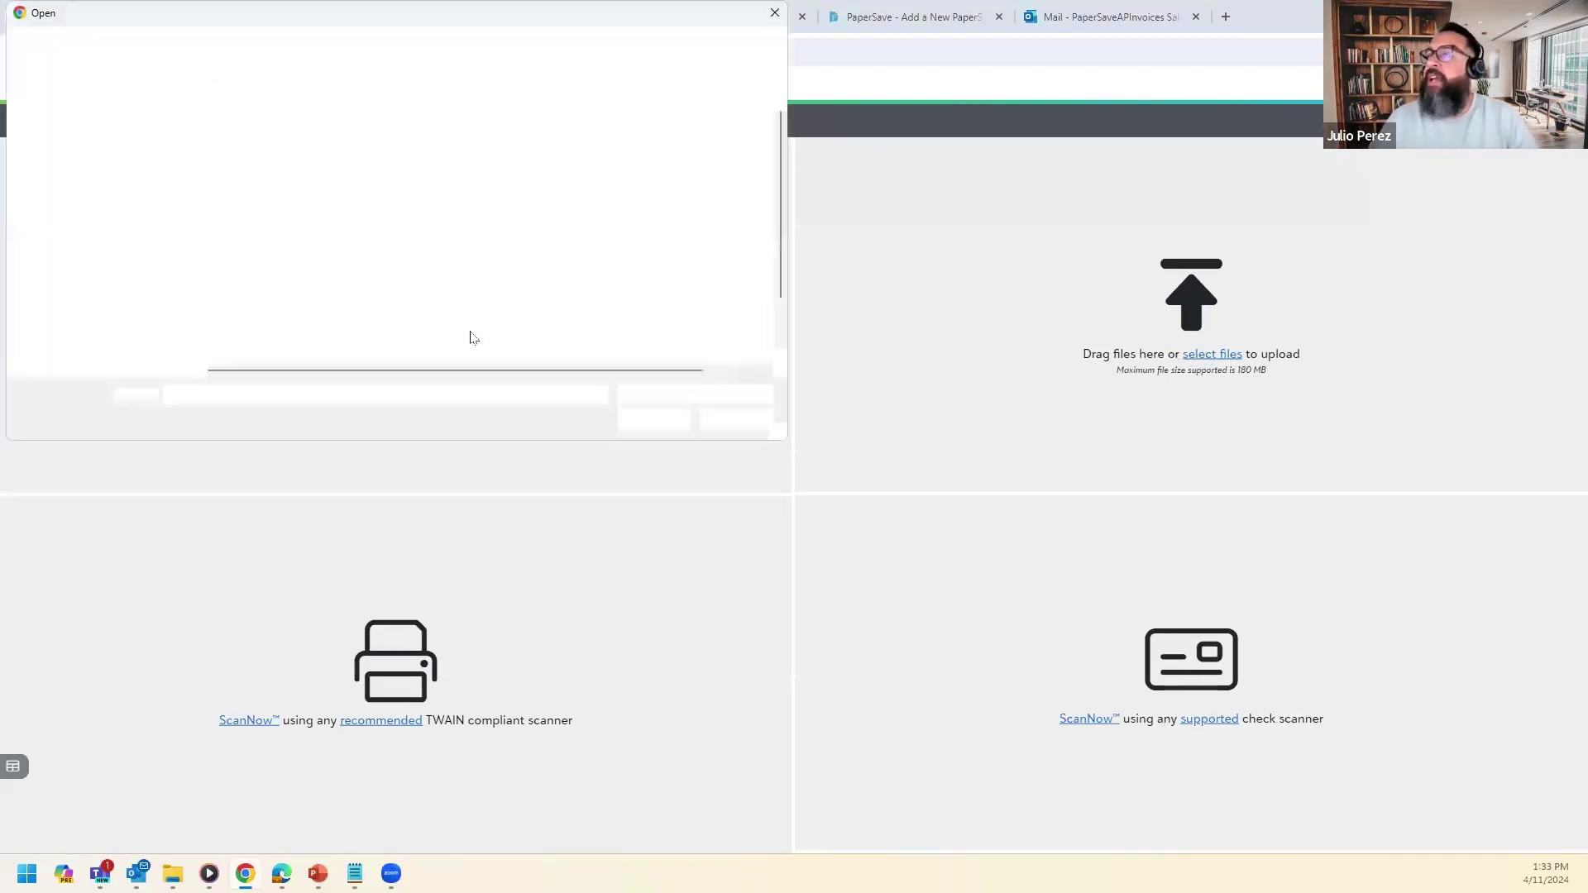
pyautogui.click(308, 47)
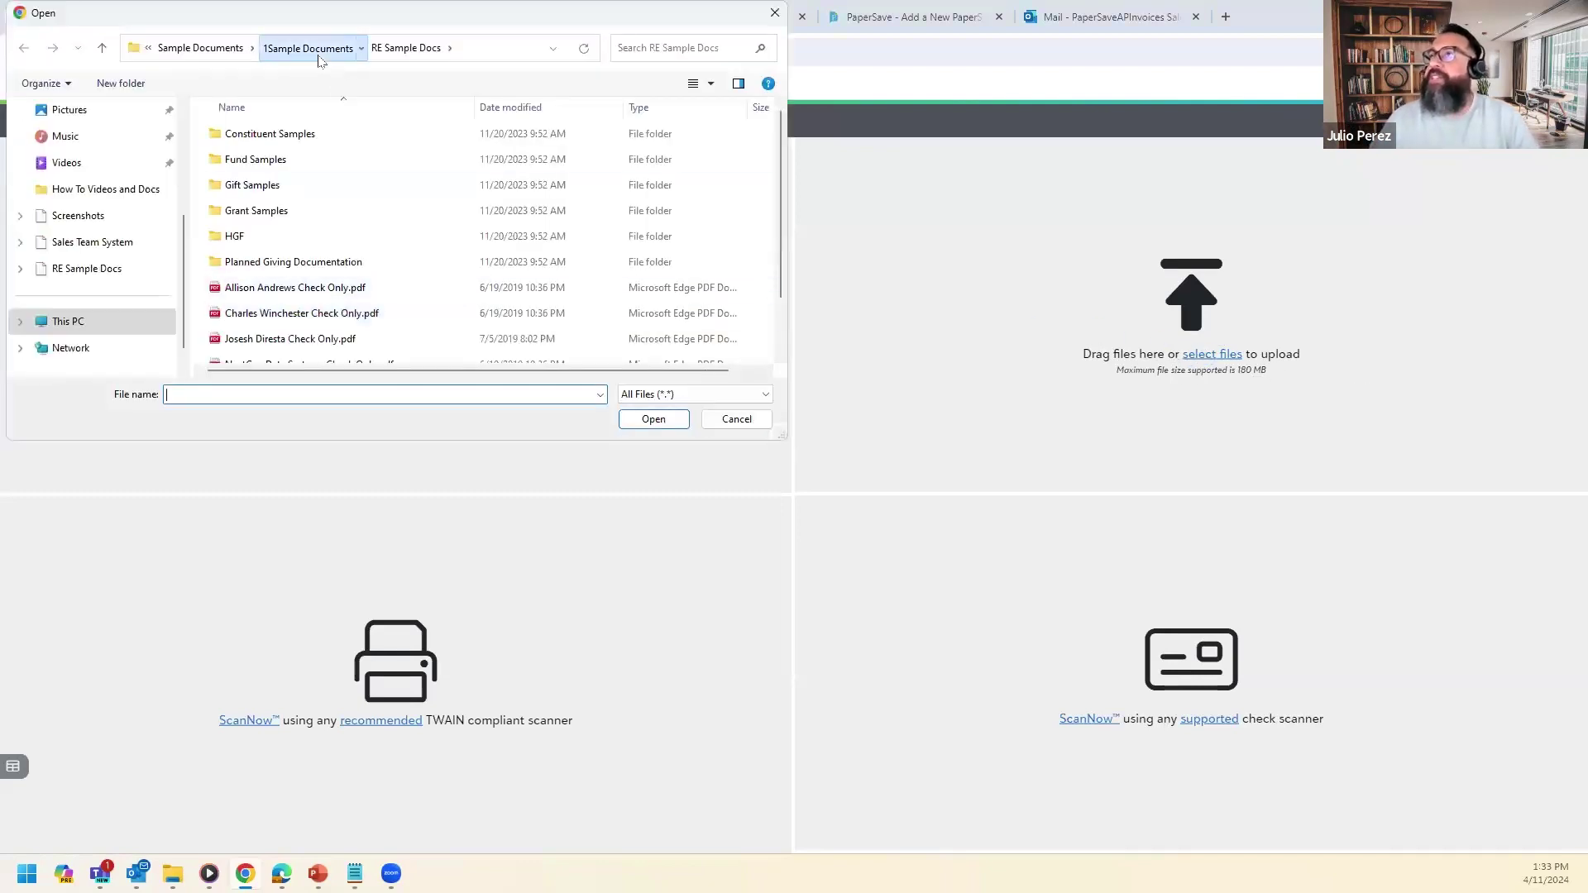
pyautogui.doubleClick(271, 137)
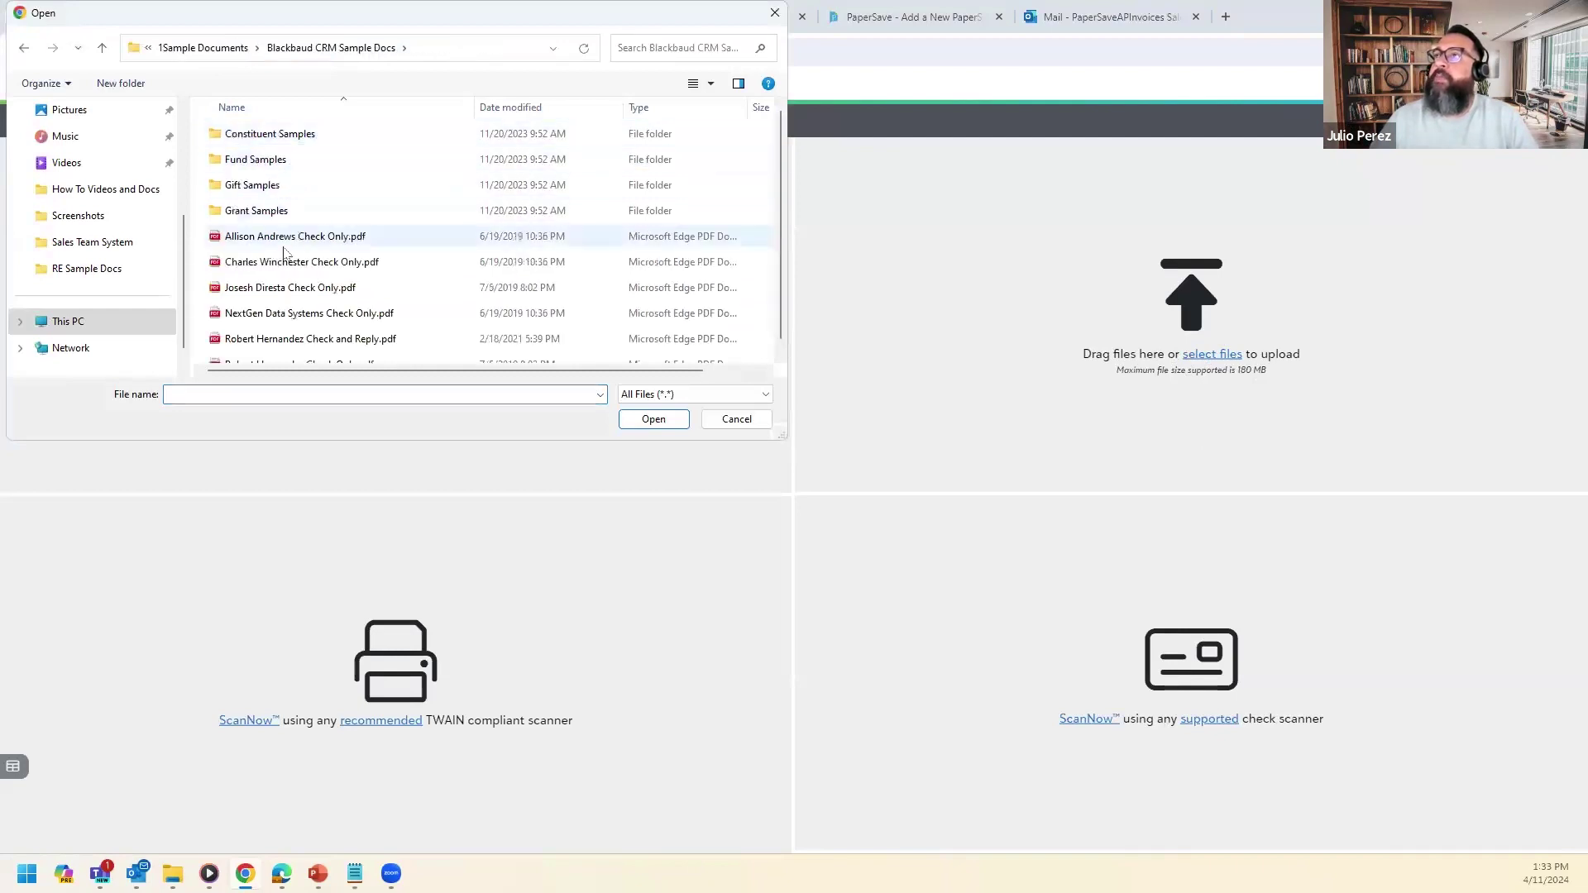
pyautogui.click(296, 238)
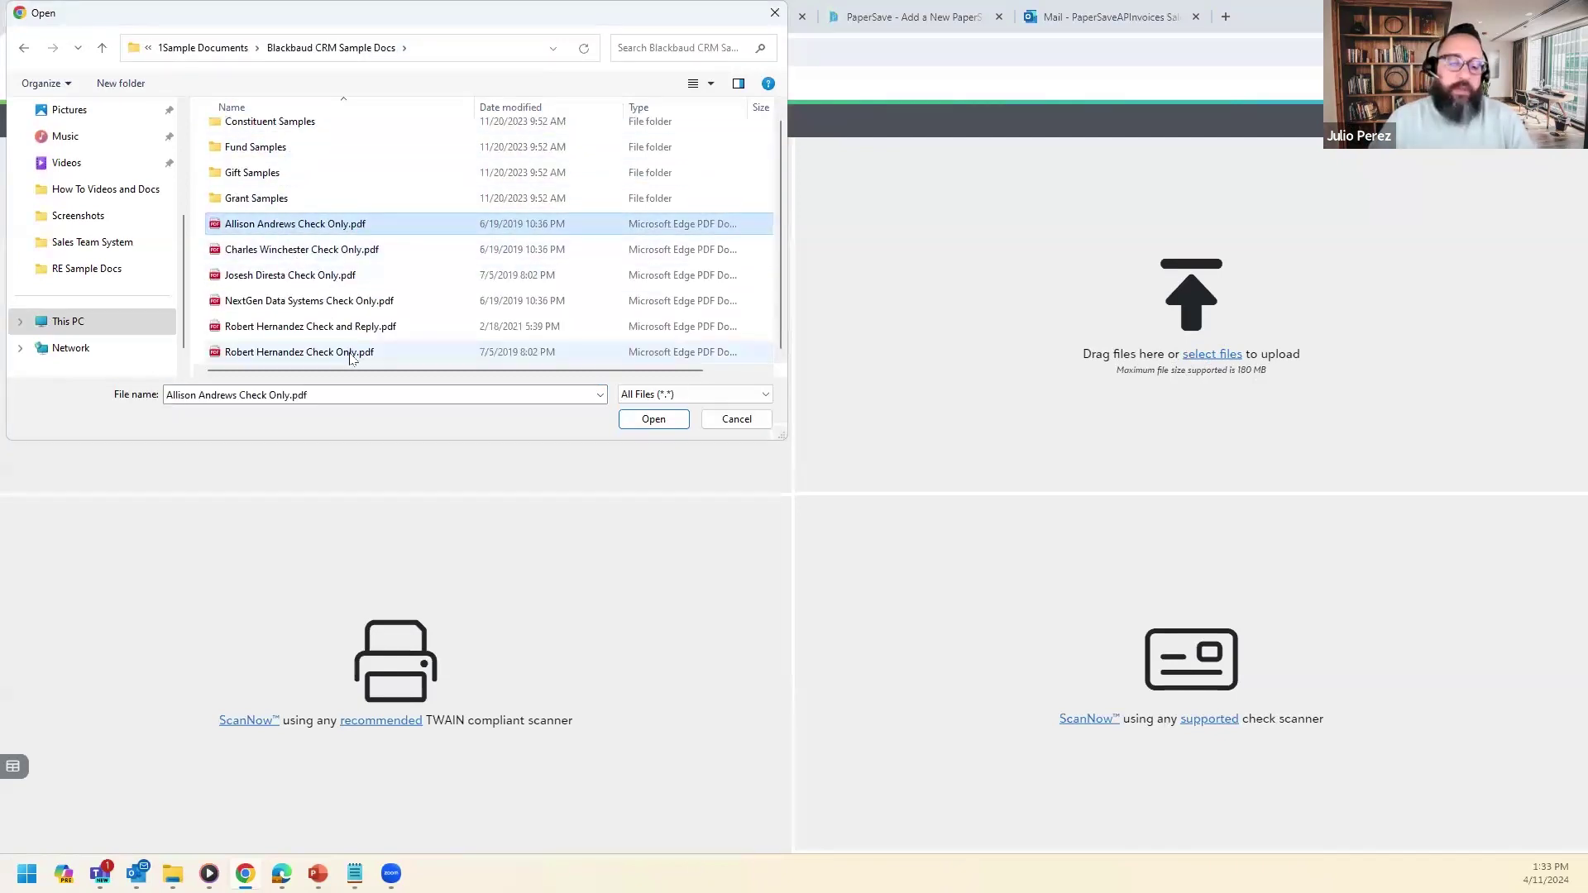
pyautogui.keyDown('shift'); pyautogui.click(354, 354); pyautogui.keyUp('shift')
pyautogui.click(653, 420)
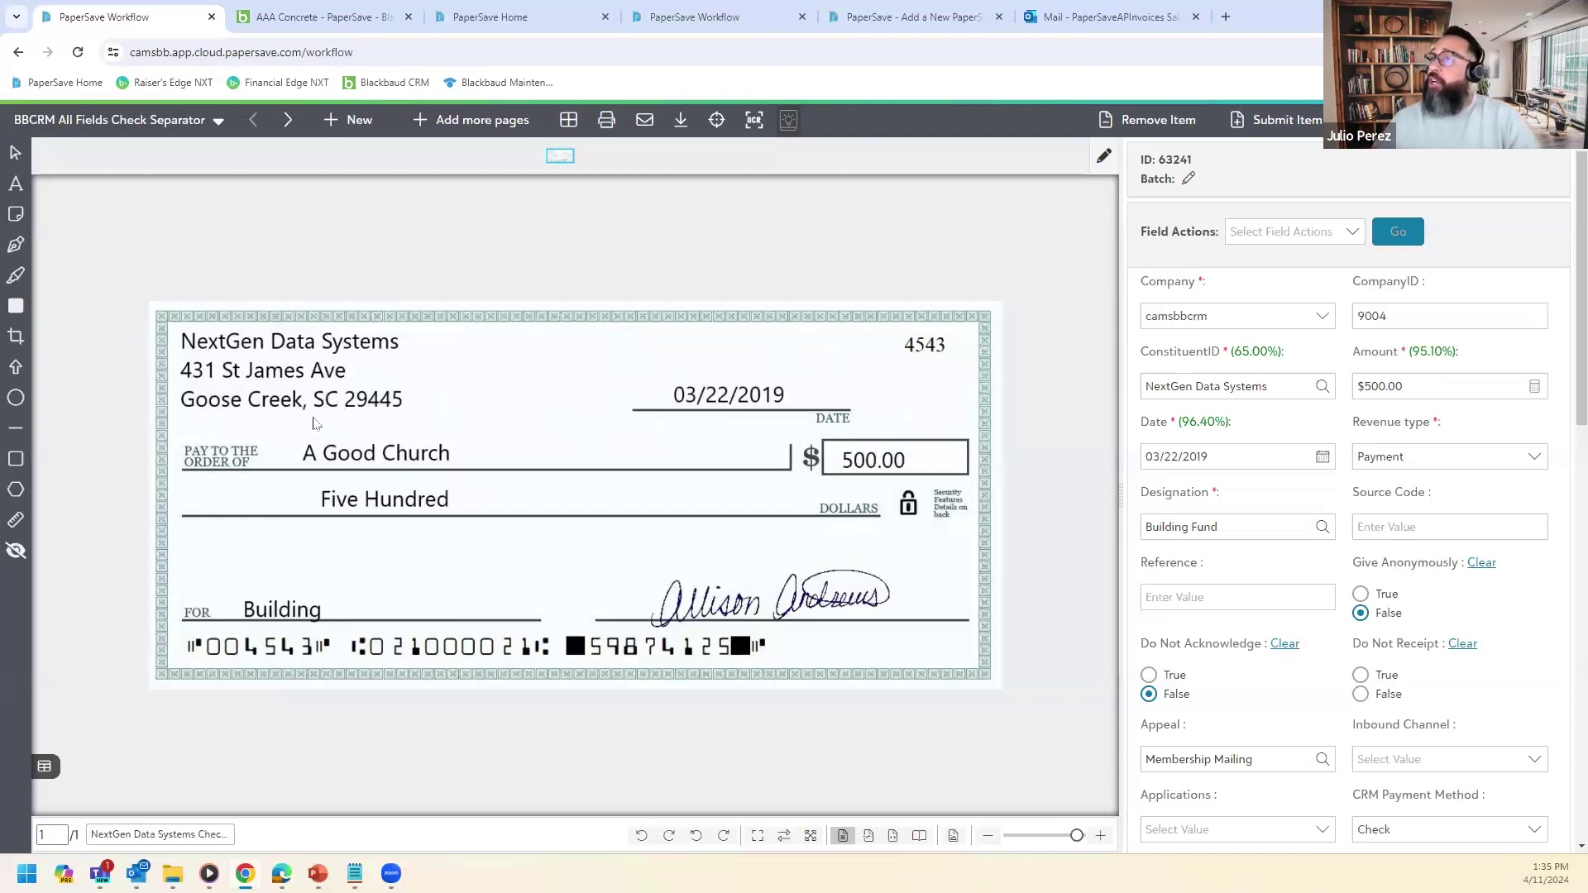
# Compare the captured constituent, amount and date fields with the NextGen Data Systems check image and submit the item.
pyautogui.click(1278, 387)
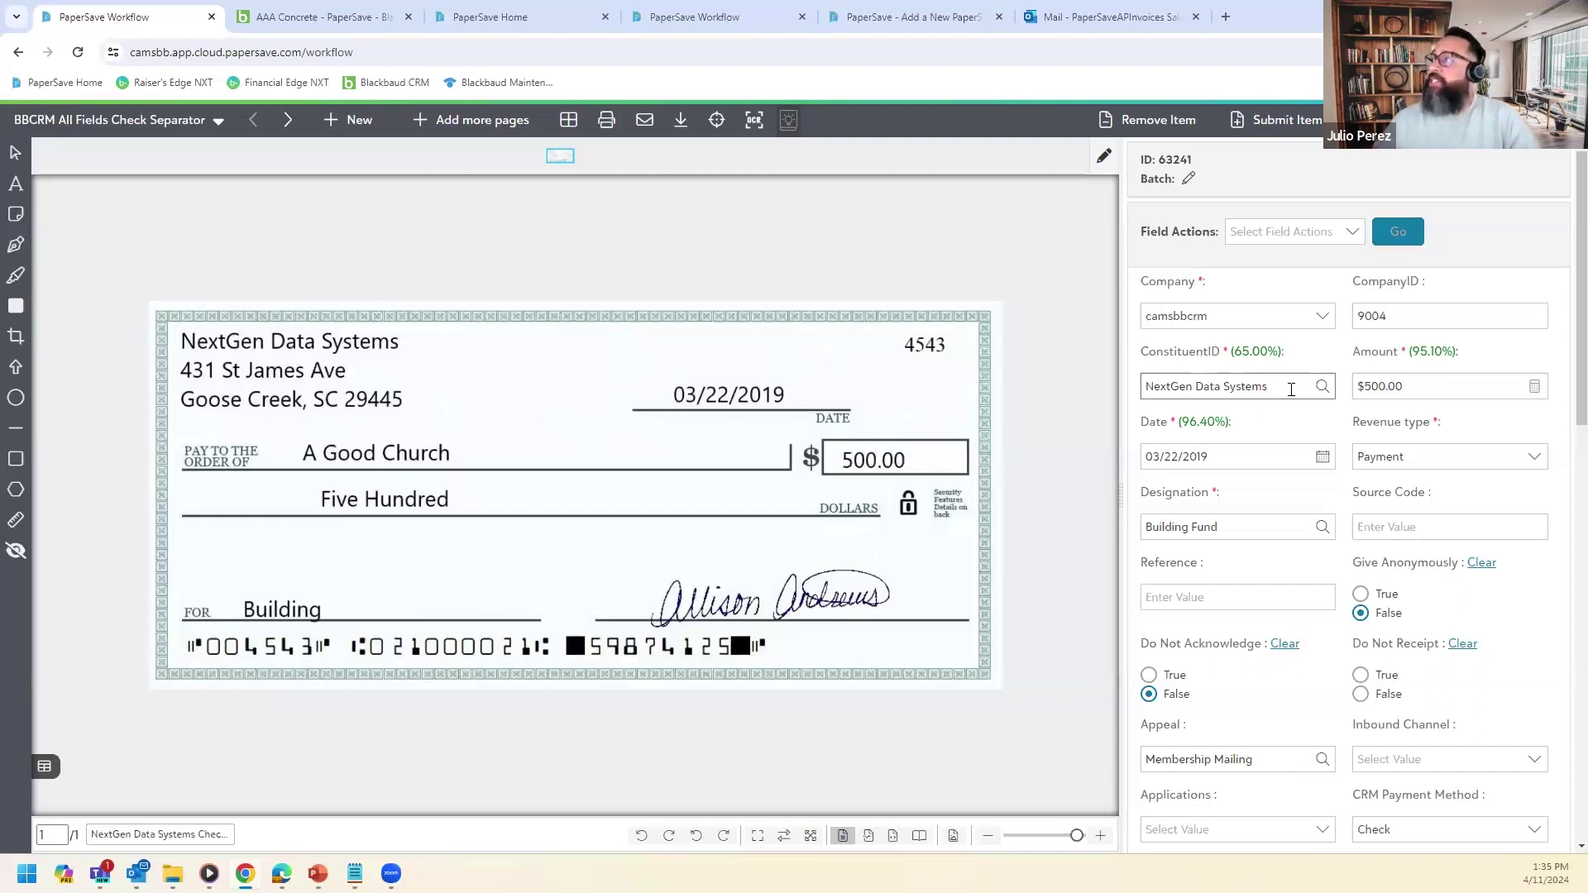
pyautogui.click(1241, 609)
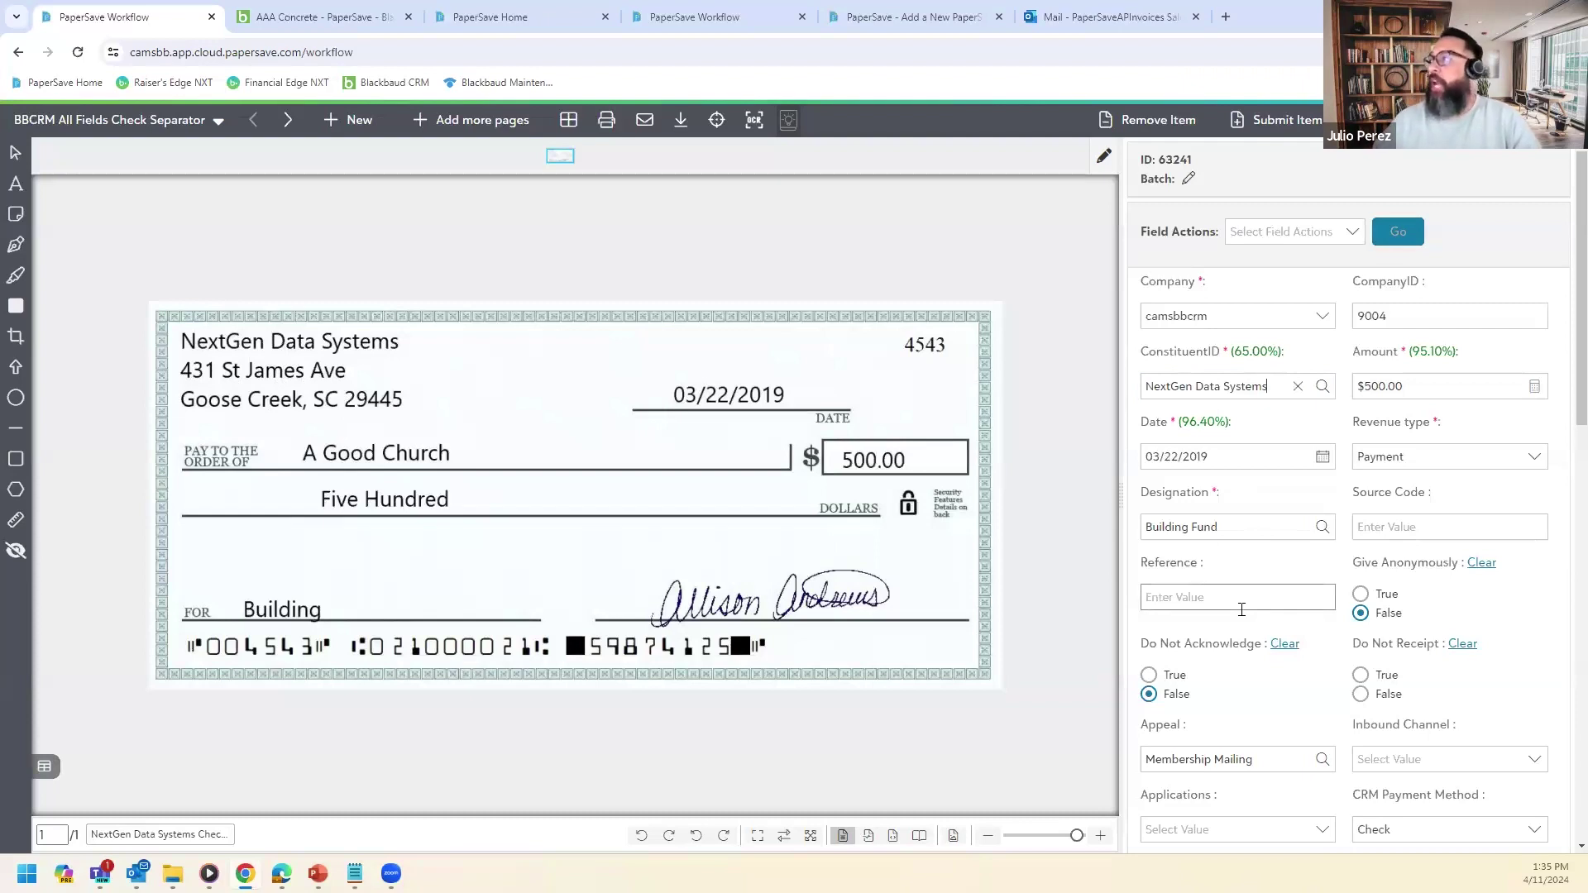
pyautogui.click(1447, 381)
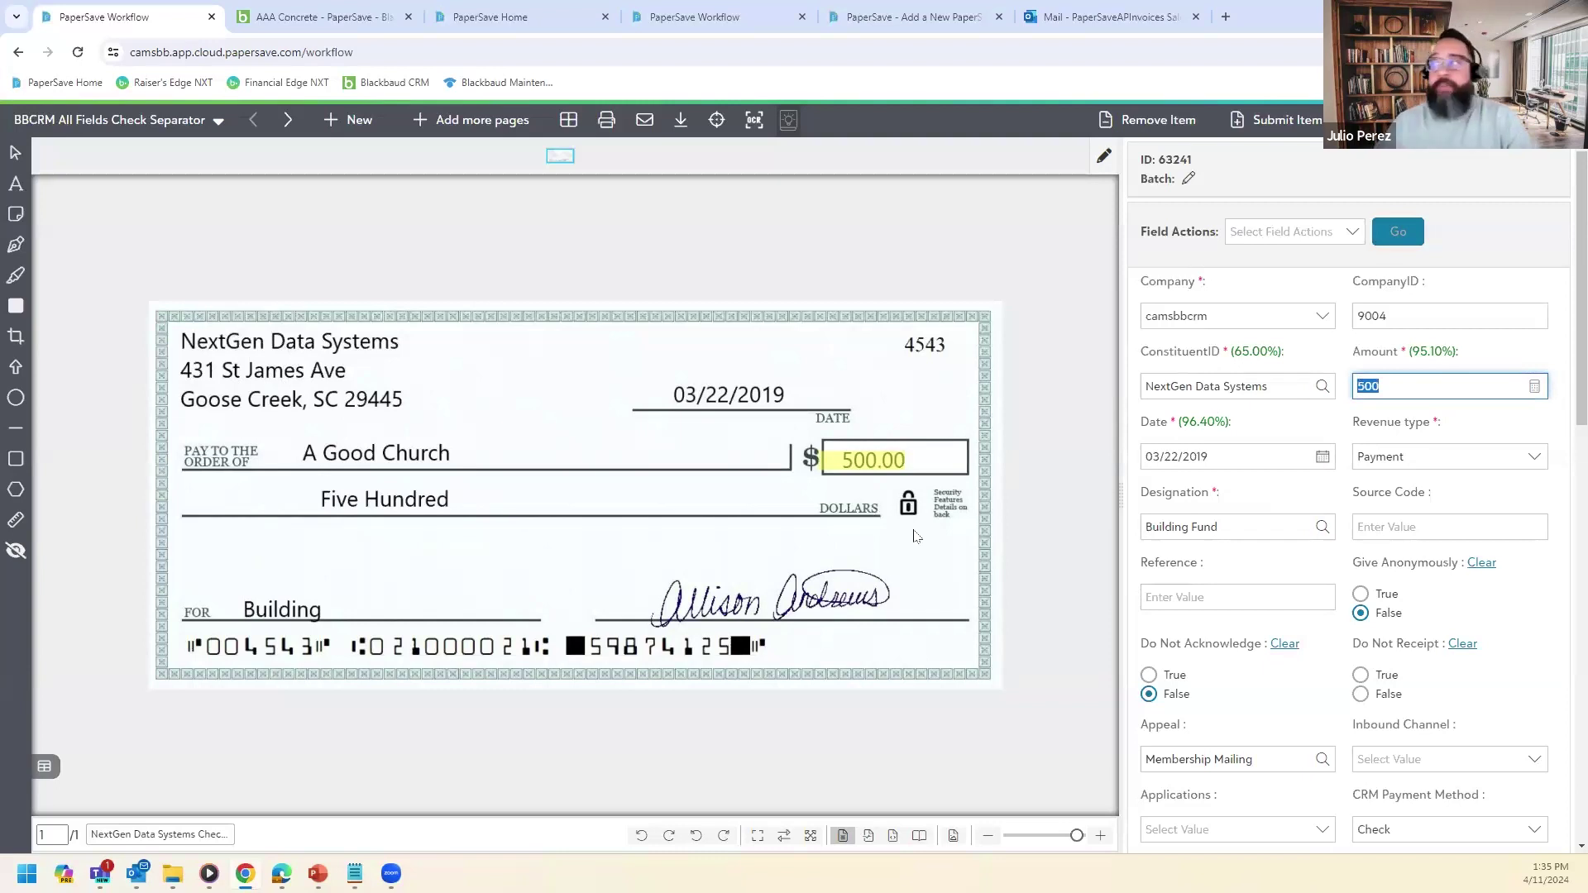
pyautogui.click(1264, 458)
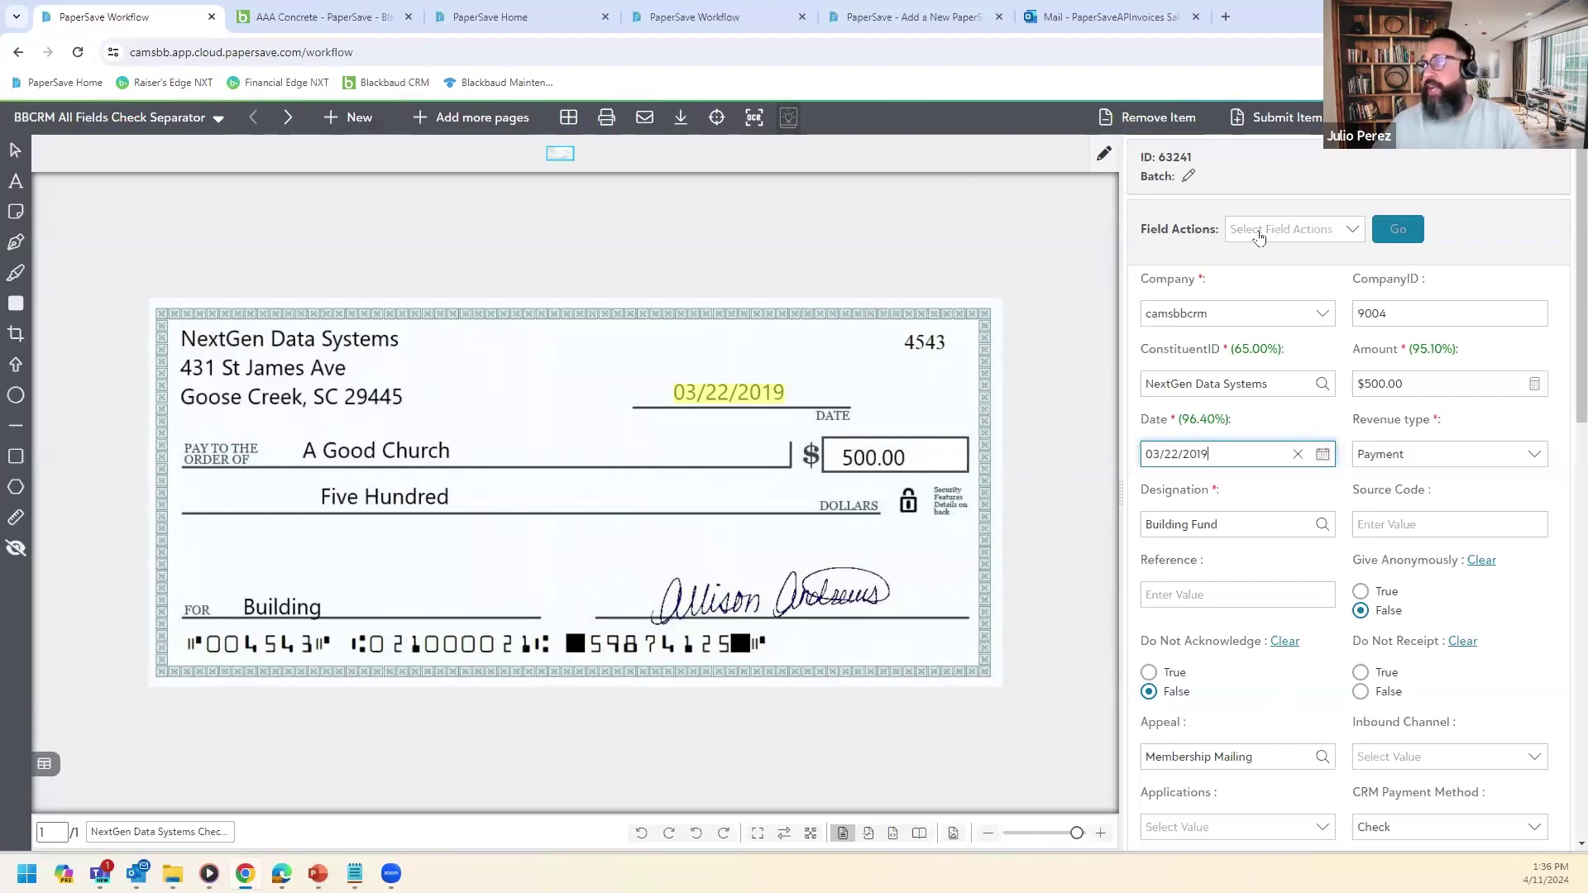
pyautogui.click(1283, 116)
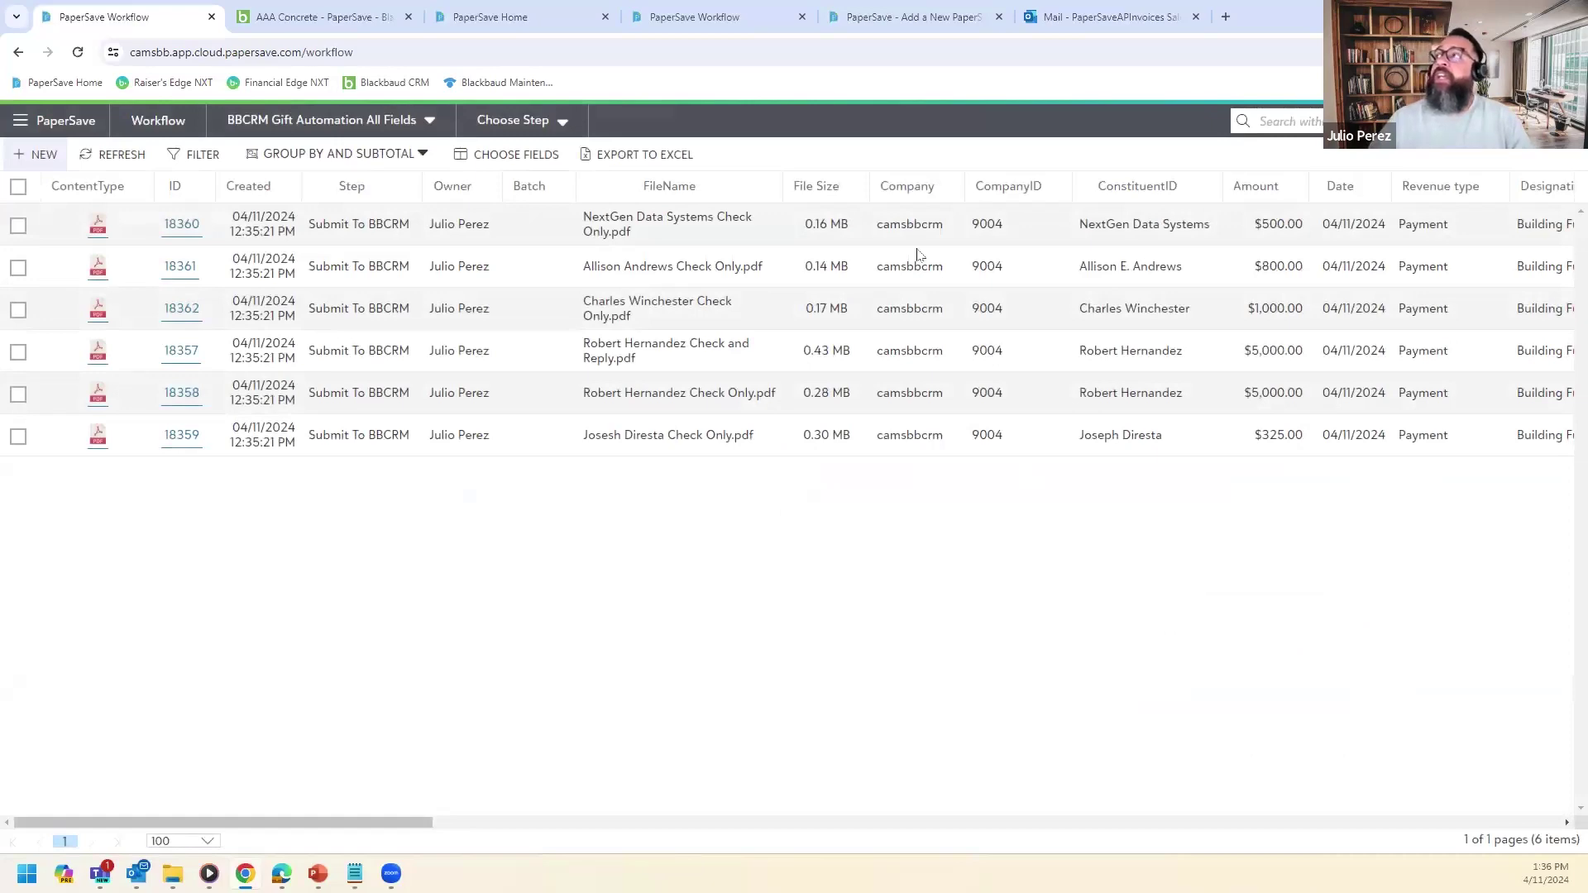
# Switch to the Outlook mailbox, open the newest review request email and read its workflow item and field details.
pyautogui.click(1101, 17)
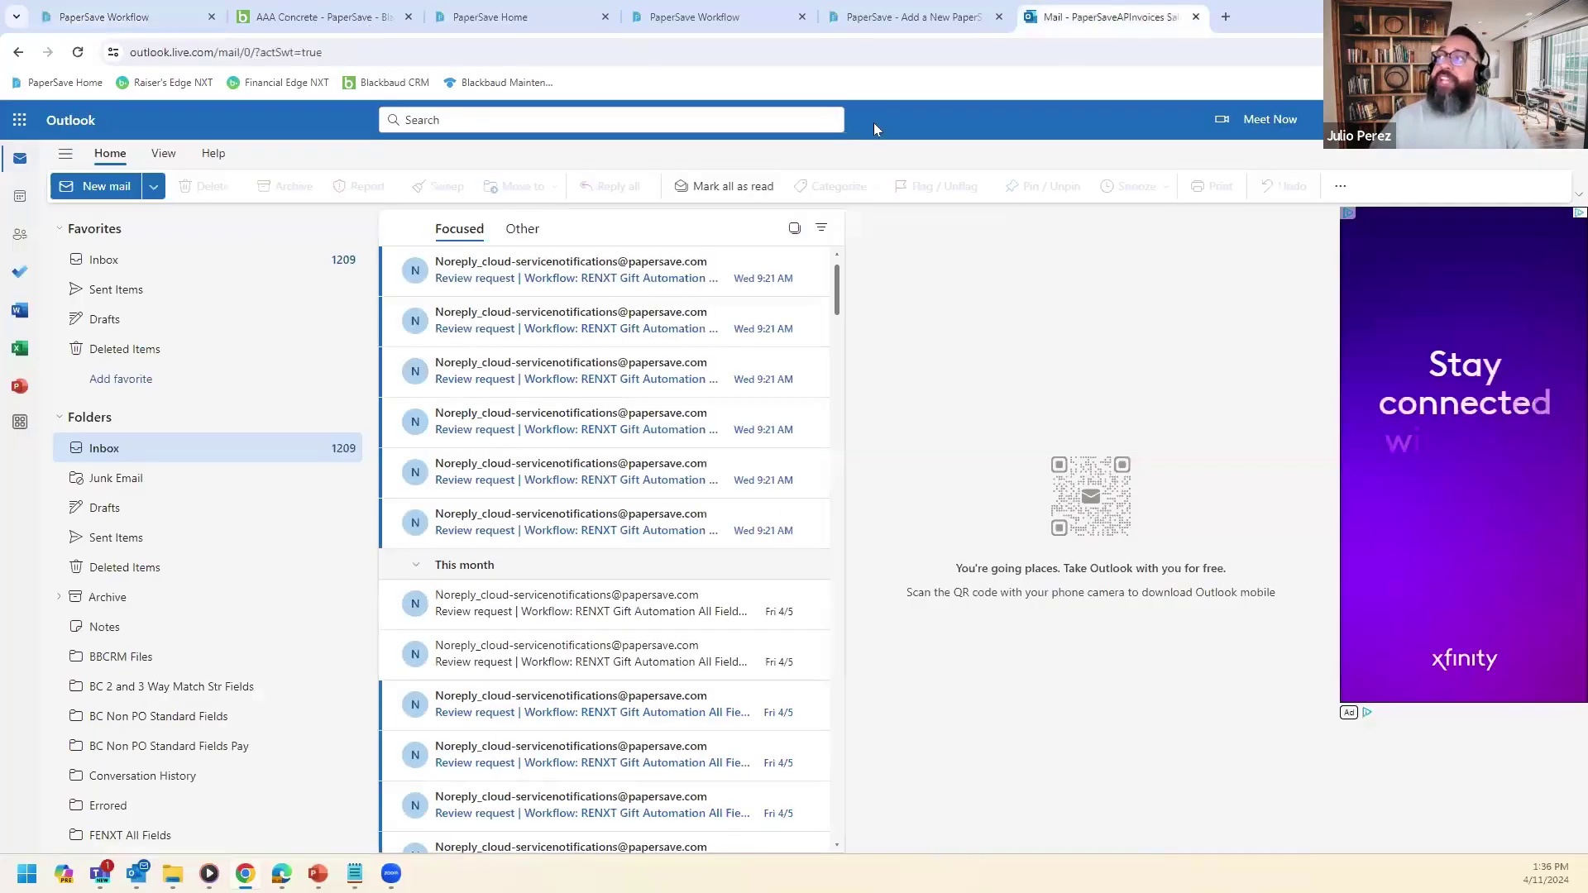
pyautogui.click(563, 275)
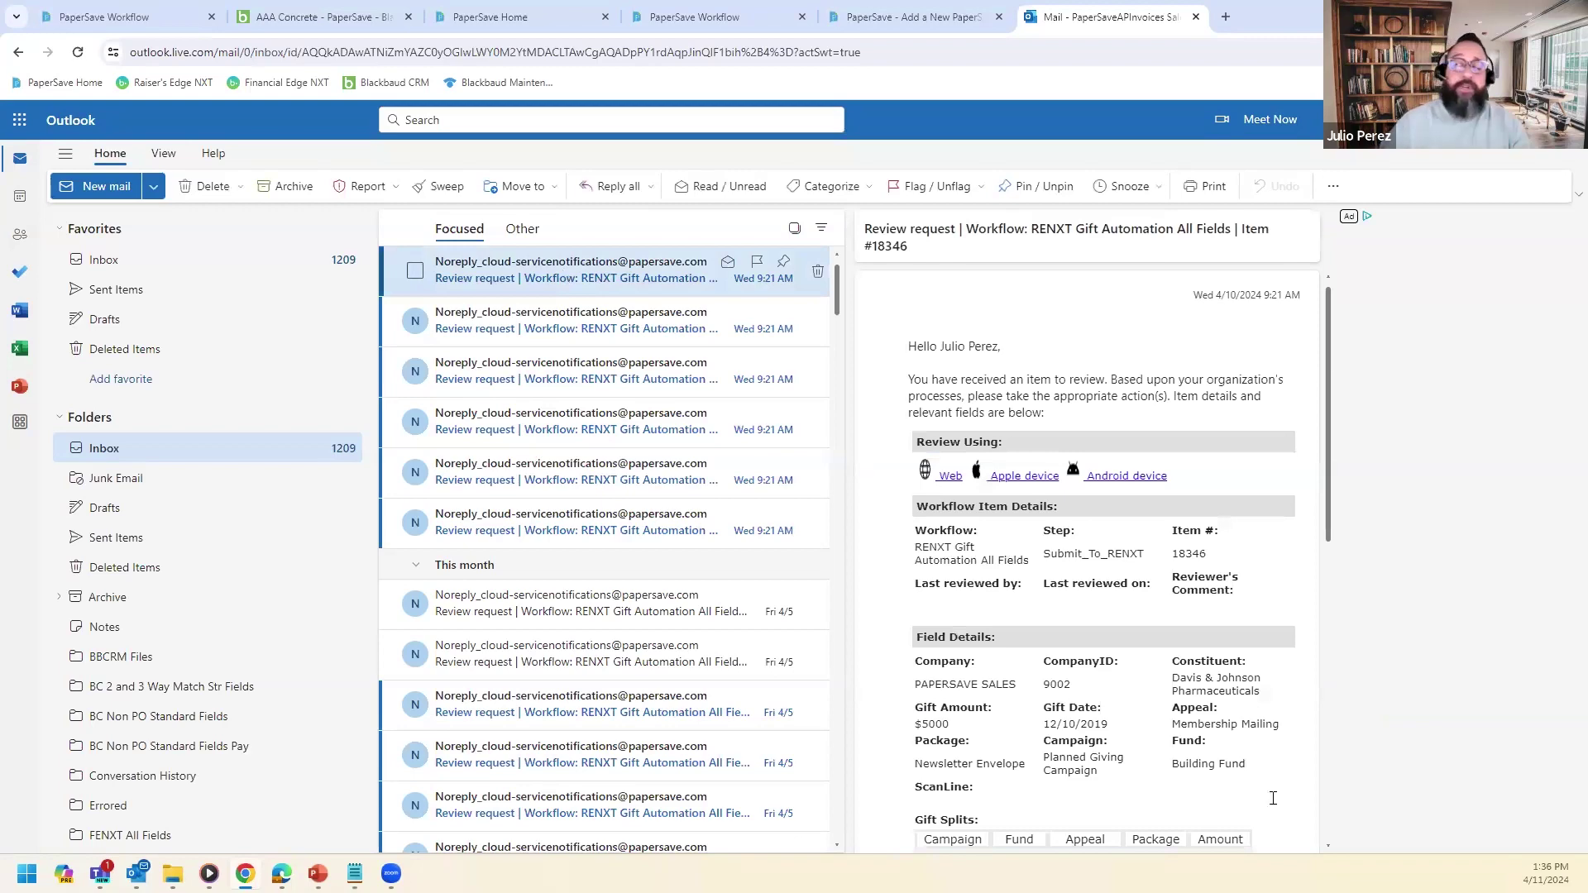
pyautogui.scroll(-4, 1272, 798)
pyautogui.scroll(2, 1273, 798)
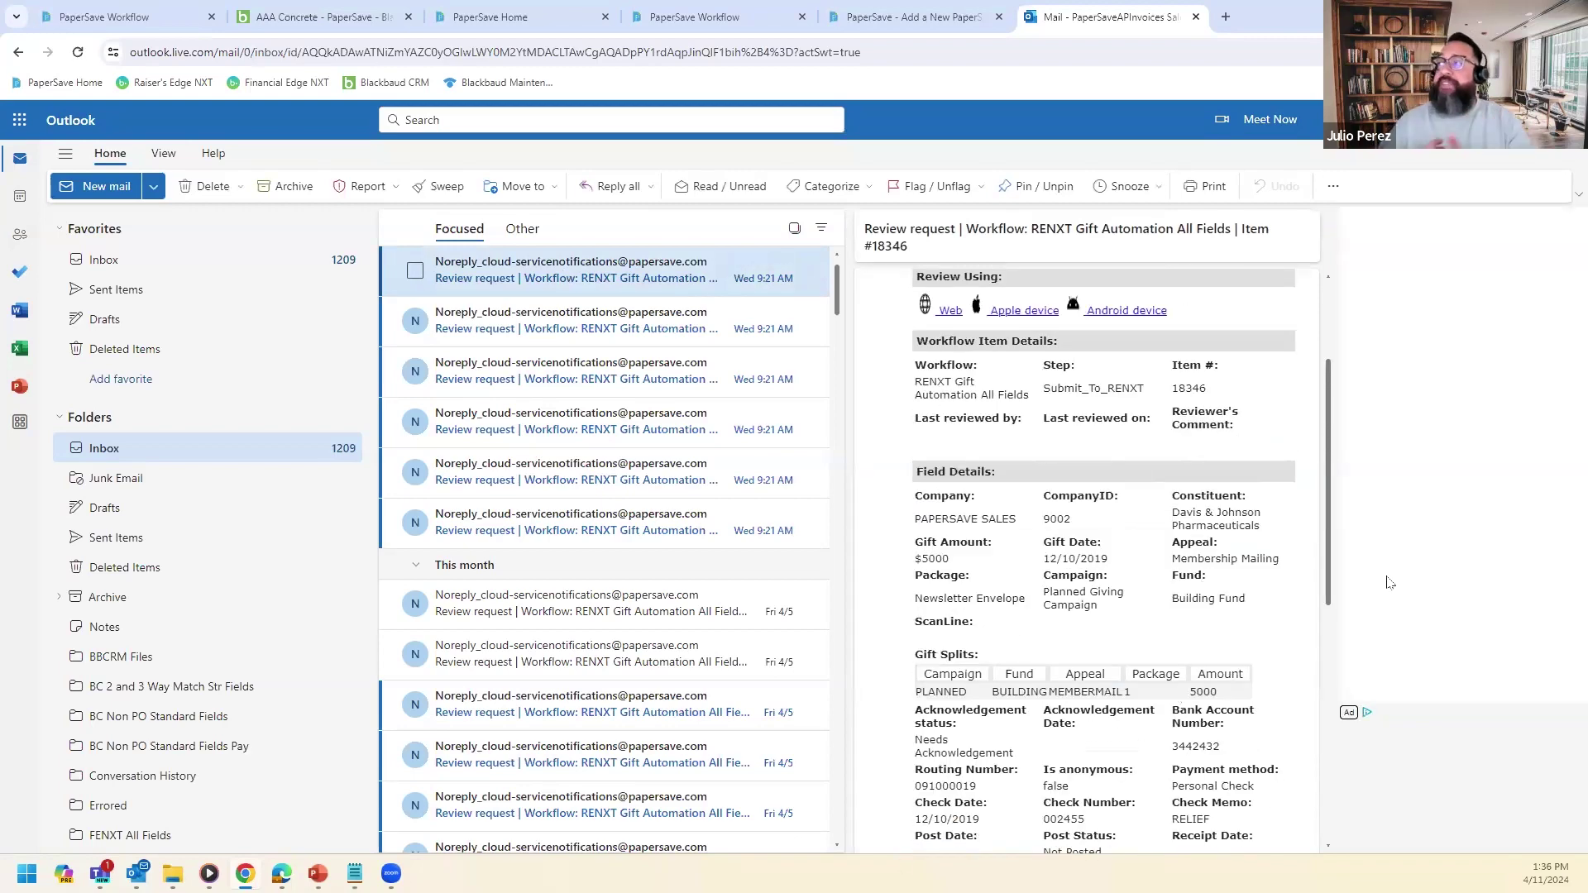
pyautogui.scroll(-2, 1164, 584)
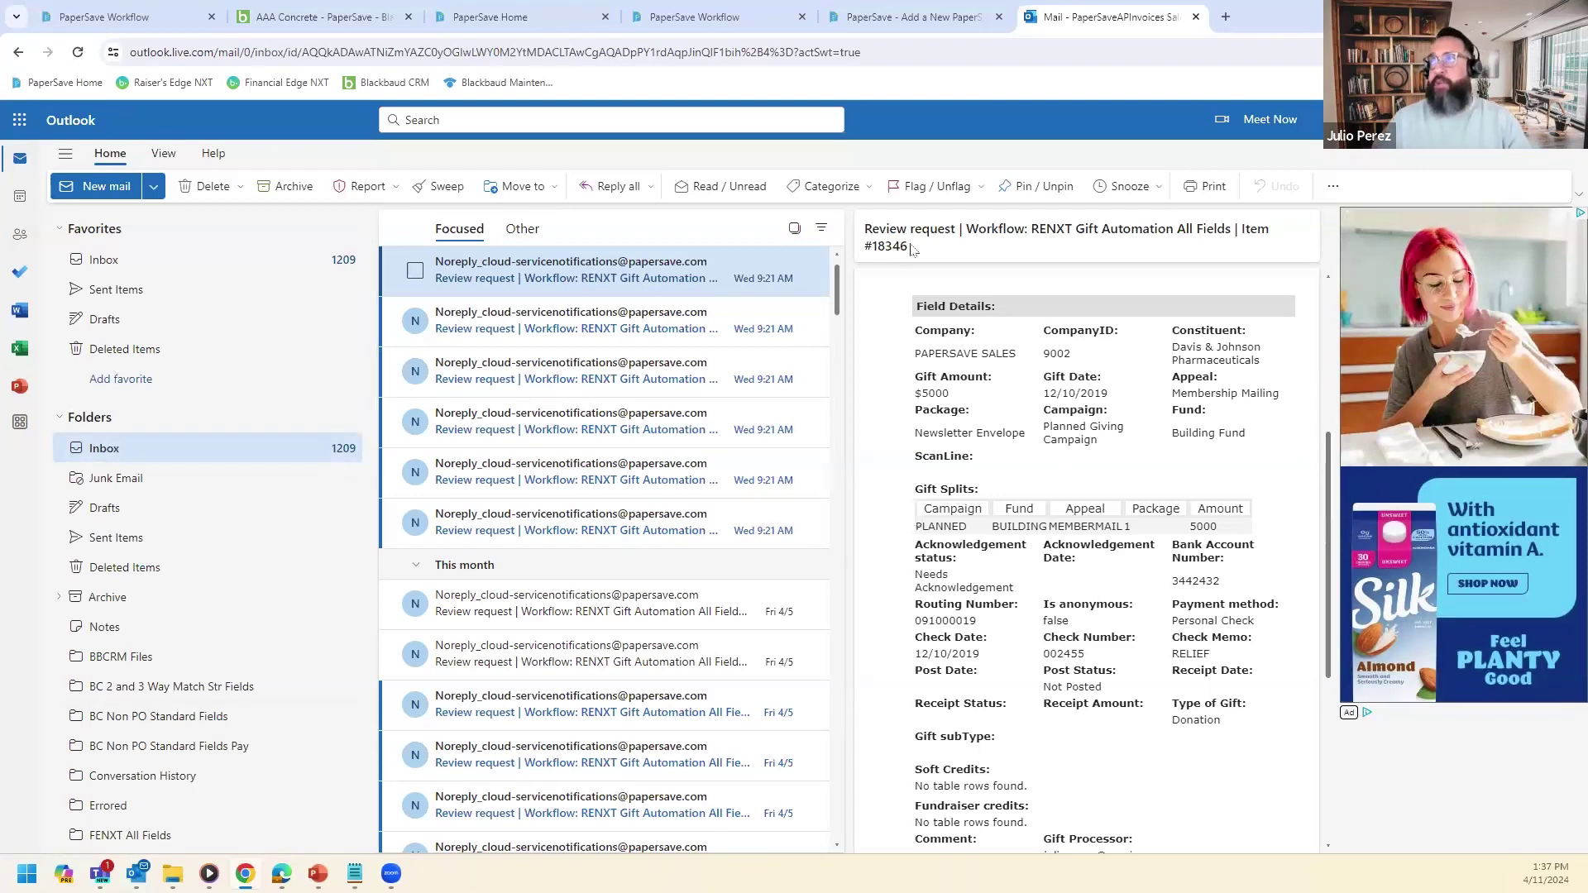
# In the PaperSave workflow tab, open item 18360 and highlight the payer name and address block on the check.
pyautogui.click(137, 7)
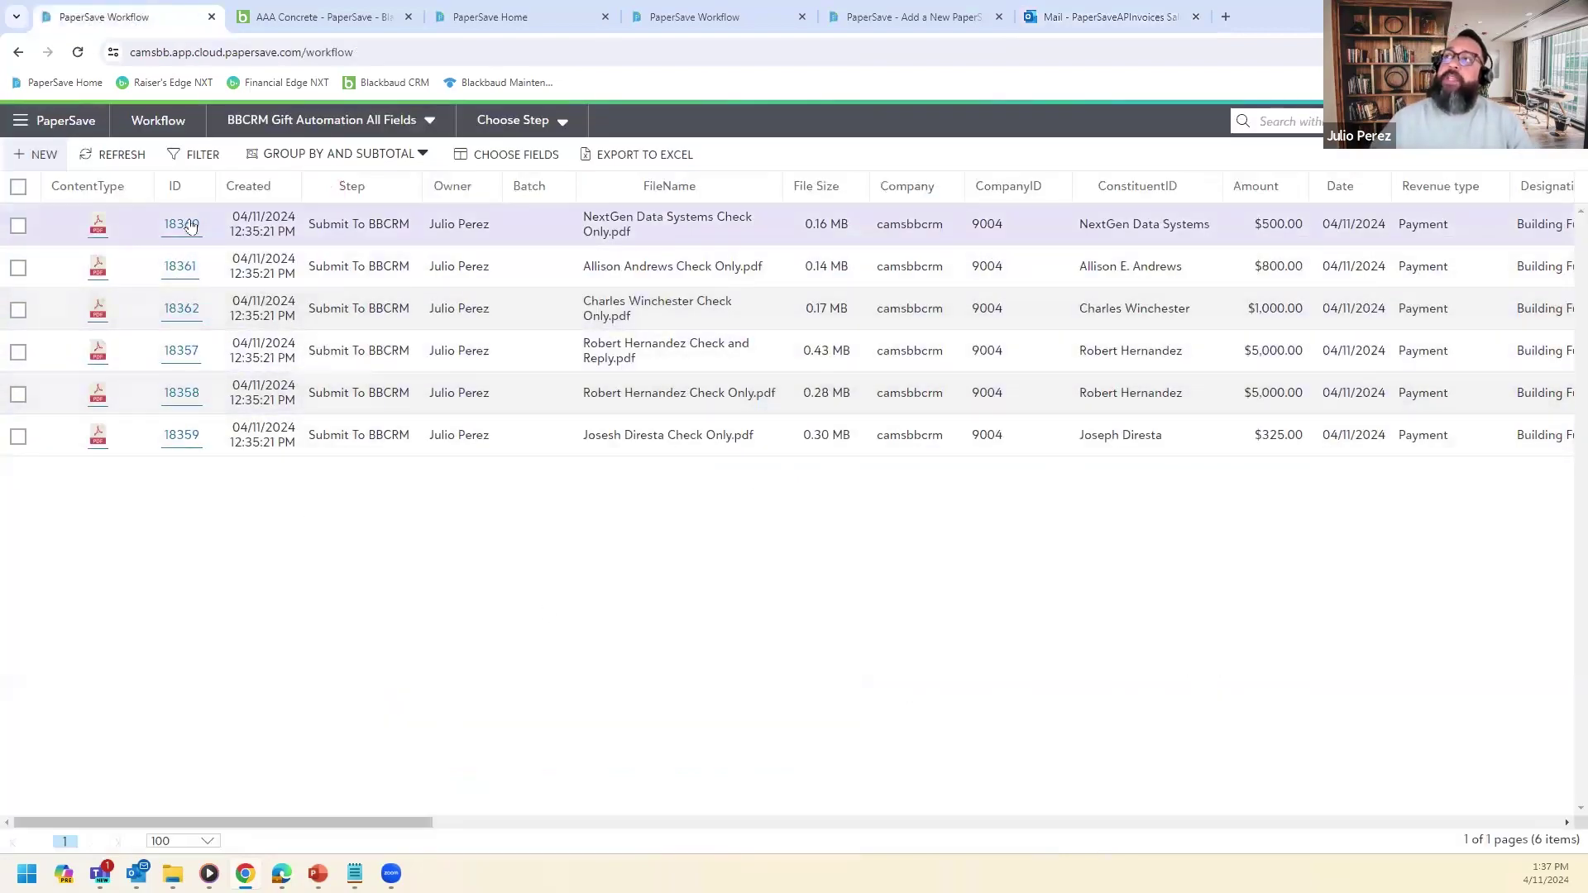
pyautogui.click(190, 226)
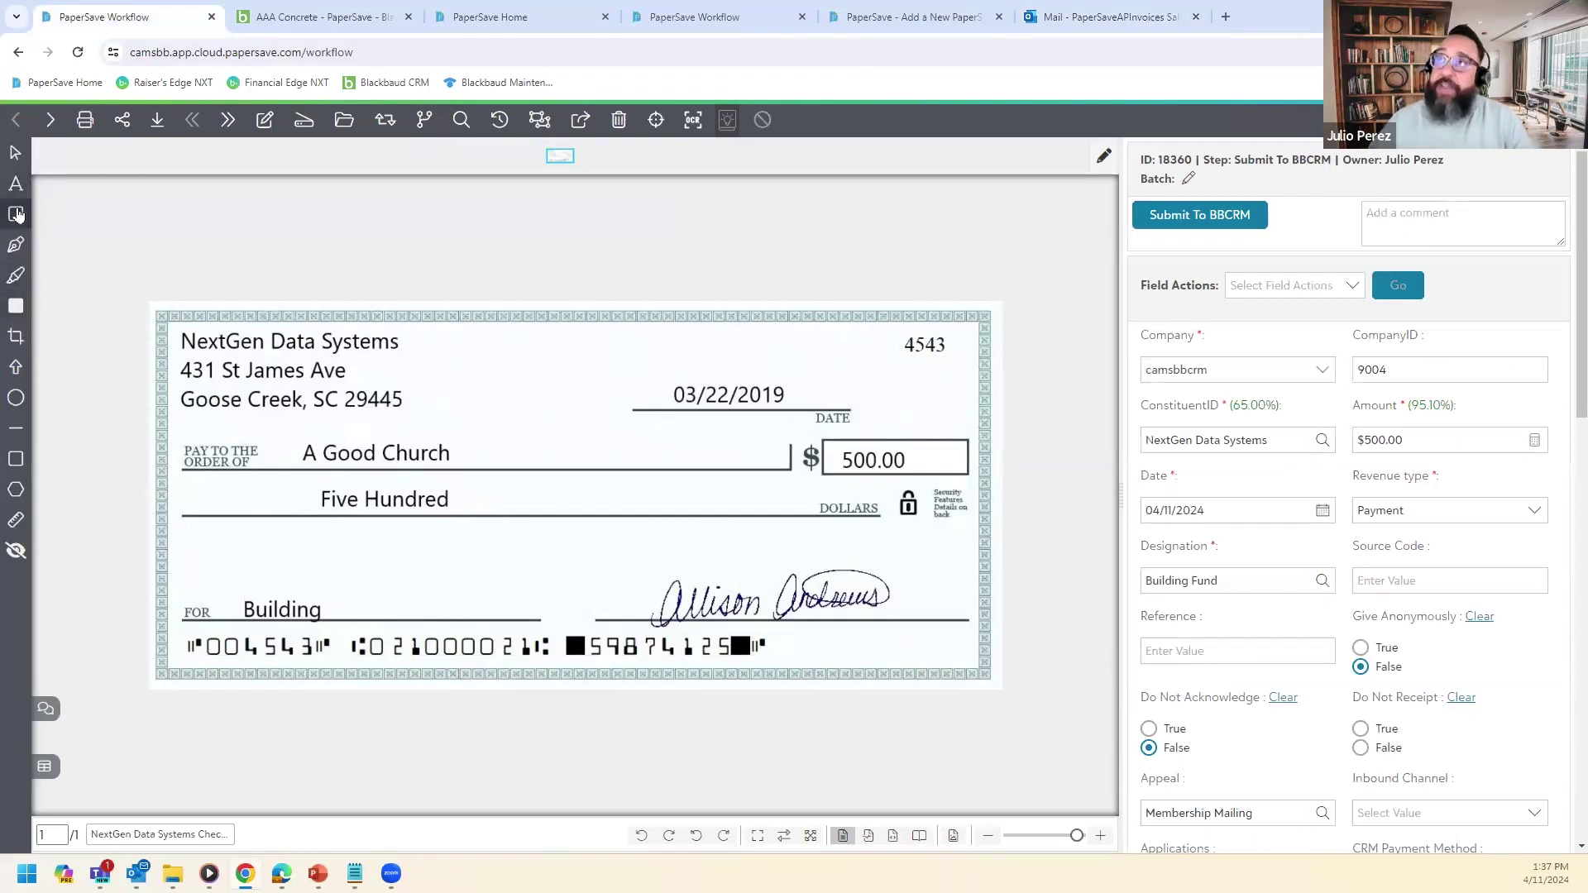
pyautogui.click(15, 275)
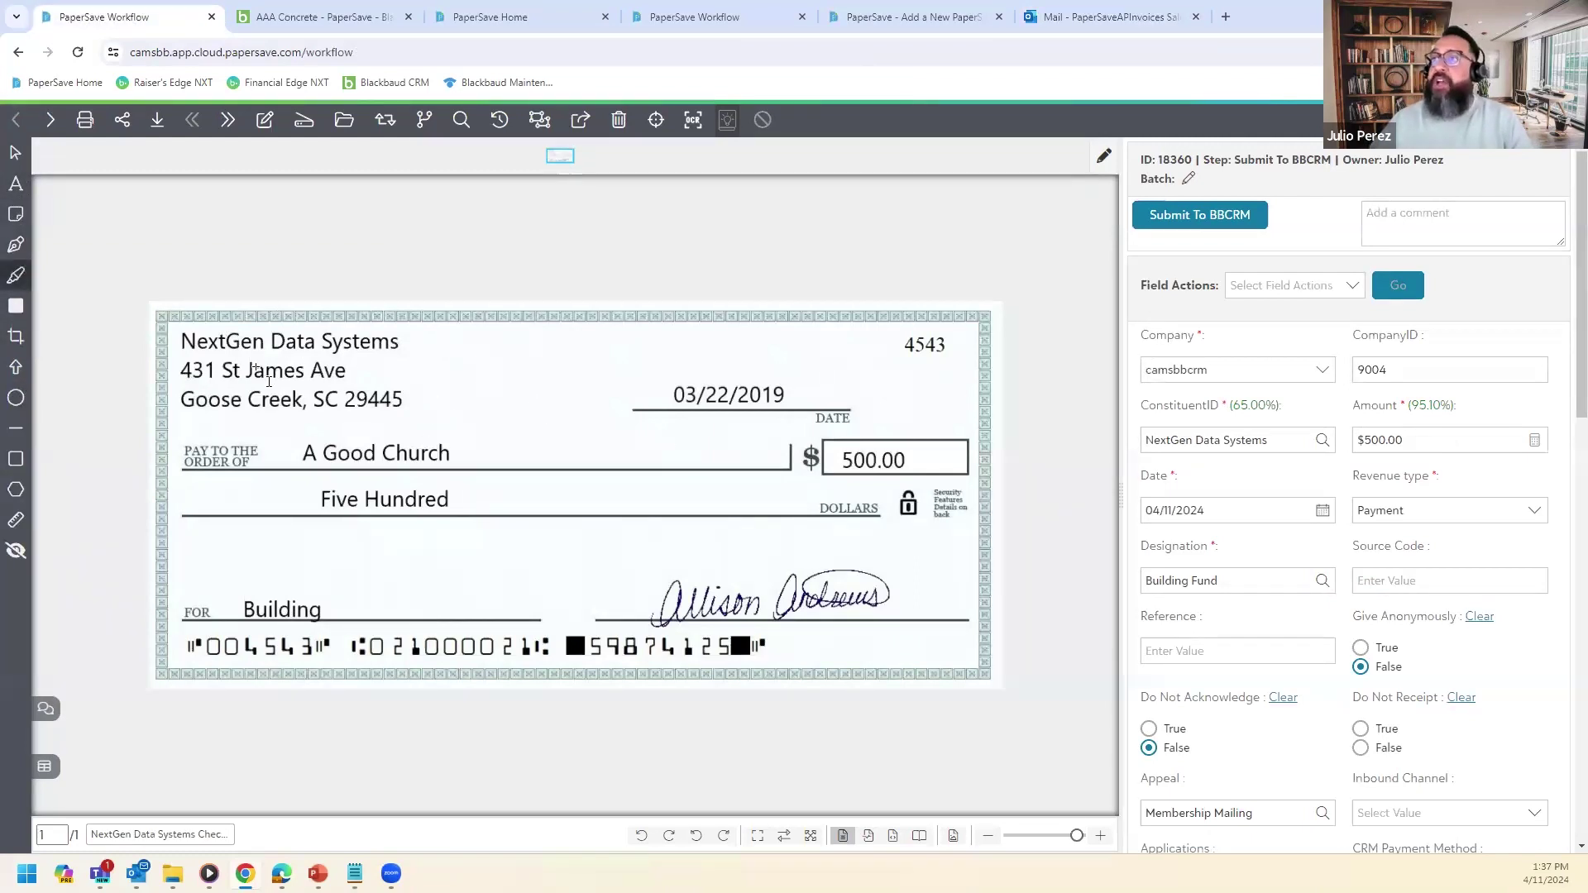
pyautogui.moveTo(176, 328); pyautogui.dragTo(445, 420)
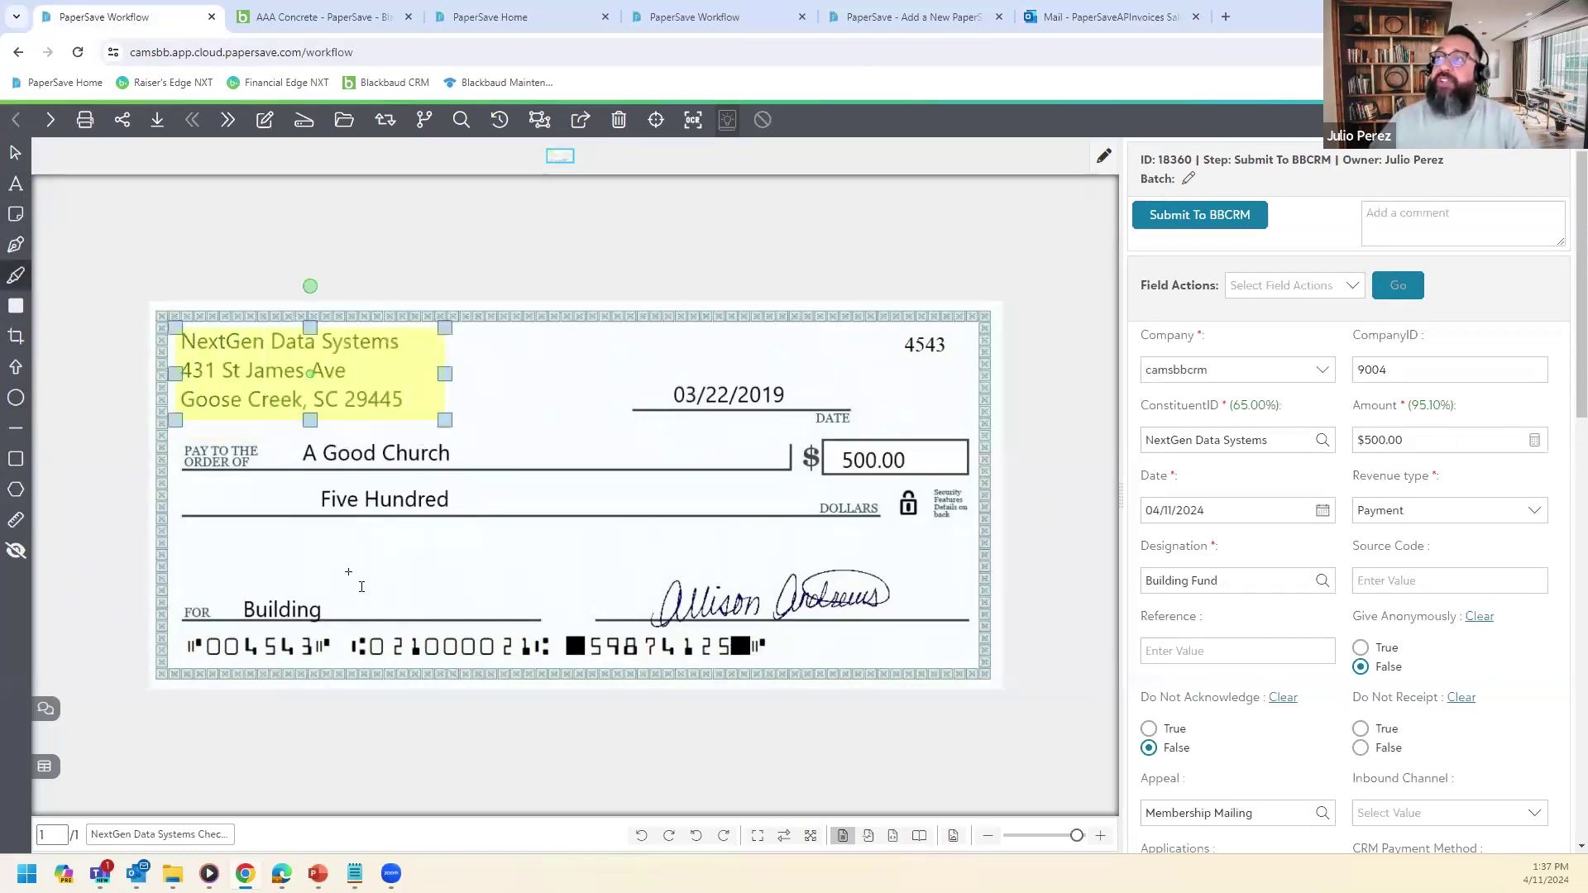
# Draw a redaction box over the routing and account number line along the check's lower edge.
pyautogui.click(15, 305)
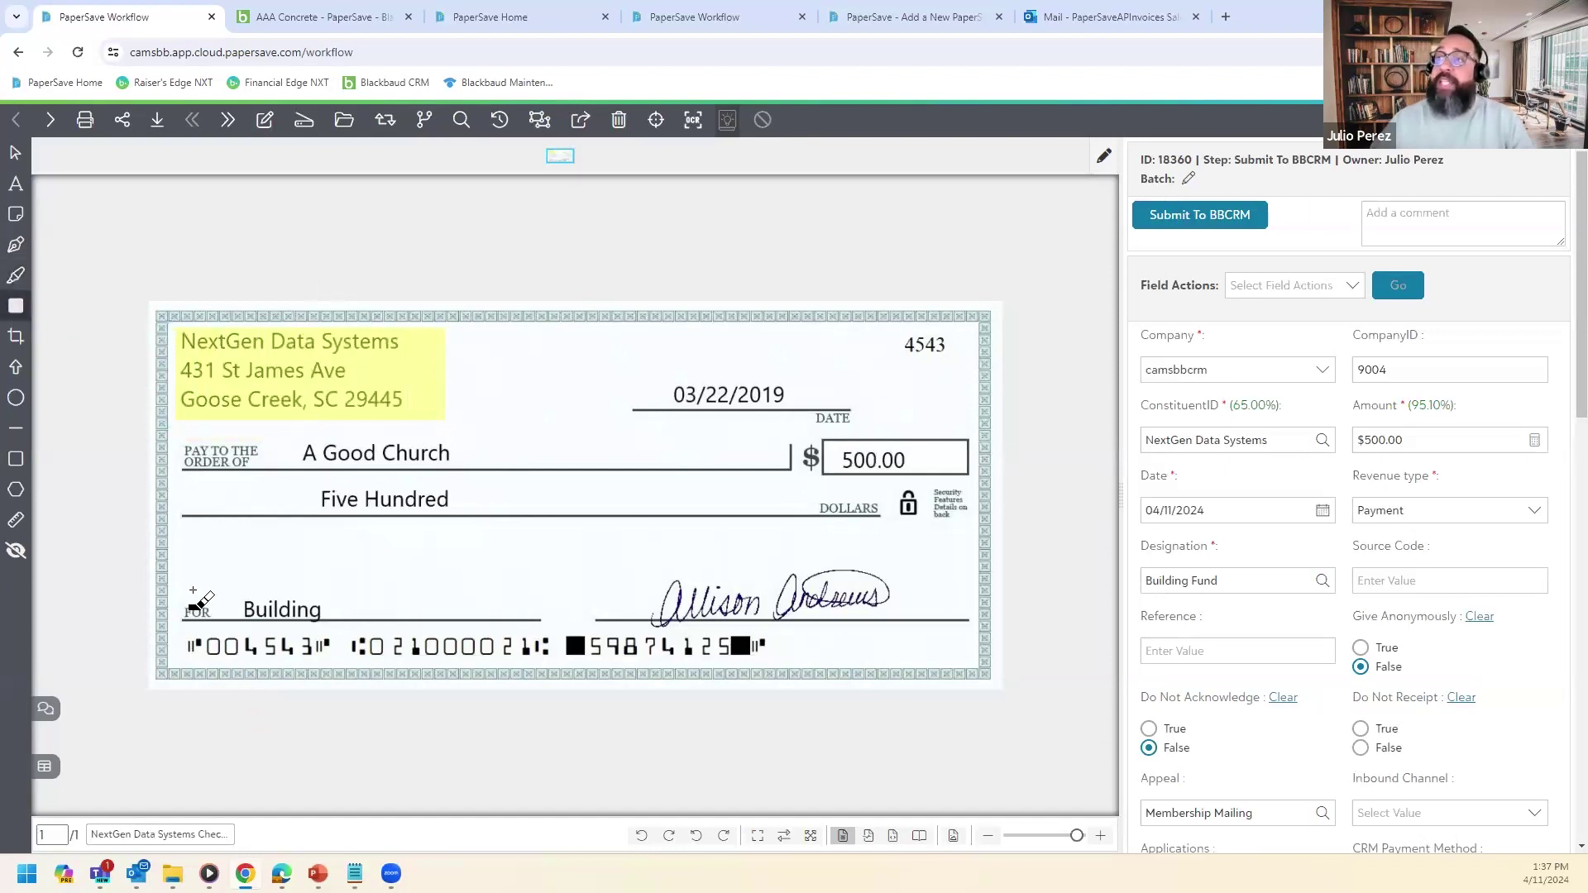
pyautogui.moveTo(186, 626); pyautogui.dragTo(803, 671)
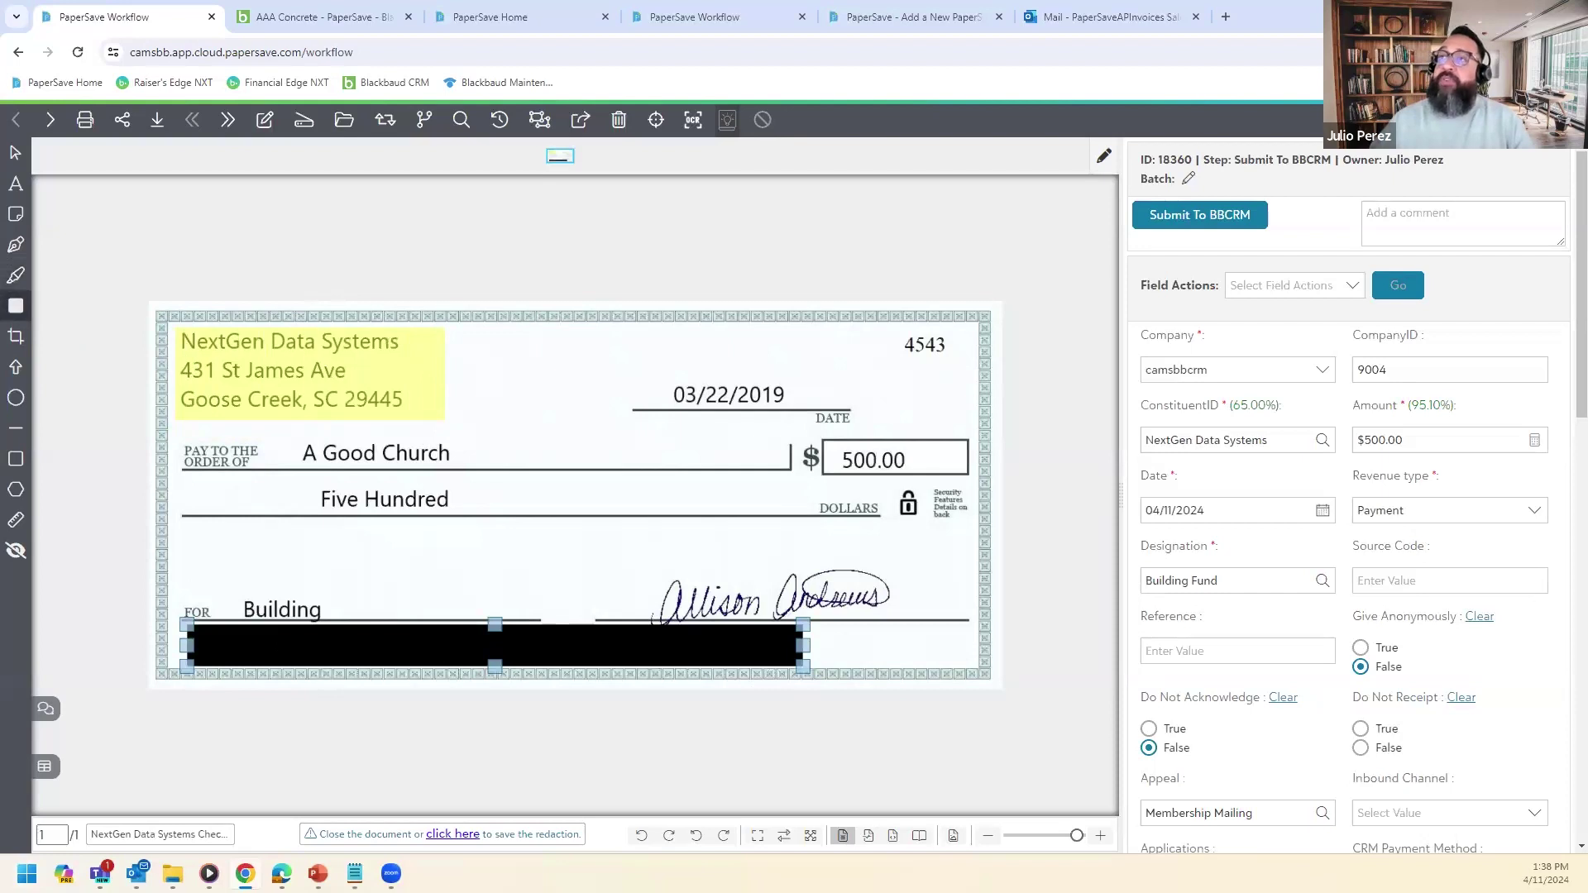
pyautogui.click(1438, 202)
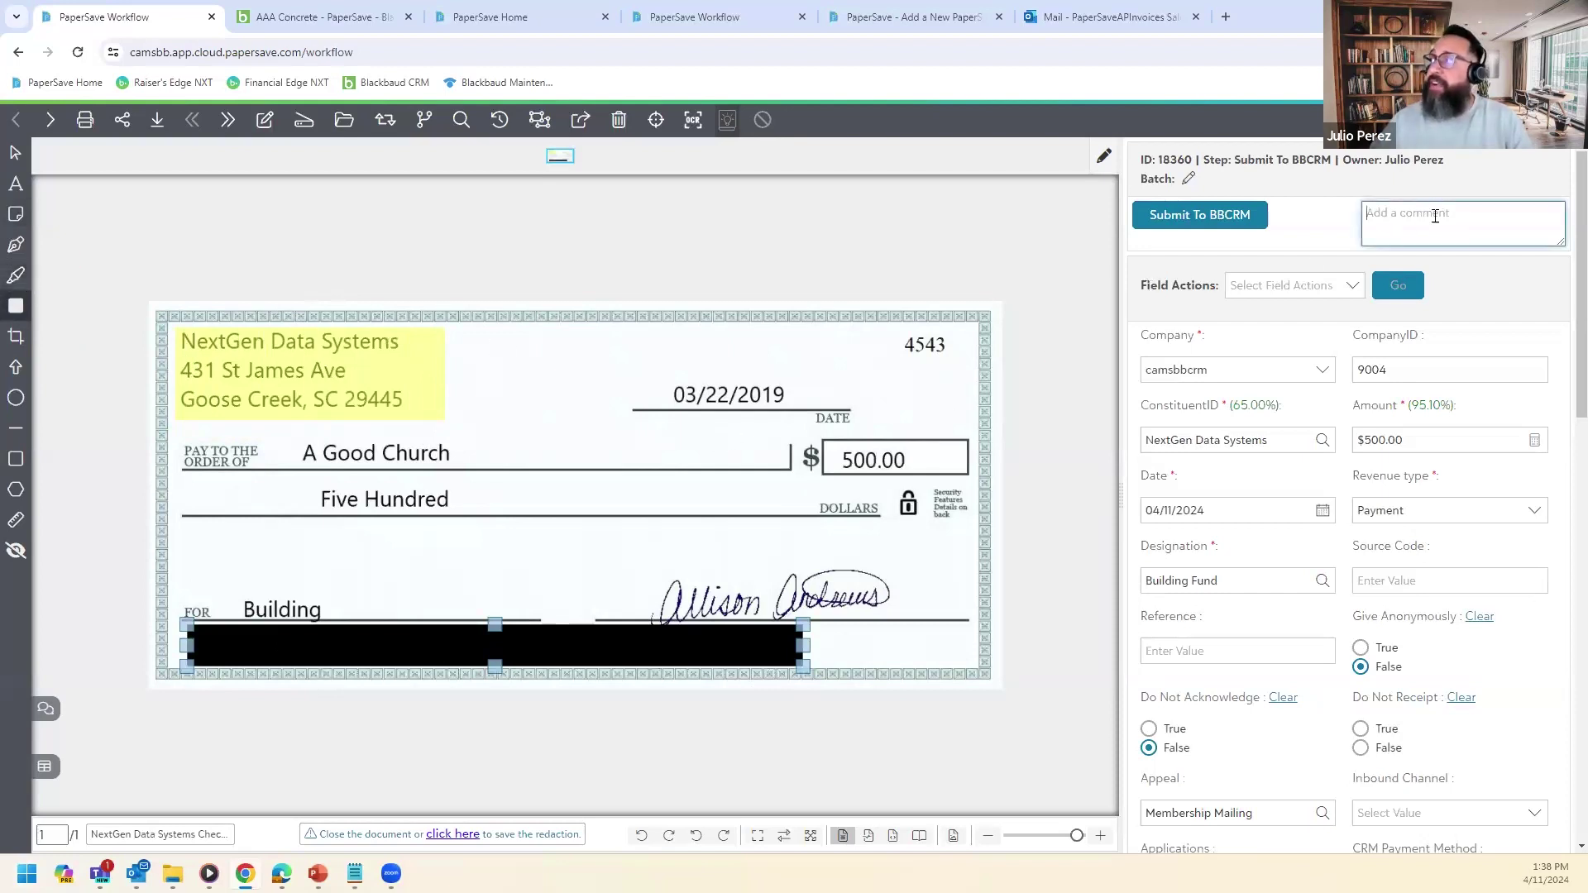
# Add a sticky note reading "This is a good gift" between the payer address and the check date.
pyautogui.click(16, 214)
pyautogui.click(499, 383)
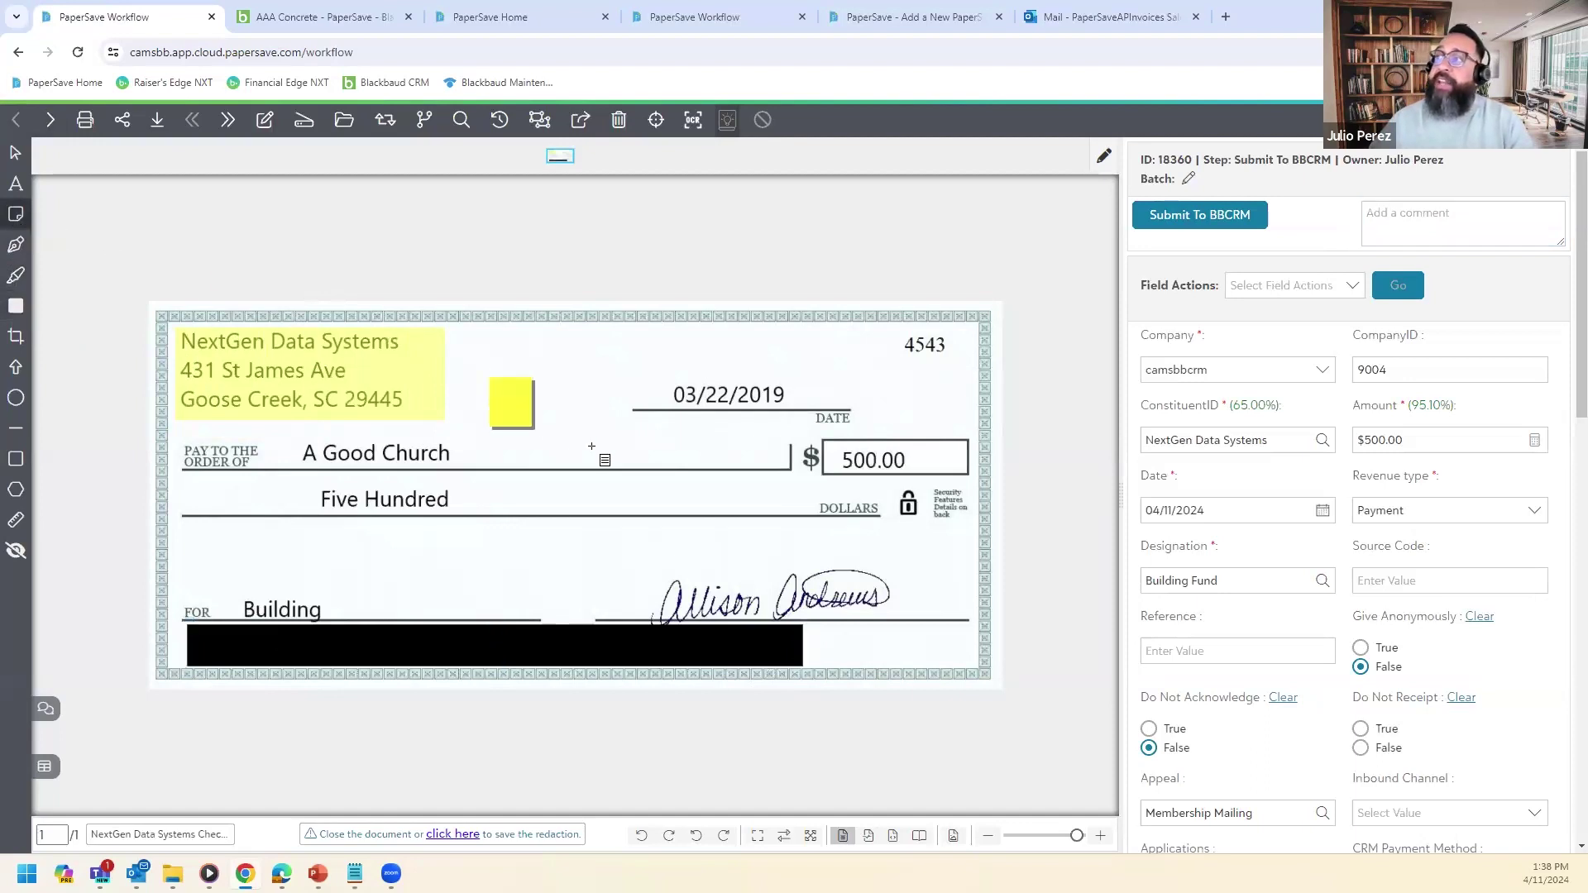
pyautogui.doubleClick(520, 403)
pyautogui.write('This')
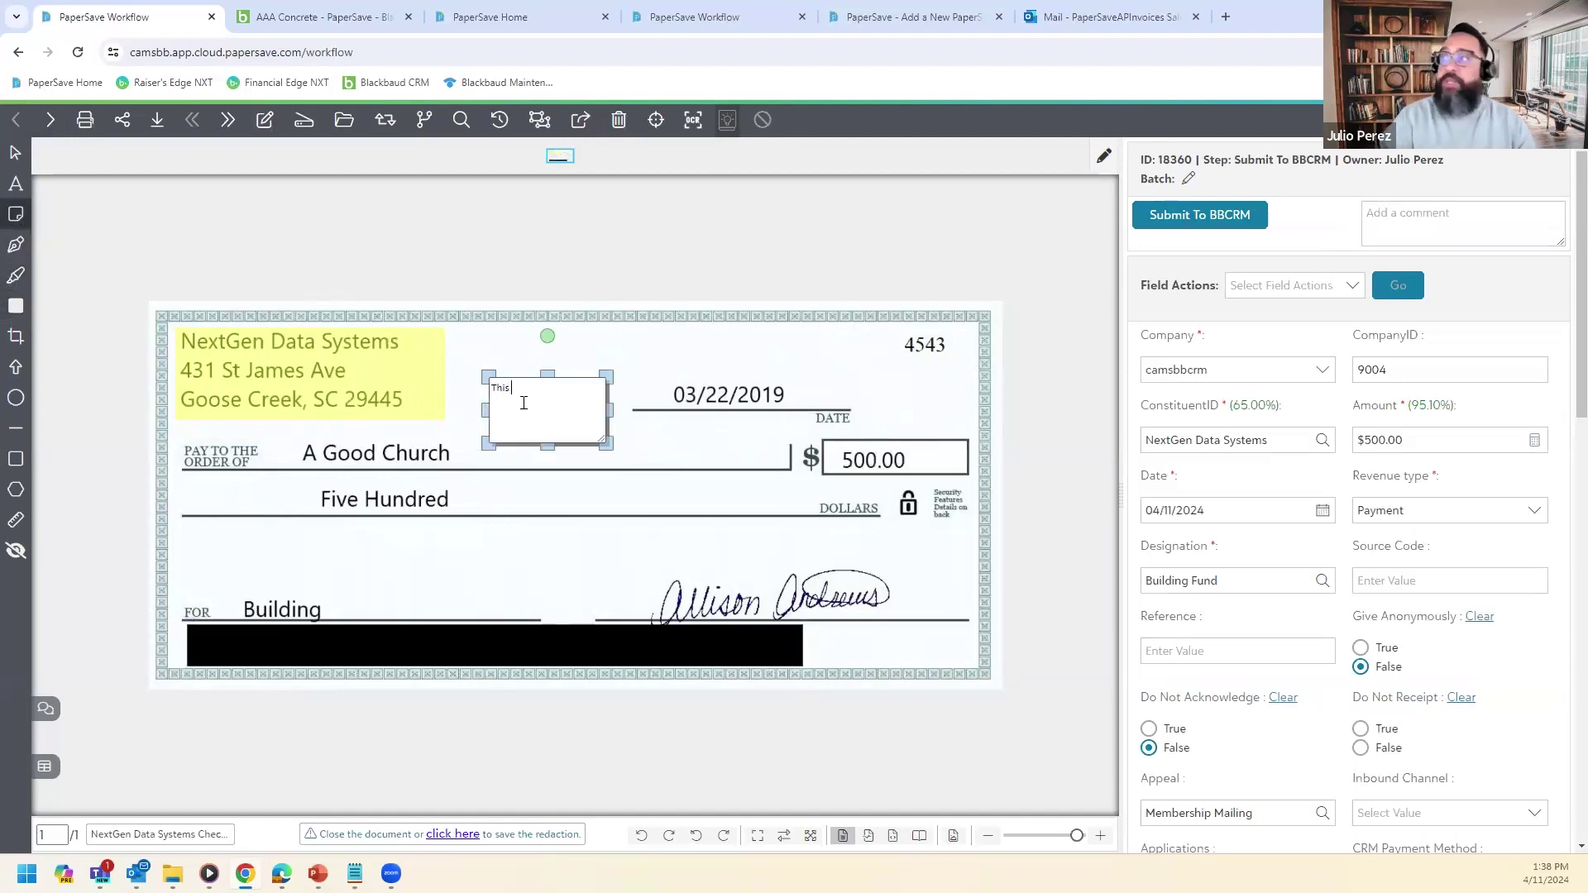
pyautogui.write(' is a good')
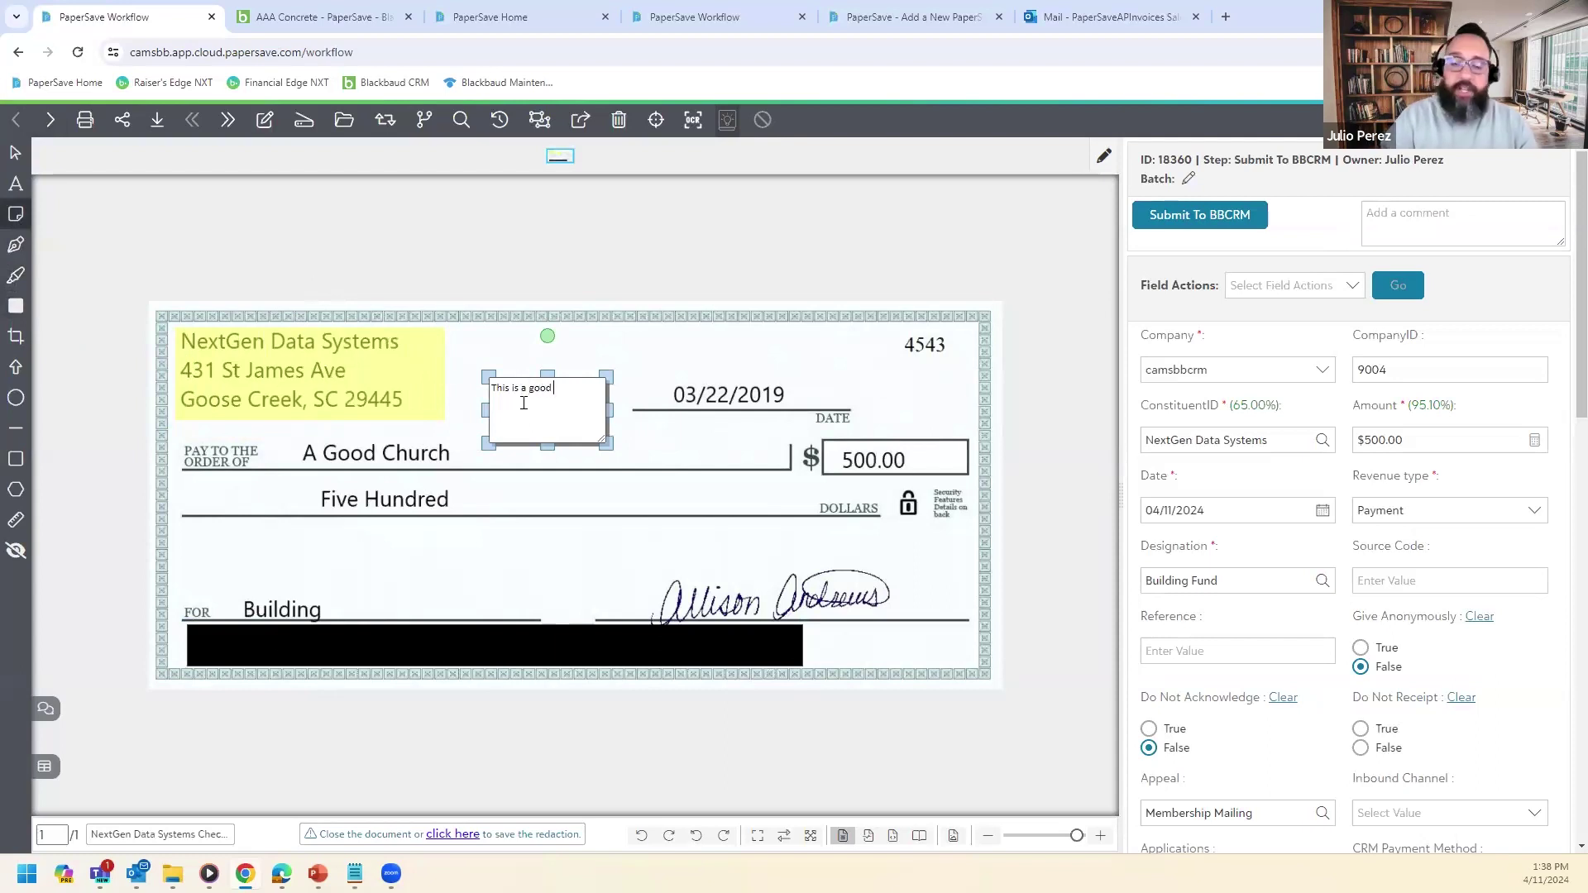
pyautogui.write(' gift')
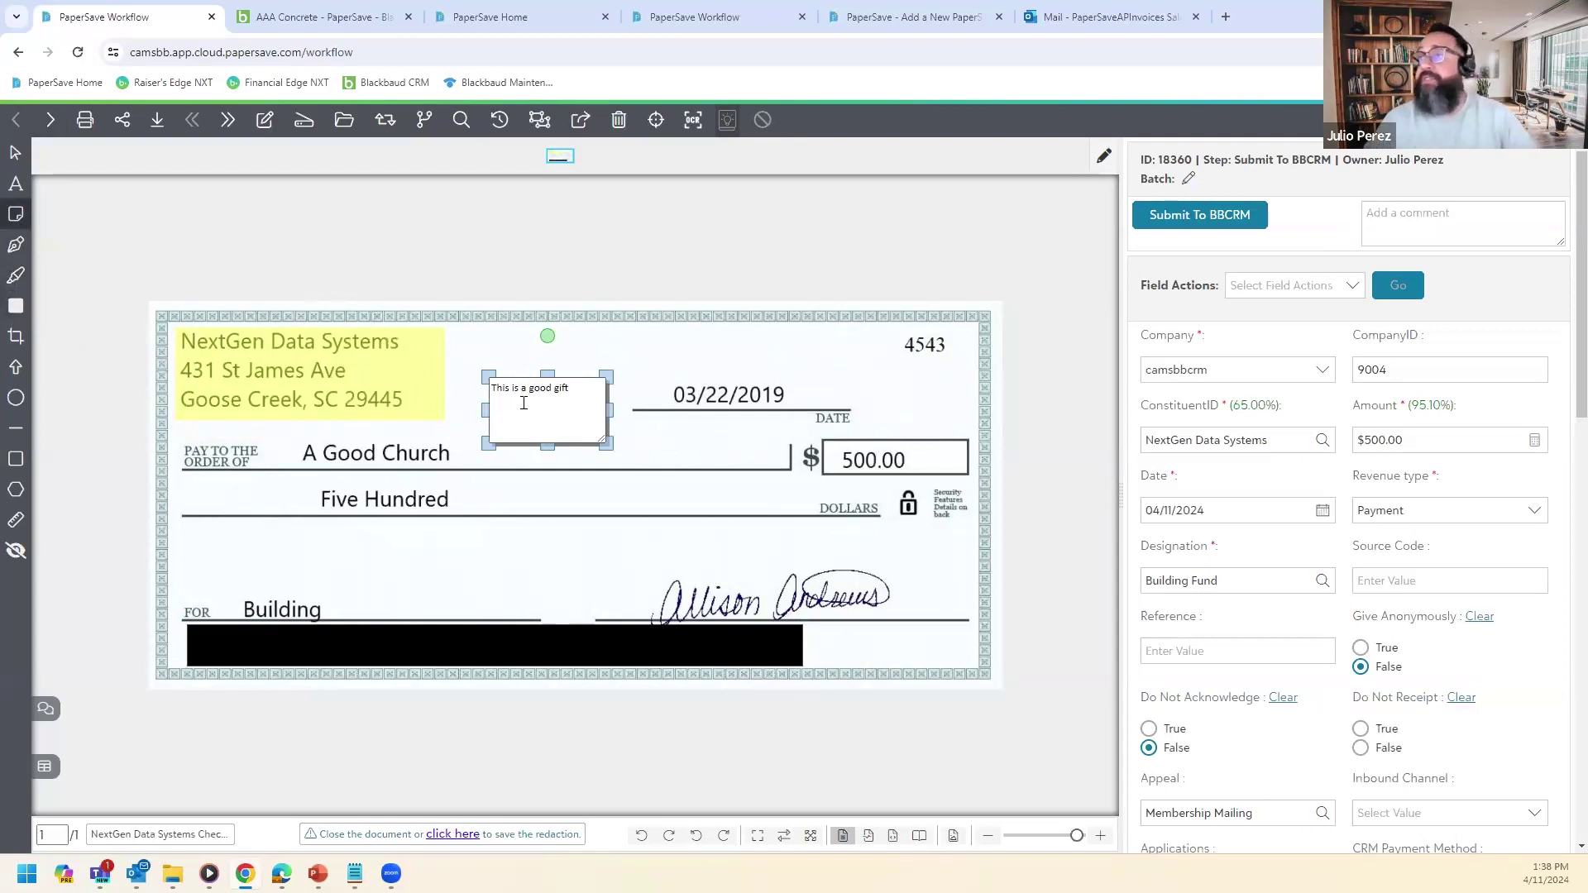
pyautogui.click(566, 524)
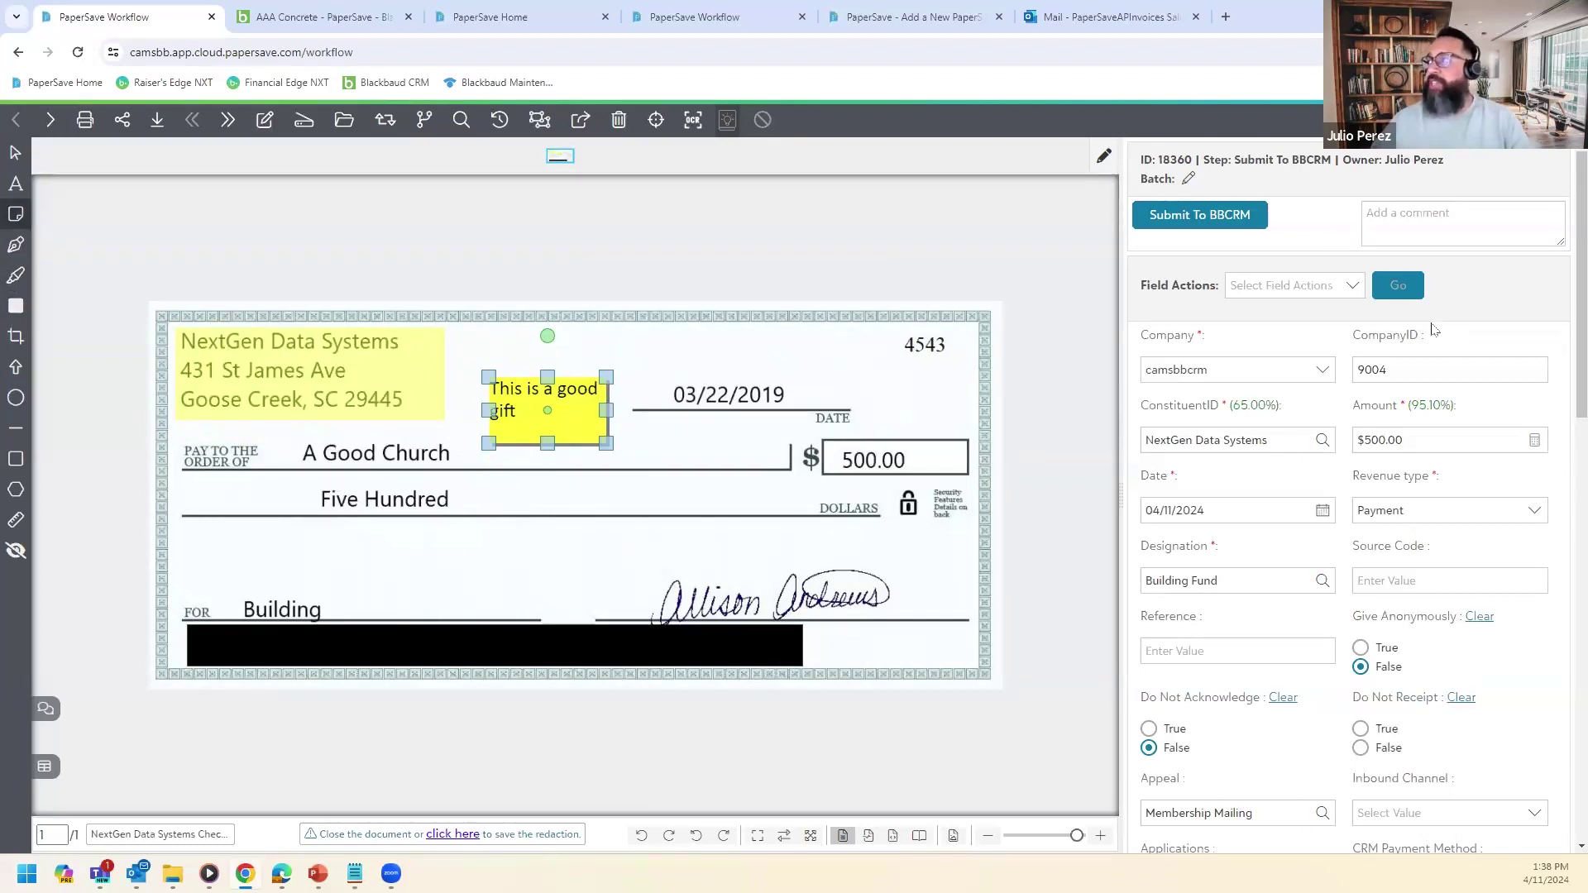
# Go to item 18361 and review its captured fields, including the confidence percentages for ConstituentID and Amount.
pyautogui.click(50, 120)
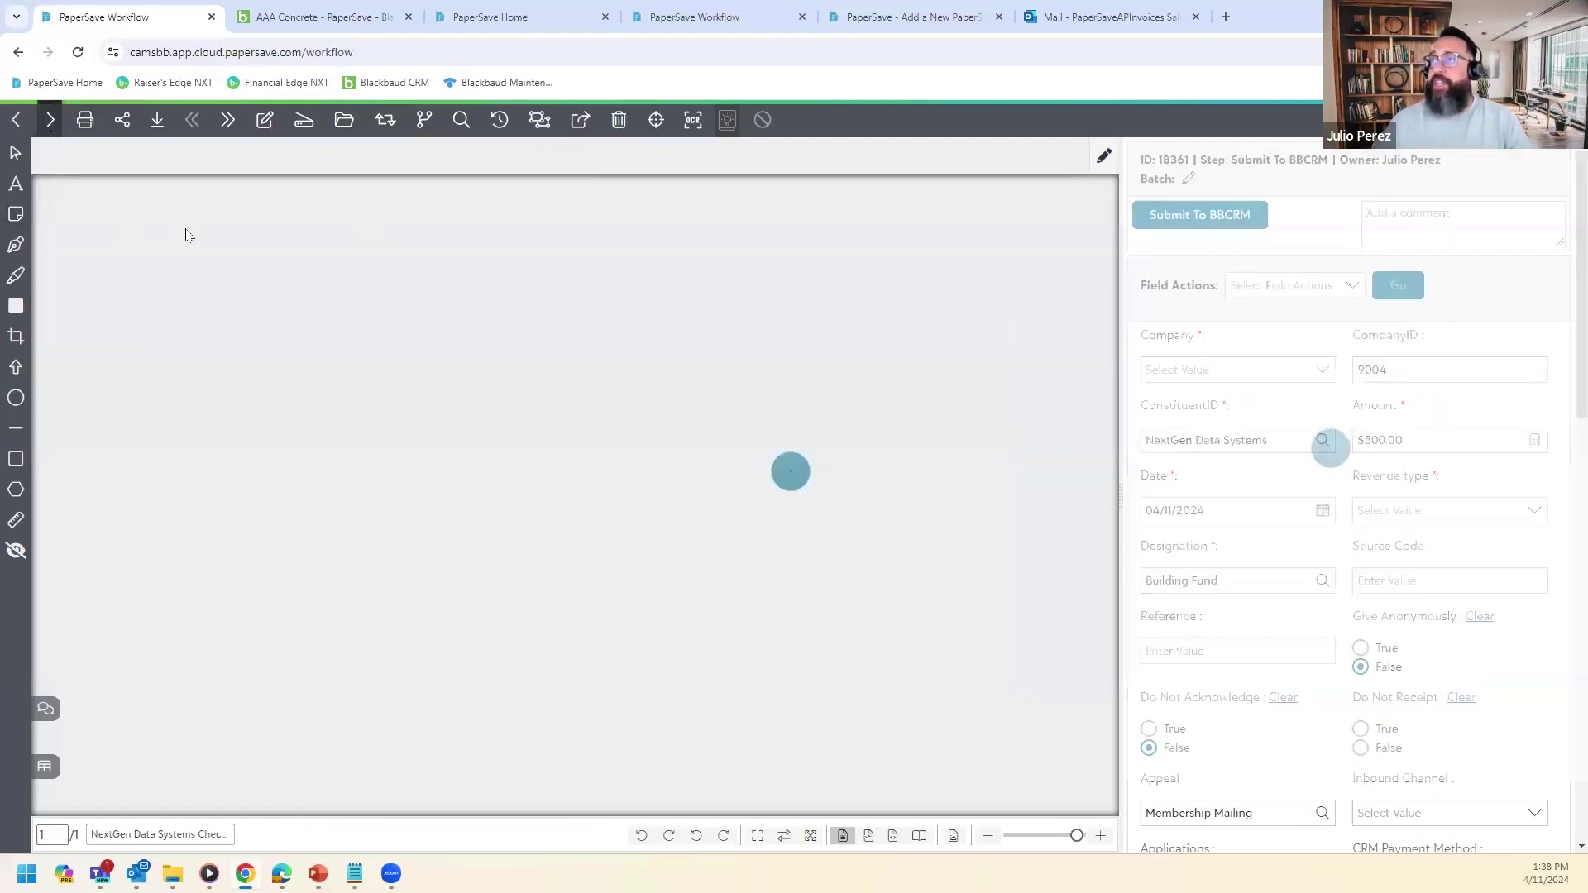
pyautogui.scroll(-3, 1261, 557)
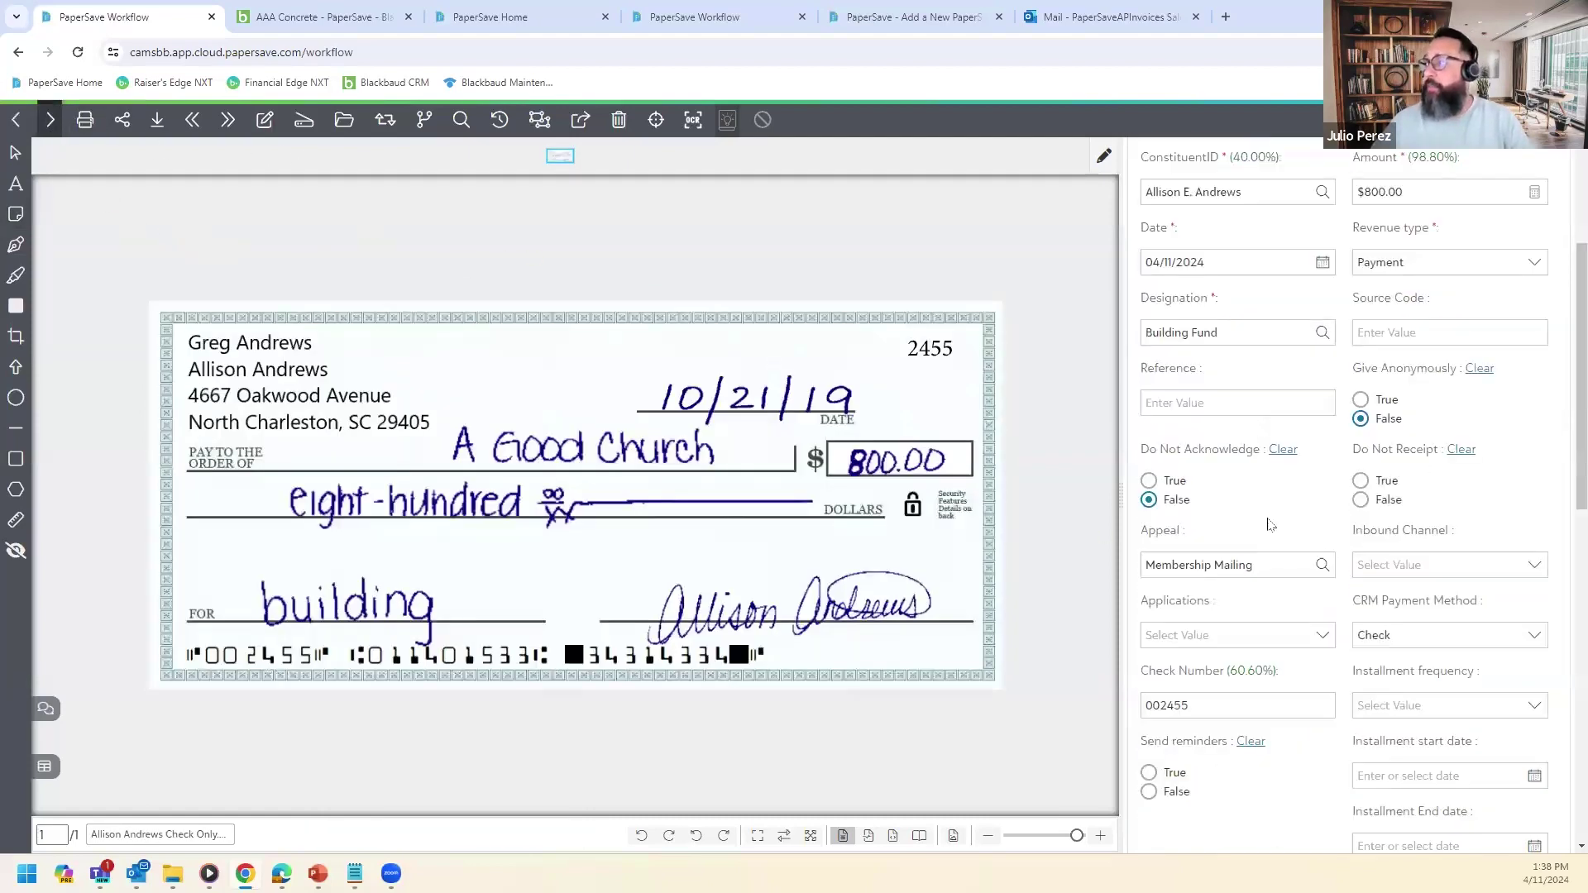
pyautogui.scroll(-3, 1340, 654)
pyautogui.scroll(6, 1288, 697)
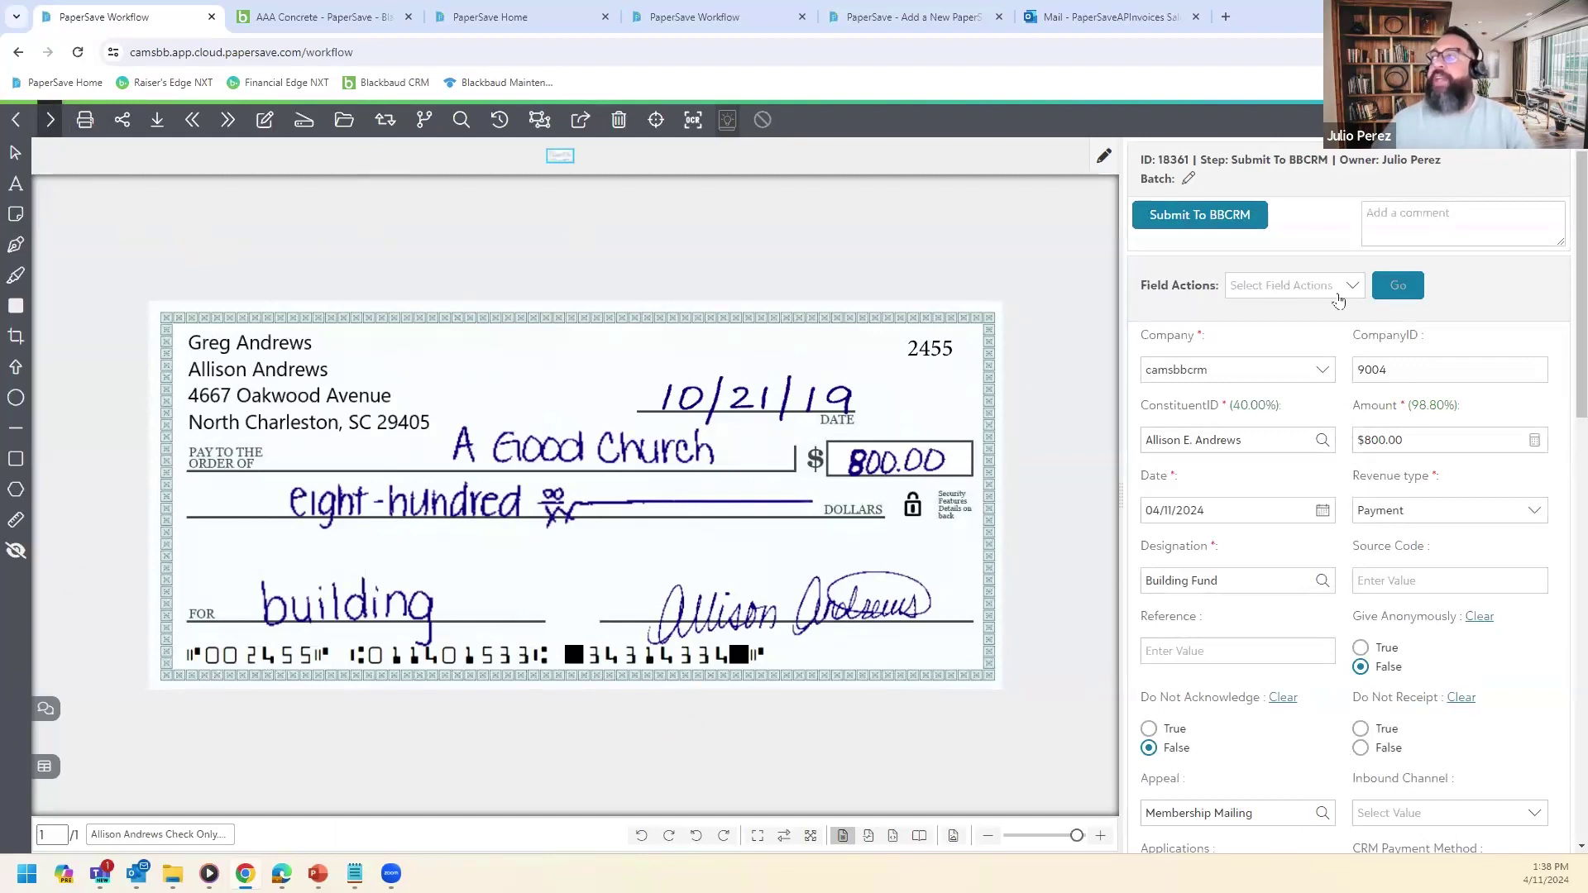
pyautogui.moveTo(1284, 411); pyautogui.dragTo(1232, 413)
pyautogui.moveTo(1461, 406); pyautogui.dragTo(1409, 411)
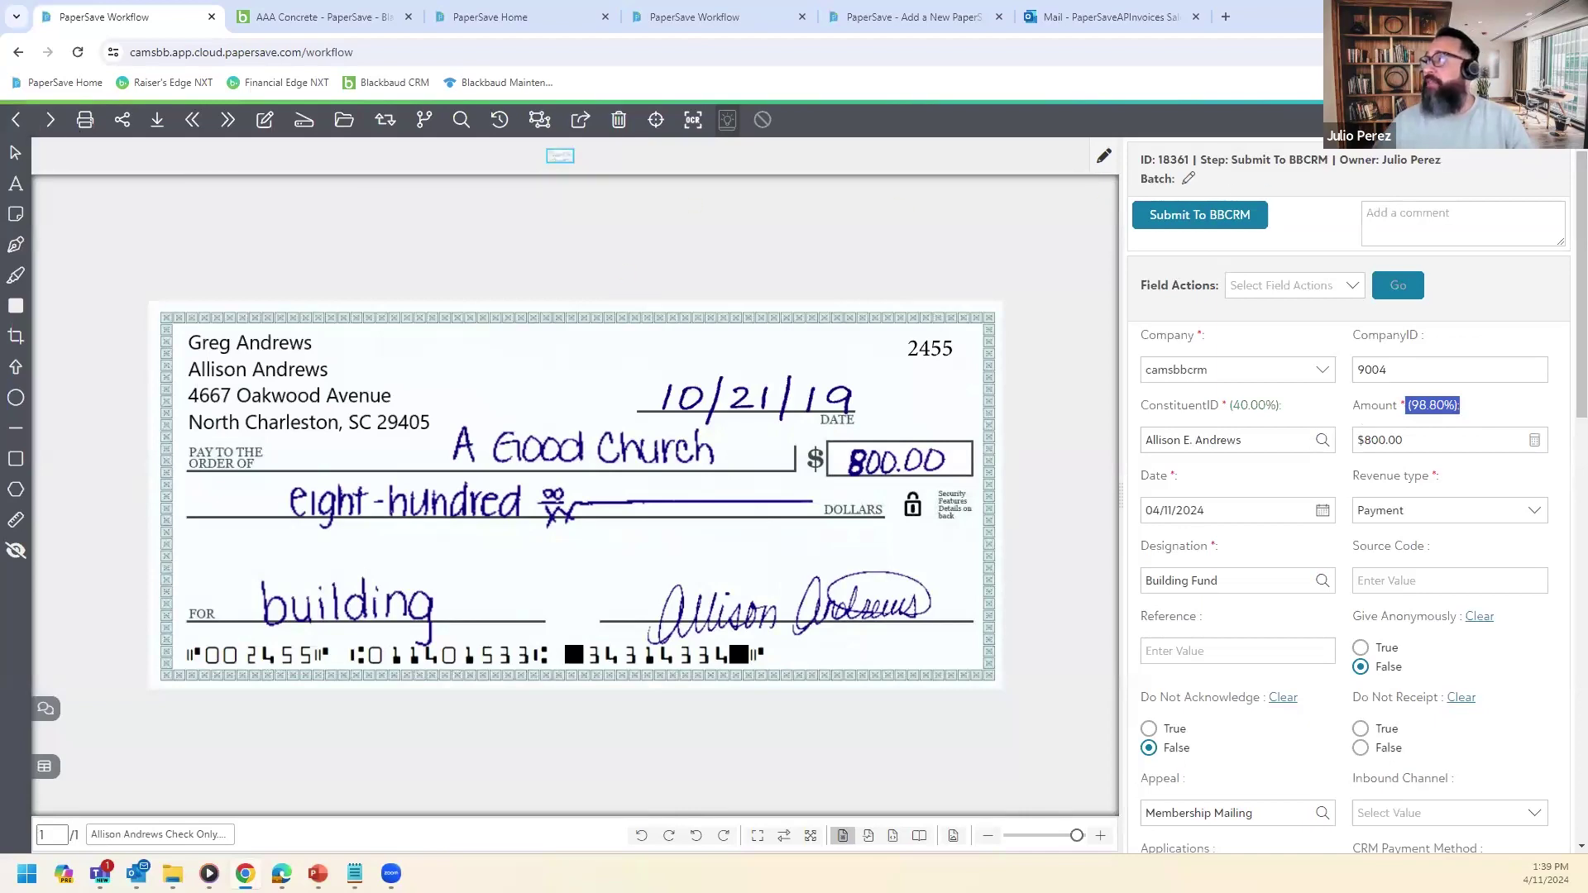
# Return to the workflow list, select all six gift items and submit them to BBCRM.
pyautogui.click(16, 119)
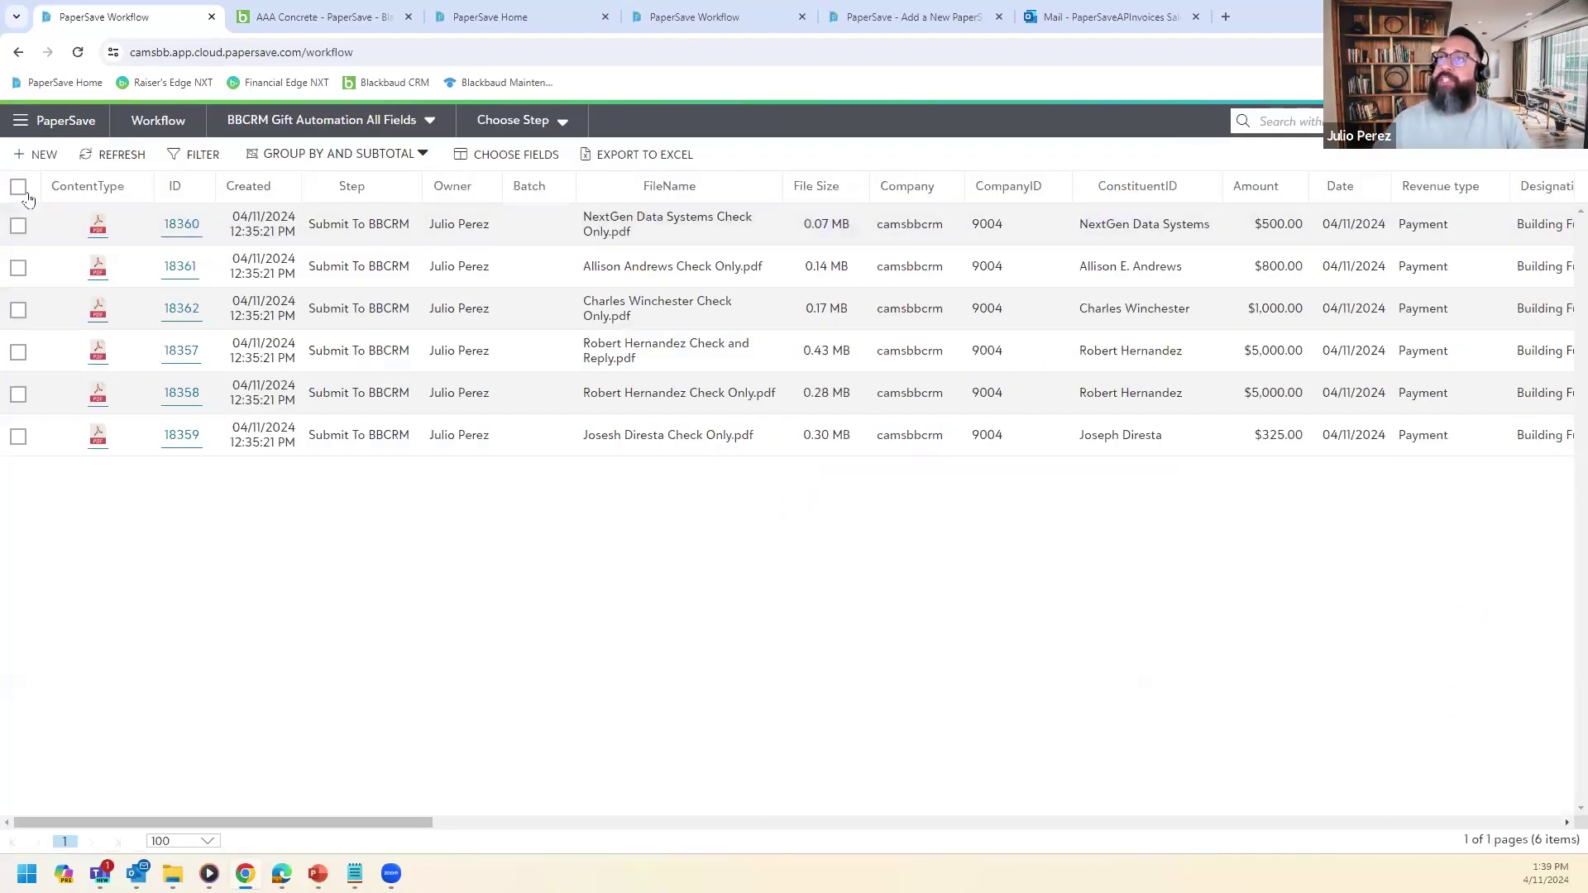
pyautogui.click(18, 187)
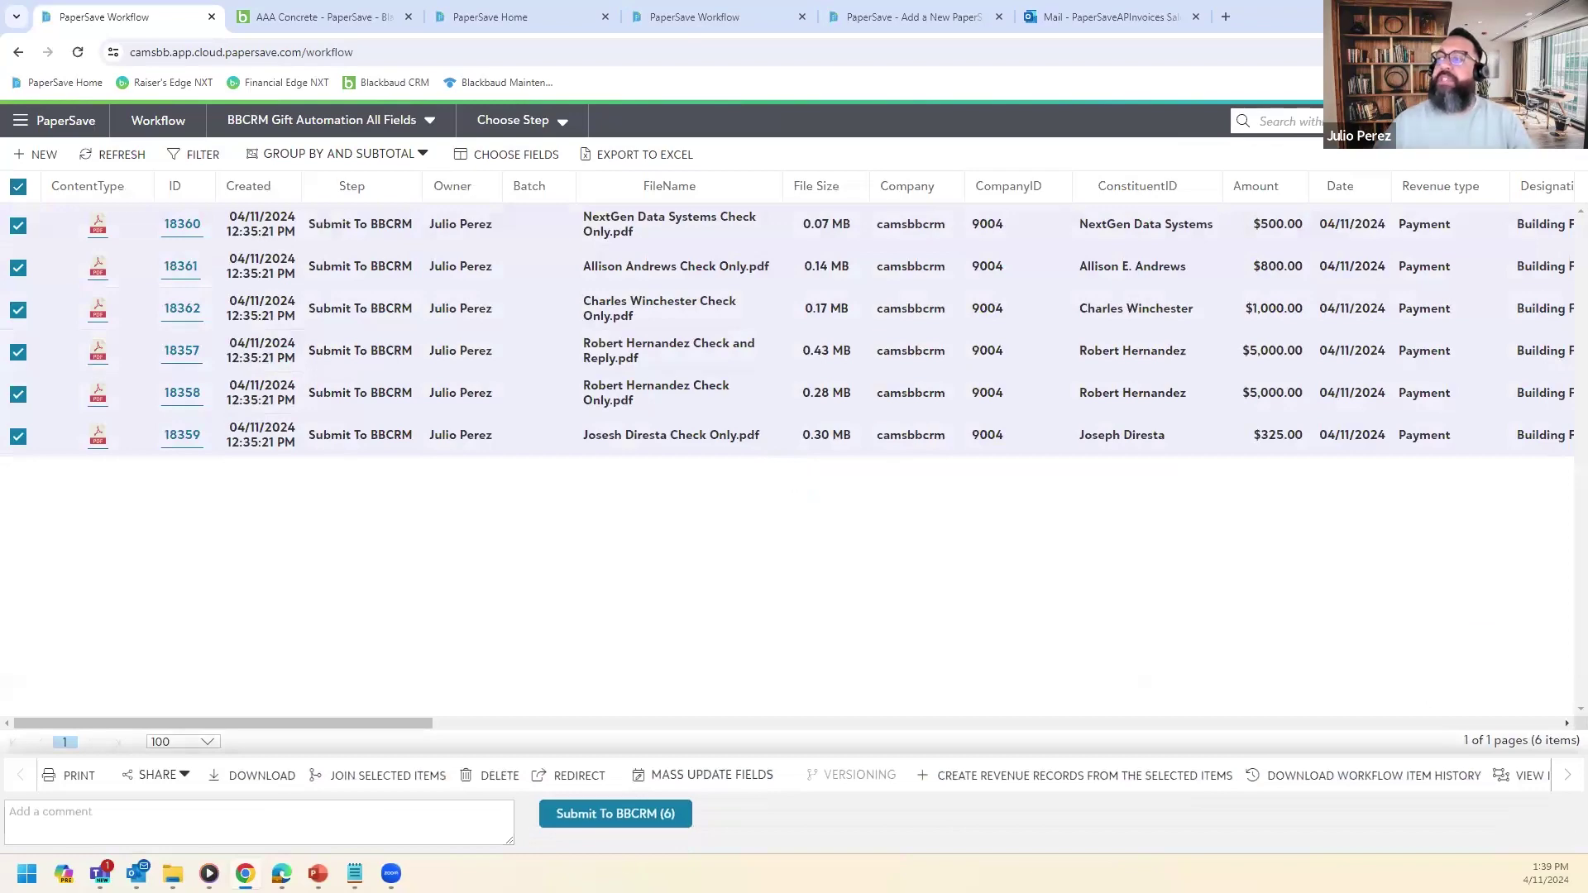
pyautogui.click(624, 814)
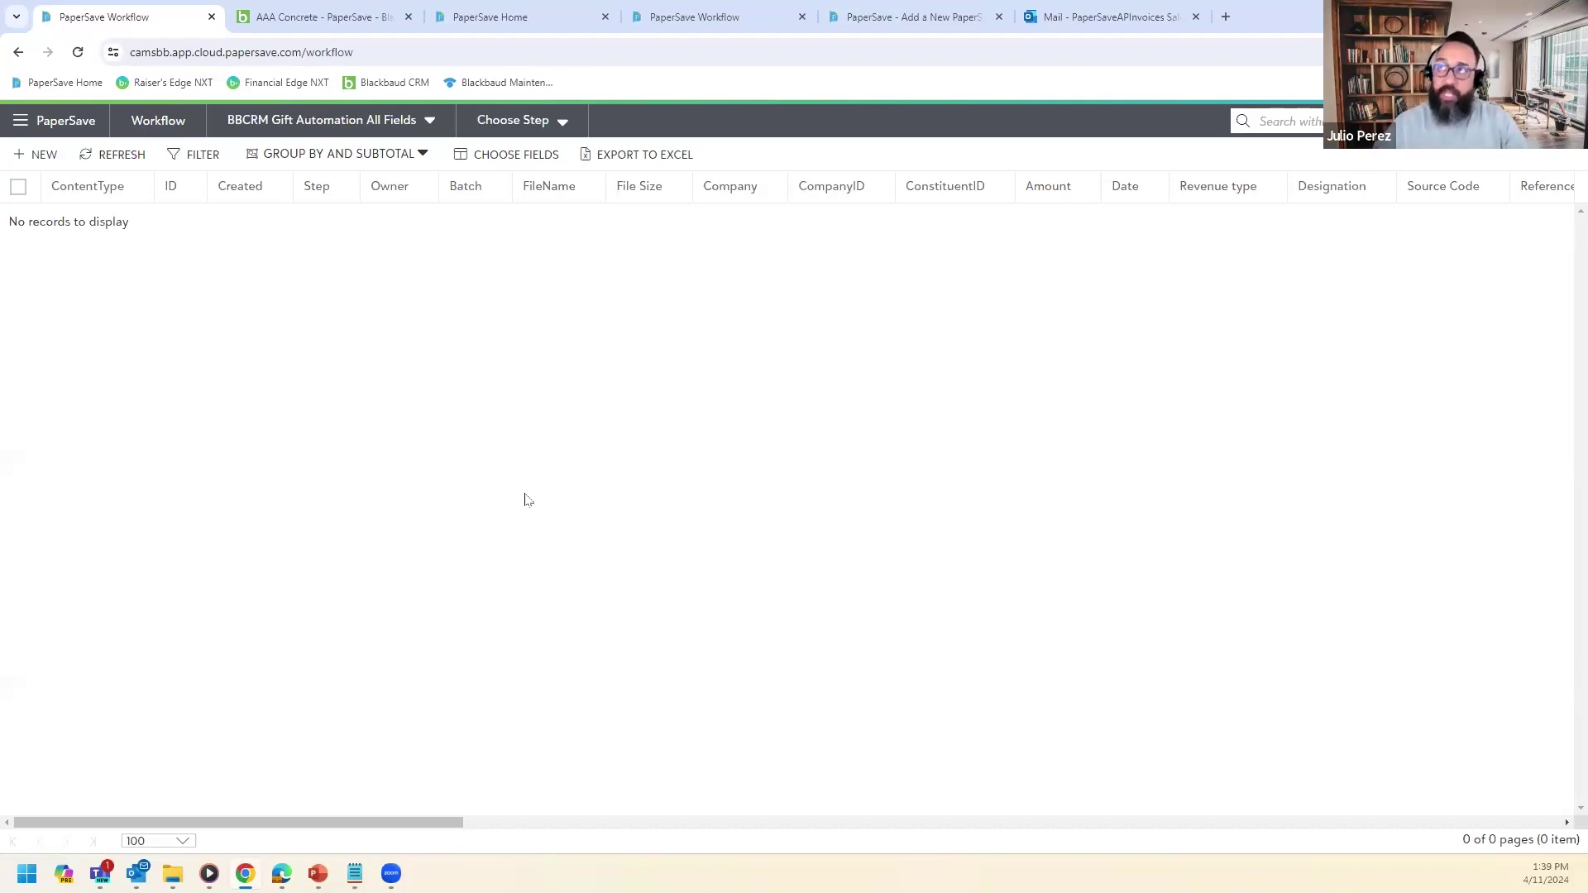
# Upload the six sample check PDFs from the Blackbaud CRM Sample Docs folder and submit all the OCR-completed items to the workflow.
pyautogui.click(43, 154)
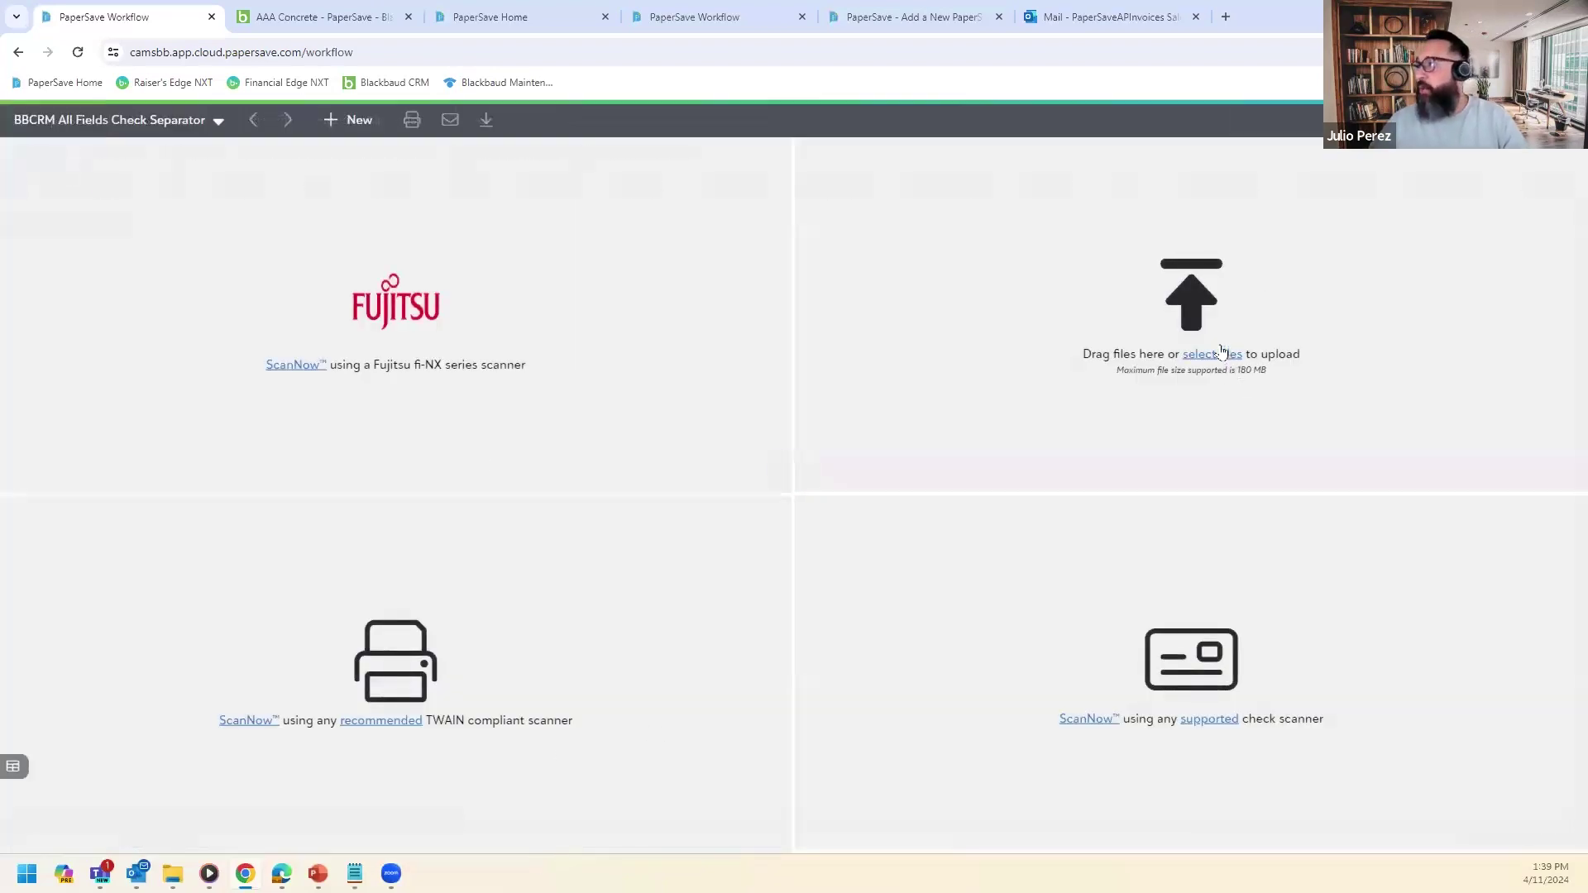
pyautogui.click(852, 385)
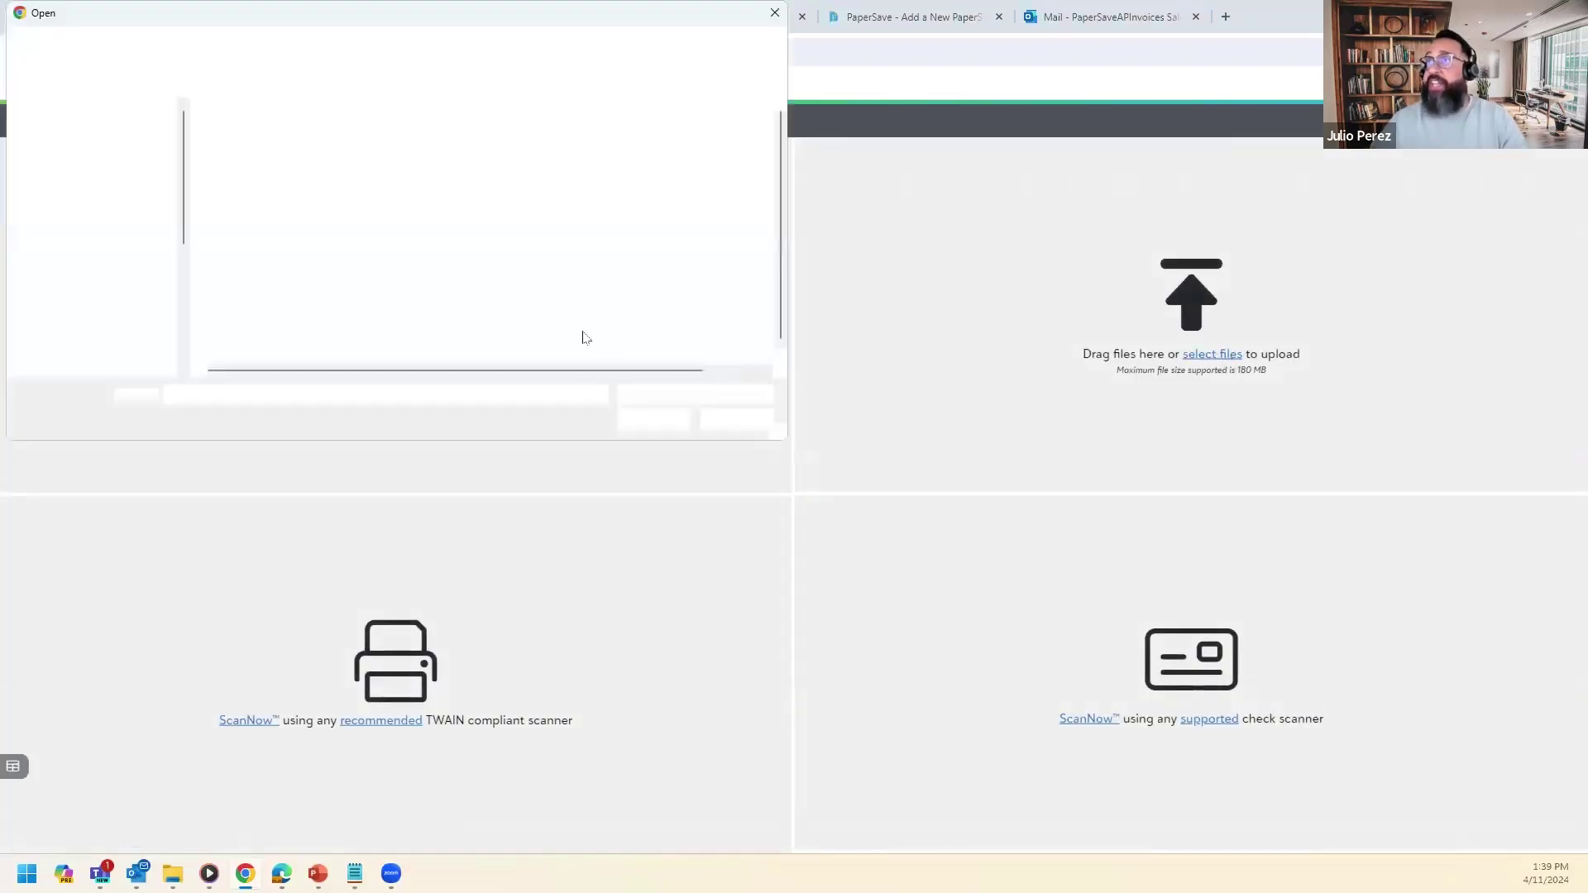
pyautogui.click(260, 240)
pyautogui.scroll(-1, 347, 347)
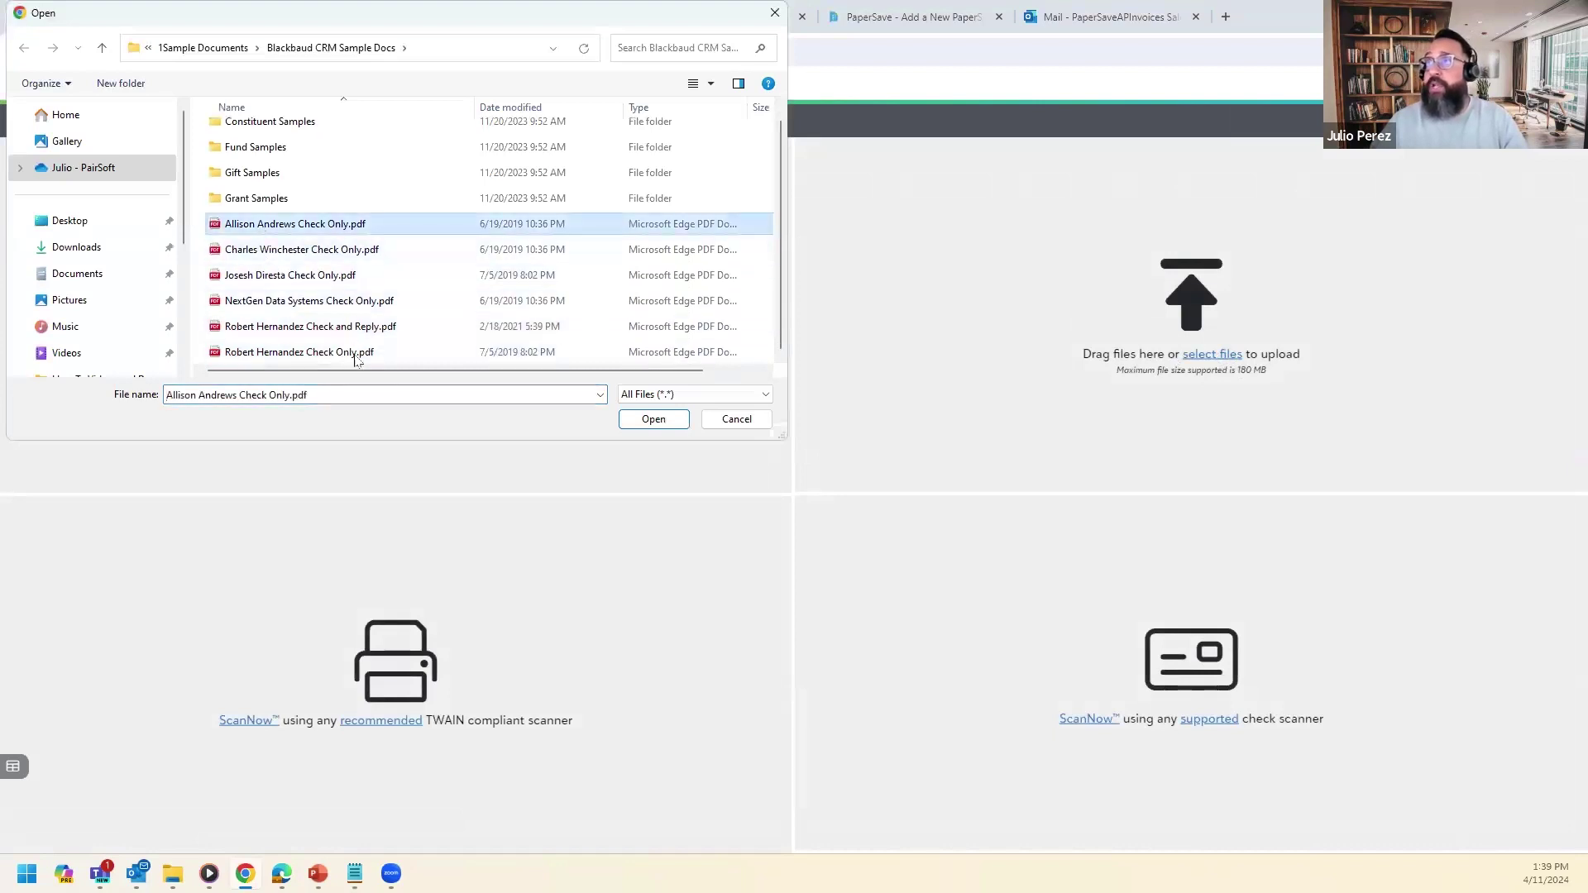
pyautogui.keyDown('shift'); pyautogui.click(355, 355); pyautogui.keyUp('shift')
pyautogui.click(662, 421)
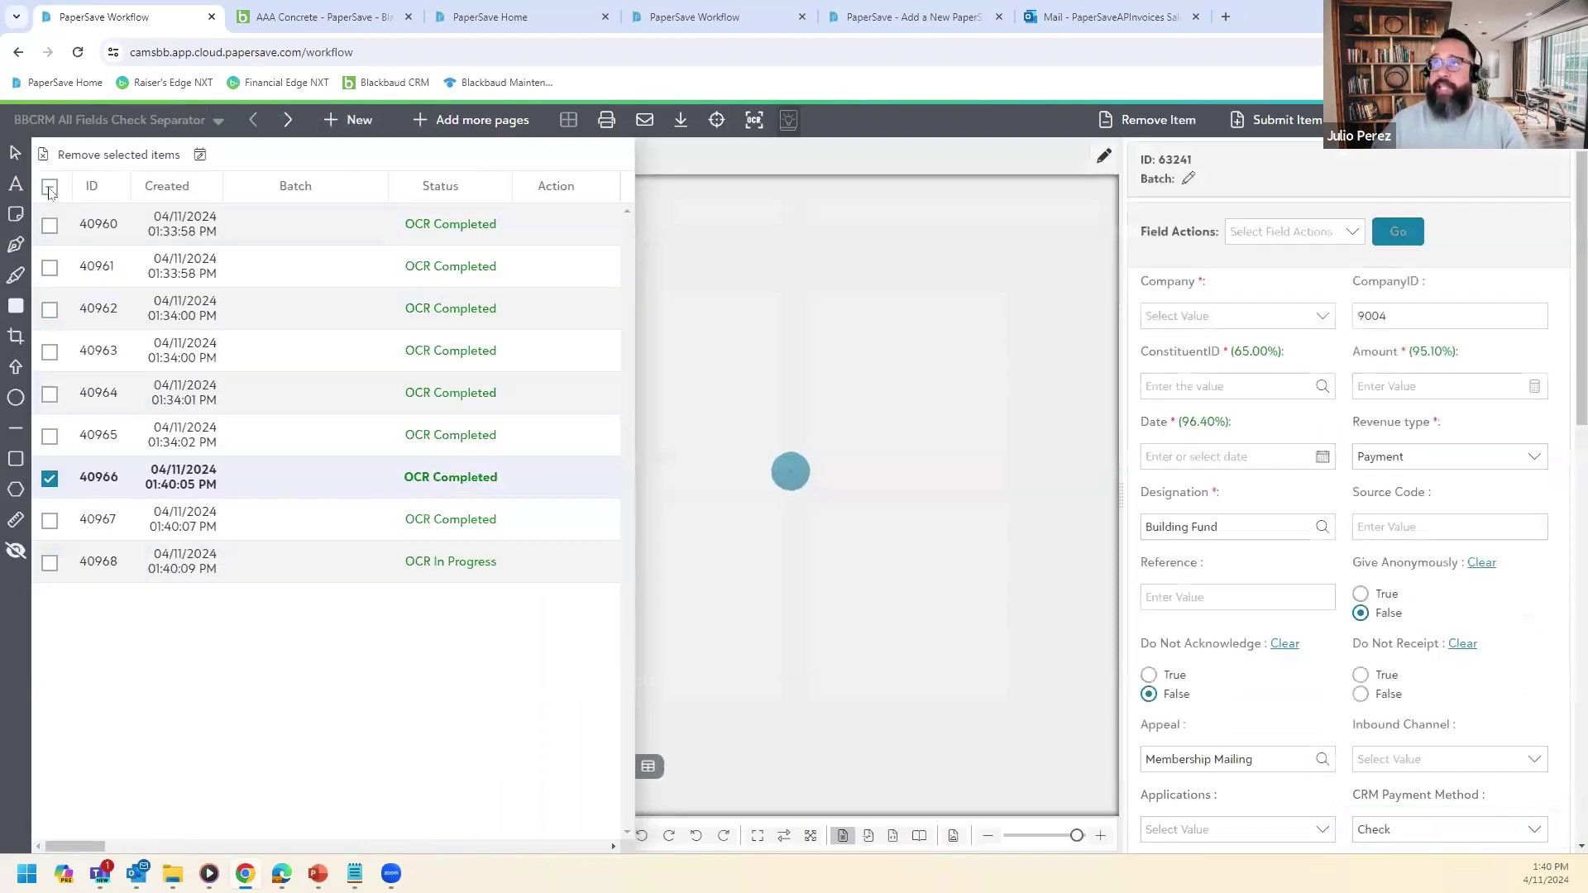
pyautogui.click(49, 187)
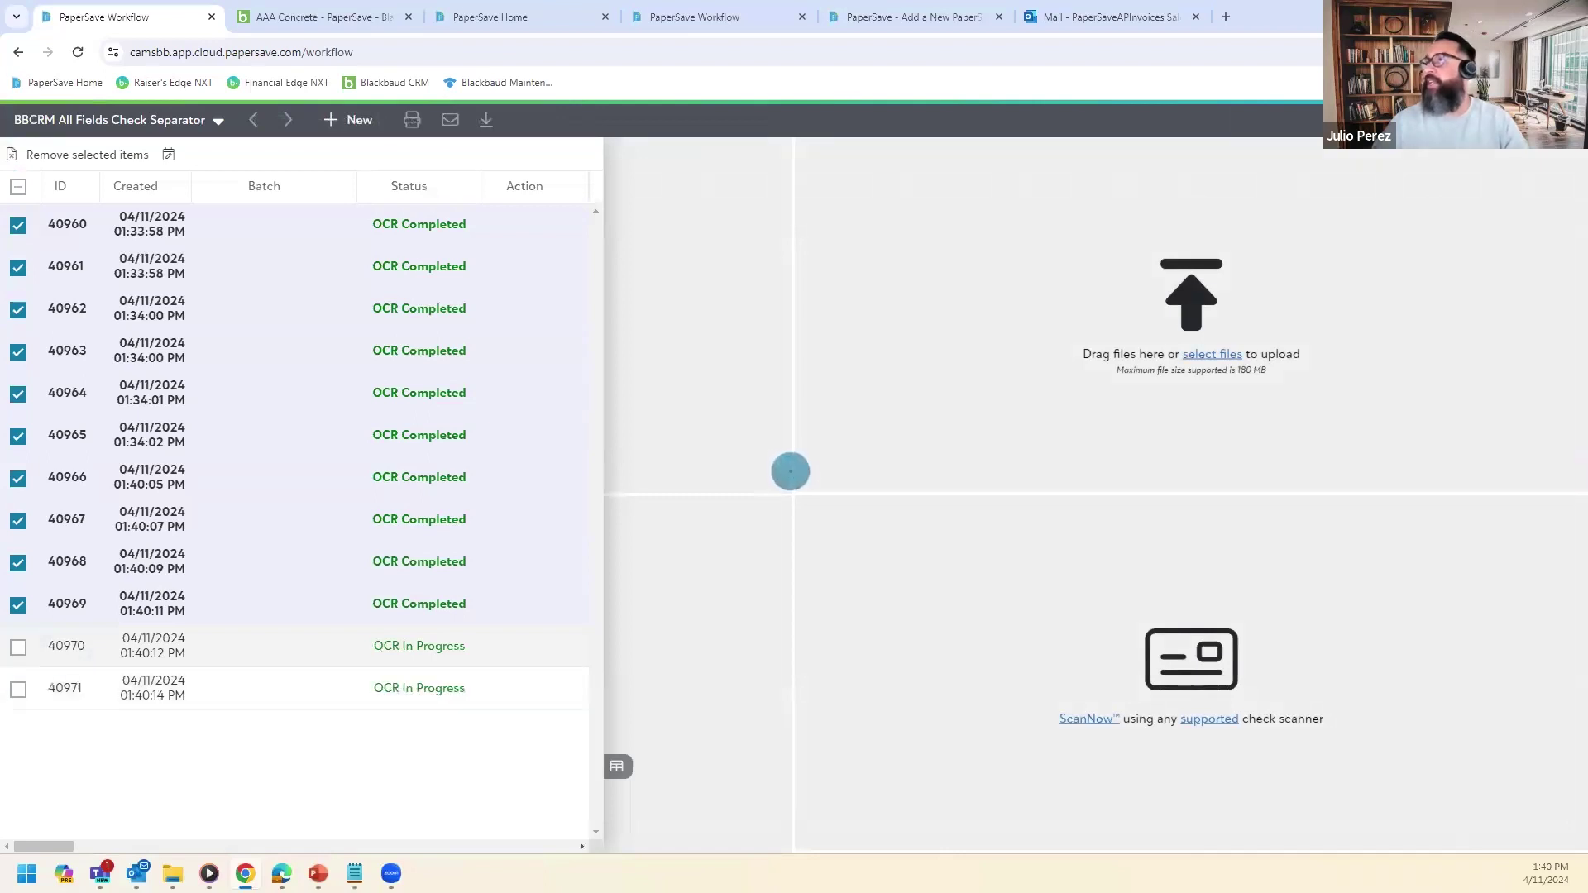
pyautogui.click(1396, 121)
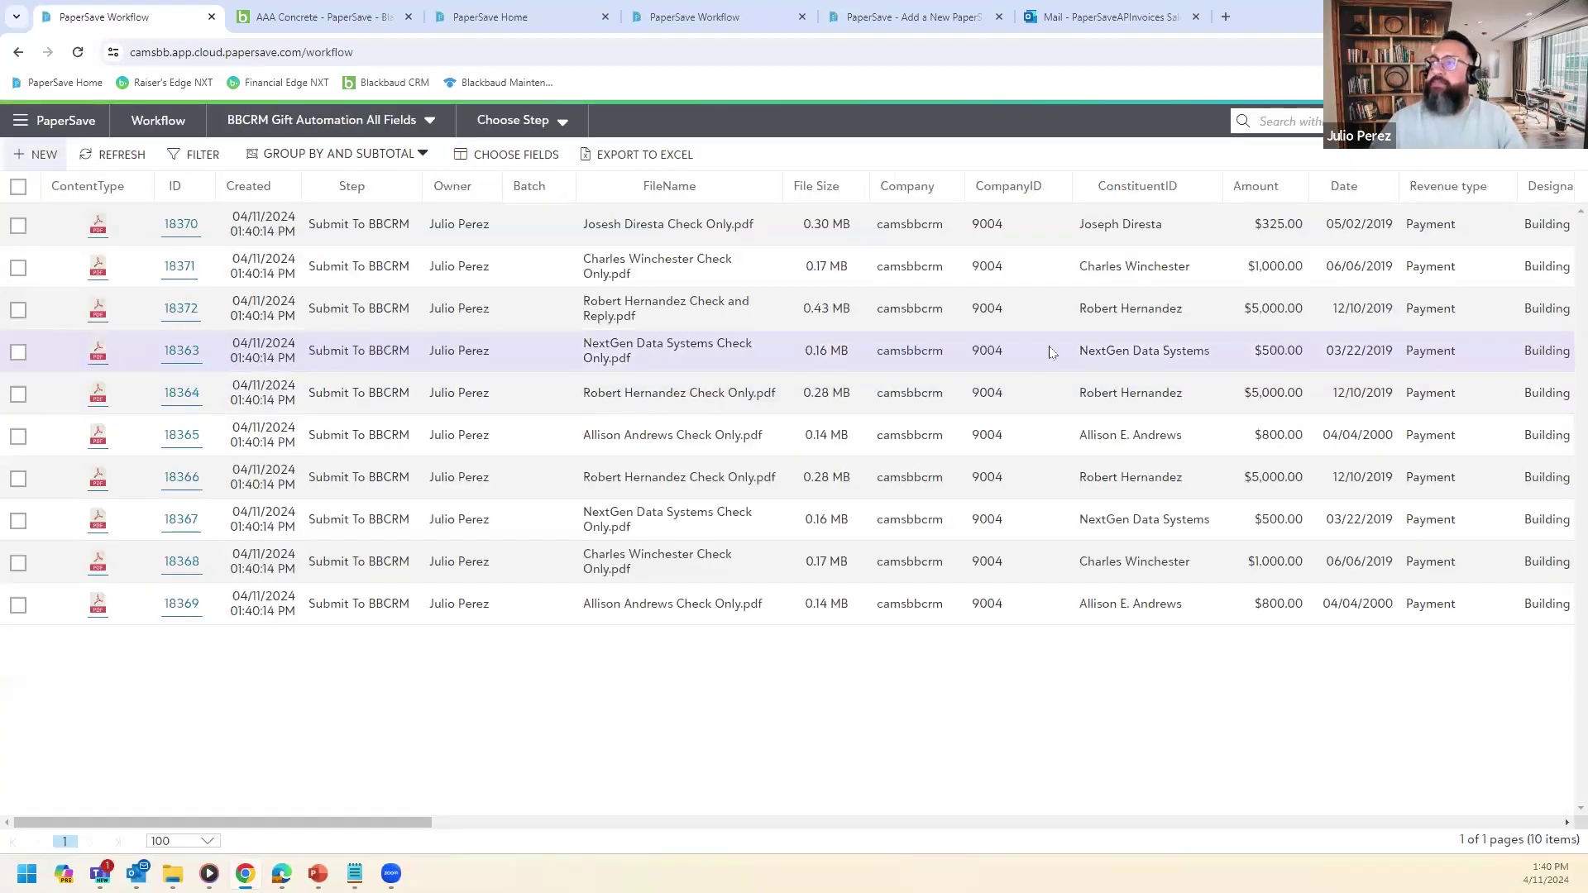
# Select all ten gift items and set their Date to 04/11/2024 in a mass field update.
pyautogui.click(18, 186)
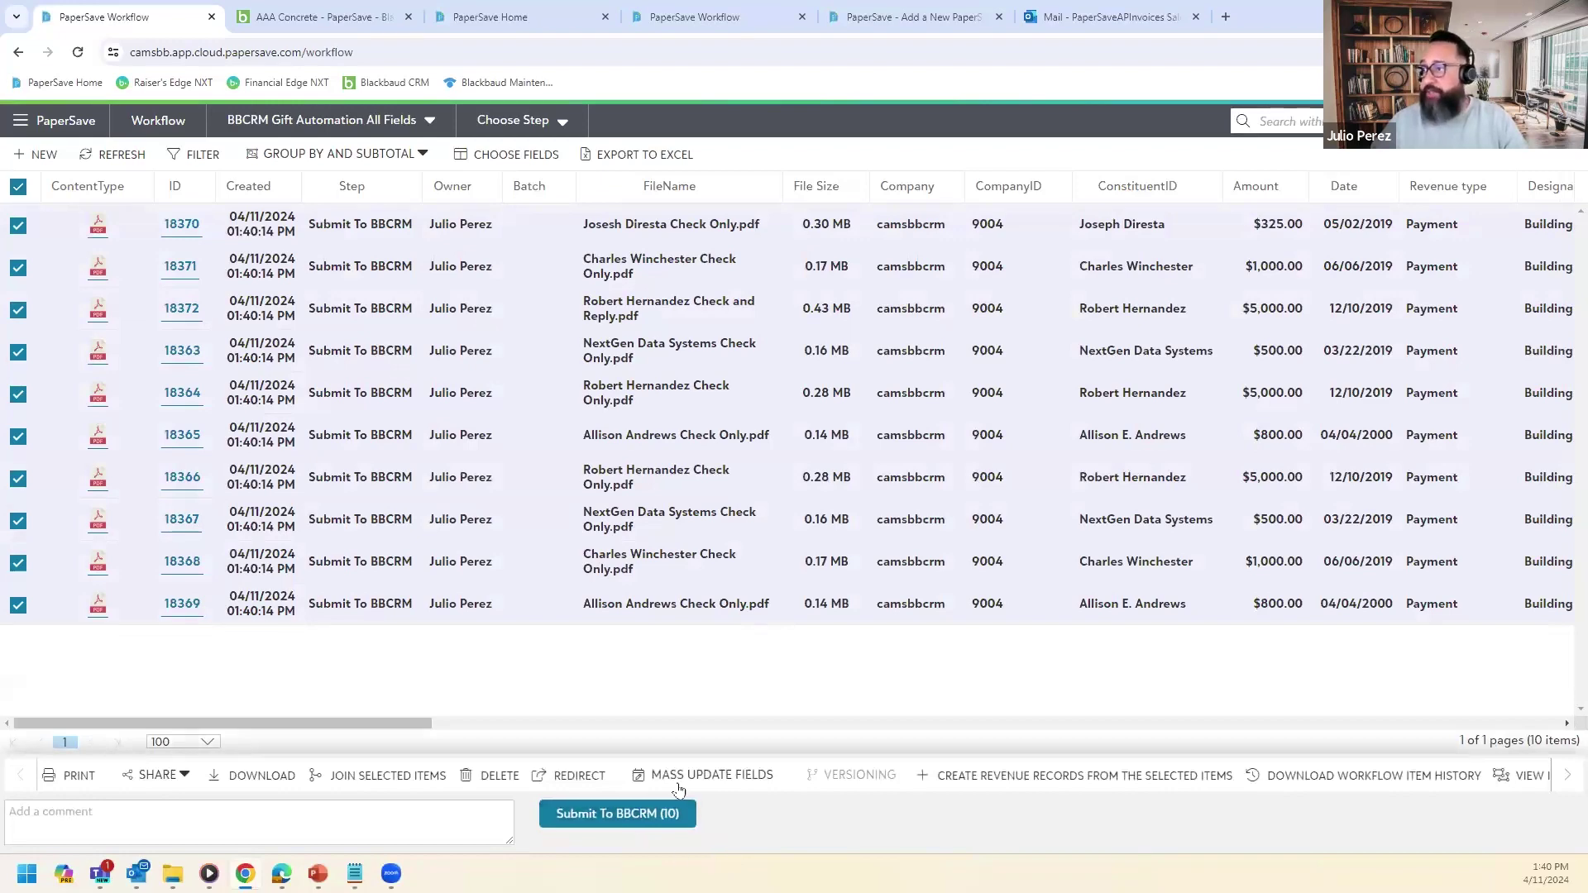
pyautogui.click(707, 776)
pyautogui.click(518, 604)
pyautogui.click(1059, 635)
pyautogui.click(708, 597)
pyautogui.click(518, 251)
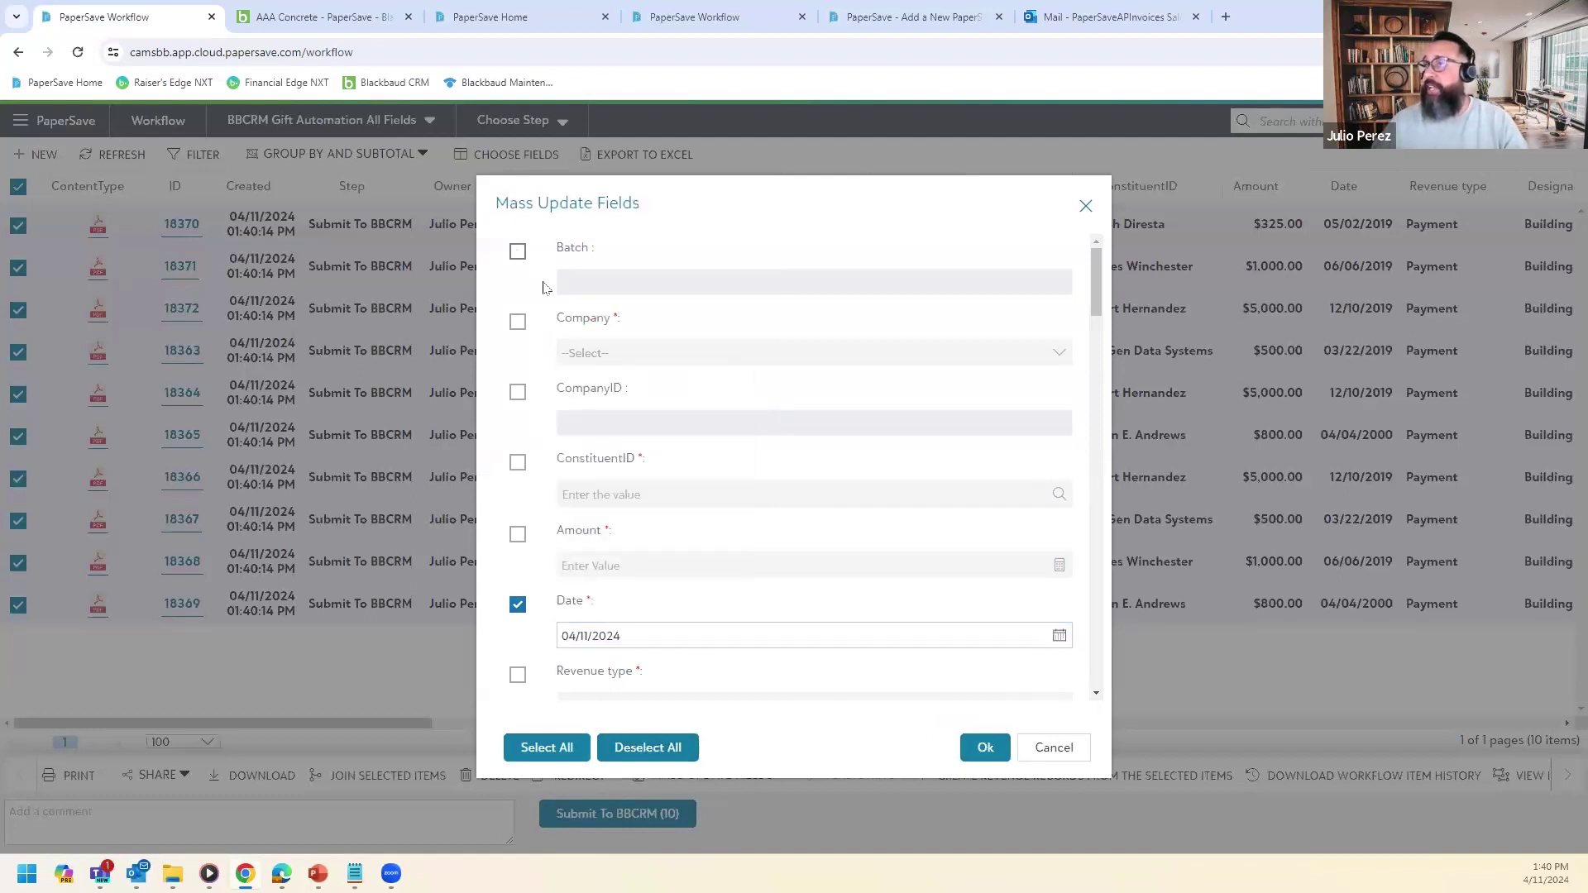
pyautogui.click(602, 281)
pyautogui.write('JCP4')
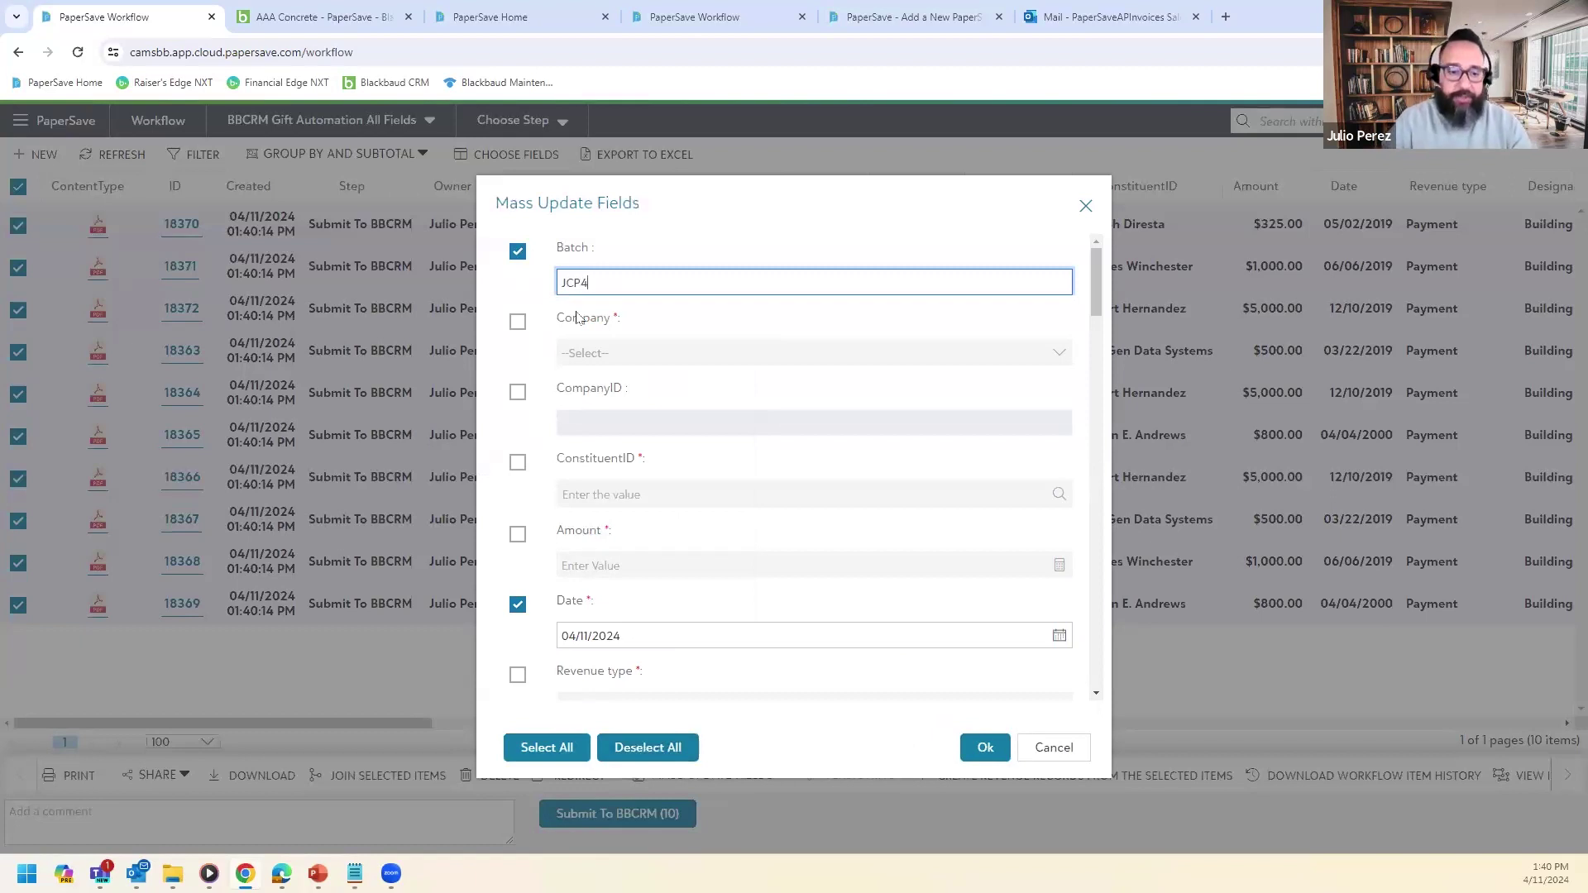
pyautogui.write('112022')
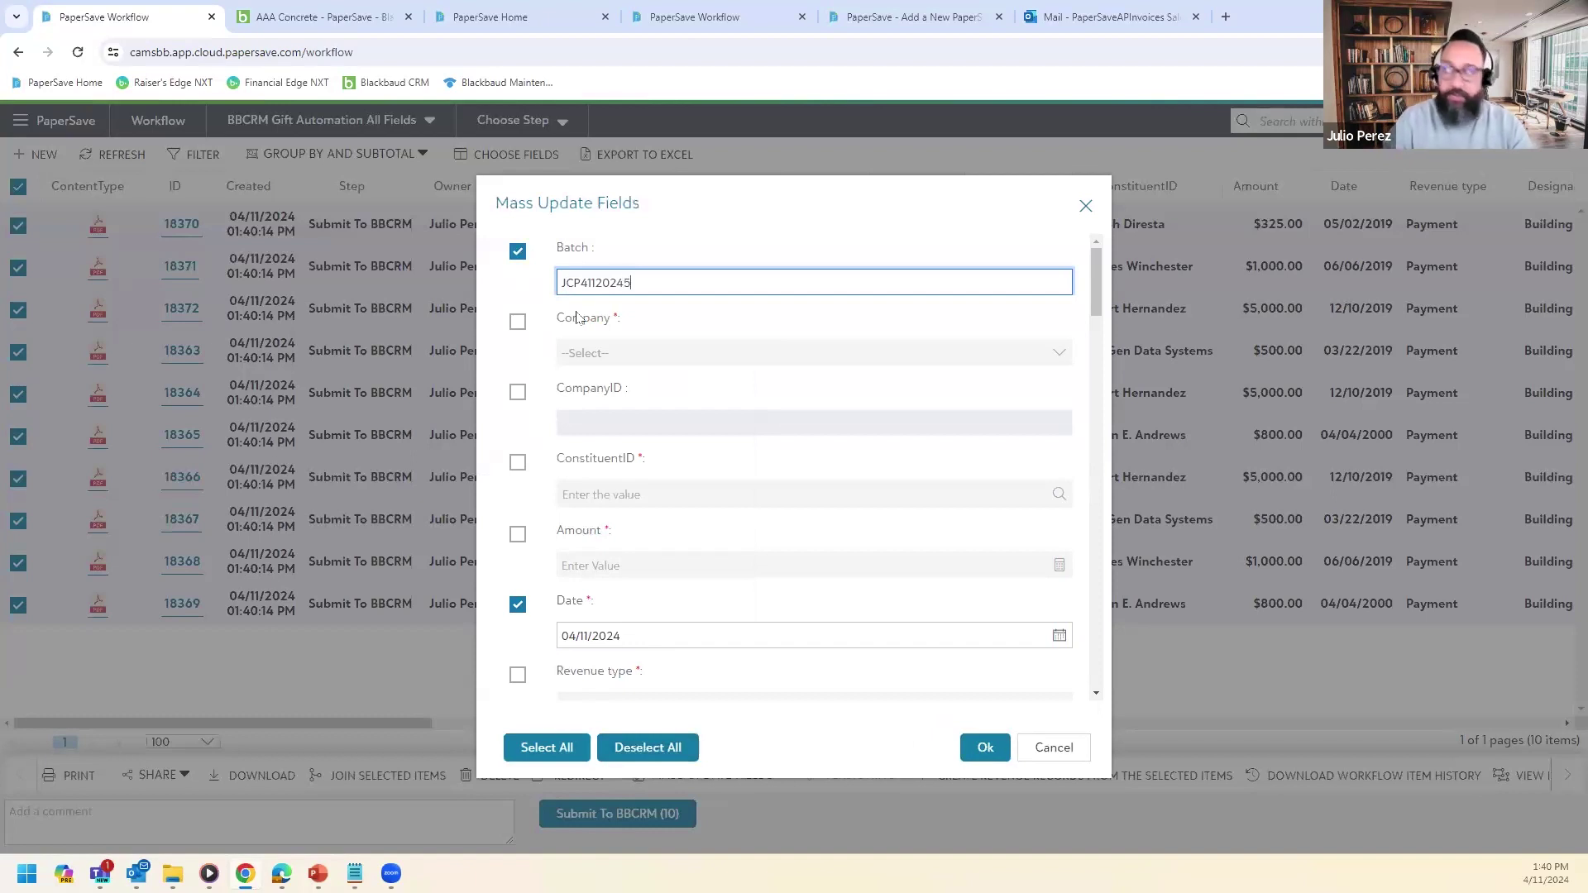
pyautogui.hotkey('ctrl', 'a')
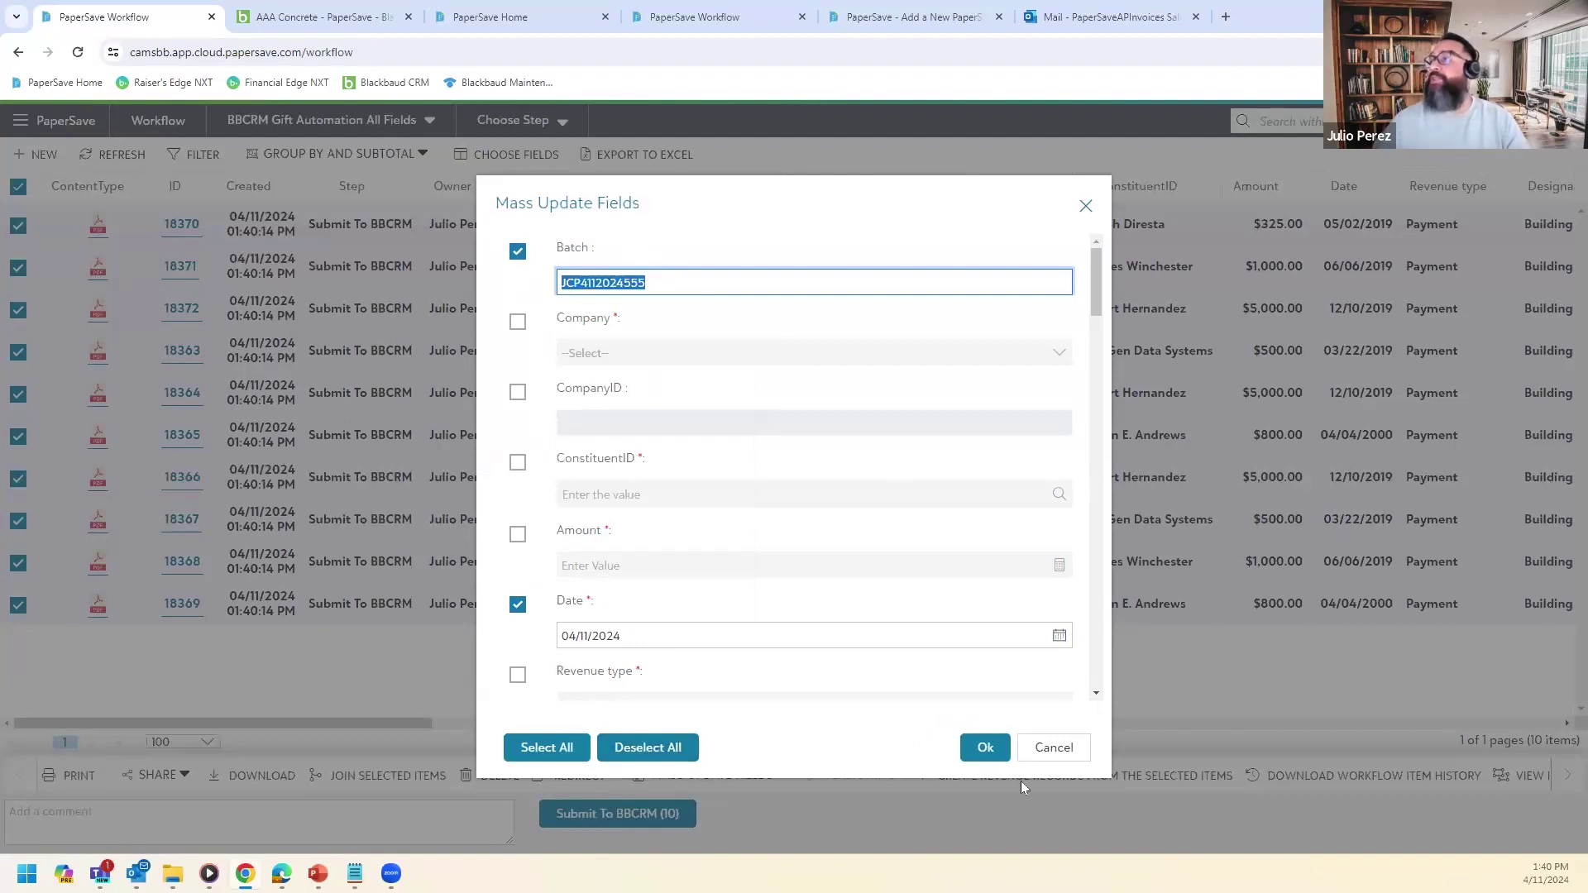
pyautogui.click(984, 749)
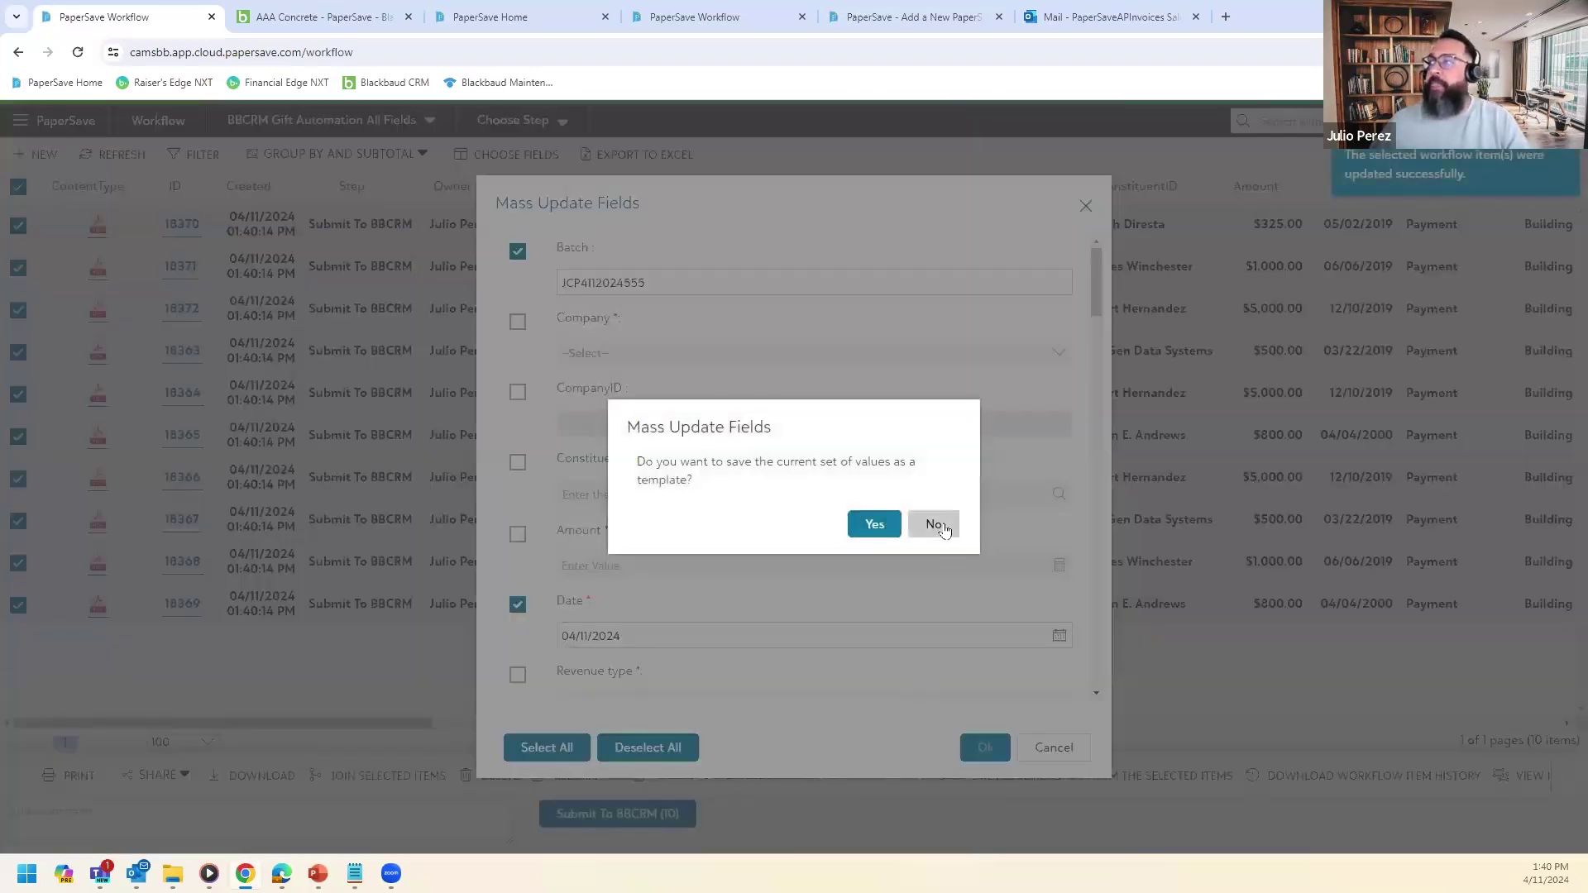
pyautogui.click(938, 525)
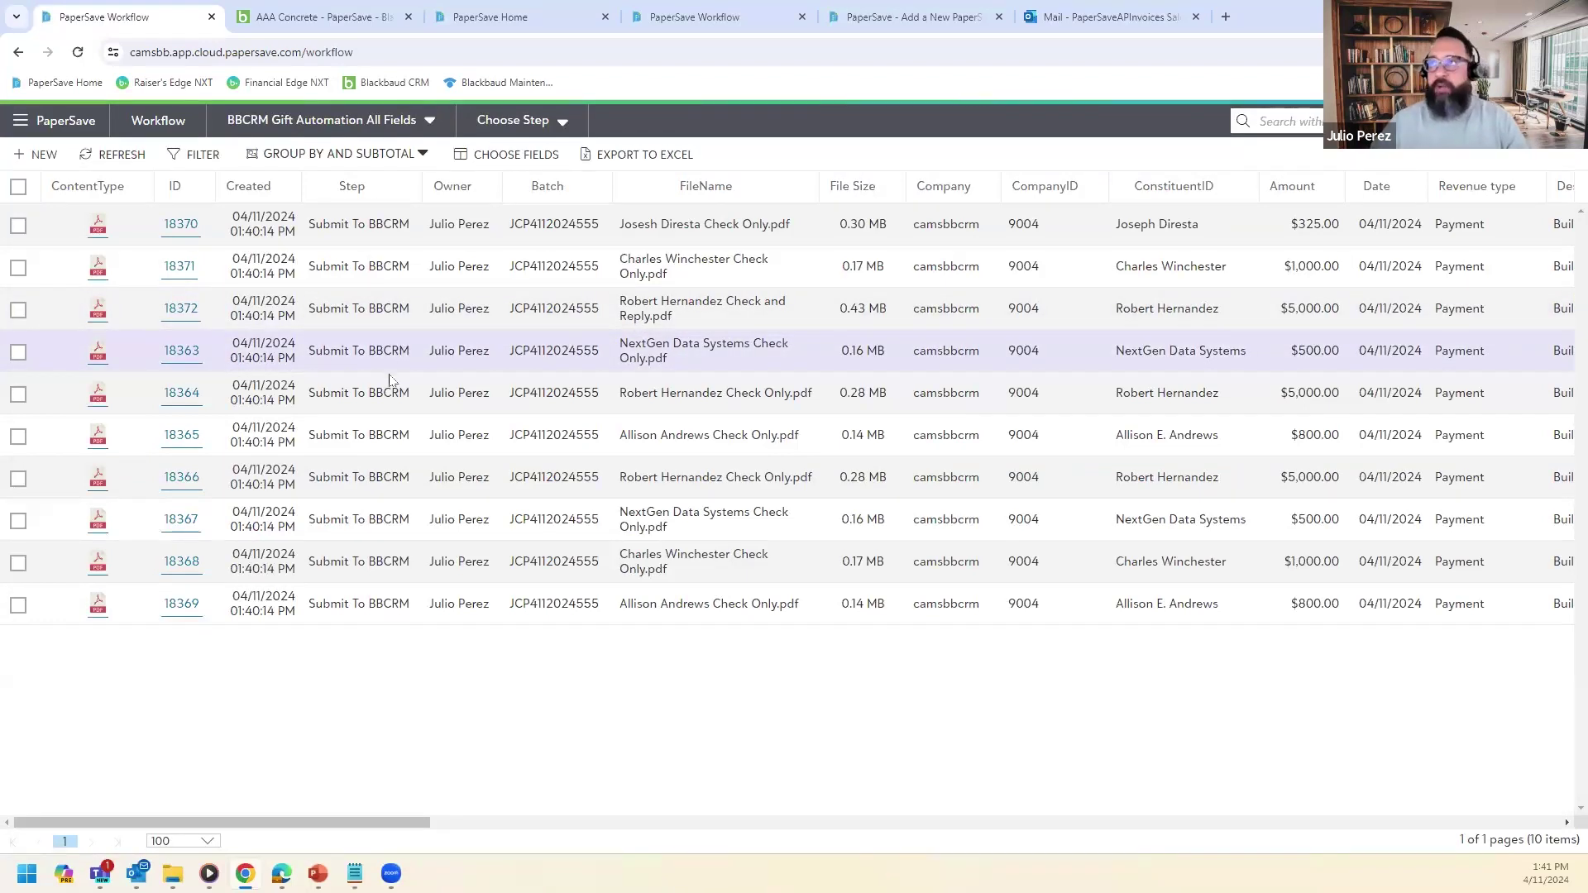
# Select all ten updated gift items, submit them to BBCRM and refresh the workflow list.
pyautogui.click(18, 188)
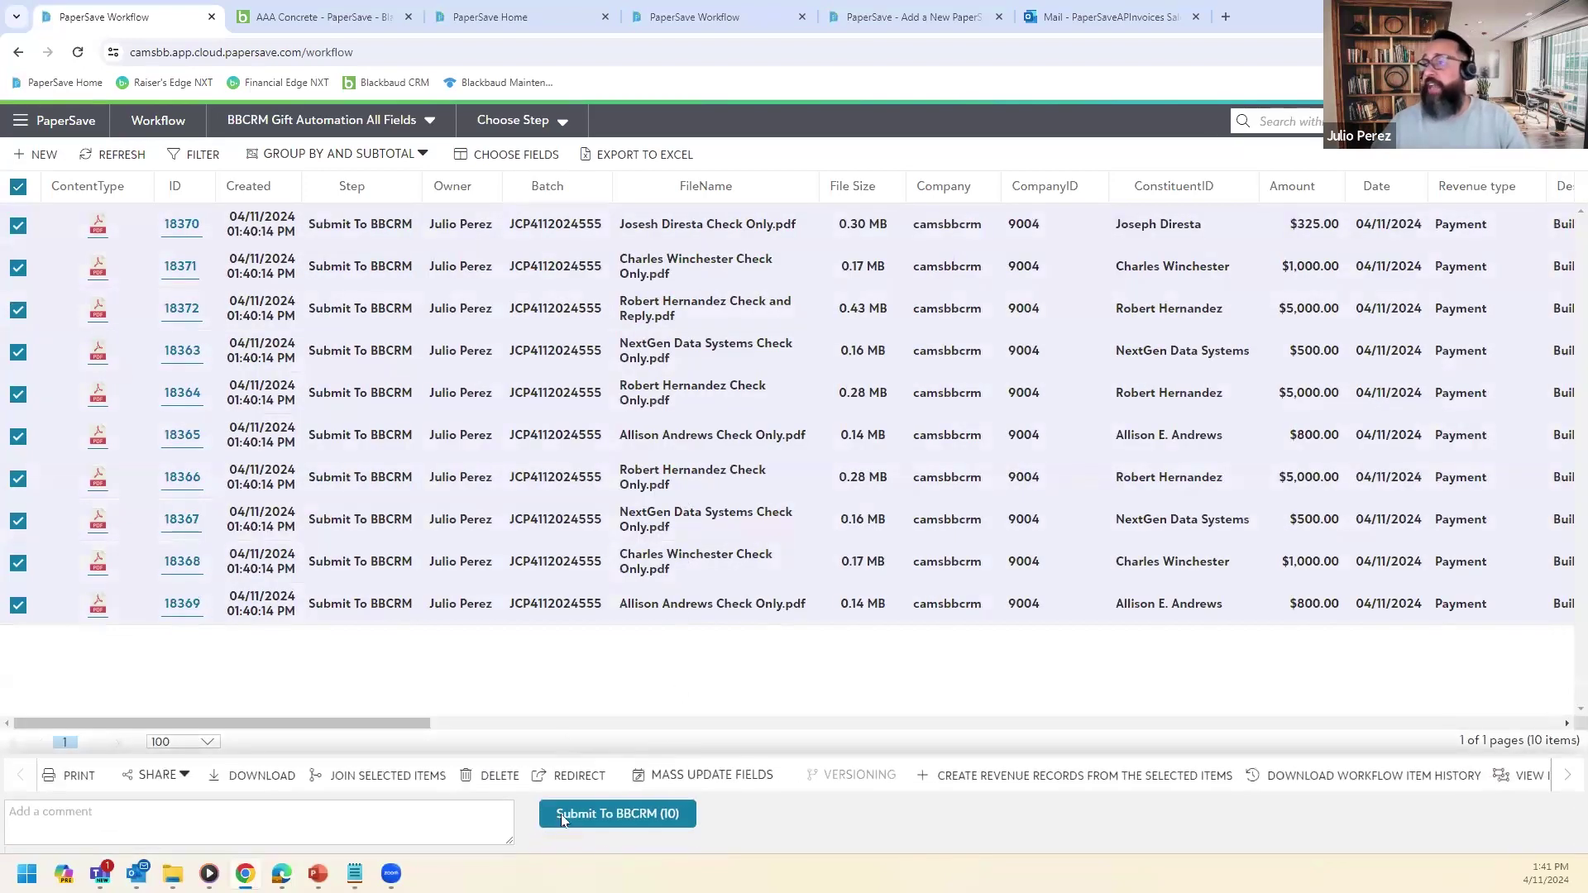
pyautogui.click(621, 832)
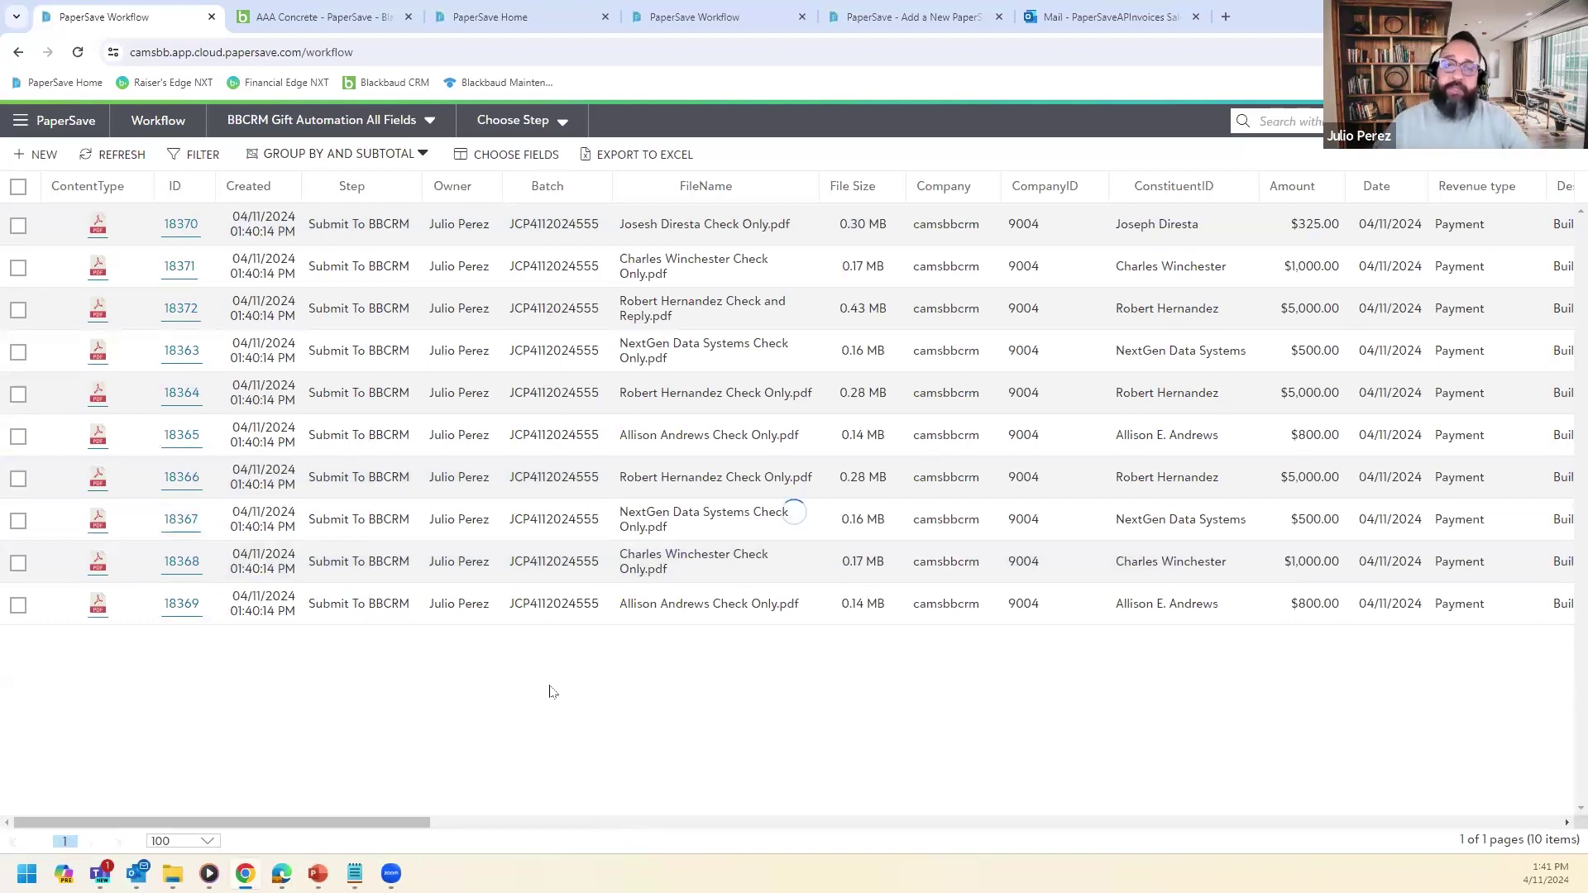
pyautogui.click(121, 152)
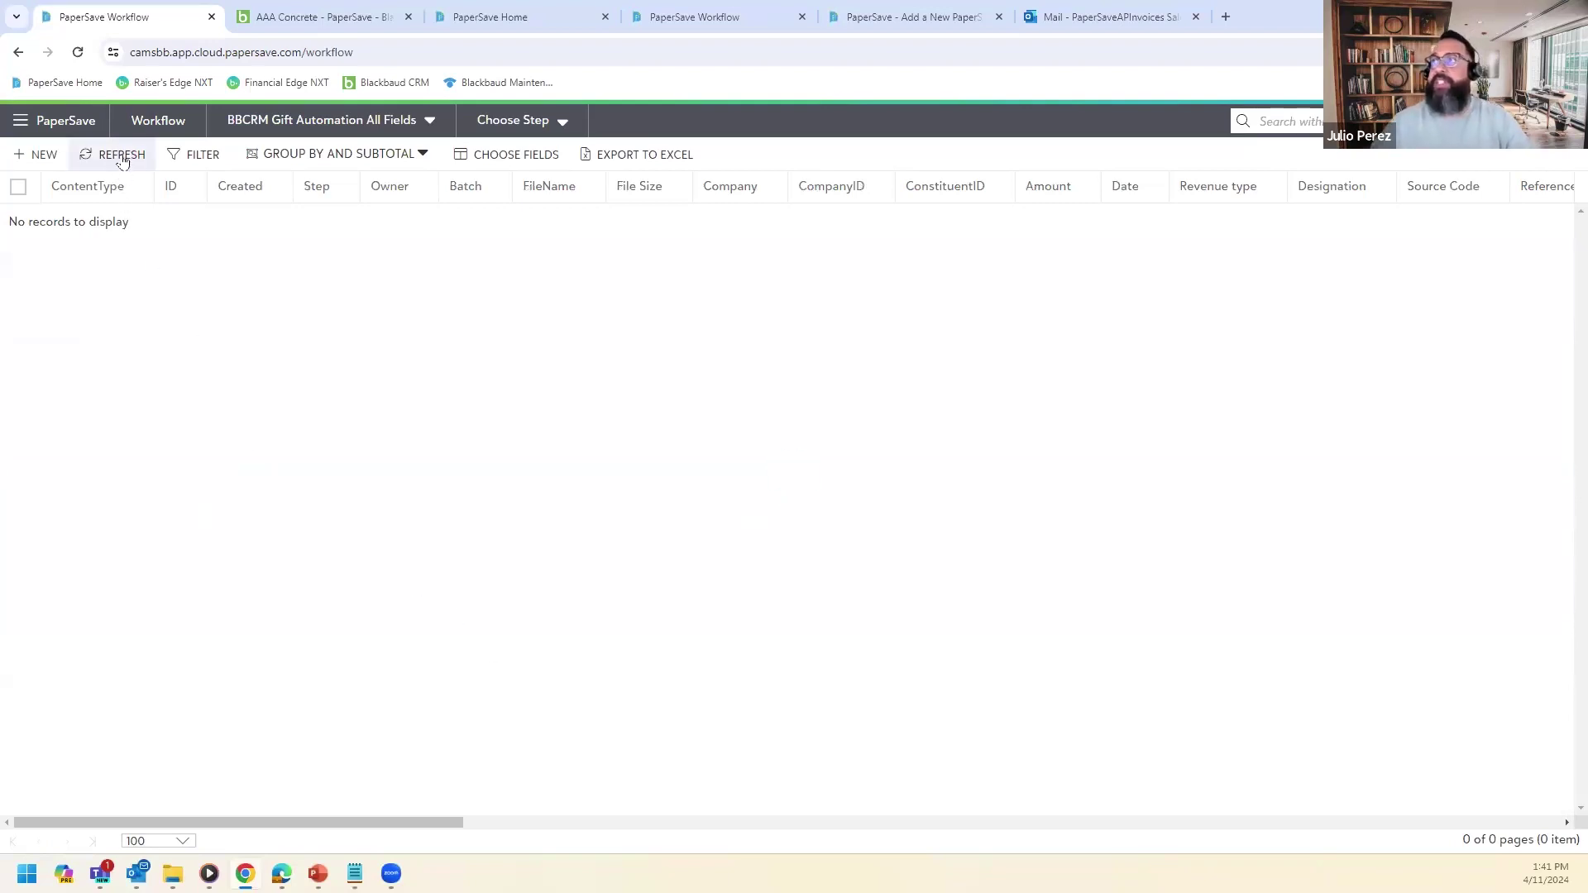
# Check the Rejected By BBCRM workflow step for items and look at the review request notifications in the Outlook inbox.
pyautogui.click(557, 121)
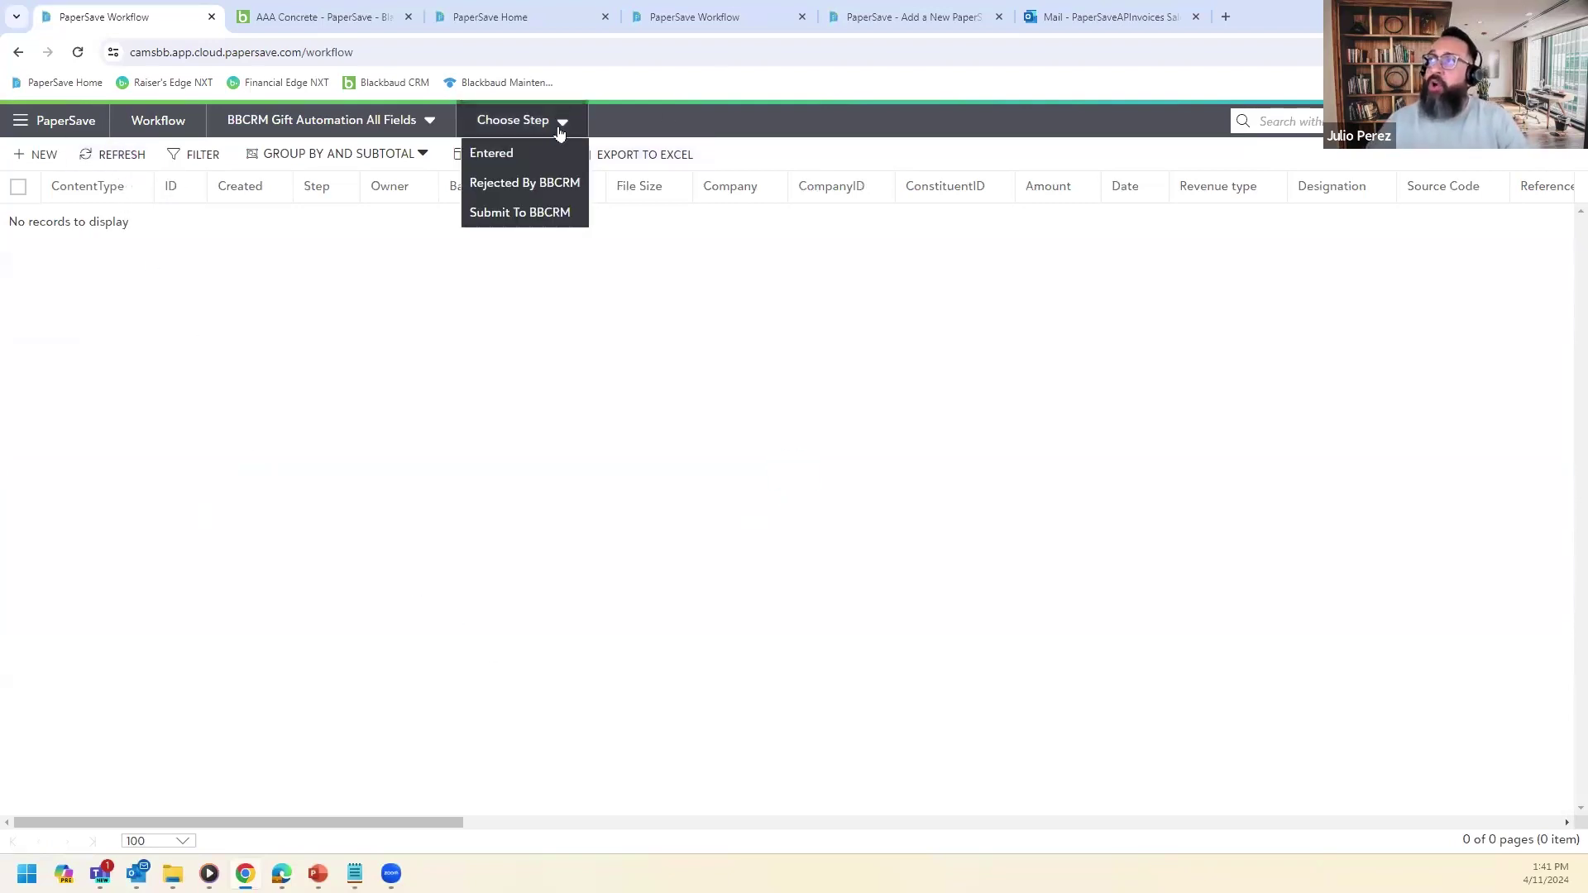
pyautogui.click(535, 191)
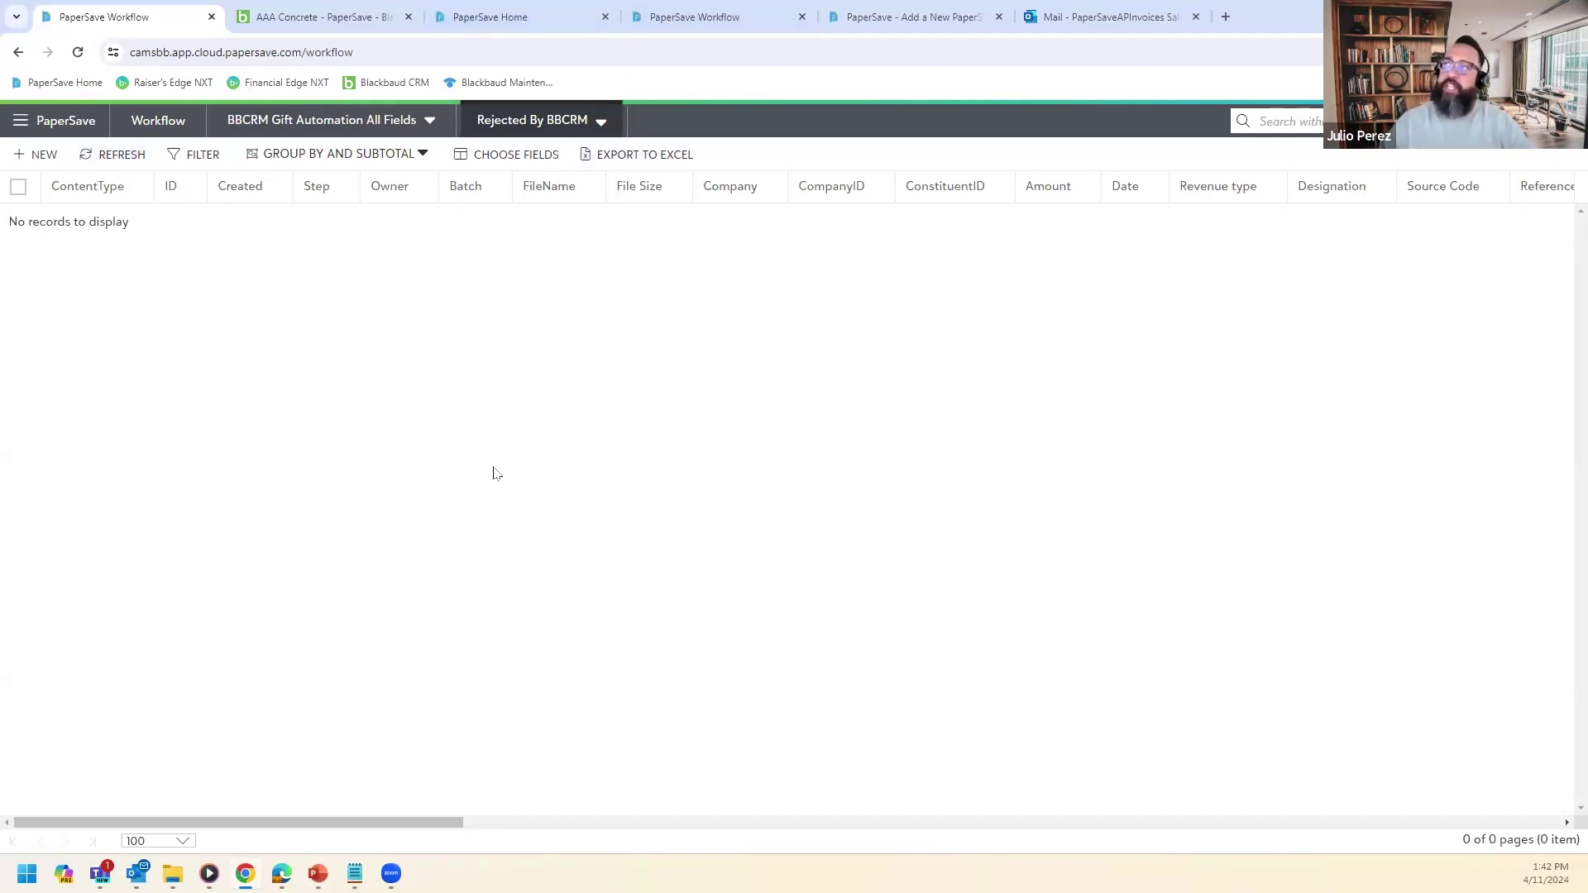
pyautogui.click(1119, 11)
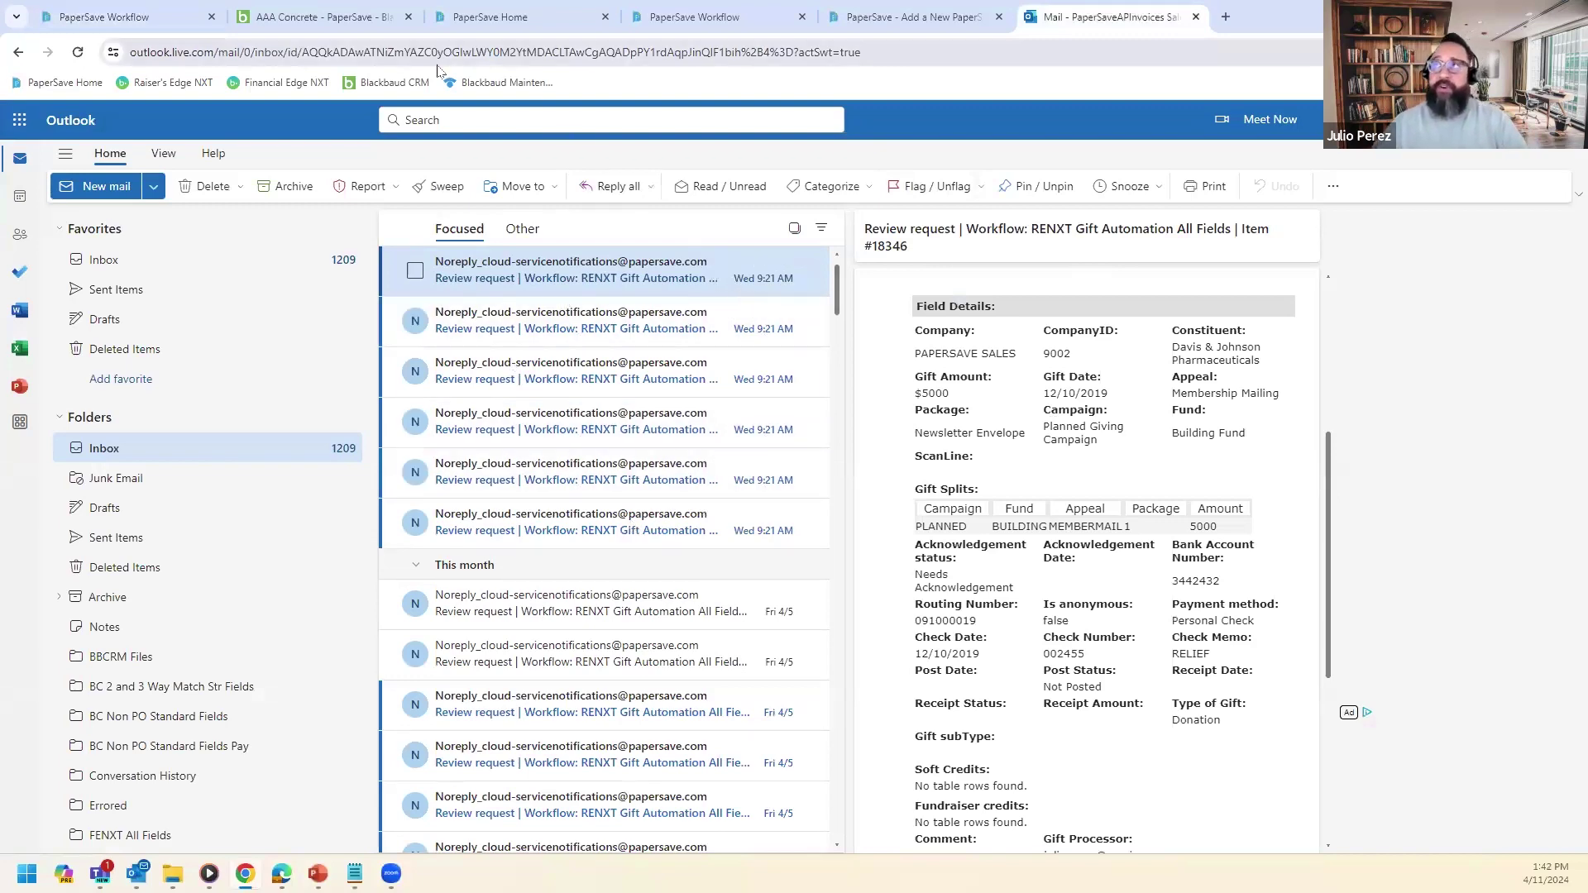
pyautogui.click(141, 6)
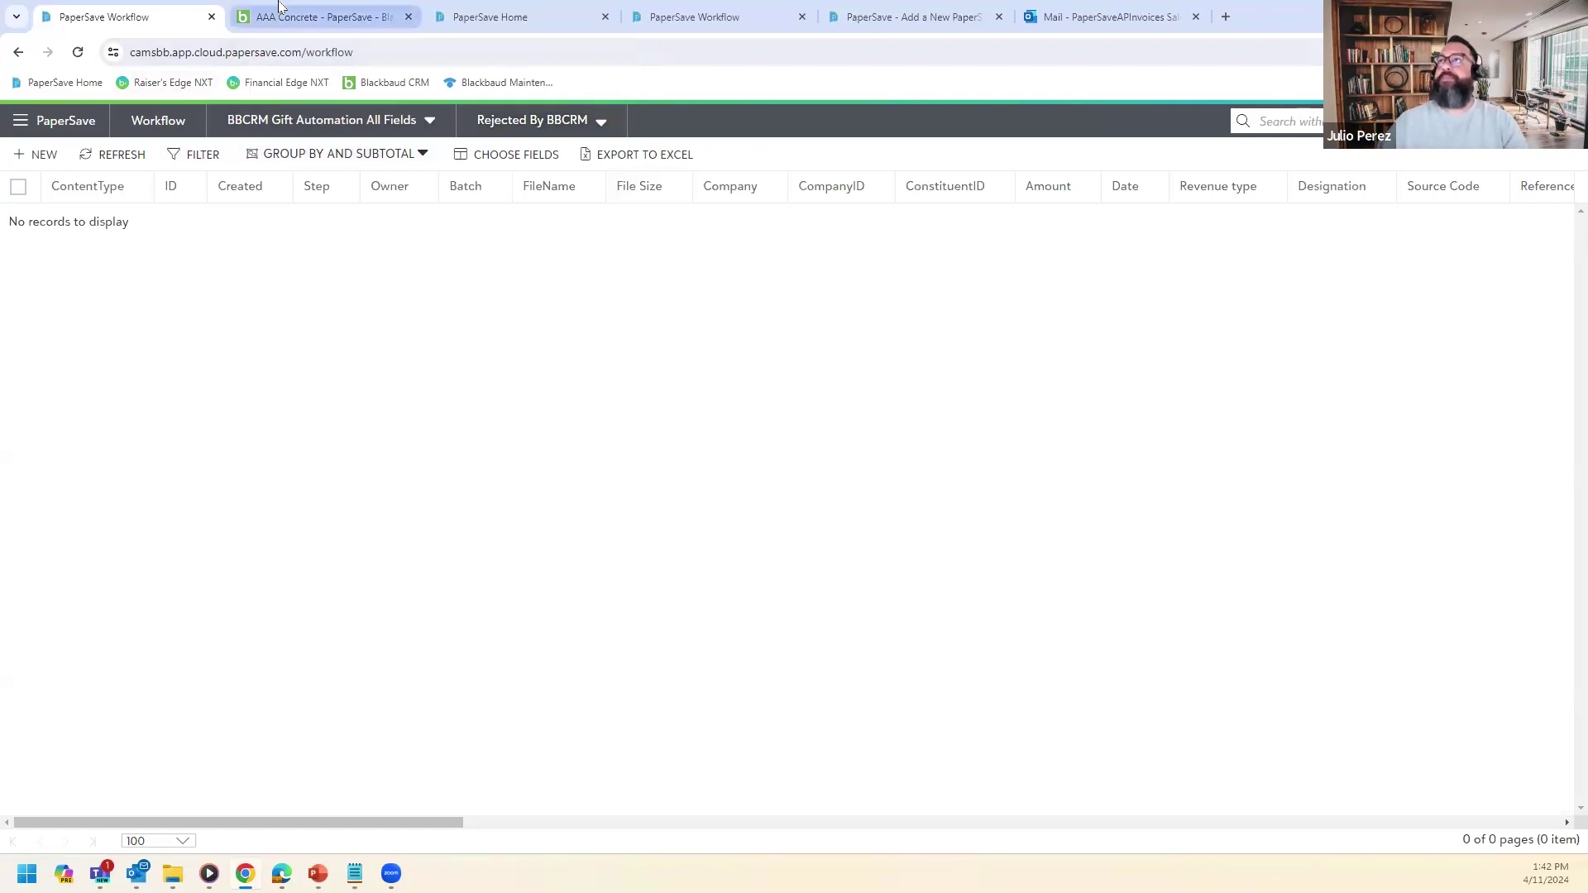
pyautogui.click(314, 17)
pyautogui.click(25, 147)
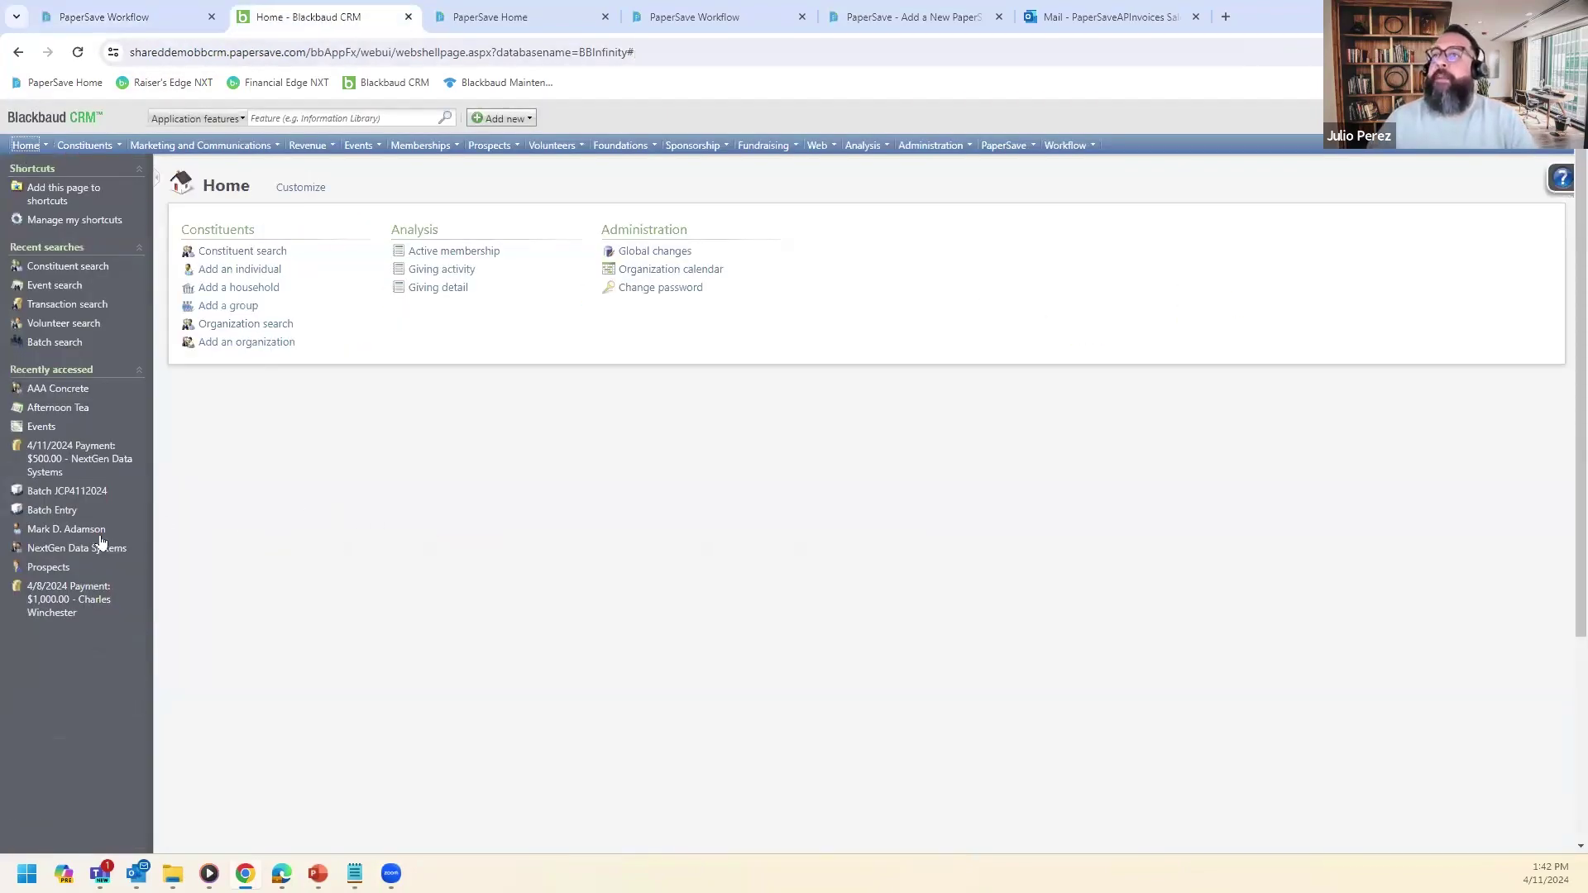
pyautogui.click(51, 510)
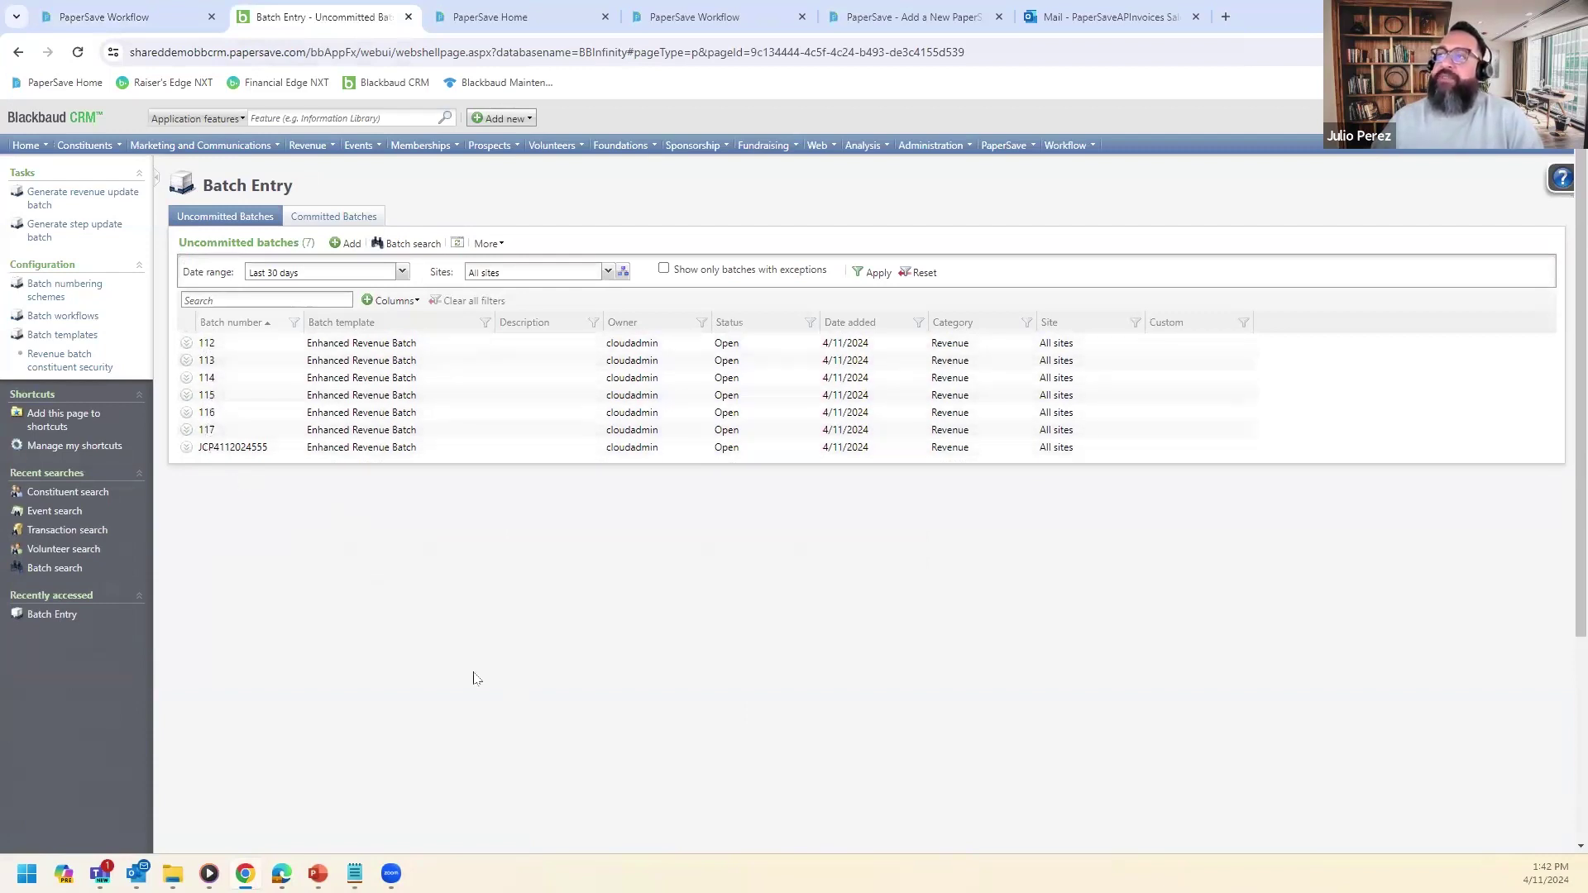
pyautogui.click(235, 449)
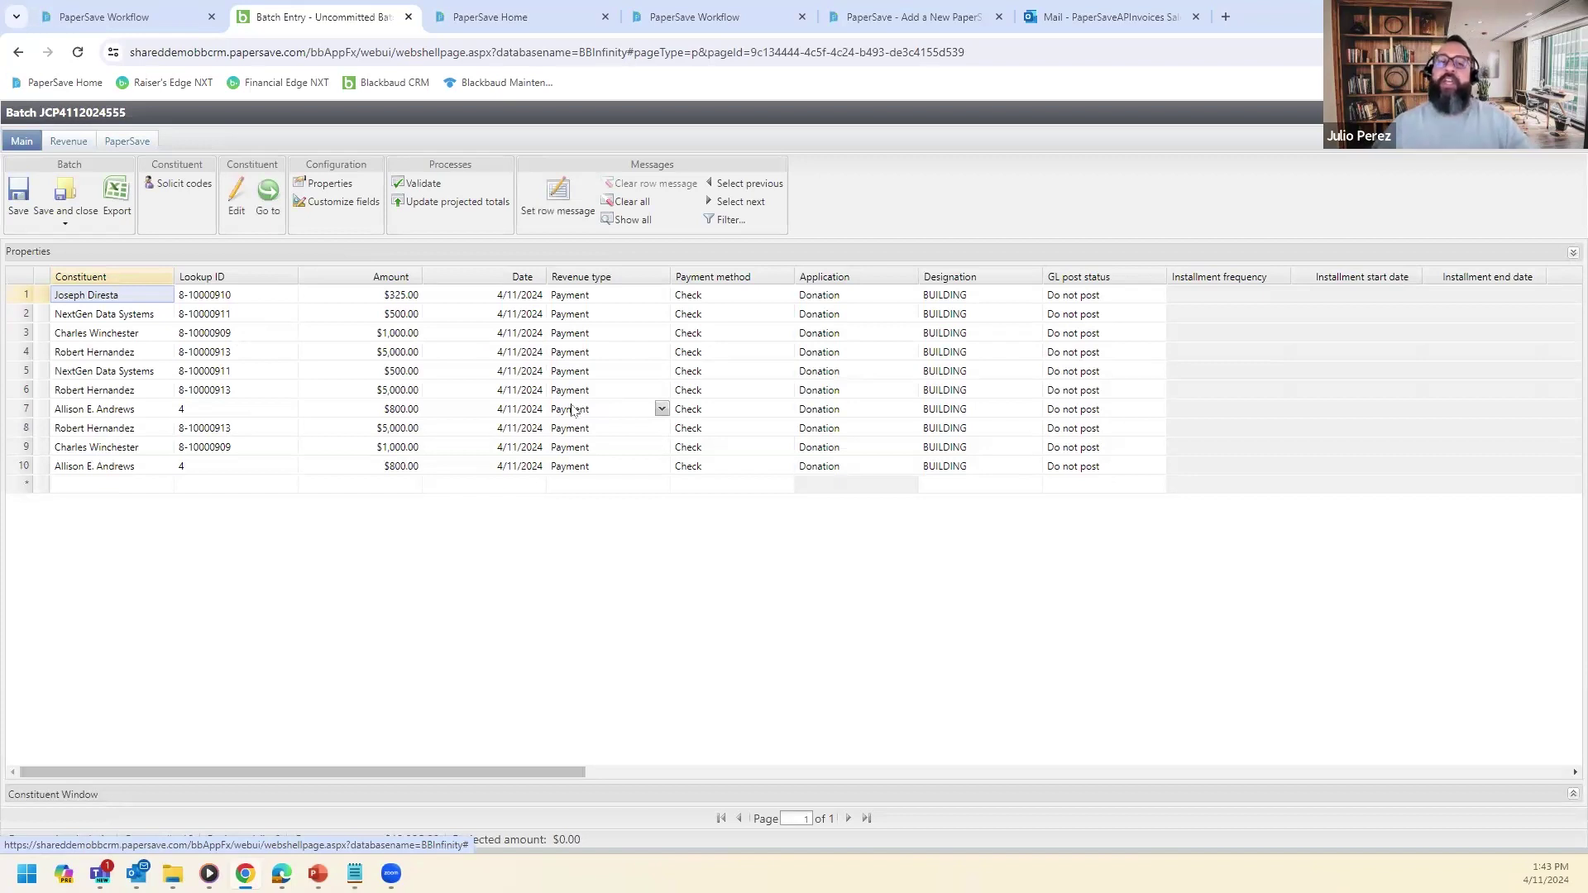
# Validate the batch and update its projected totals, saving and closing it.
pyautogui.click(426, 185)
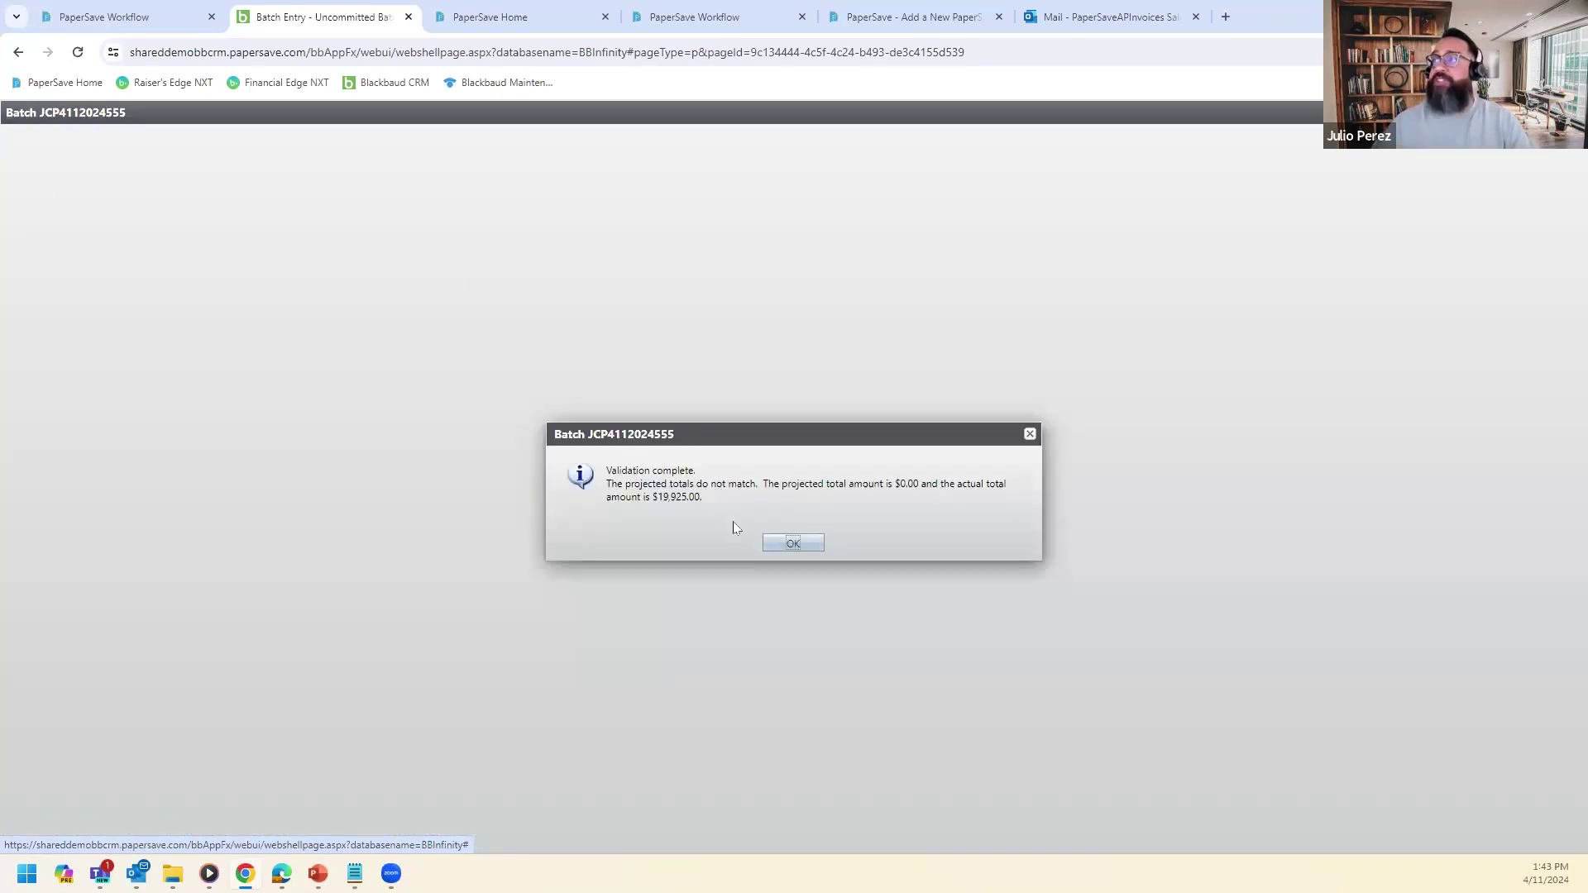
pyautogui.click(800, 544)
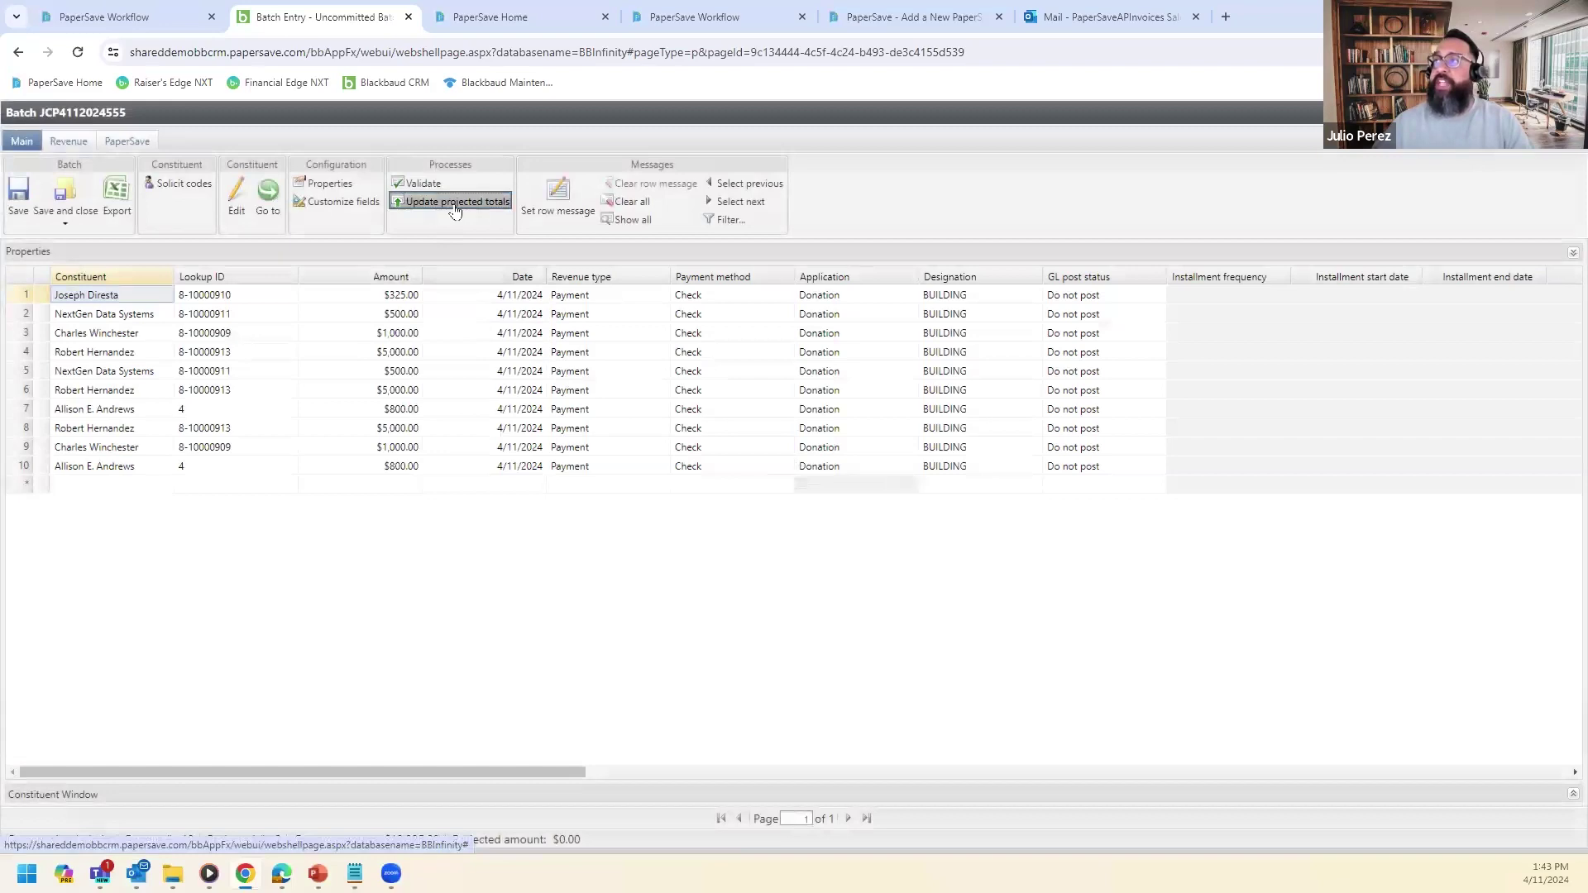
pyautogui.click(454, 207)
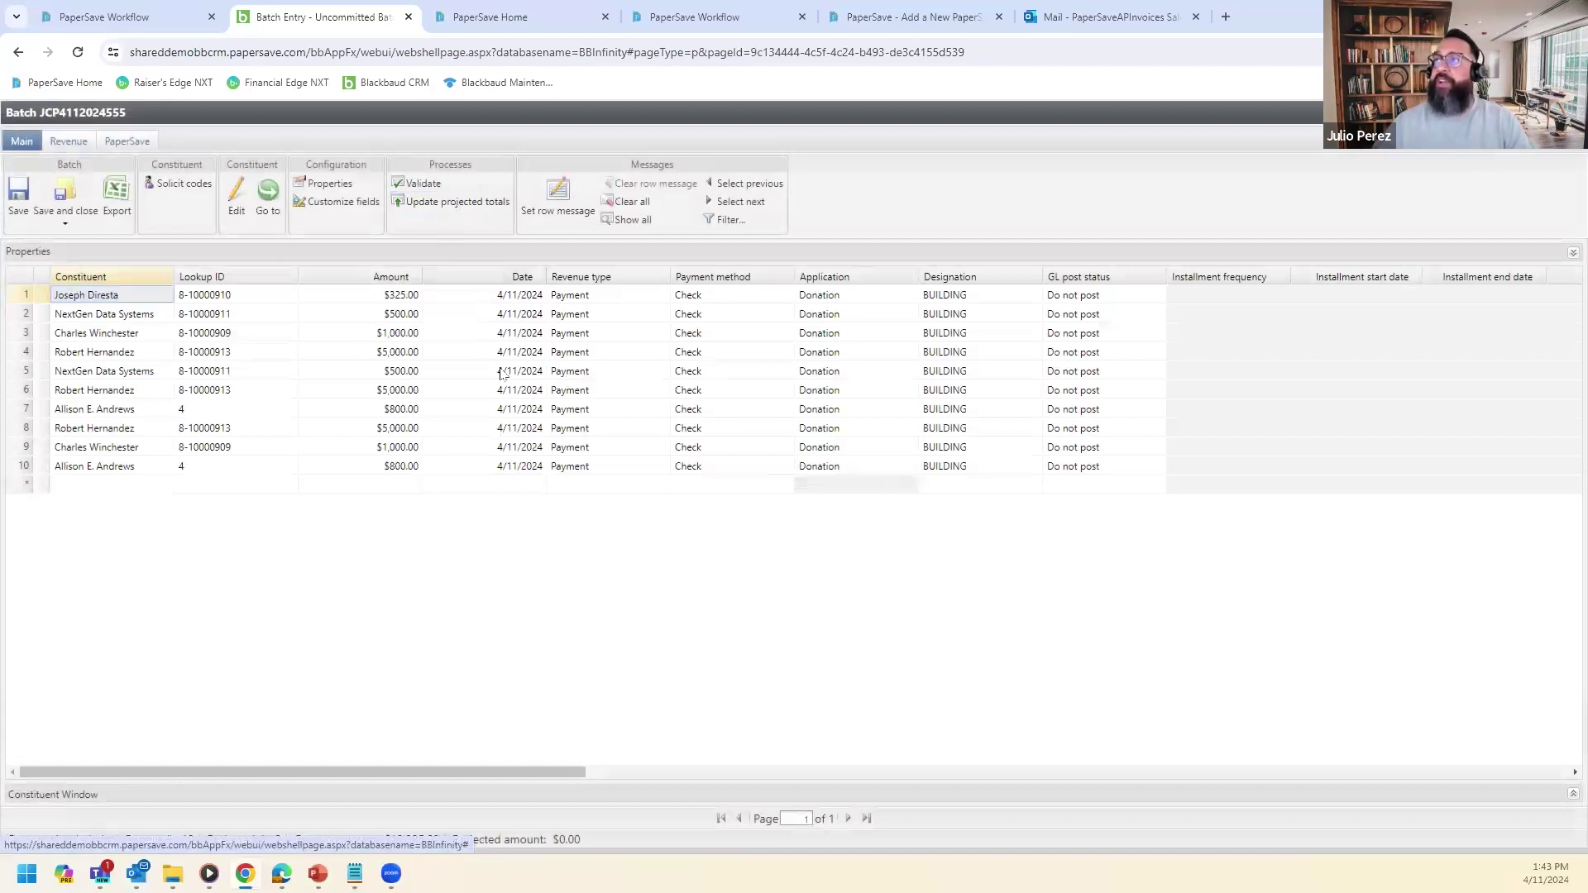
pyautogui.click(799, 526)
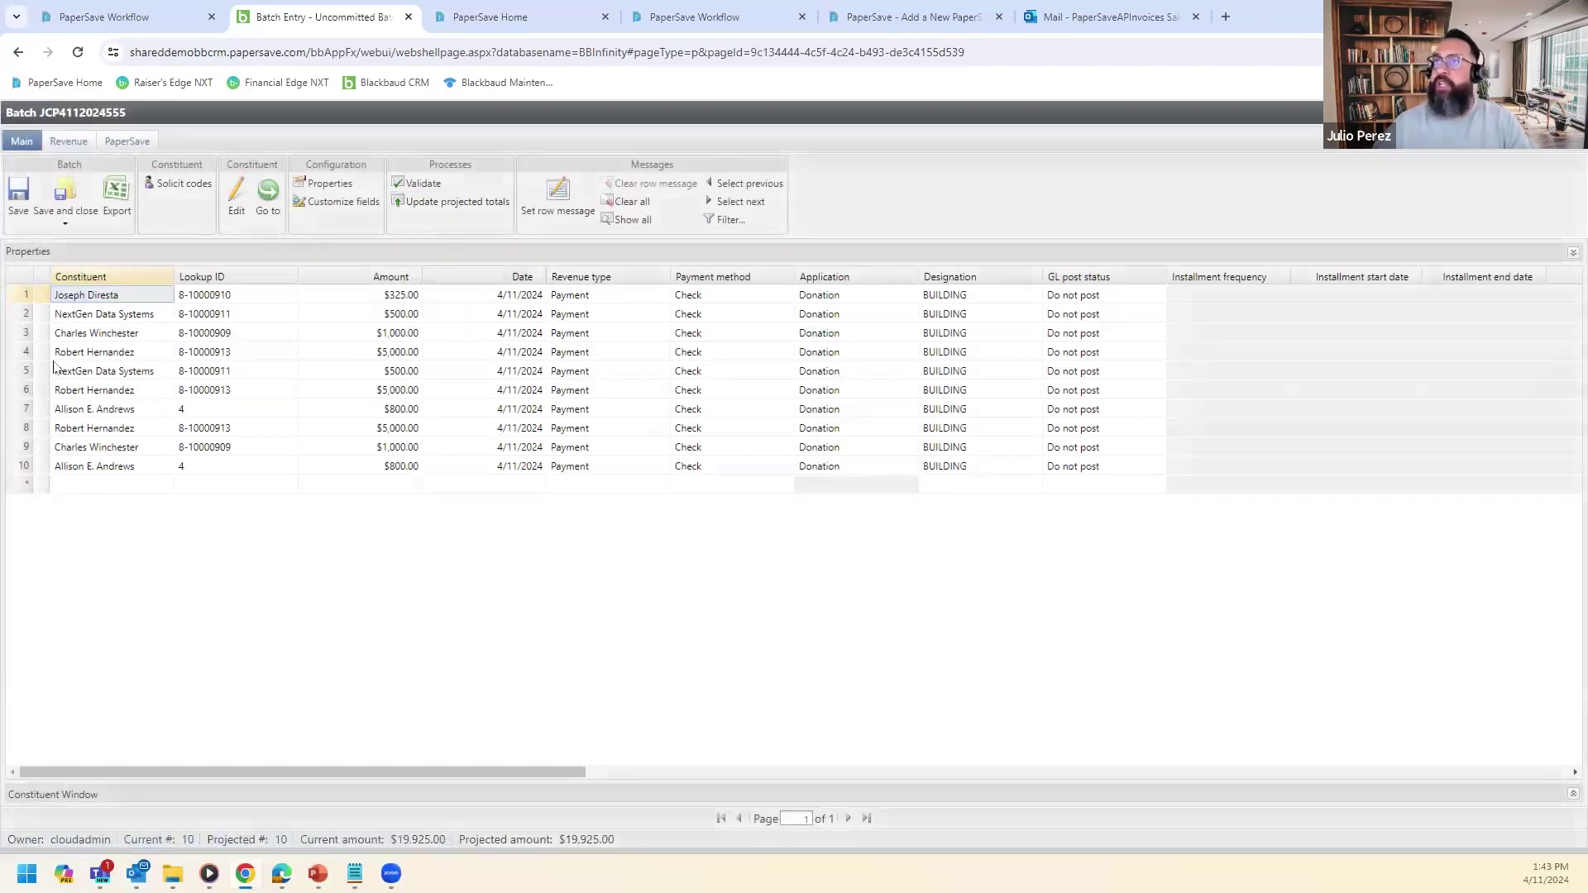
pyautogui.click(62, 217)
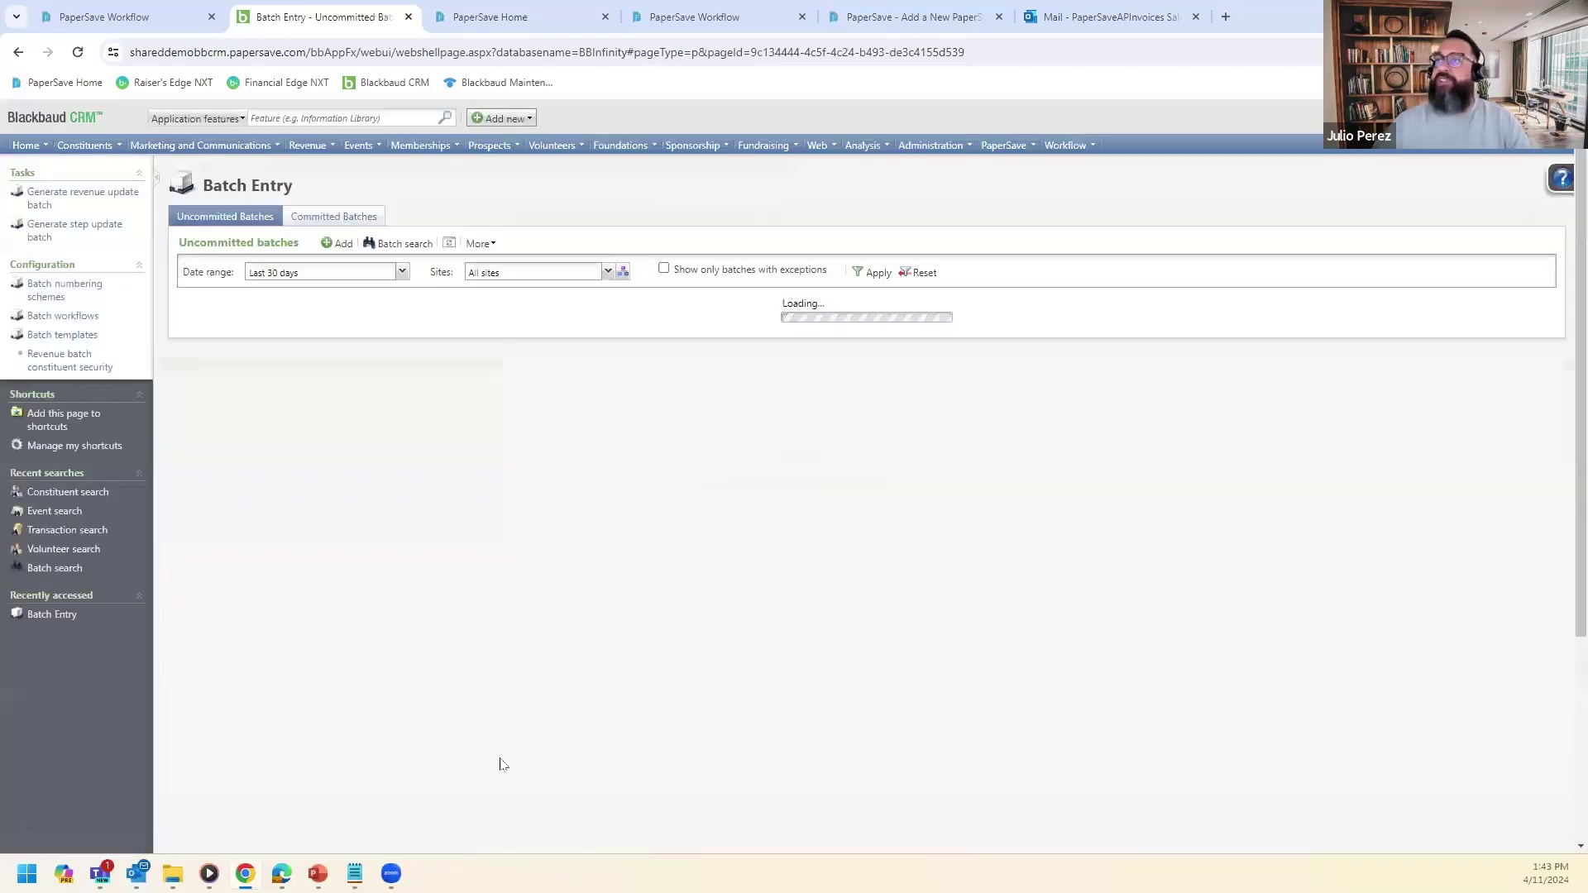
pyautogui.click(185, 448)
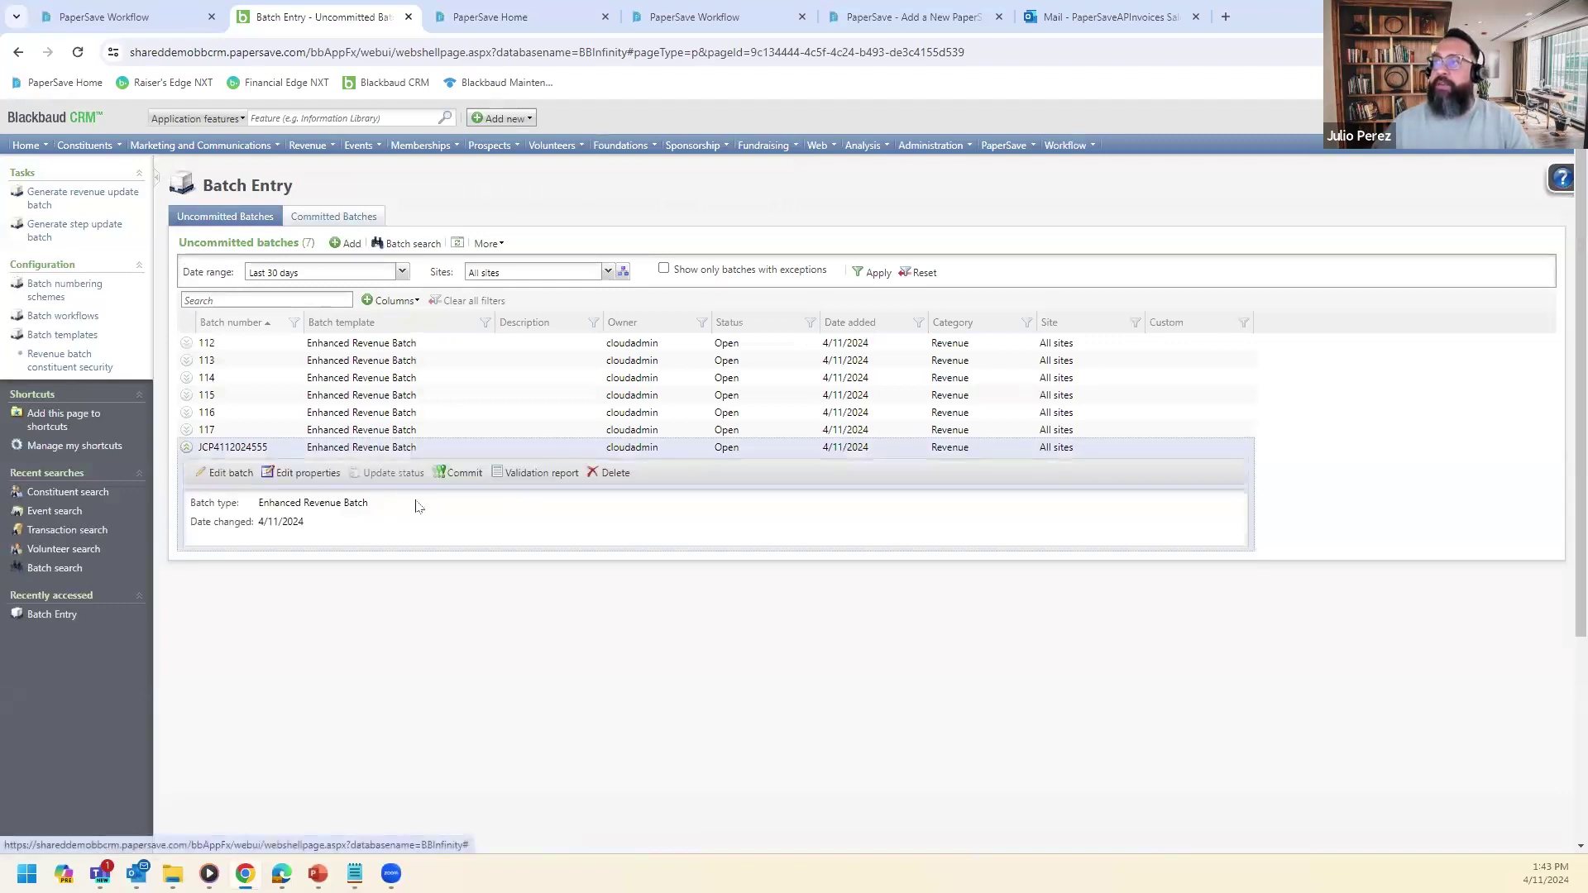
pyautogui.click(460, 472)
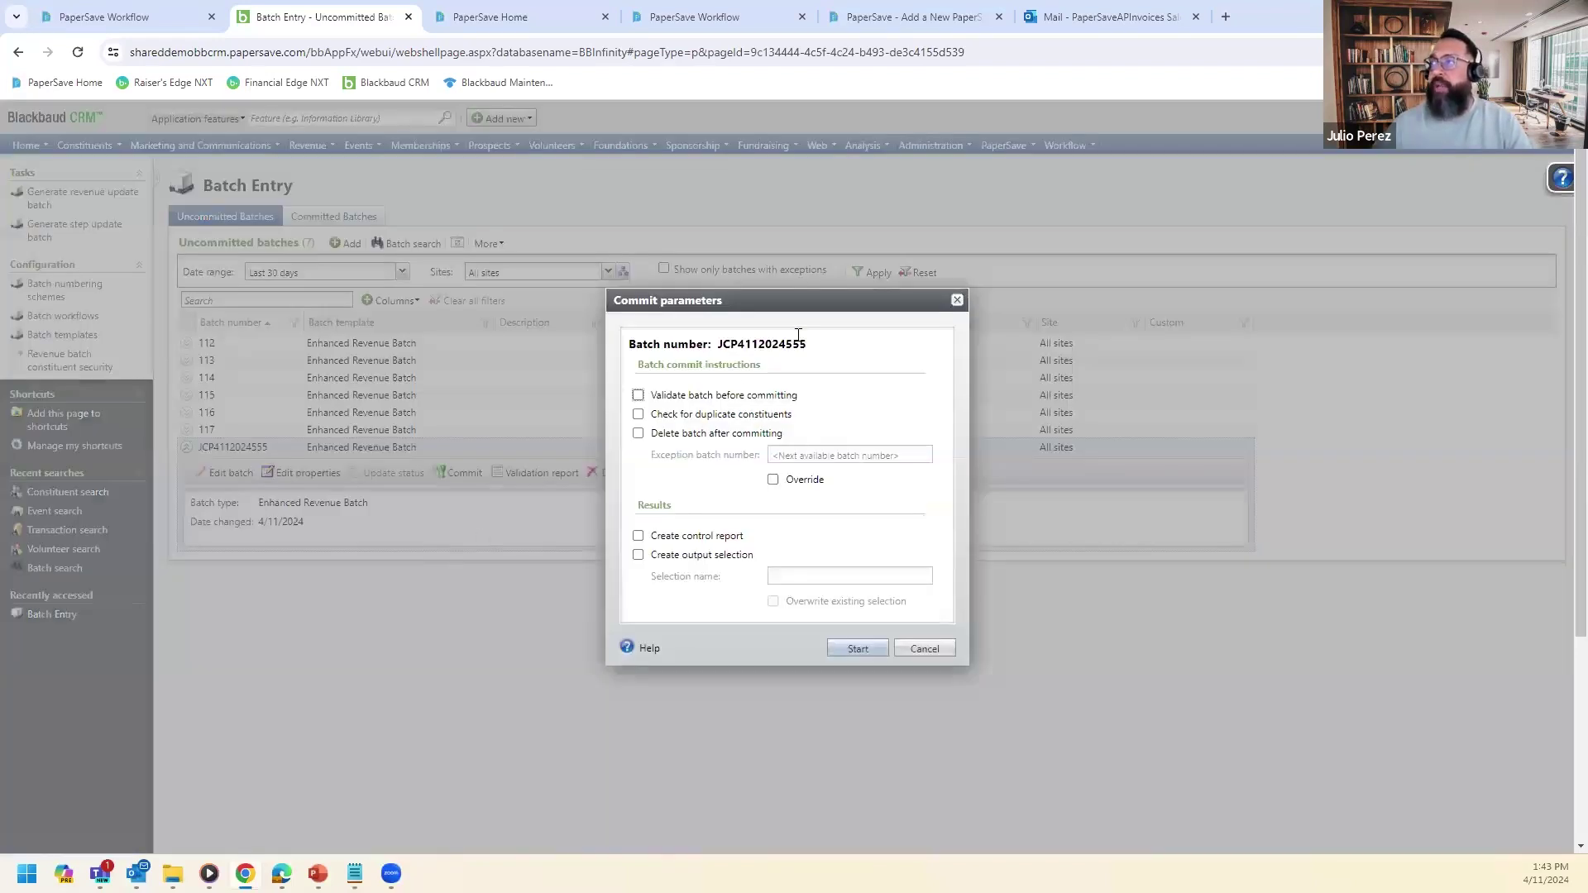
pyautogui.moveTo(808, 346); pyautogui.dragTo(720, 348)
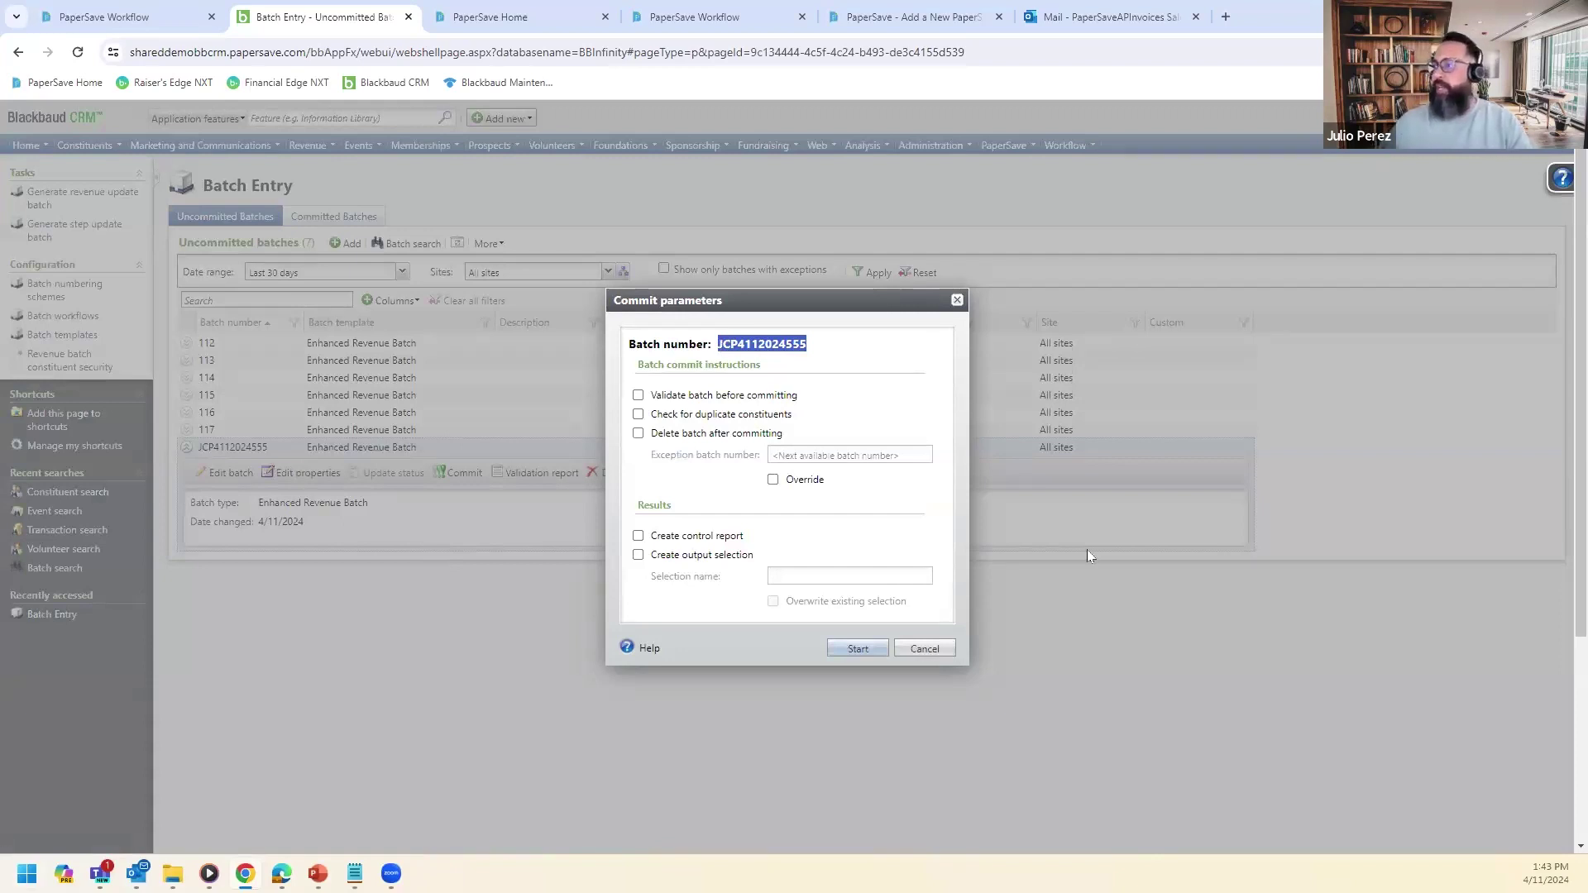
pyautogui.click(857, 649)
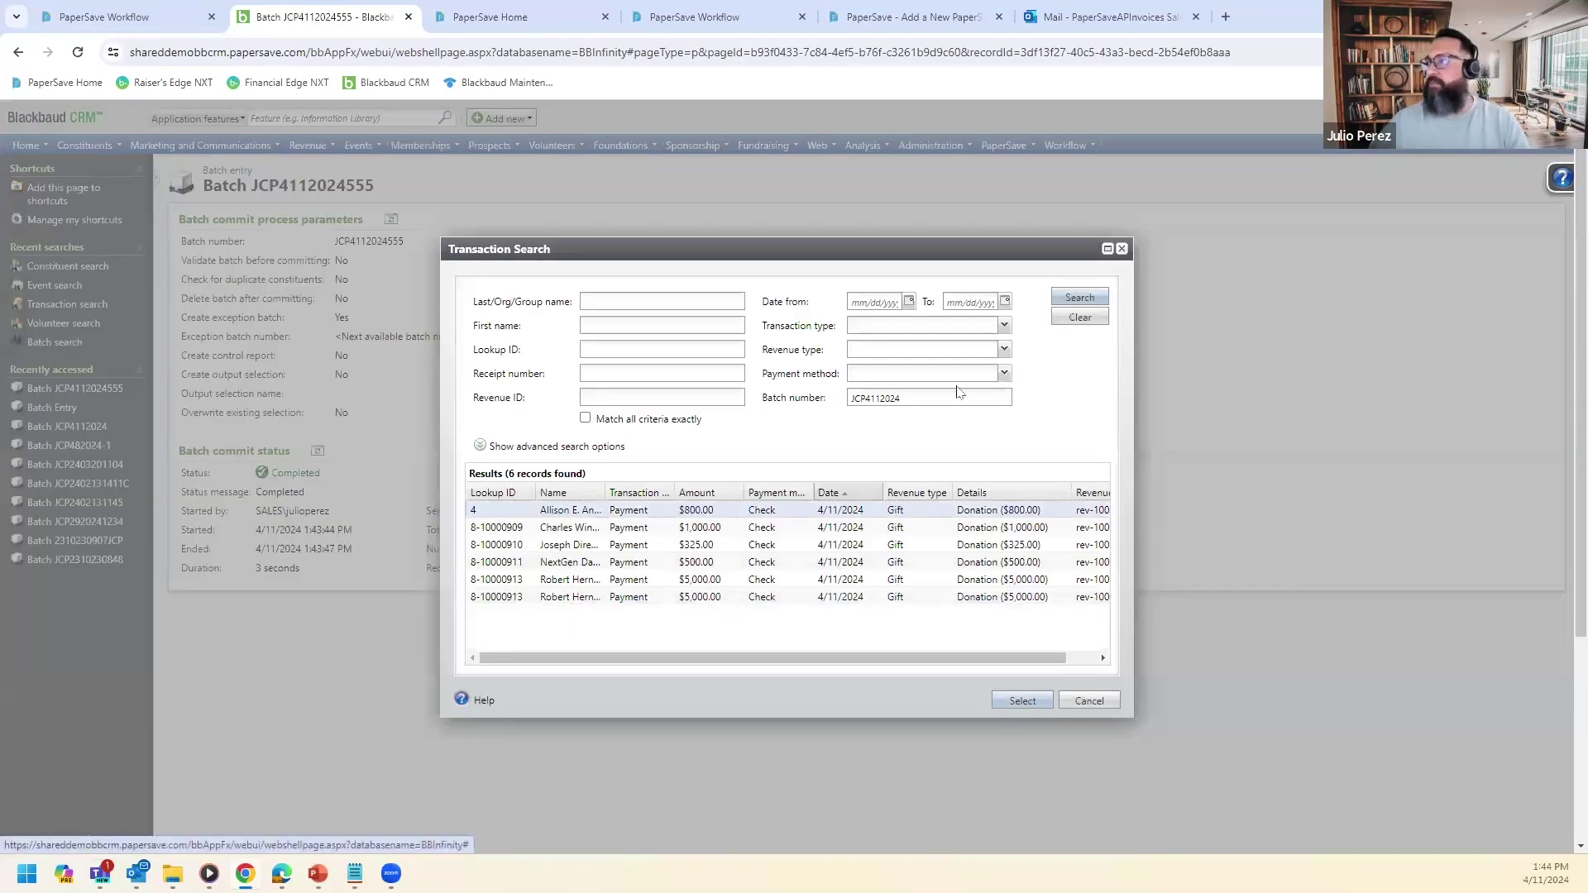
pyautogui.click(935, 403)
pyautogui.write('555')
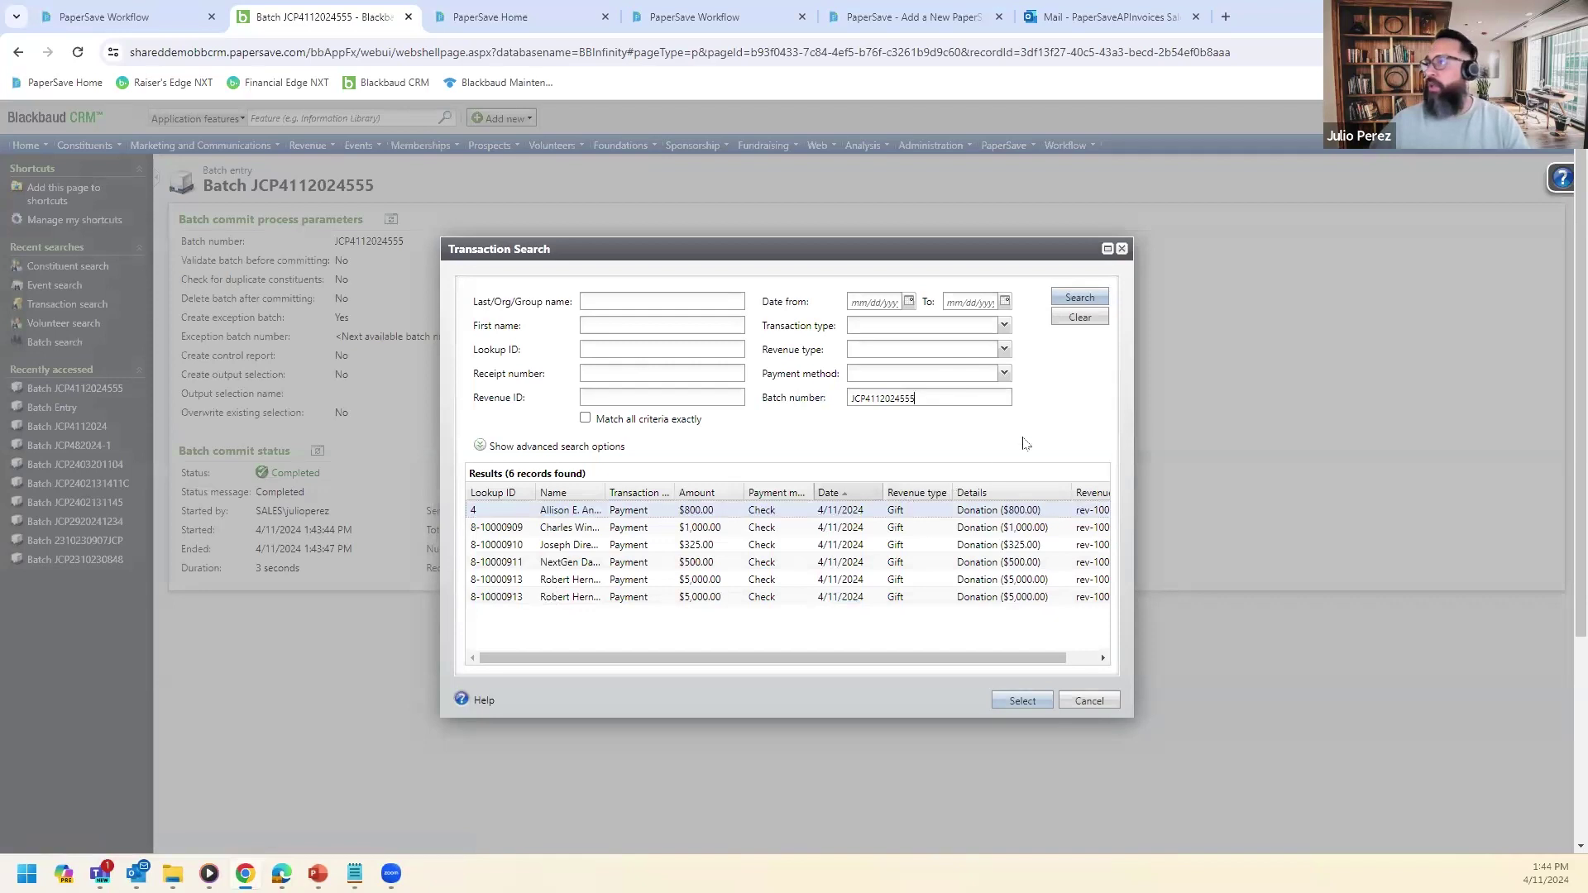
pyautogui.click(1078, 296)
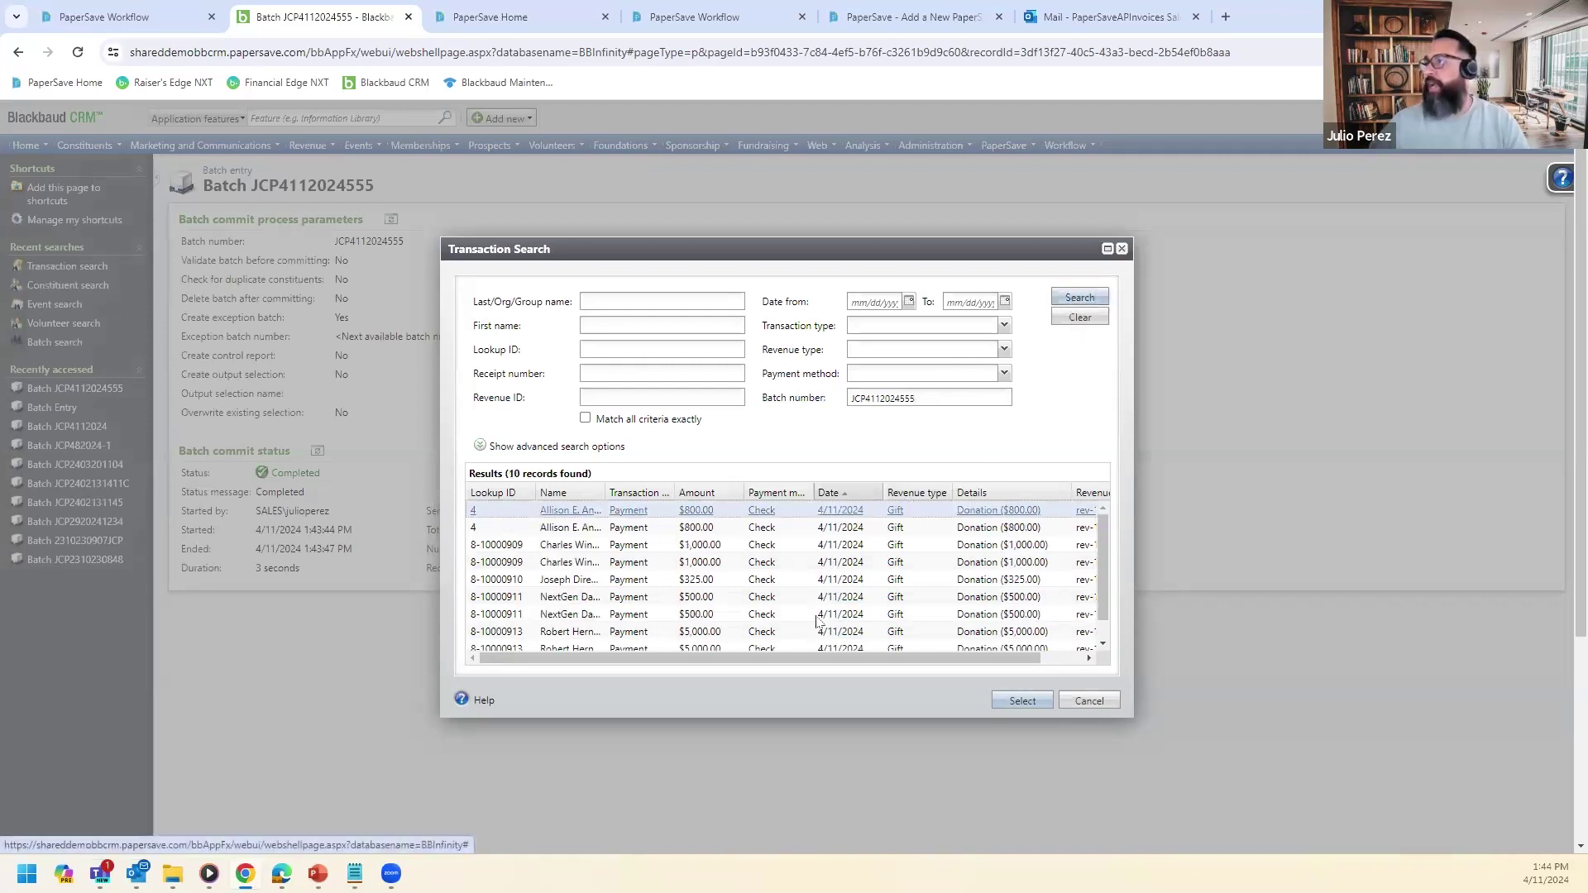
pyautogui.scroll(-2, 514, 581)
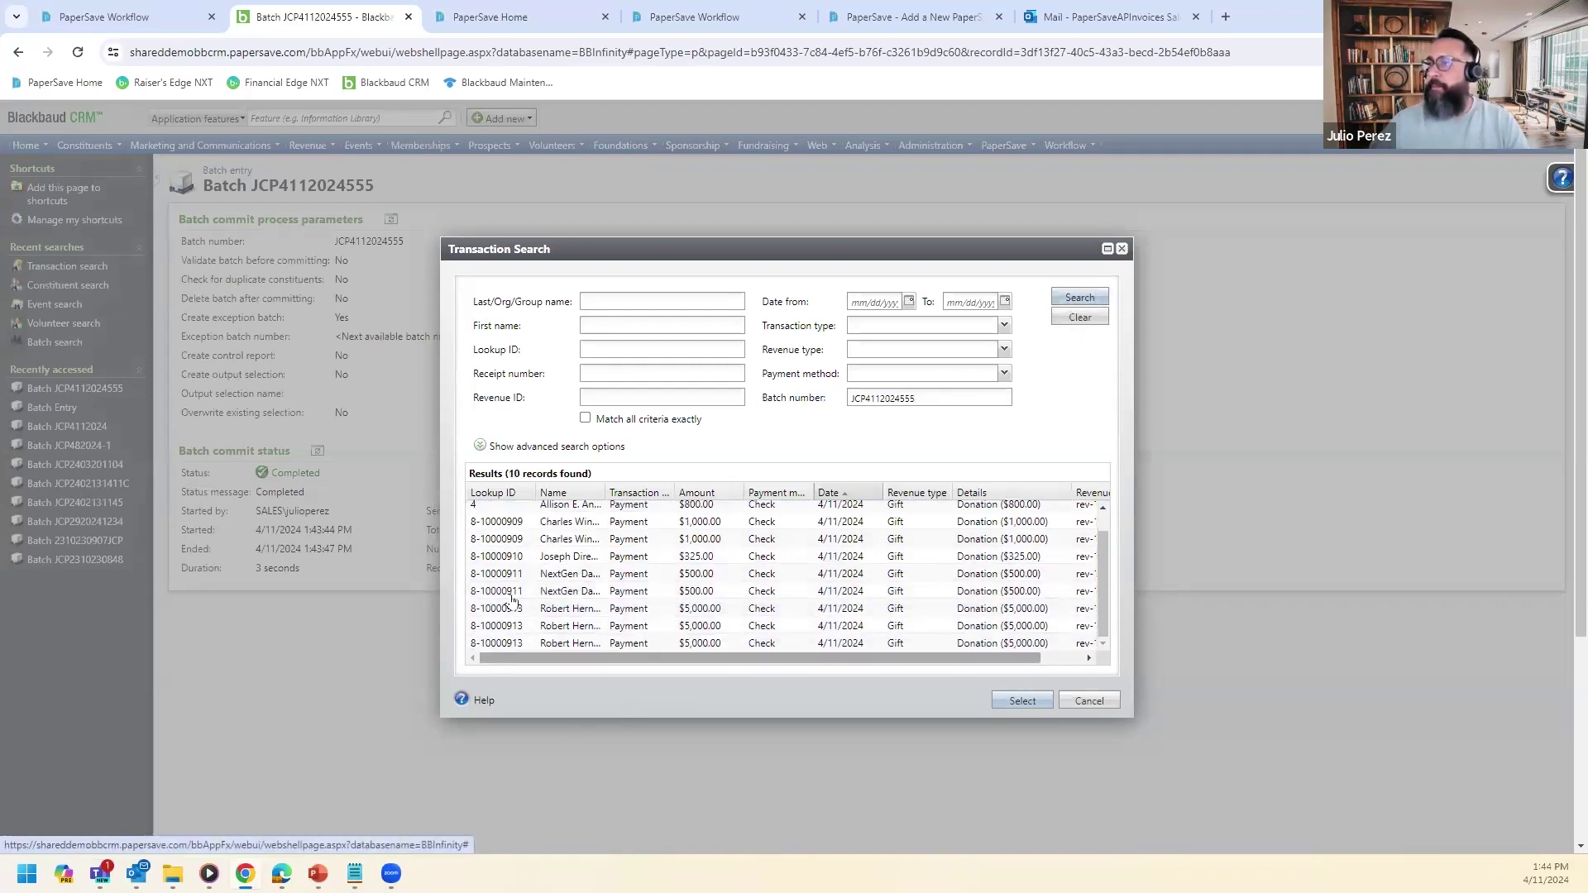
# Open a $500.00 NextGen Data Systems payment from the results and view its attached PDF check with the workflow conversation.
pyautogui.click(512, 573)
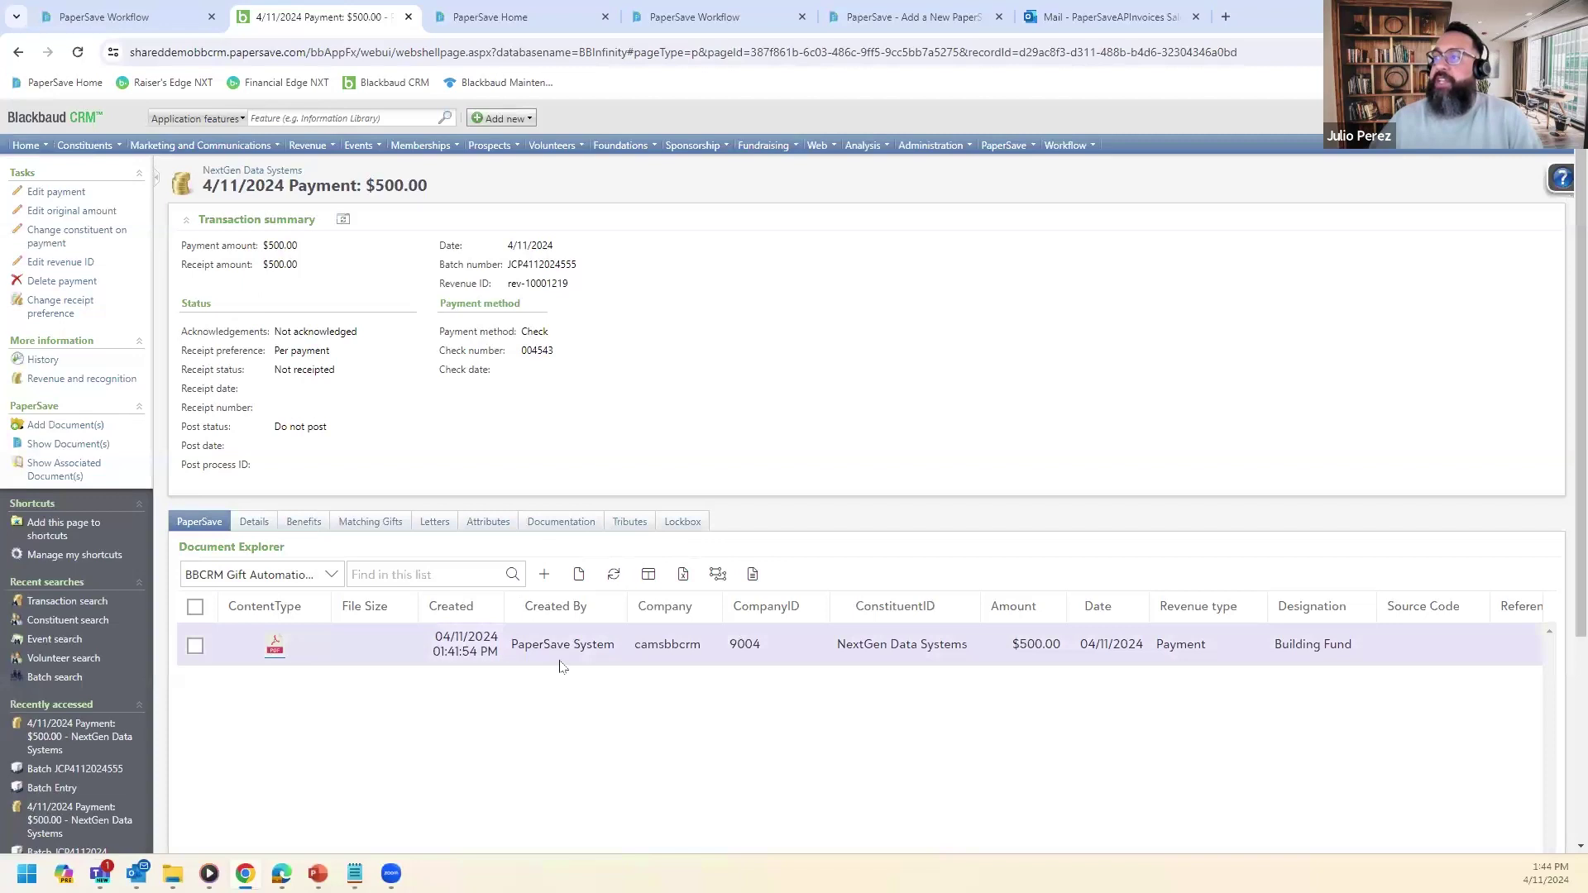
pyautogui.click(275, 654)
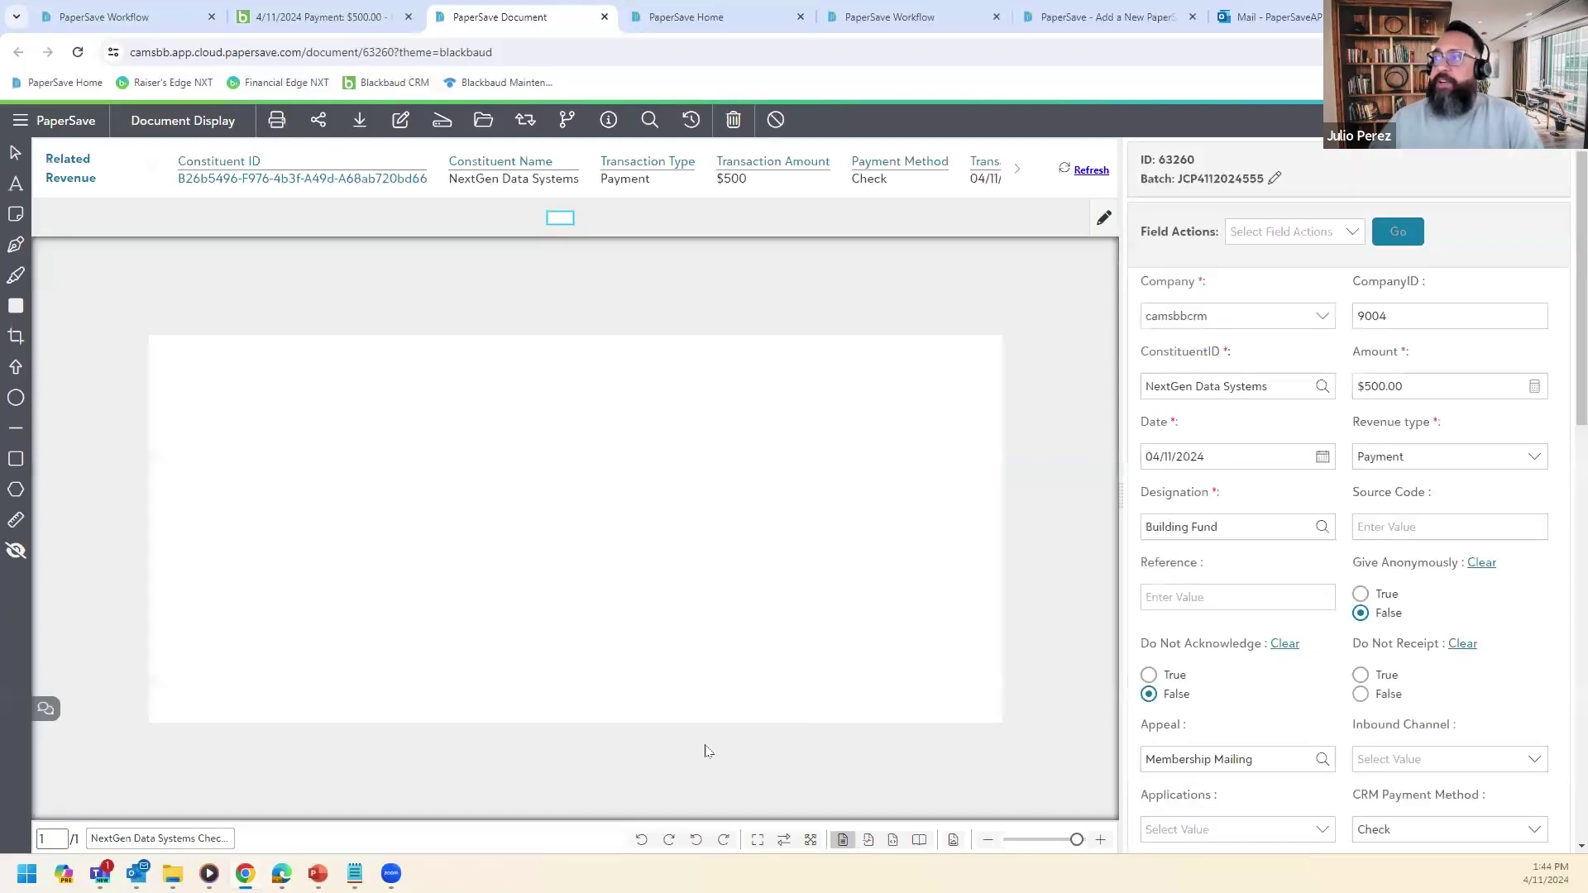
pyautogui.click(45, 708)
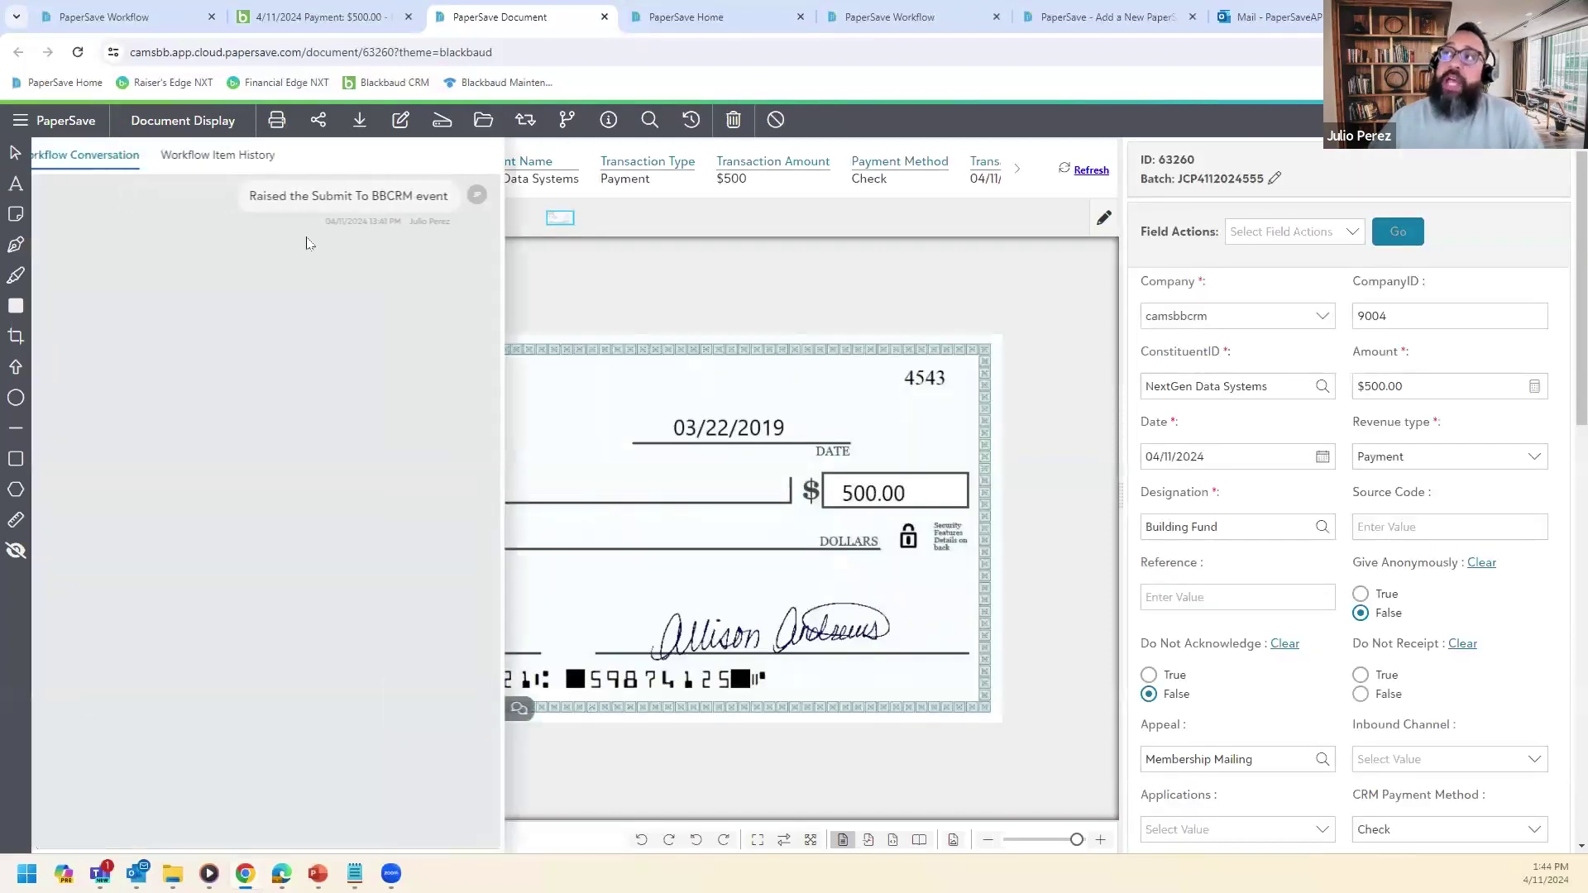
# Open the check's workflow item history report and examine its field details, check image and history entries.
pyautogui.click(224, 157)
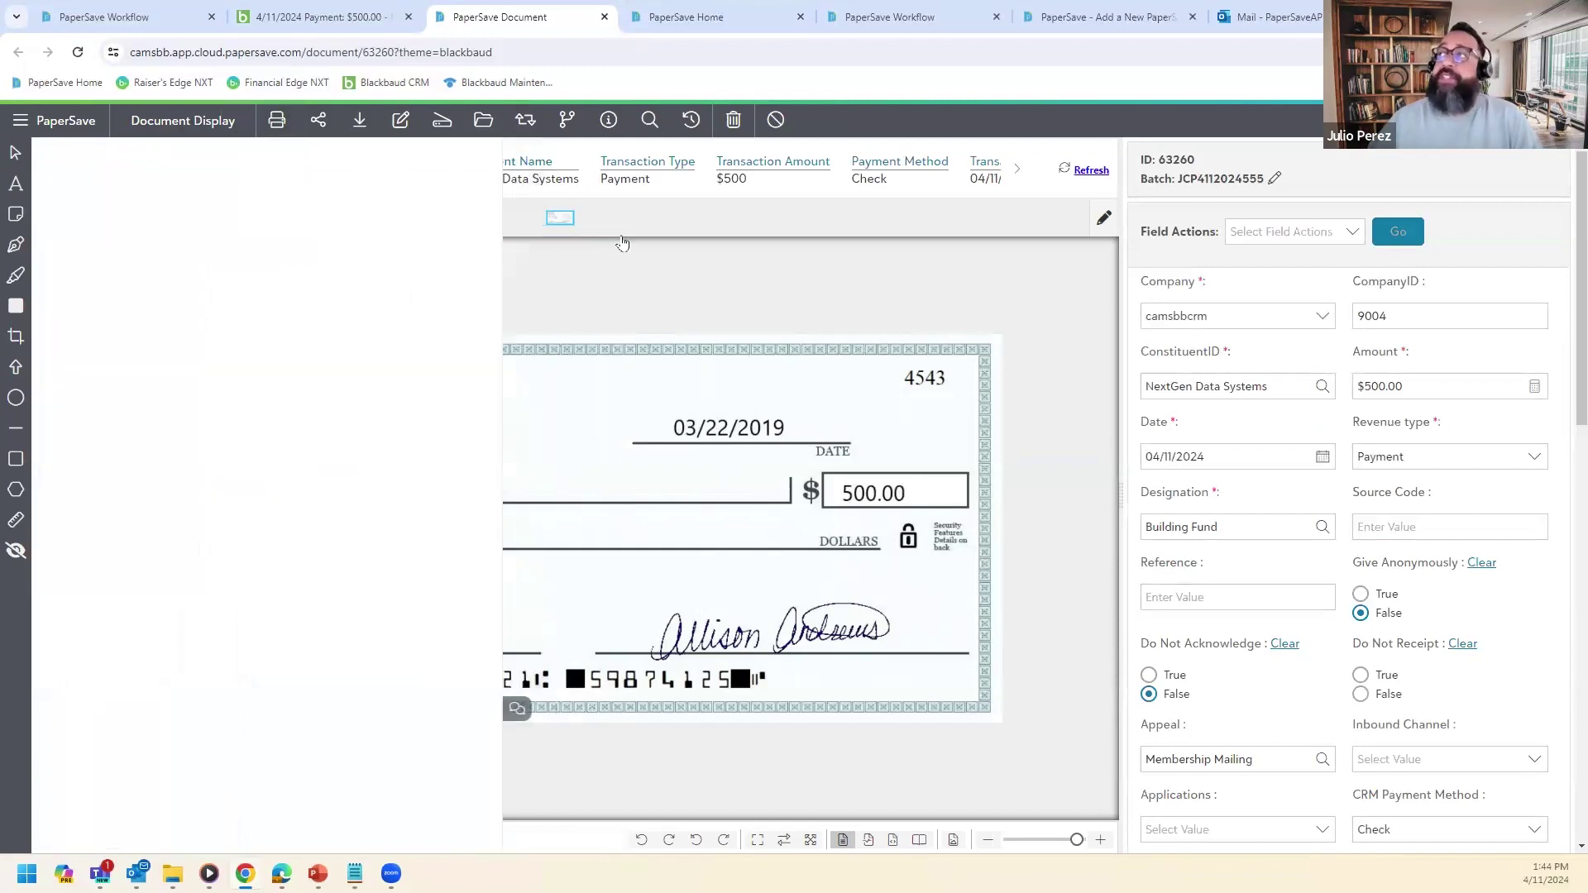
pyautogui.click(691, 120)
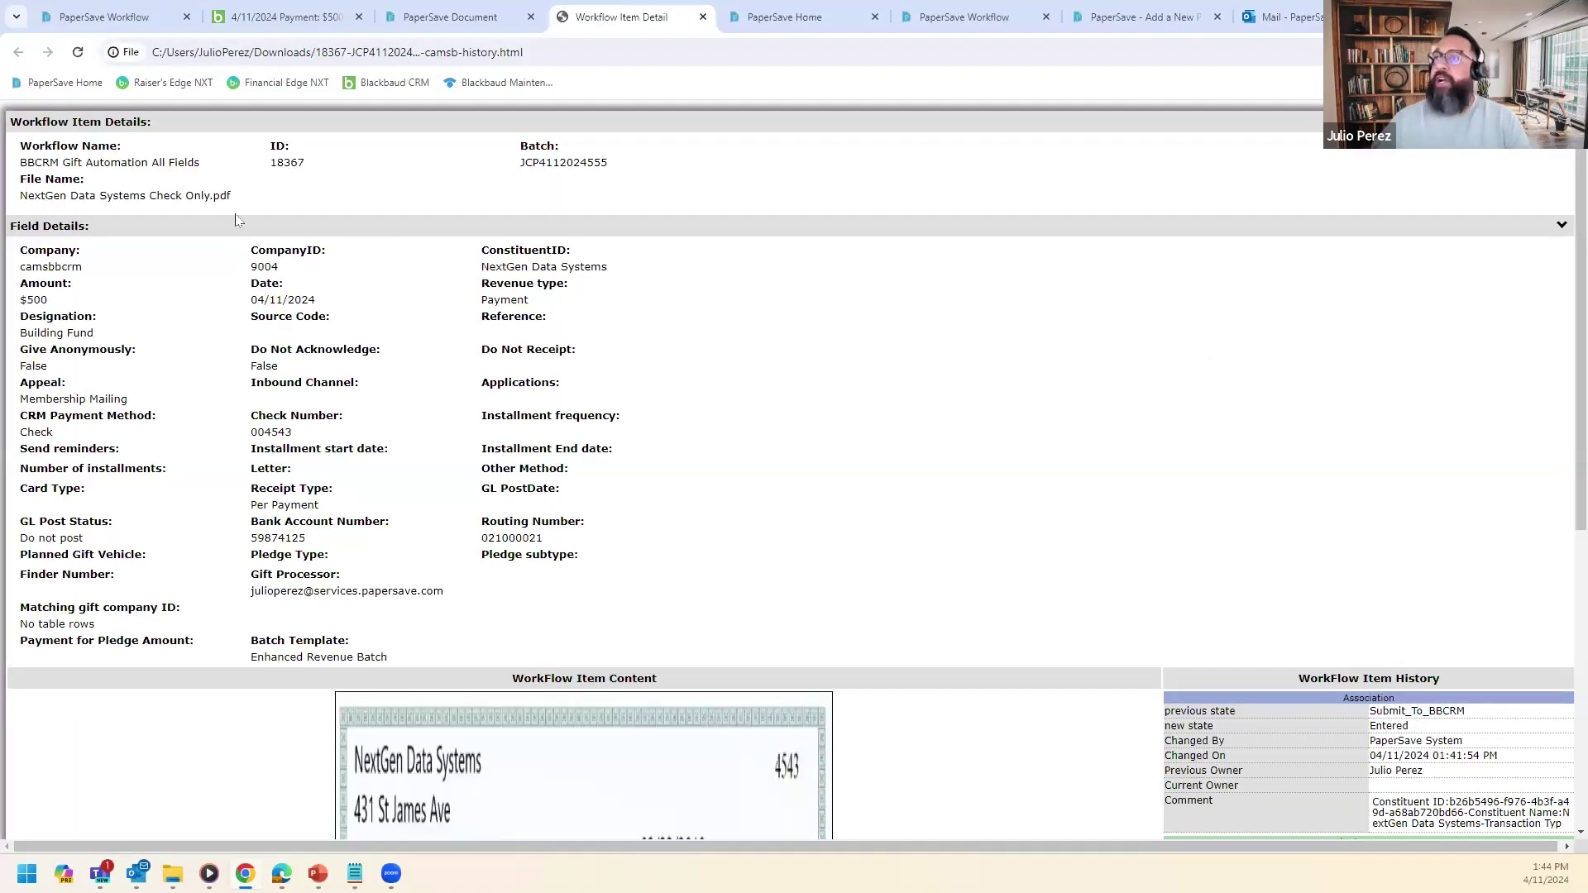
pyautogui.click(496, 52)
pyautogui.moveTo(391, 873)
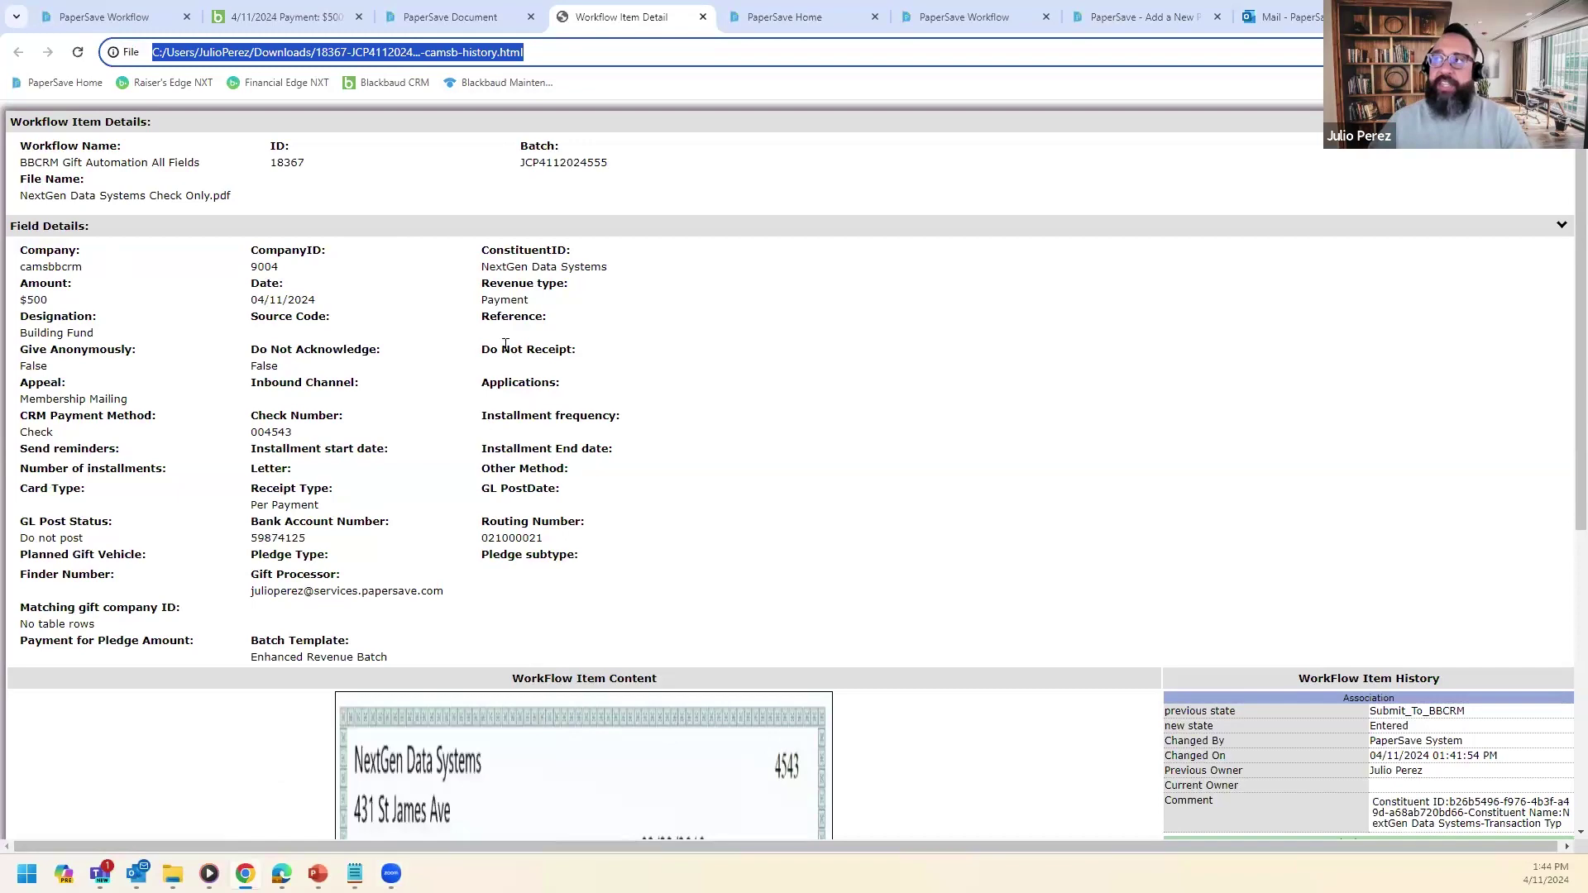
pyautogui.scroll(-3, 671, 253)
pyautogui.scroll(-2, 671, 253)
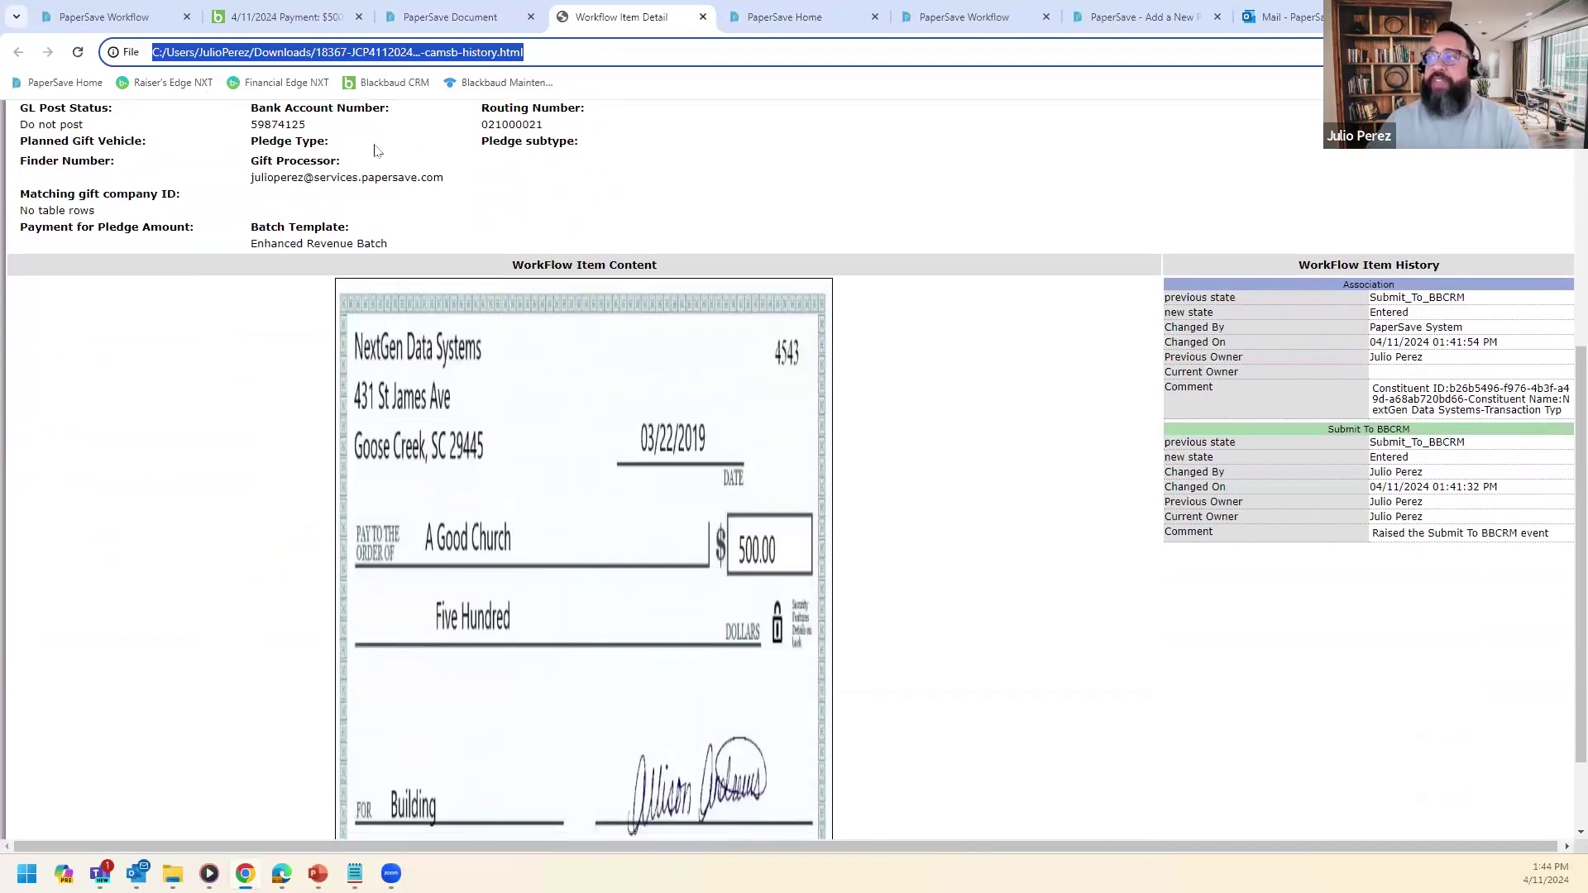
pyautogui.scroll(-1, 851, 500)
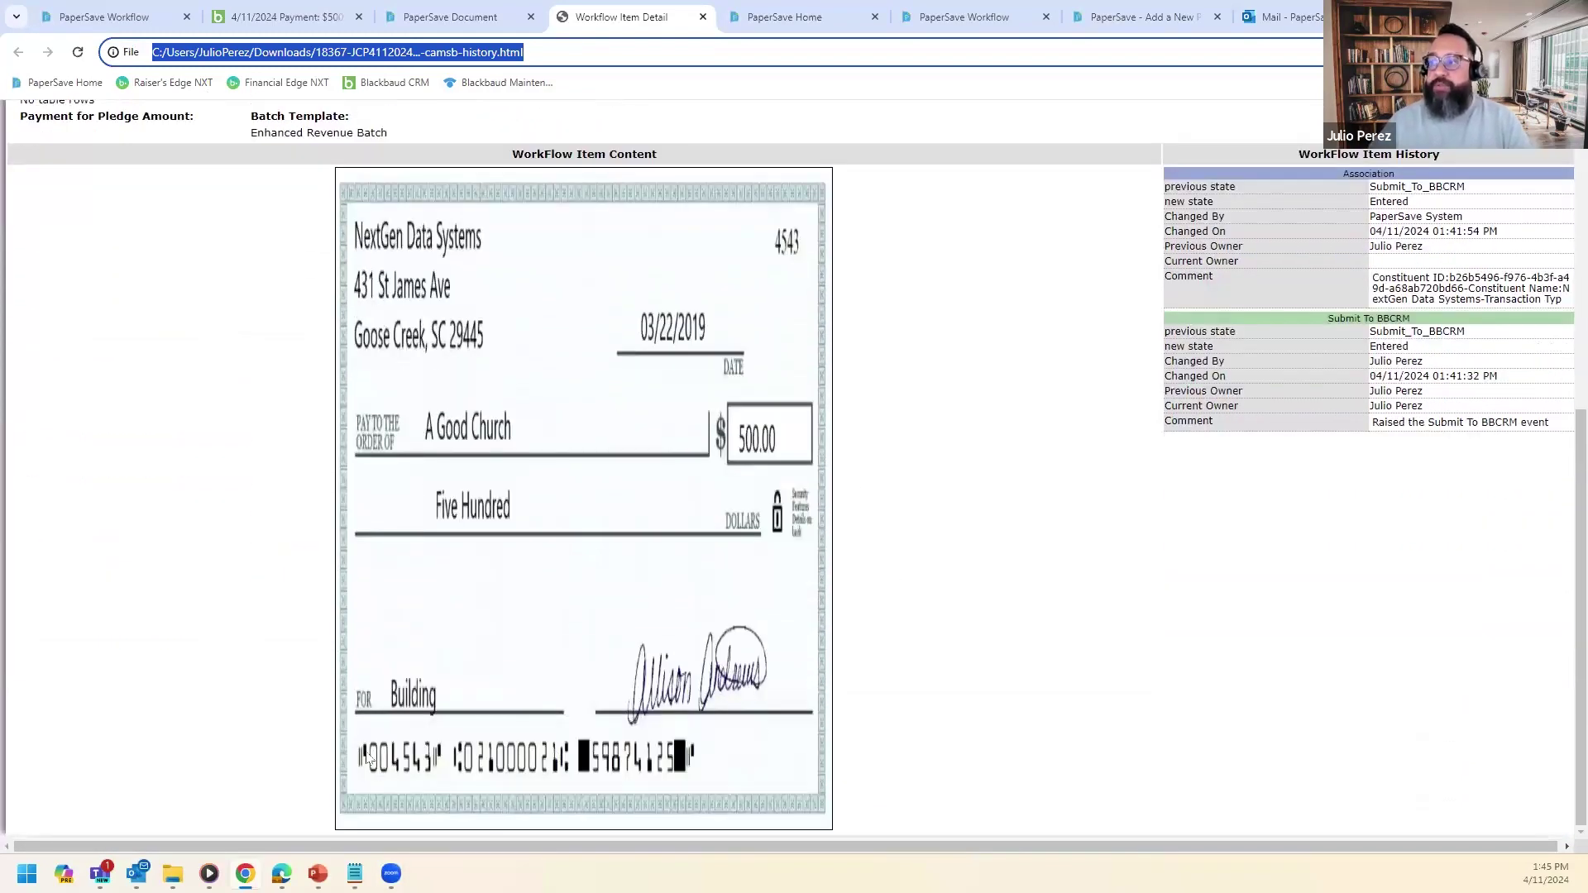
pyautogui.scroll(4, 745, 827)
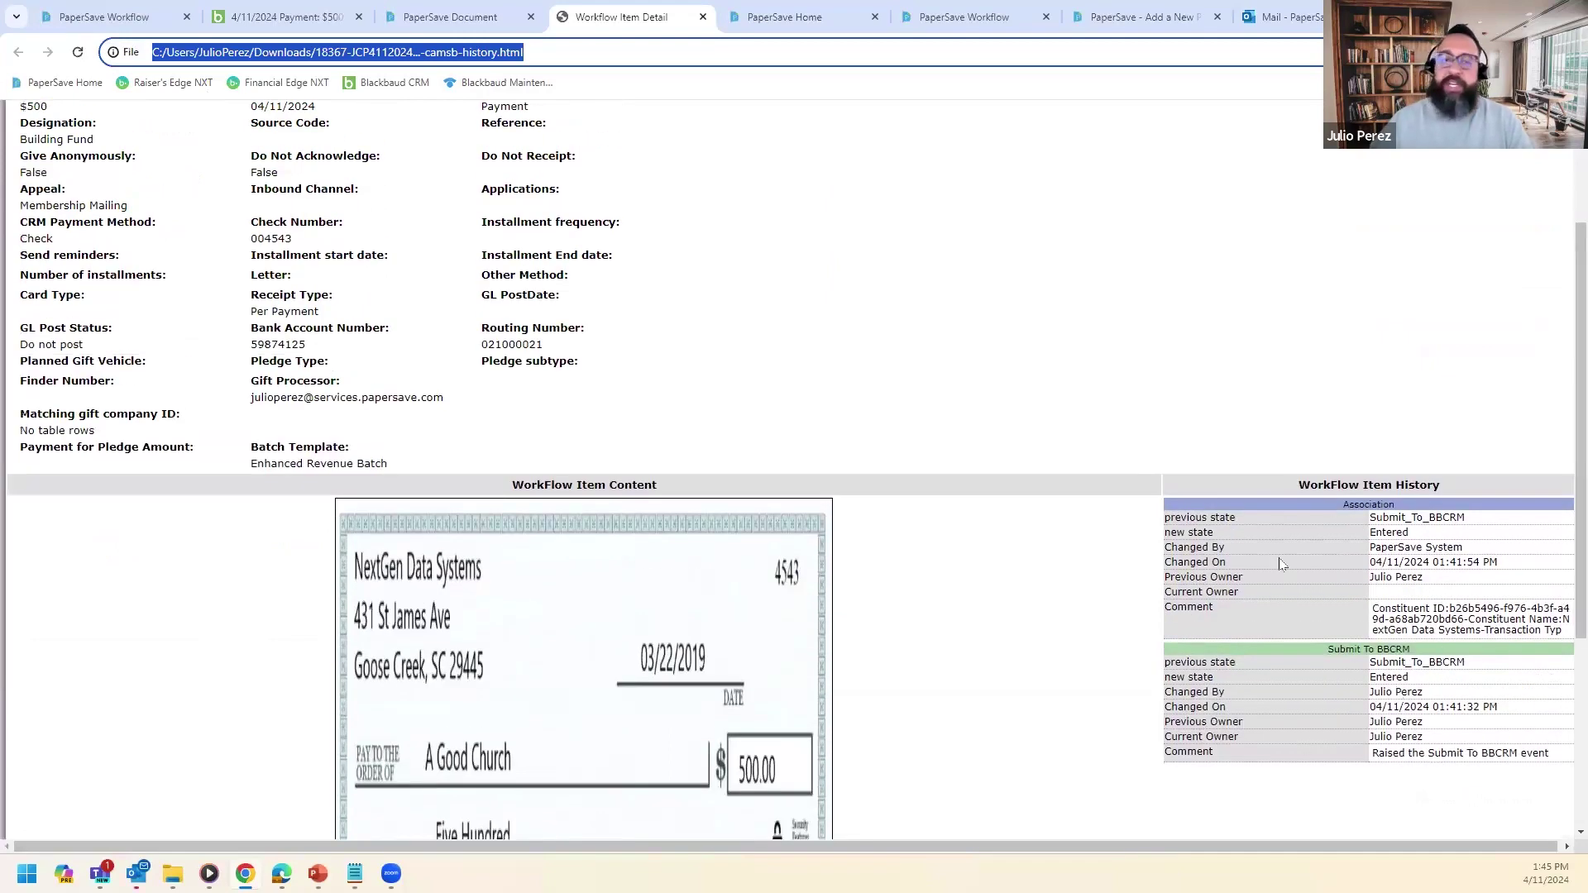
pyautogui.scroll(3, 1280, 563)
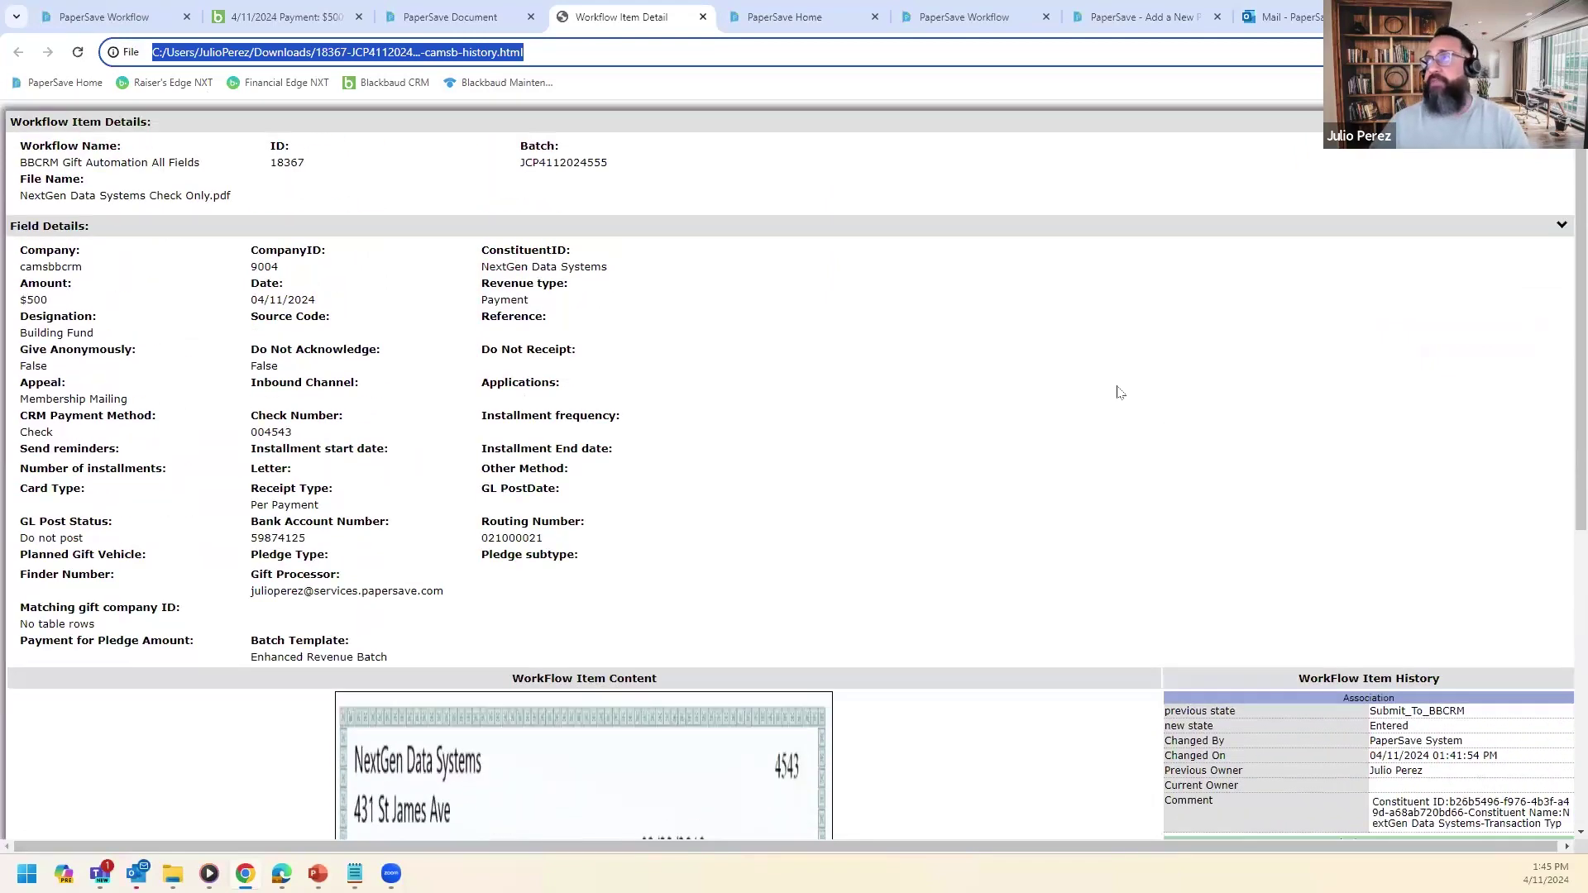
# Return to the PaperSave Workflow page, switch to the slide presentation and advance to the University of Miami case study.
pyautogui.click(107, 22)
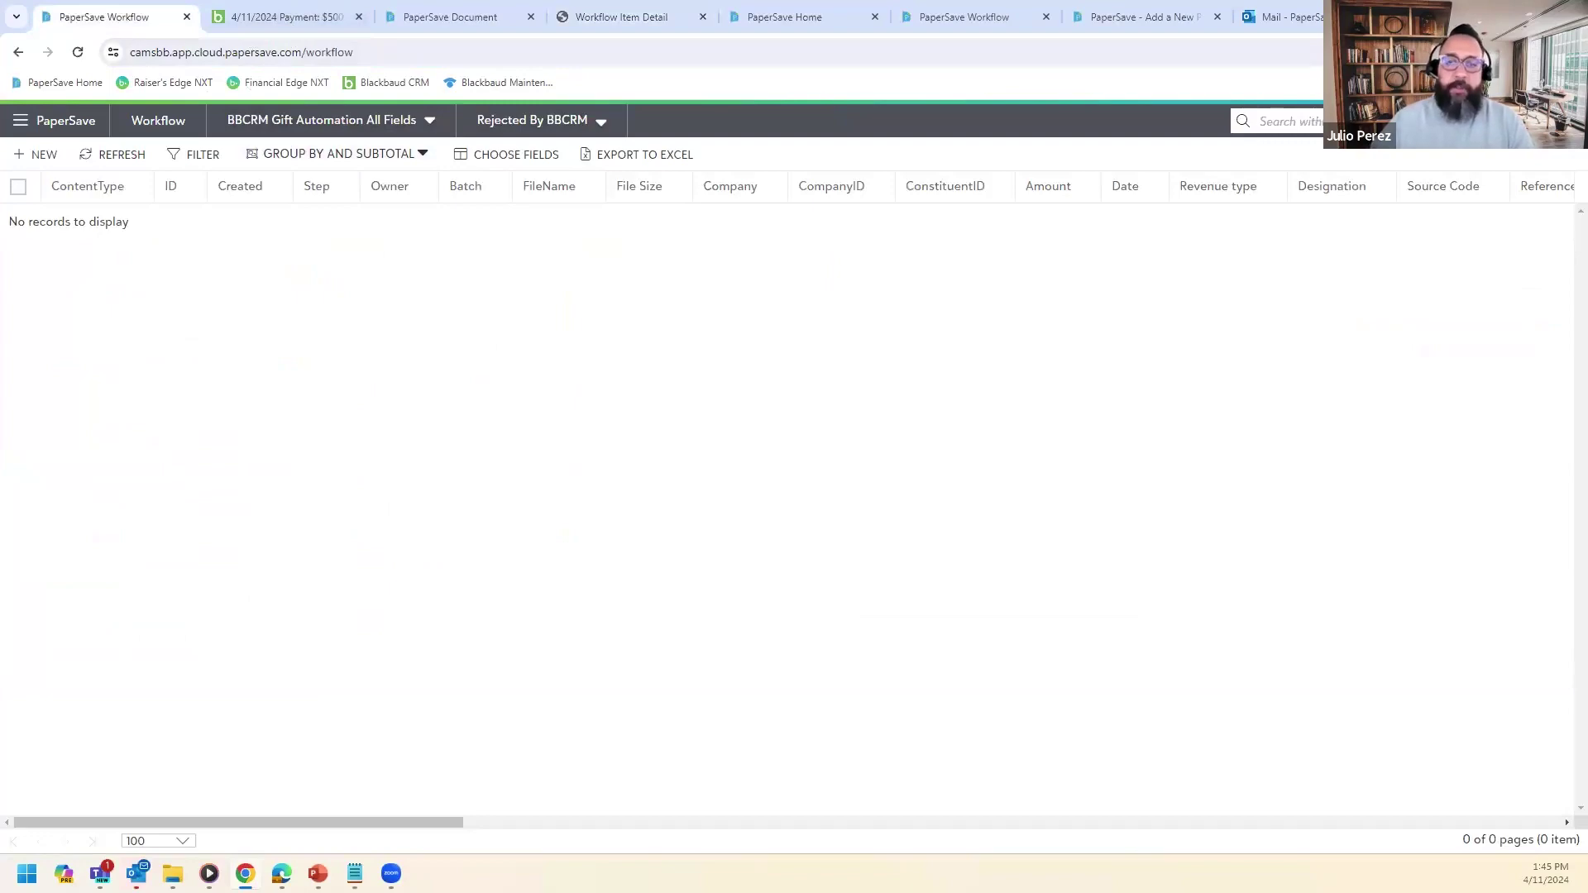
pyautogui.hotkey('alt', 'Tab')
pyautogui.press('Right')
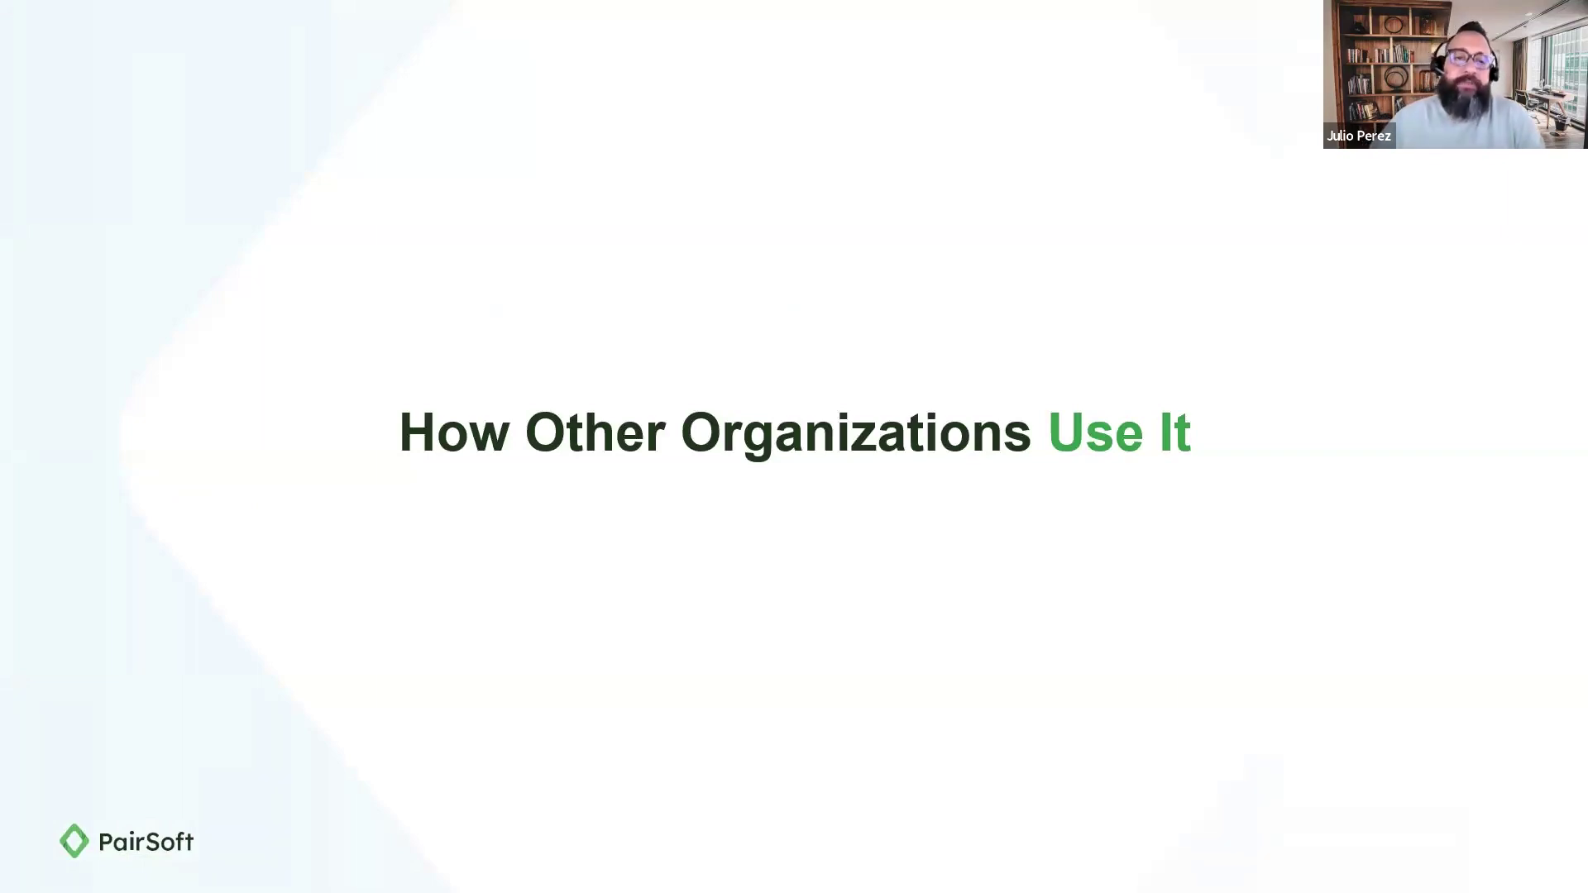
pyautogui.press('Right')
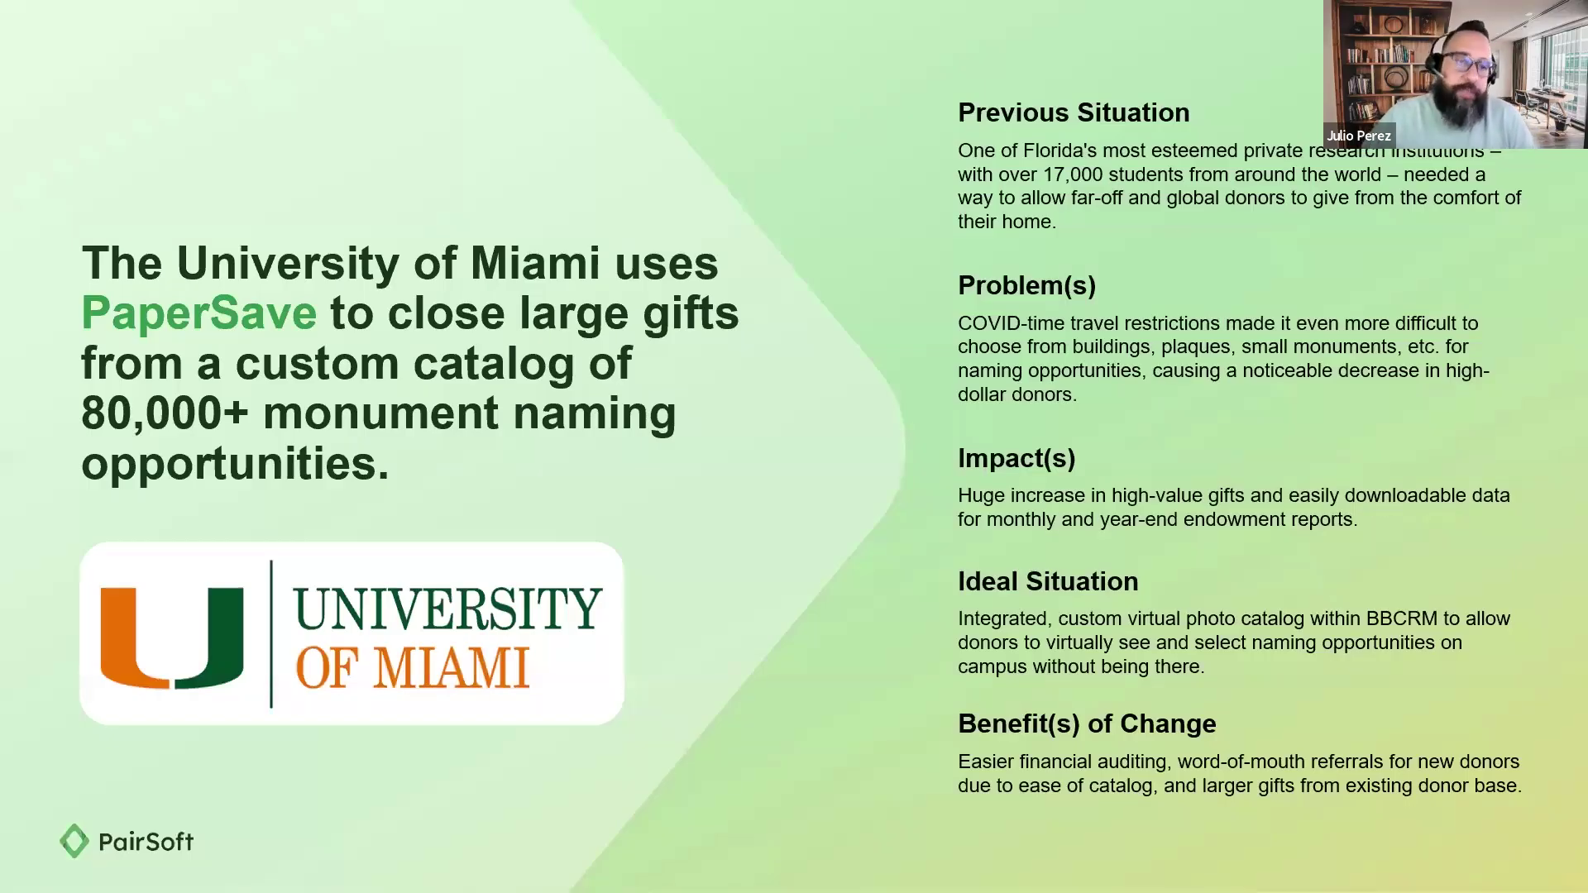